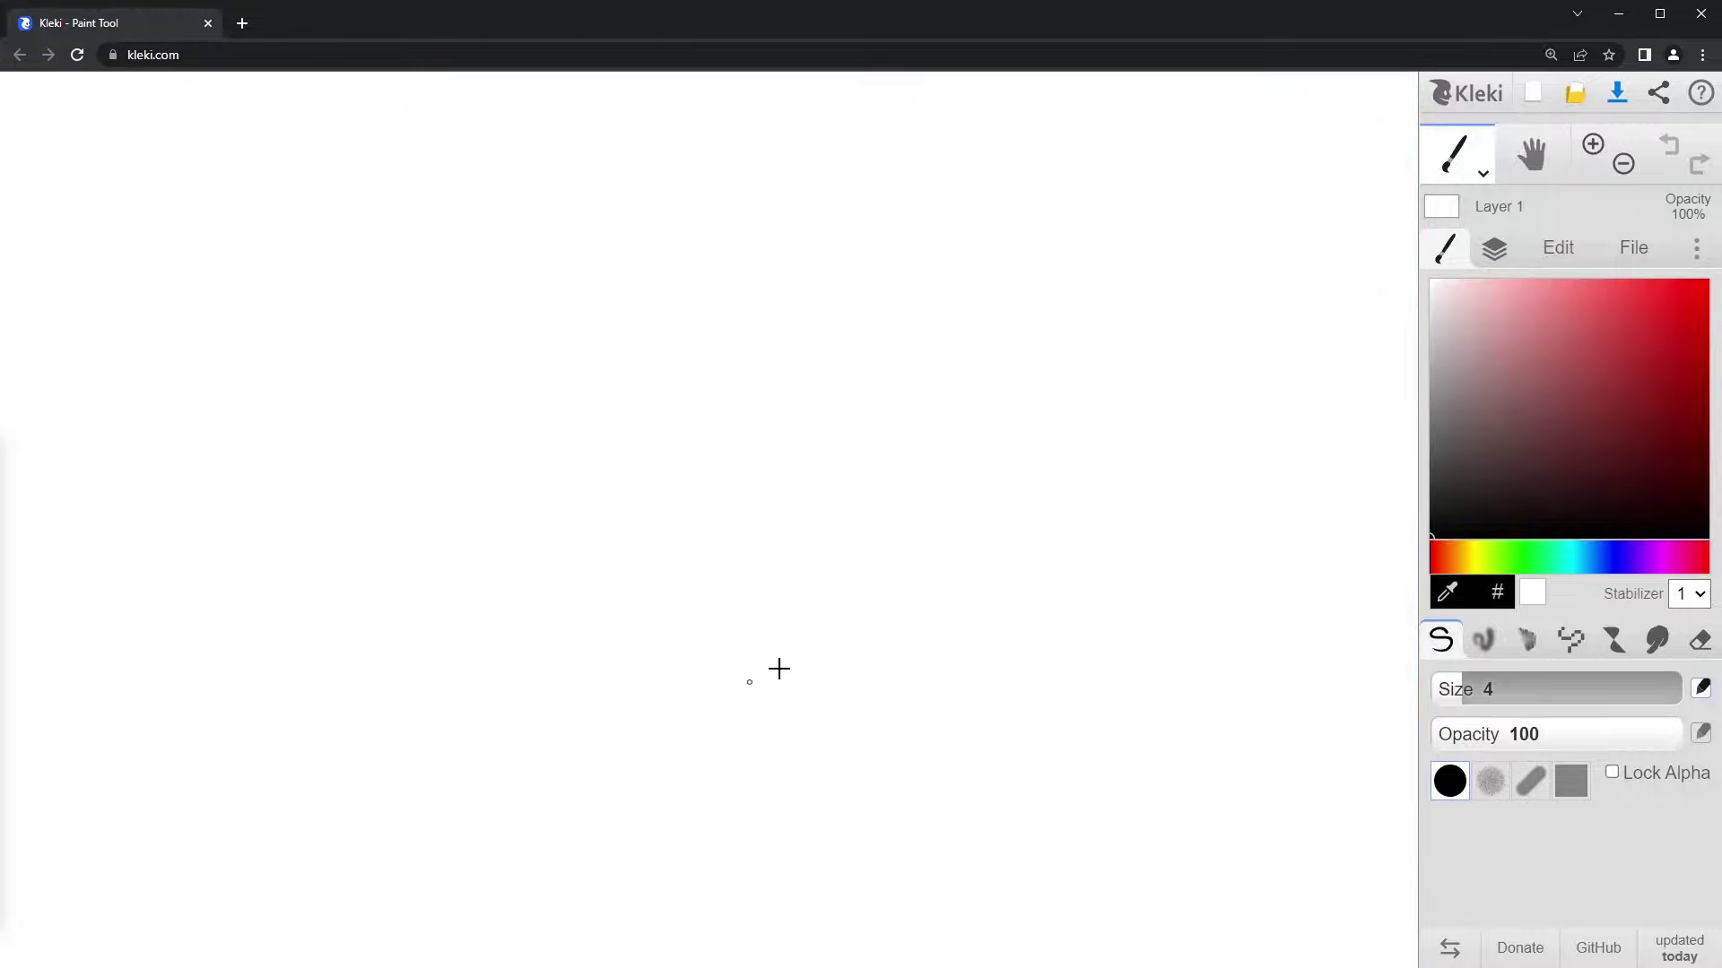
Step: Draw two wavy black freehand lines across the blank canvas with the brush at size 4 and opacity 100
{"action": "left_click_drag", "start_coordinate": [988, 594], "coordinate": [1022, 648]}
{"action": "mouse_move", "coordinate": [899, 565]}
{"action": "left_mouse_down"}
{"action": "mouse_move", "coordinate": [673, 538]}
{"action": "mouse_move", "coordinate": [903, 465]}
{"action": "mouse_move", "coordinate": [896, 550]}
{"action": "left_mouse_up"}
{"action": "mouse_move", "coordinate": [924, 363]}
{"action": "left_mouse_down"}
{"action": "mouse_move", "coordinate": [1034, 637]}
{"action": "mouse_move", "coordinate": [692, 885]}
{"action": "mouse_move", "coordinate": [582, 816]}
{"action": "left_mouse_up"}
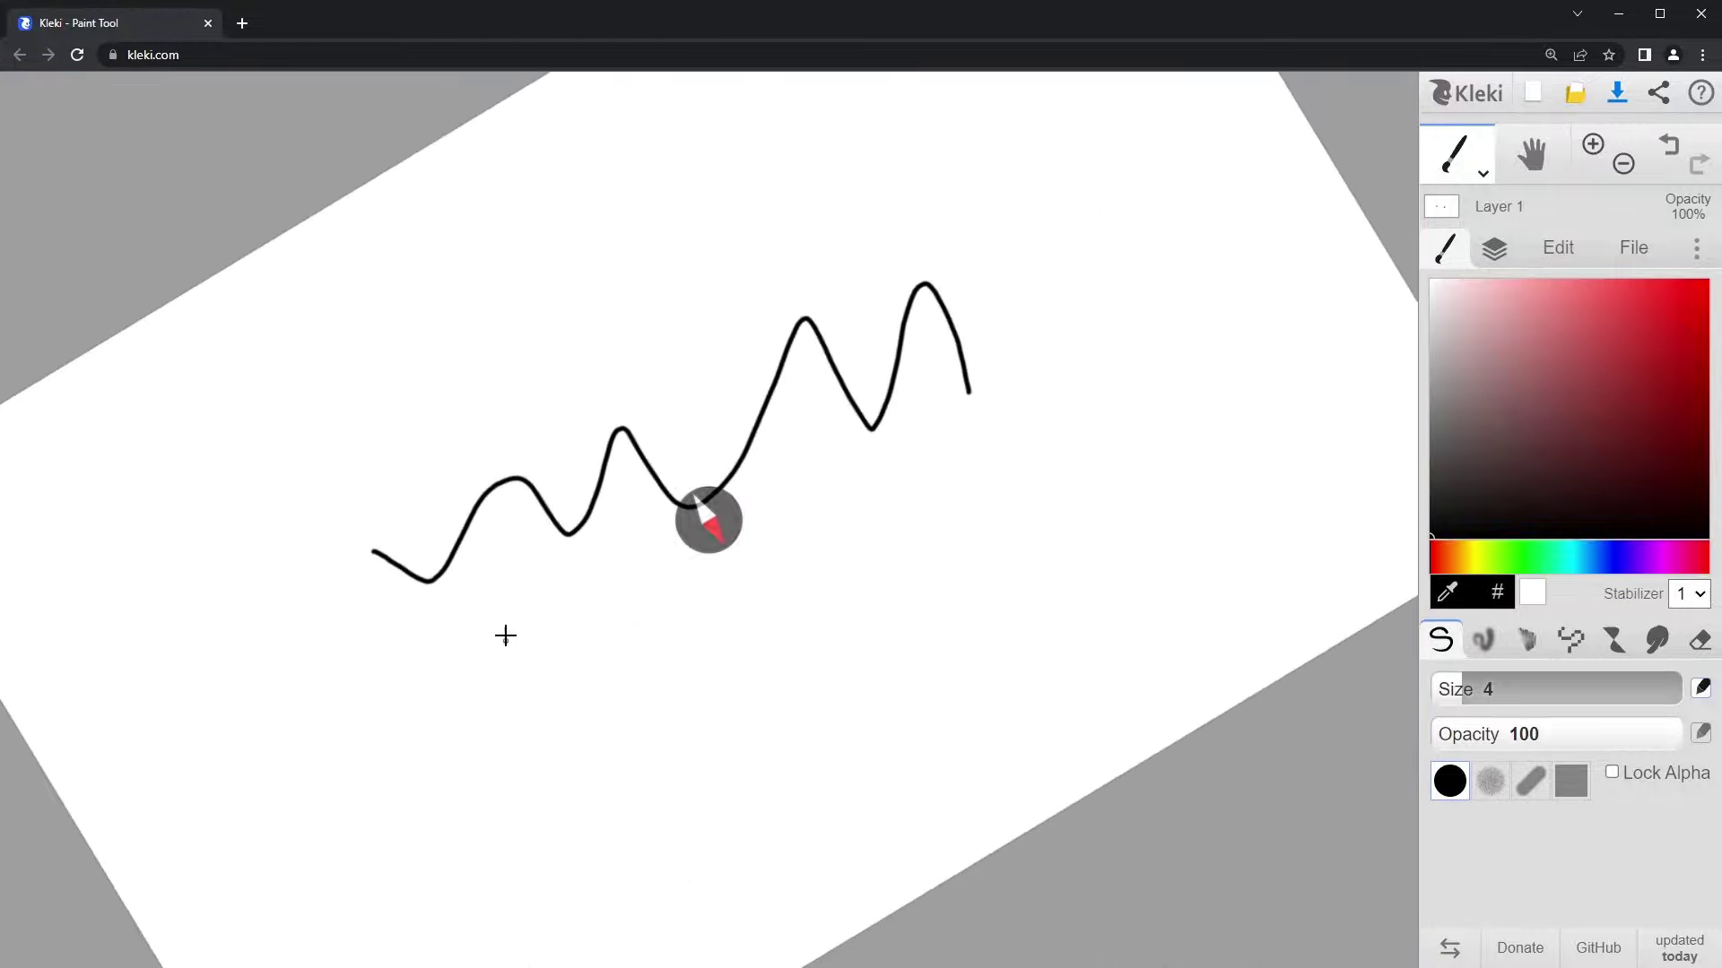
{"action": "mouse_move", "coordinate": [508, 634]}
{"action": "left_mouse_down"}
{"action": "mouse_move", "coordinate": [605, 636]}
{"action": "mouse_move", "coordinate": [925, 711]}
{"action": "left_mouse_up"}
Step: Examine the drawn lines at different zoom levels, from the whole canvas to single pixels, and try the Hand tool
{"action": "key", "text": "r+Up"}
{"action": "scroll", "coordinate": [757, 515], "scroll_direction": "down", "scroll_amount": 11}
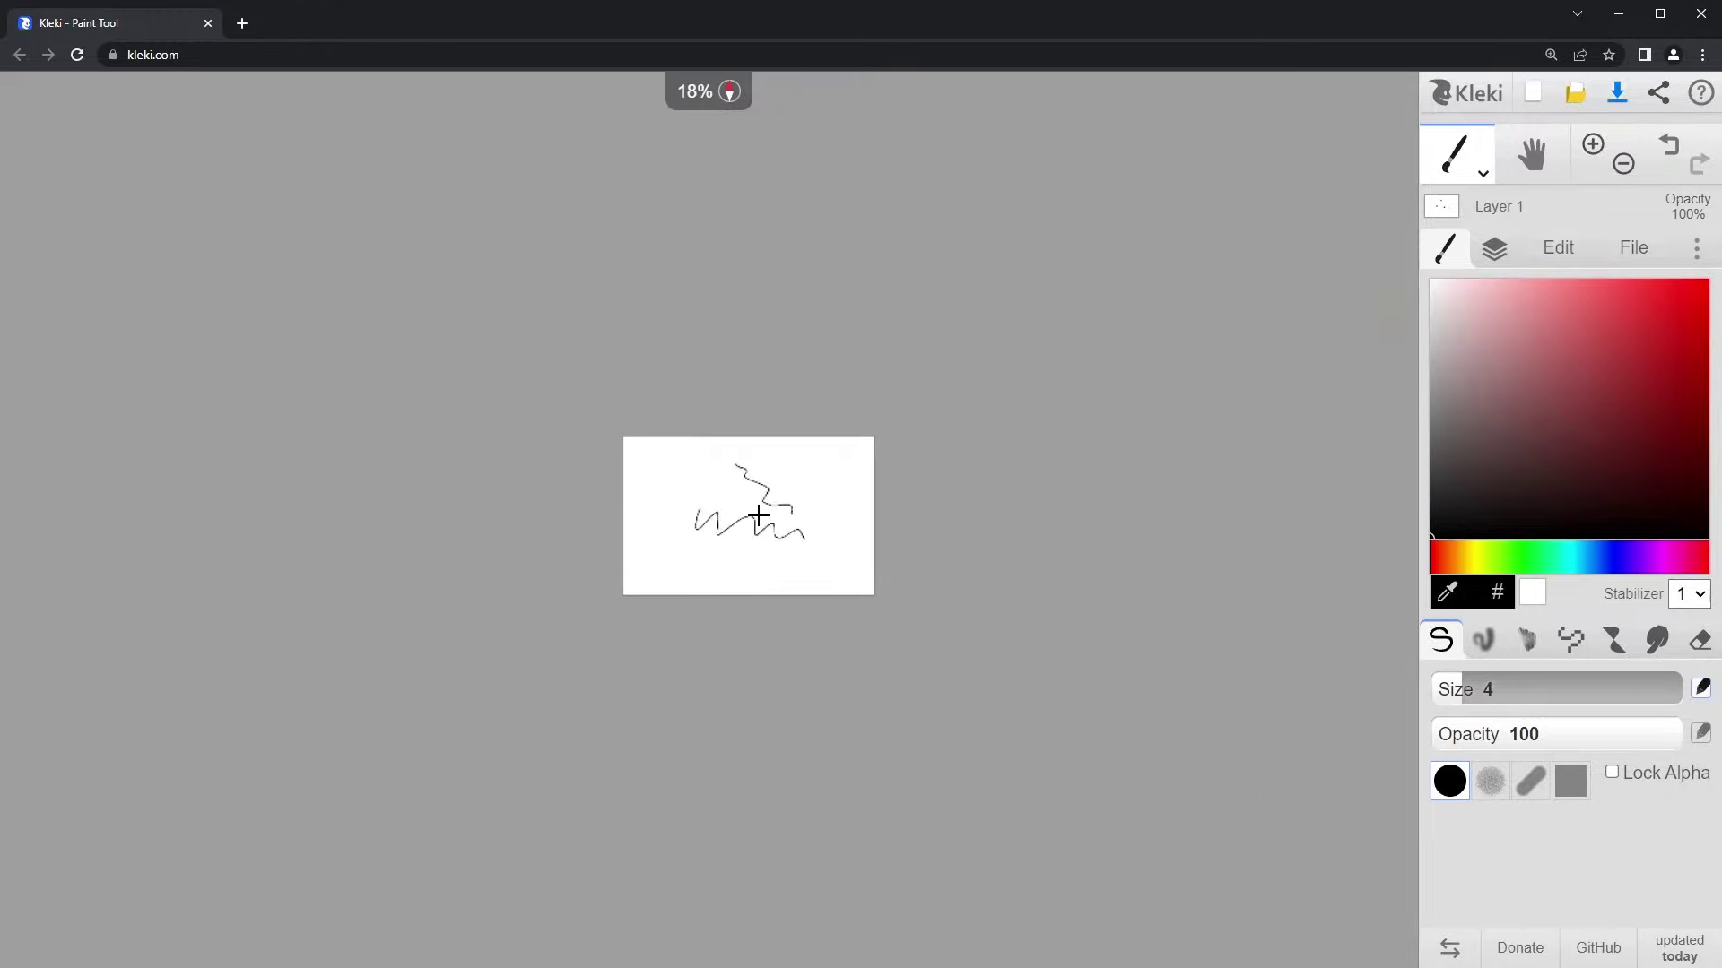
{"action": "scroll", "coordinate": [769, 501], "scroll_direction": "up", "scroll_amount": 15}
{"action": "scroll", "coordinate": [766, 484], "scroll_direction": "up", "scroll_amount": 6}
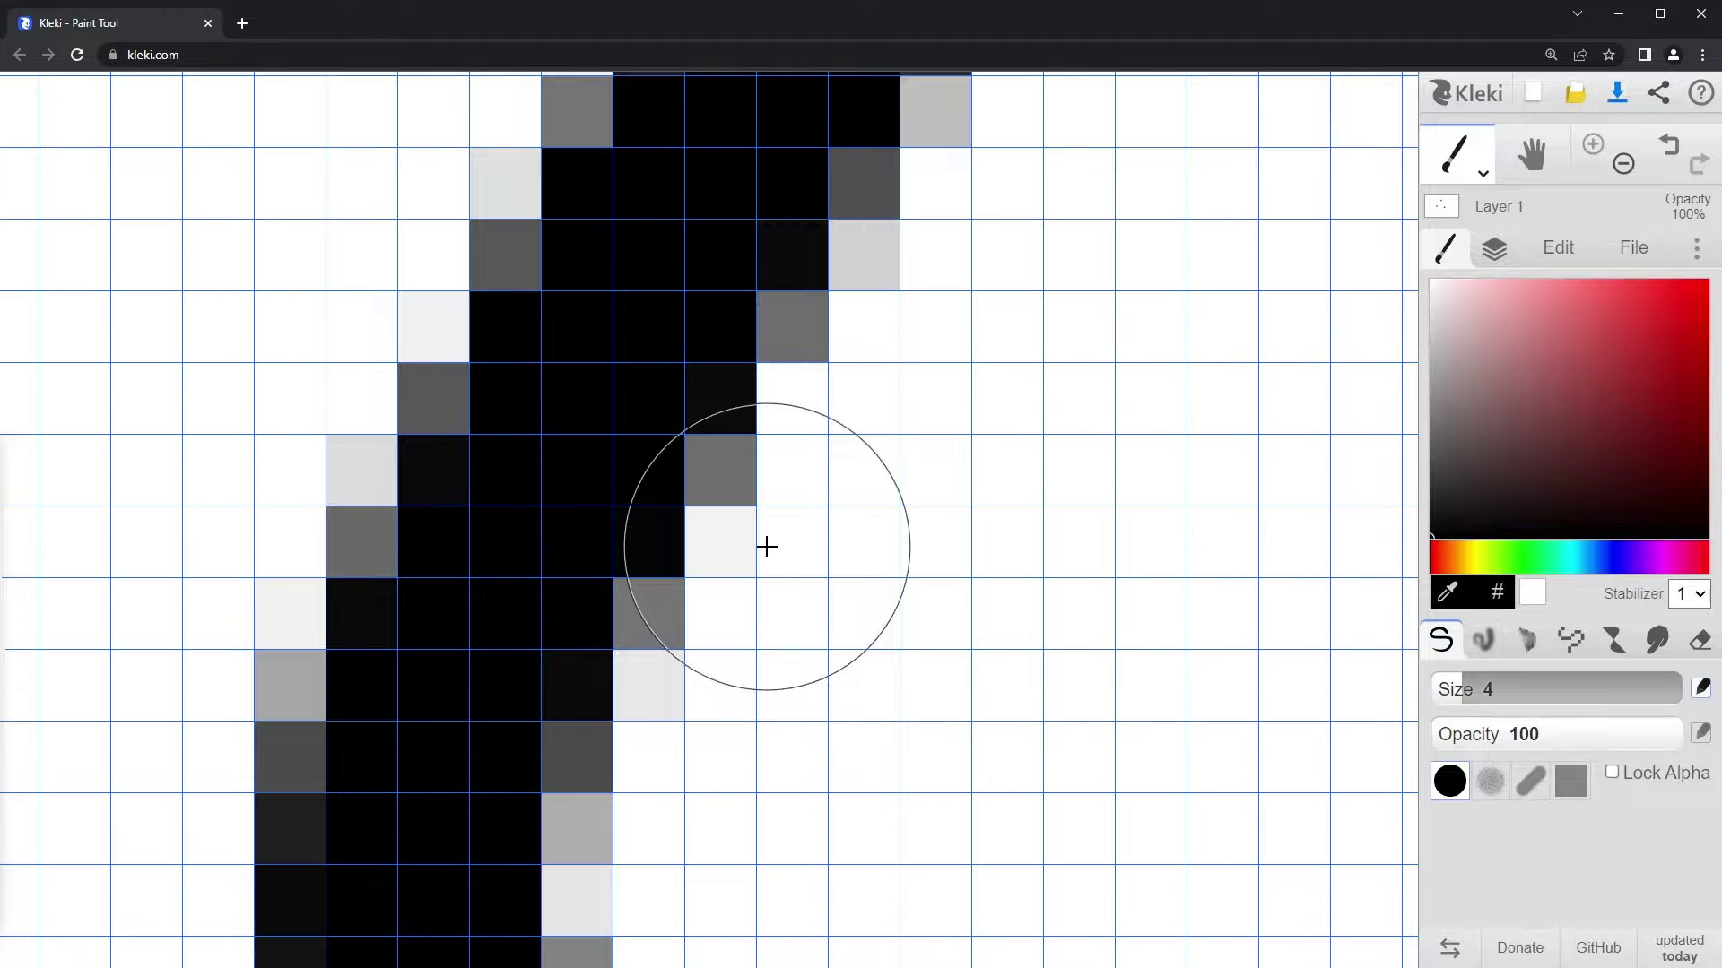
{"action": "scroll", "coordinate": [766, 546], "scroll_direction": "down", "scroll_amount": 7}
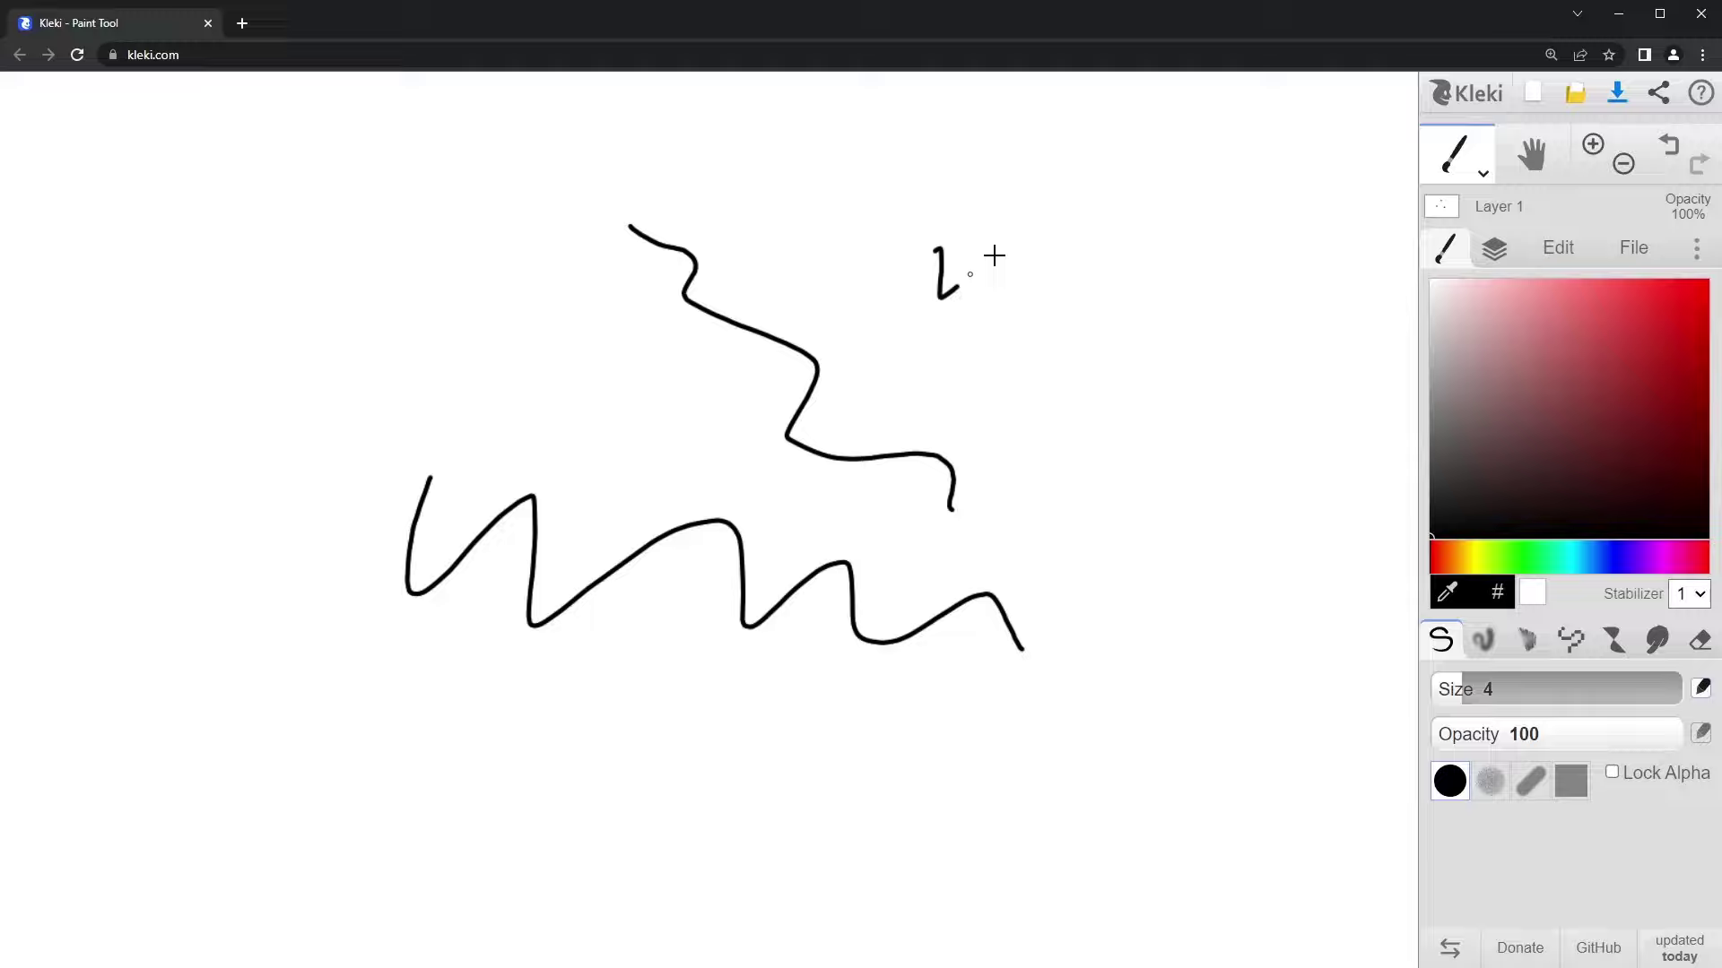
{"action": "left_click", "coordinate": [1529, 154]}
{"action": "mouse_move", "coordinate": [1108, 341]}
{"action": "left_mouse_down"}
{"action": "mouse_move", "coordinate": [946, 375]}
{"action": "mouse_move", "coordinate": [1122, 442]}
{"action": "mouse_move", "coordinate": [1034, 380]}
{"action": "mouse_move", "coordinate": [1097, 360]}
{"action": "left_mouse_up"}
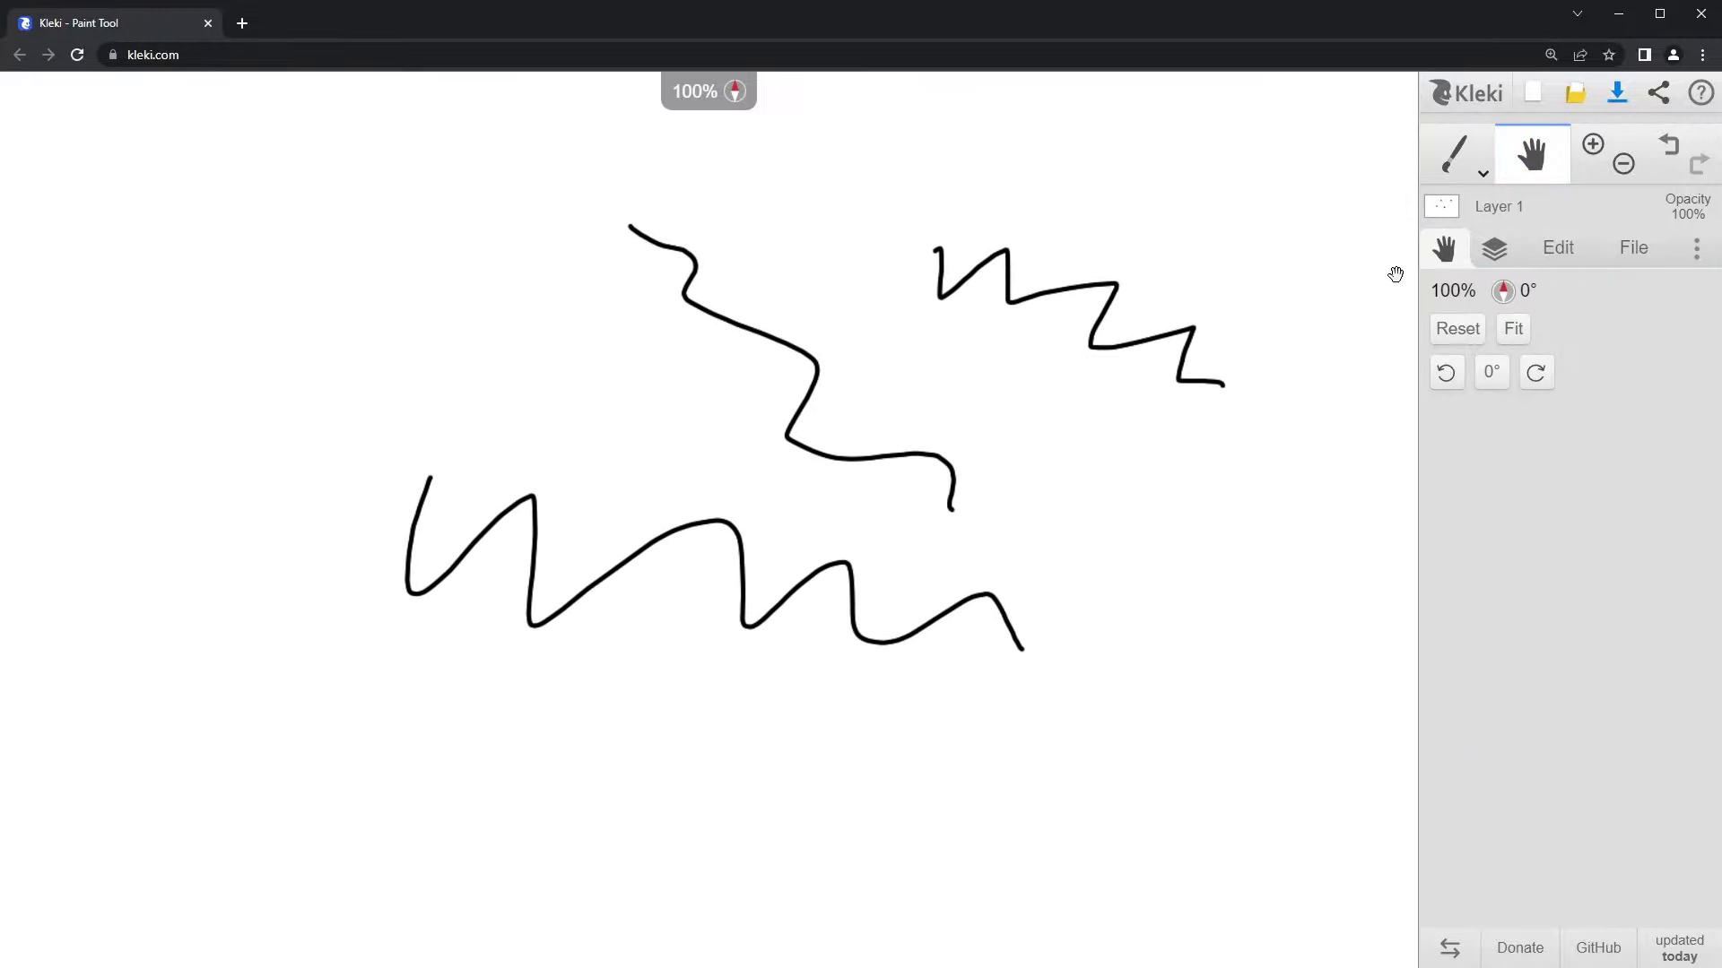
{"action": "left_click", "coordinate": [1620, 164]}
{"action": "left_click", "coordinate": [1621, 163]}
{"action": "left_click", "coordinate": [1603, 154]}
{"action": "left_click", "coordinate": [1605, 157]}
Step: Undo all the freehand lines and redo the first two wavy black ones
{"action": "left_click", "coordinate": [1677, 154]}
{"action": "left_click", "coordinate": [1677, 154]}
{"action": "left_click", "coordinate": [1676, 154]}
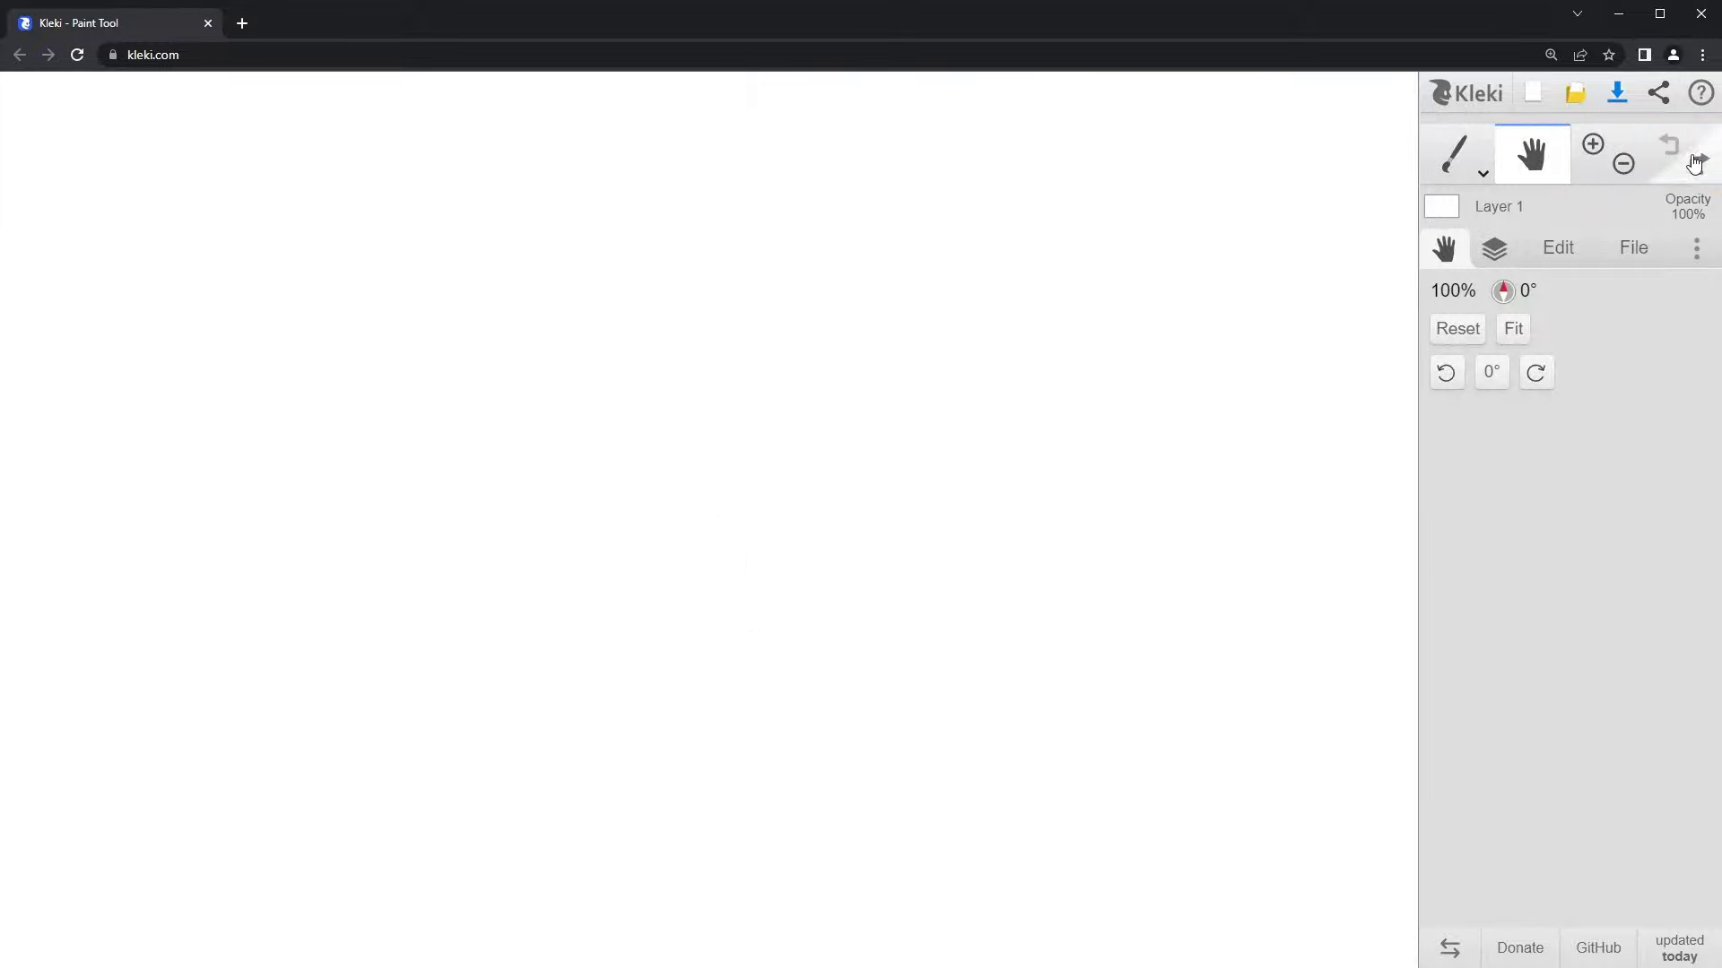
{"action": "left_click", "coordinate": [1694, 162]}
{"action": "left_click", "coordinate": [1694, 162]}
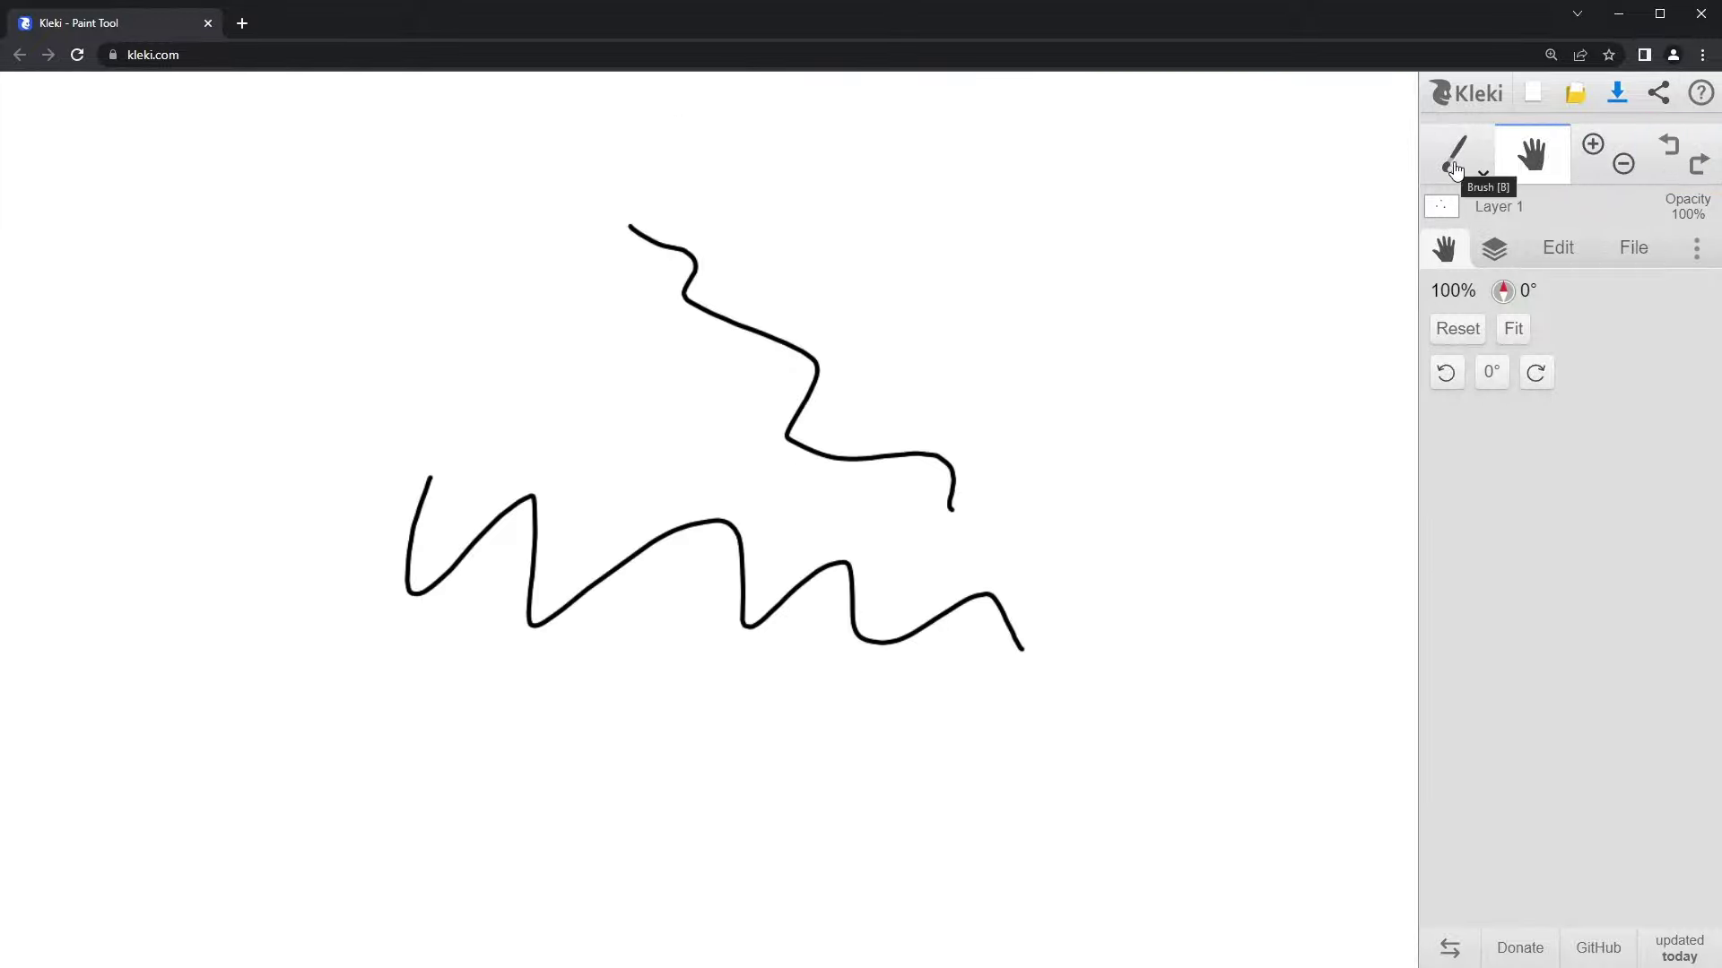
Step: Fill the canvas background with a muted red using the Paint Bucket, and undo the fill
{"action": "left_click", "coordinate": [1483, 177]}
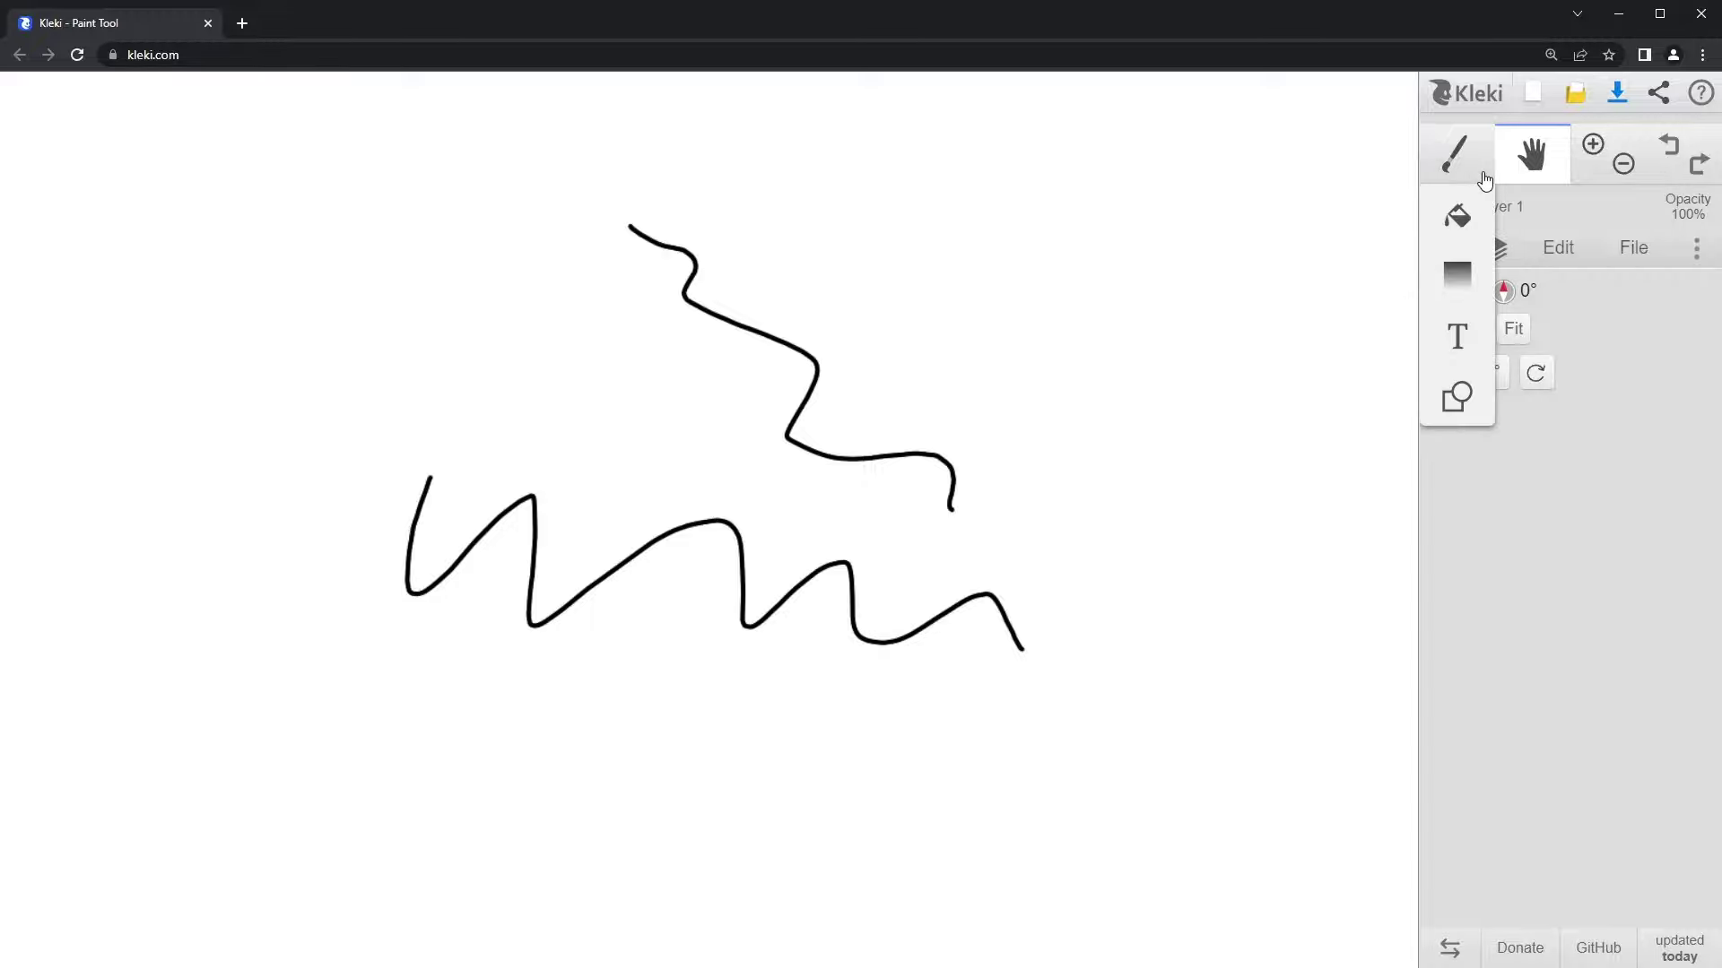
{"action": "left_click", "coordinate": [1471, 173]}
{"action": "left_click", "coordinate": [1469, 175]}
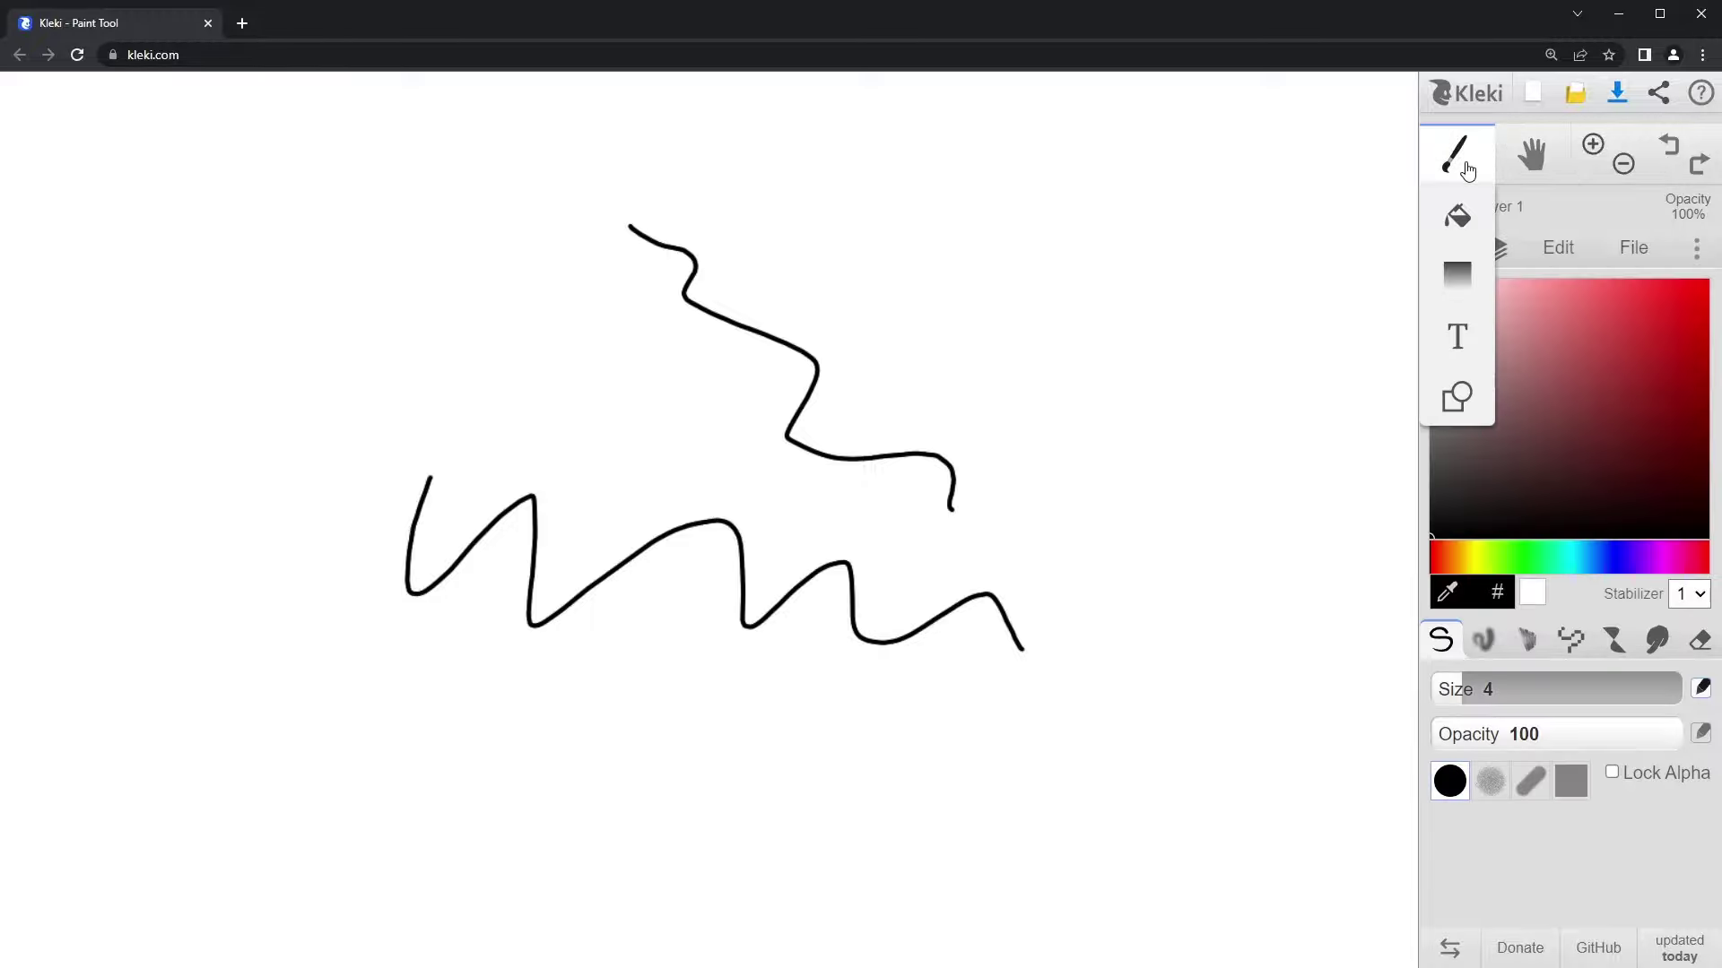
{"action": "left_click", "coordinate": [1457, 215]}
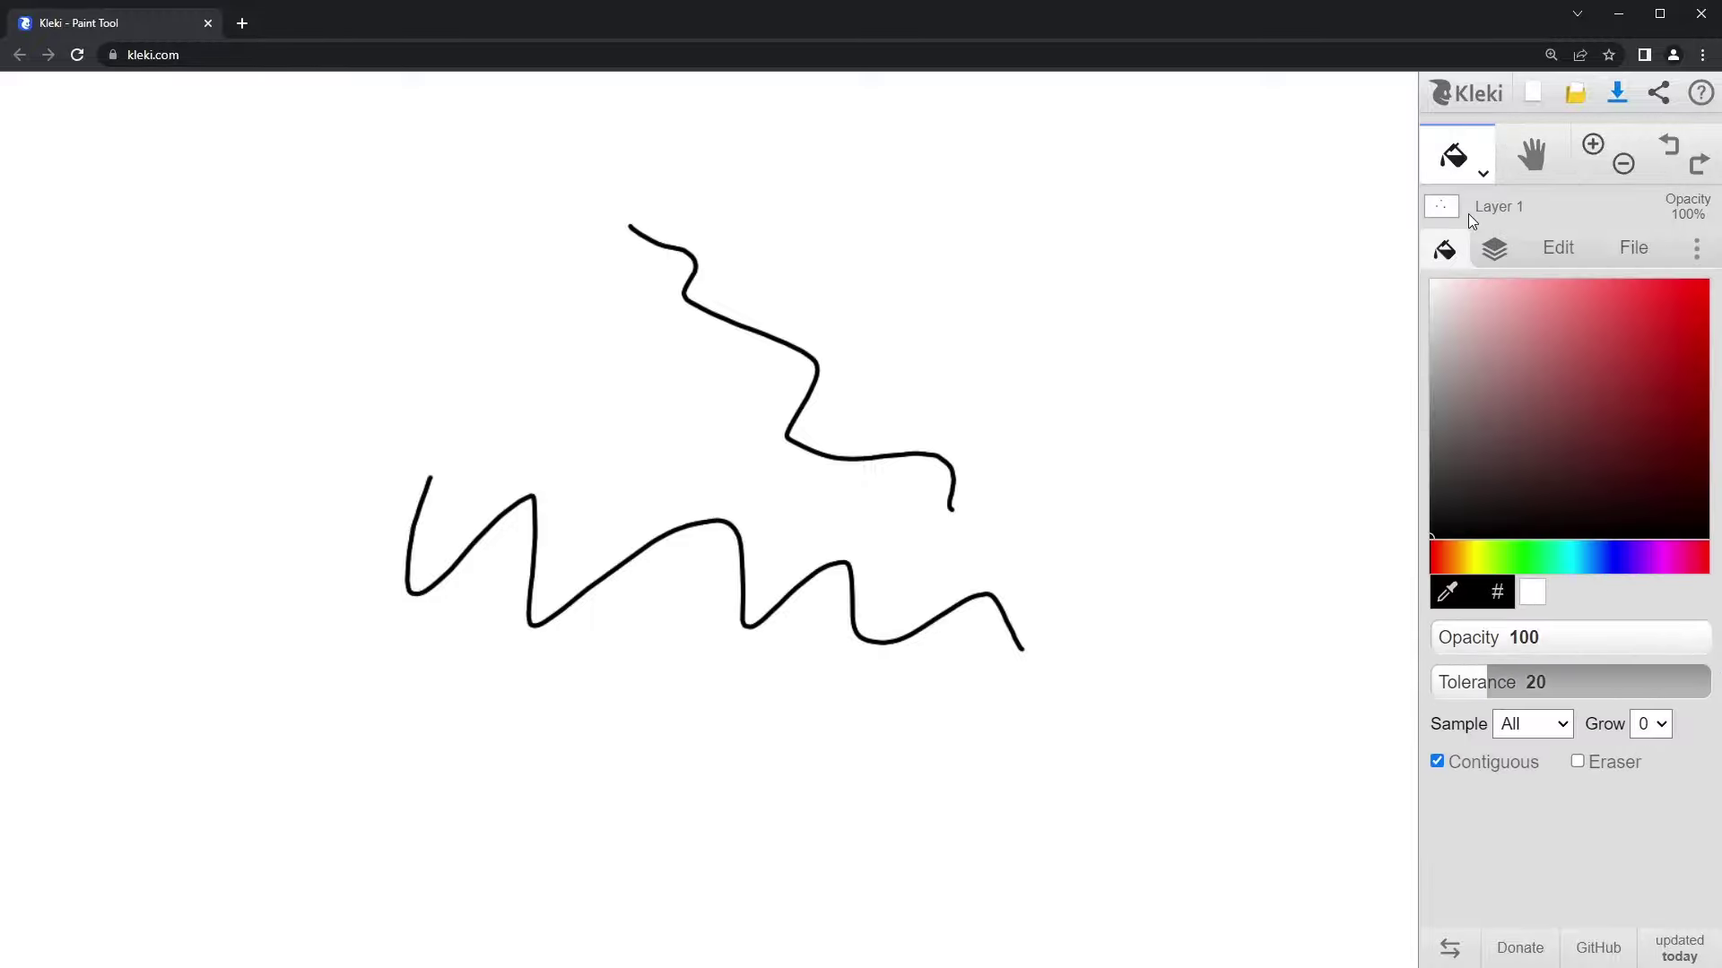
{"action": "left_click_drag", "start_coordinate": [1492, 283], "coordinate": [1616, 326]}
{"action": "left_click", "coordinate": [1156, 346]}
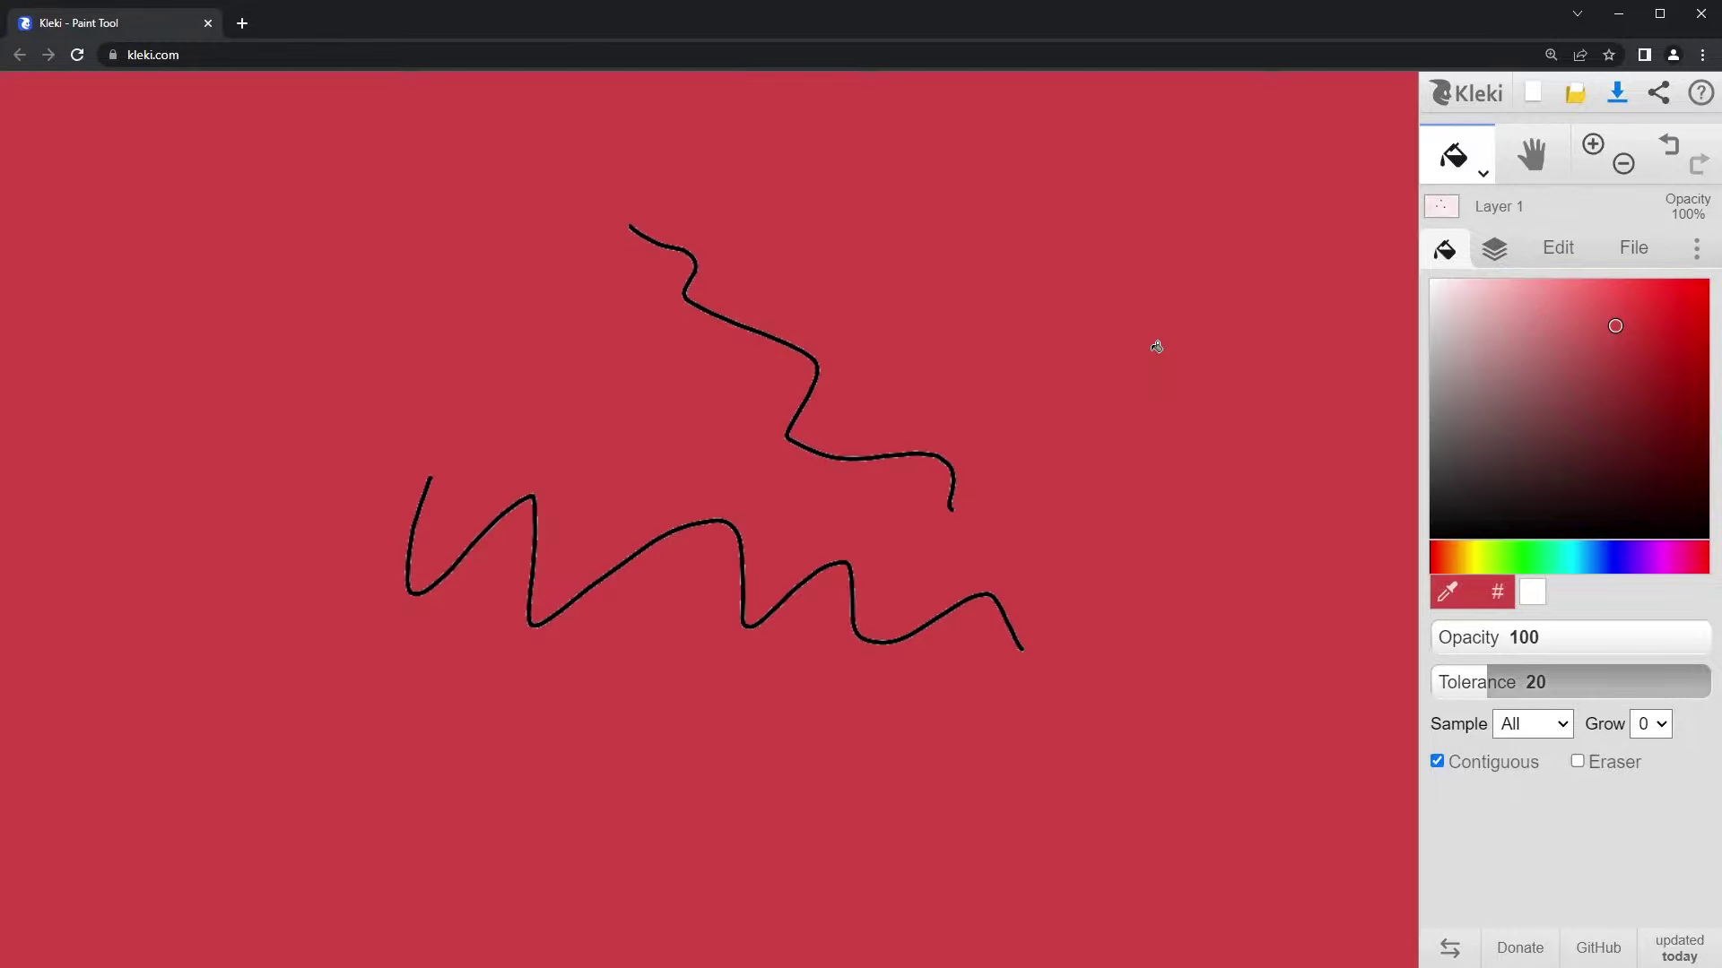
{"action": "left_click", "coordinate": [1665, 153]}
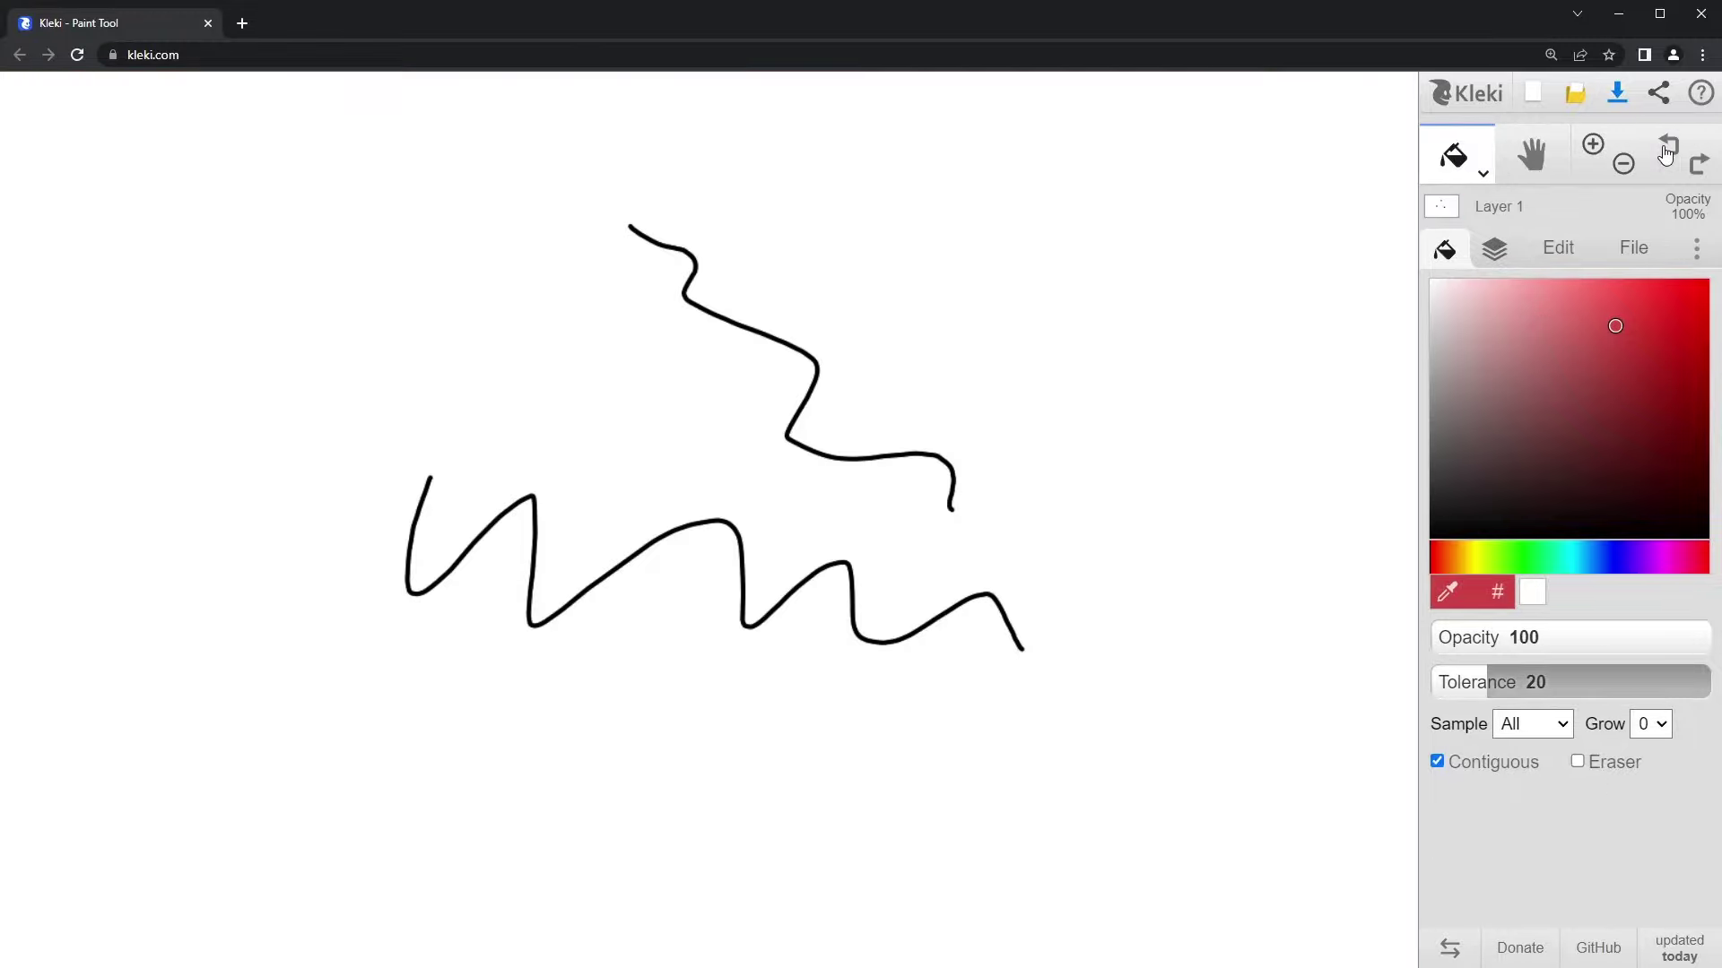
{"action": "left_click", "coordinate": [1530, 156]}
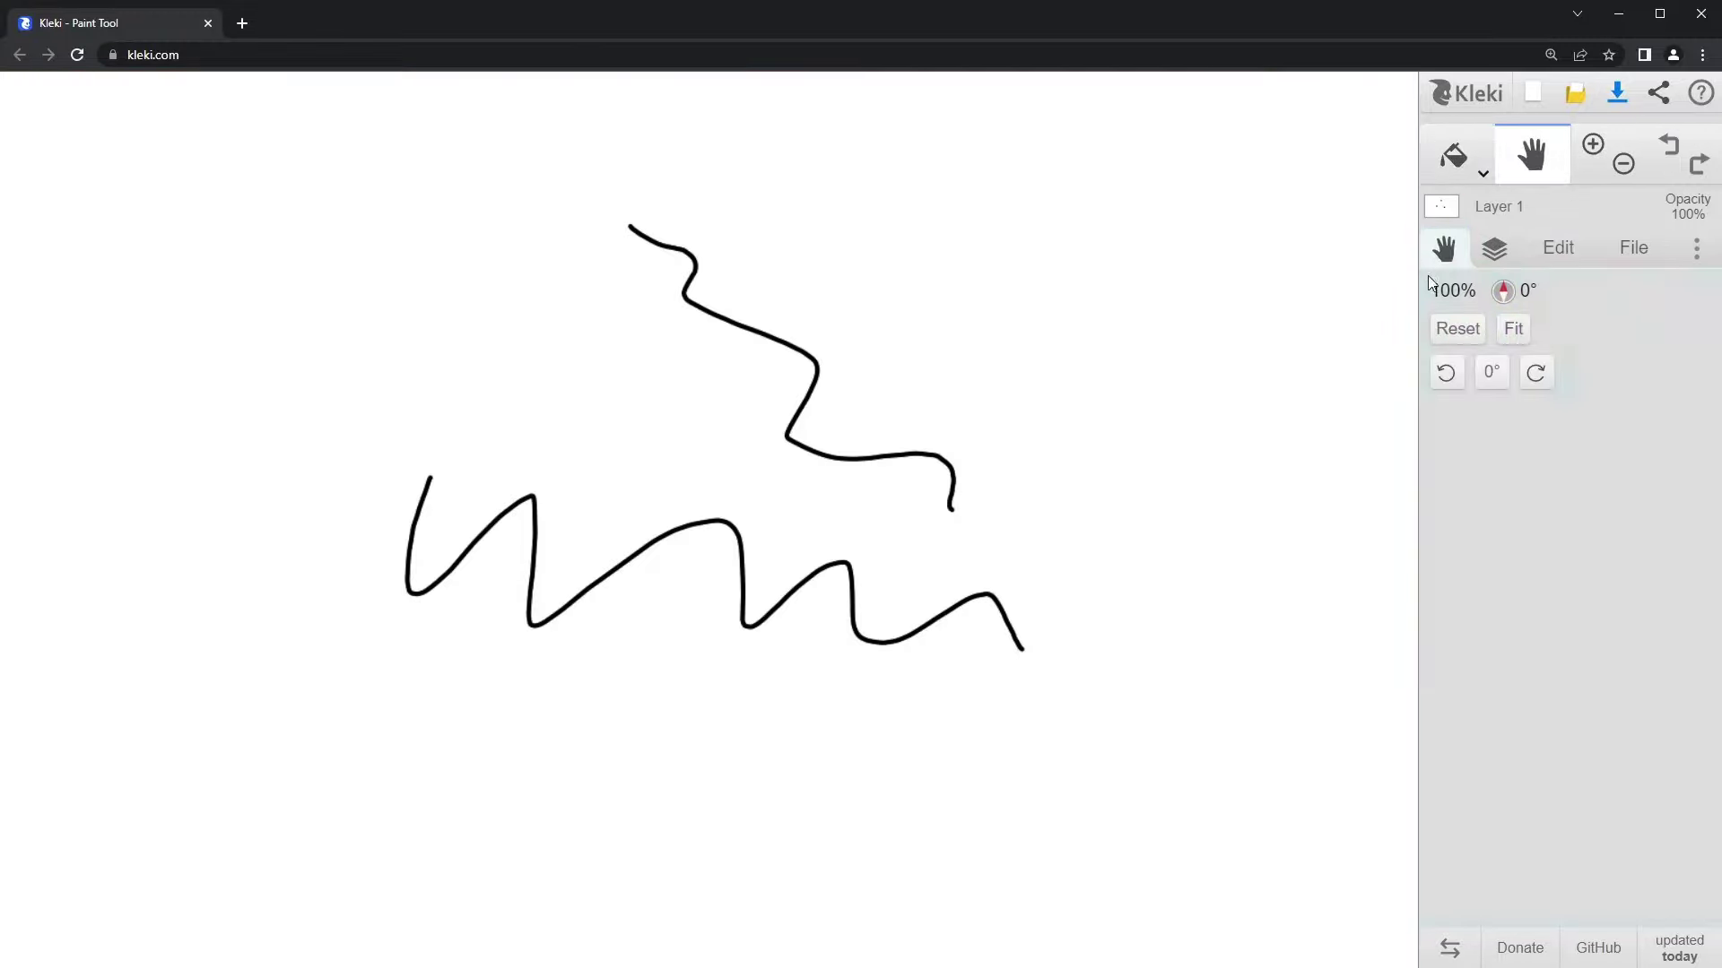
{"action": "left_click", "coordinate": [1457, 154]}
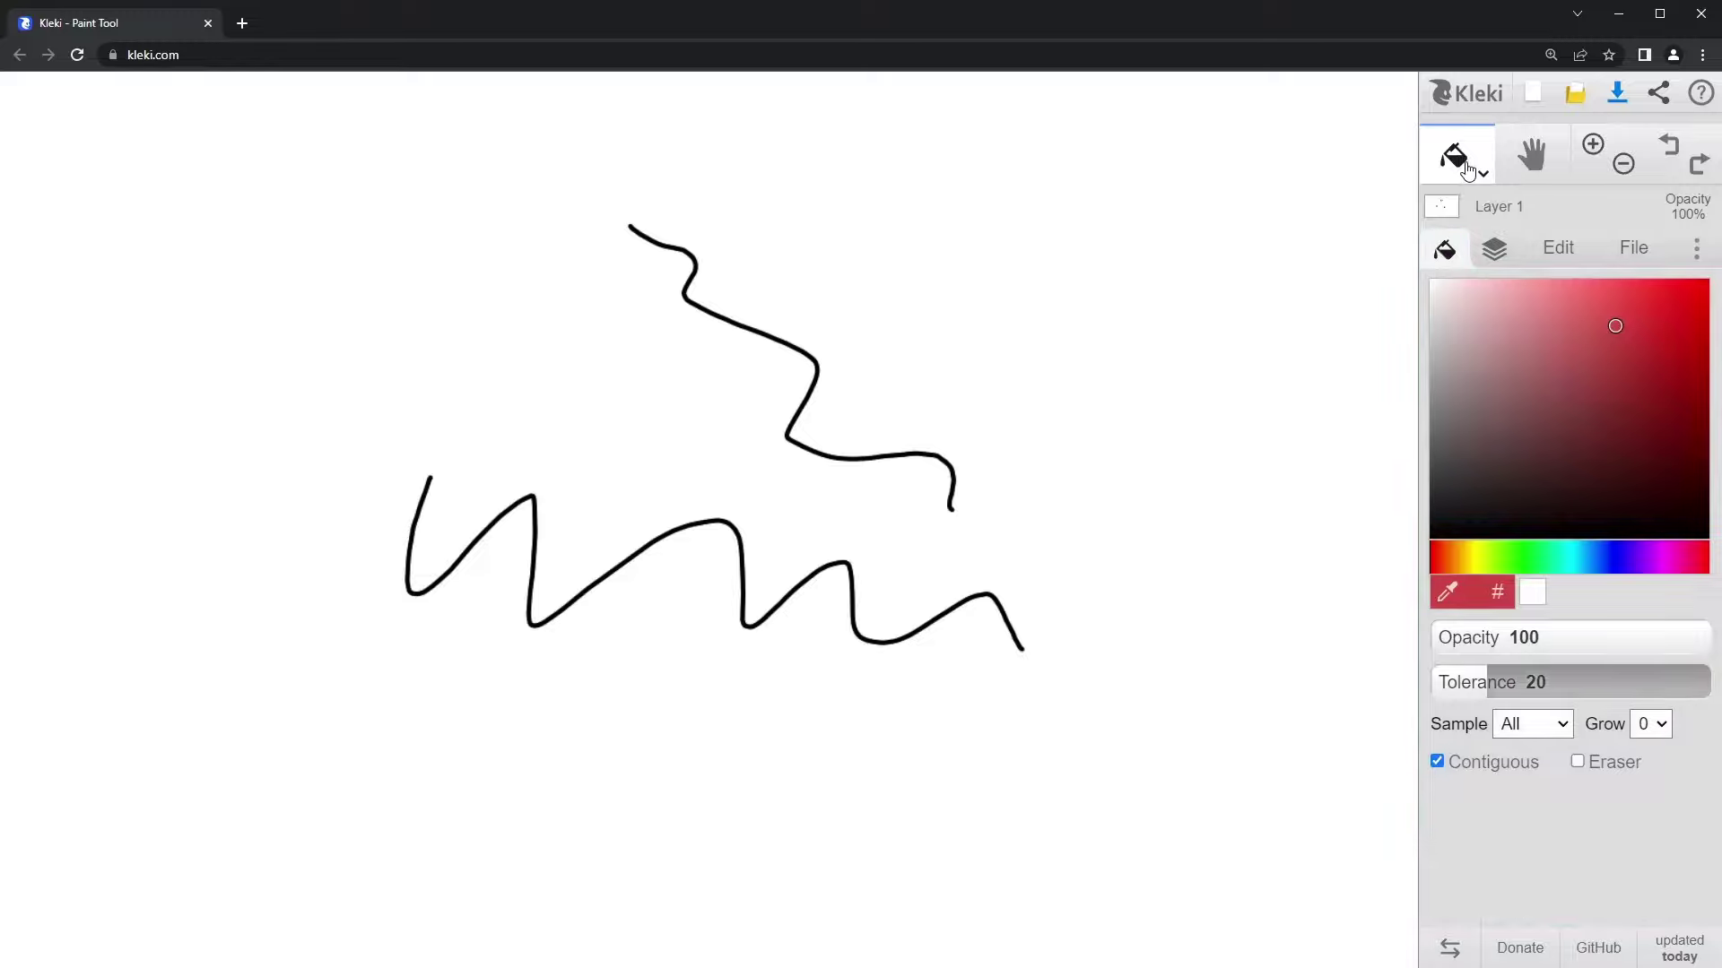
{"action": "left_click", "coordinate": [1533, 164]}
Step: Draw a blue zigzag line beside the diagonal black line using the brush at size 4
{"action": "left_click", "coordinate": [1475, 168]}
{"action": "left_click", "coordinate": [1478, 170]}
{"action": "left_click", "coordinate": [1459, 217]}
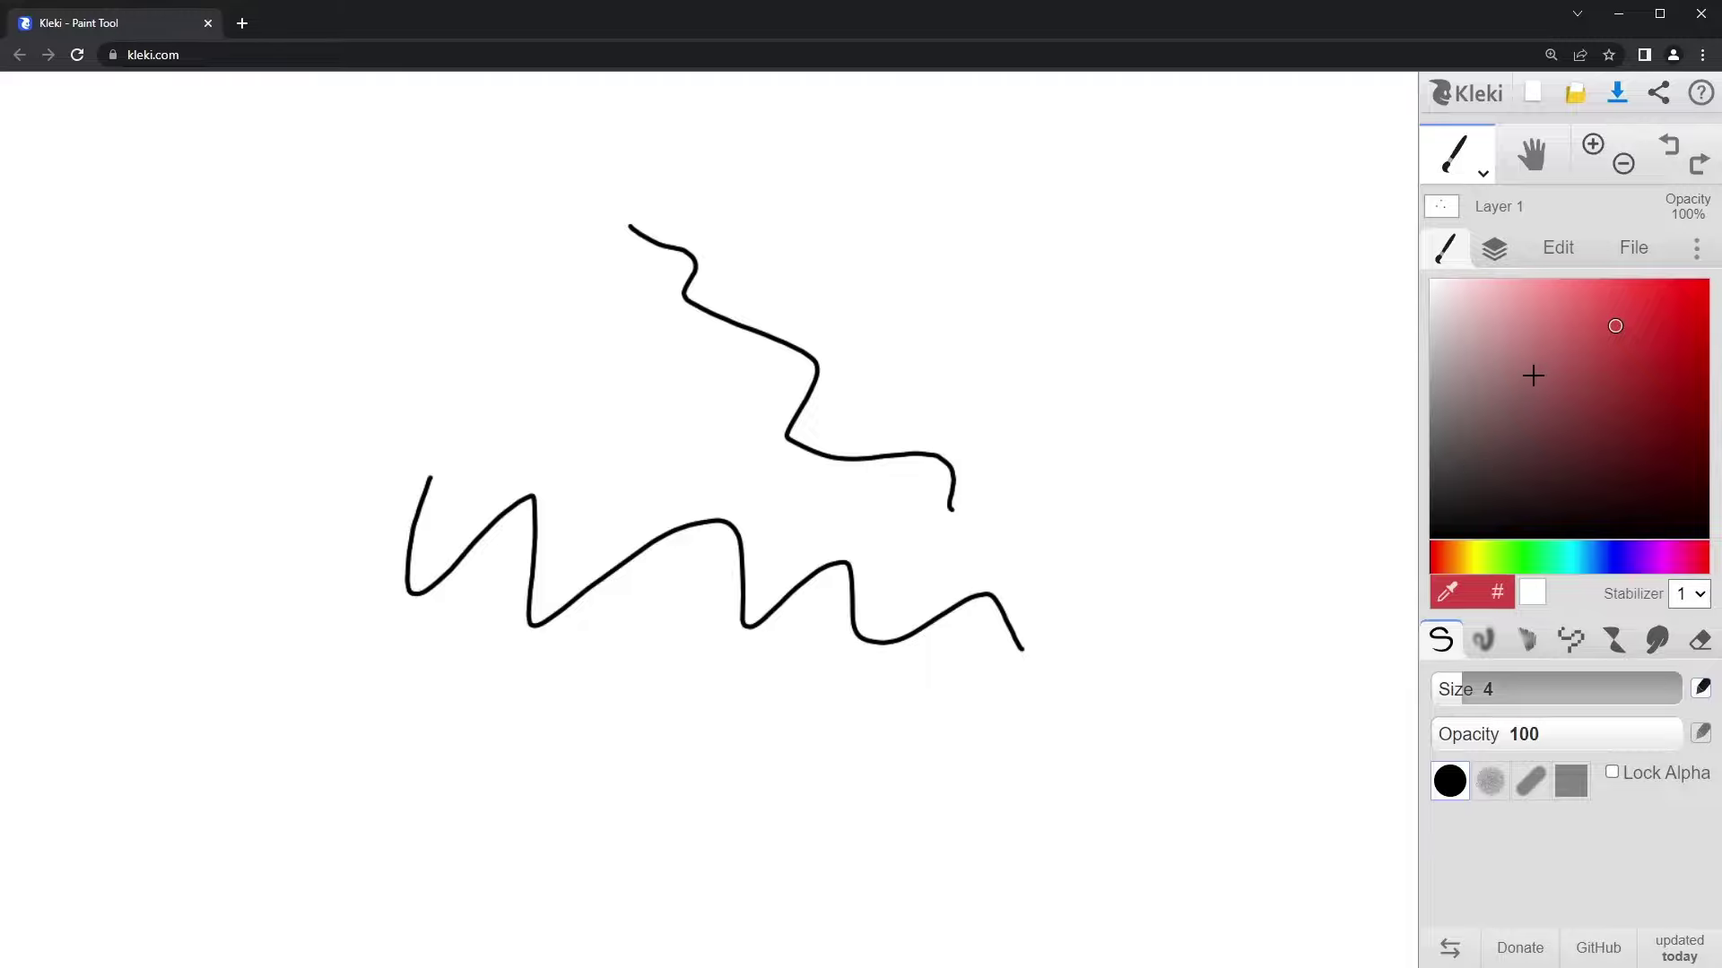
{"action": "left_click", "coordinate": [1634, 346]}
{"action": "left_click", "coordinate": [1619, 557]}
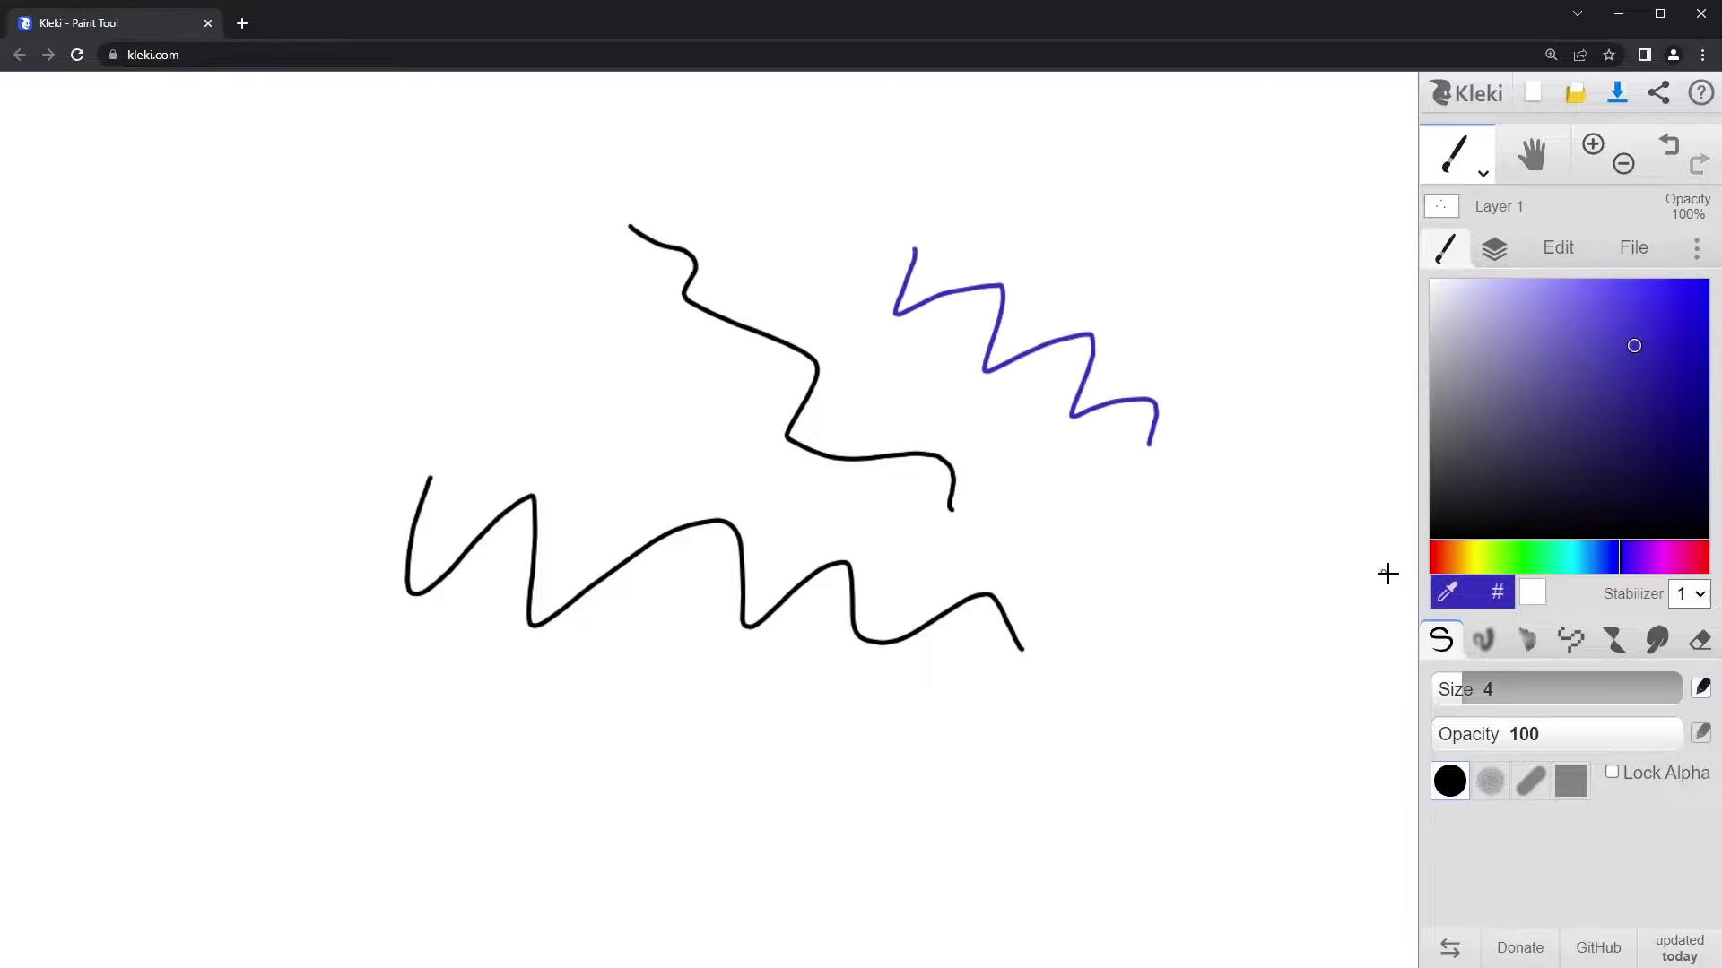
Step: Set the drawing color to bright red through the manual color input and draw a large open curve around the black lines
{"action": "mouse_move", "coordinate": [1110, 443]}
{"action": "left_mouse_down"}
{"action": "mouse_move", "coordinate": [1091, 407]}
{"action": "mouse_move", "coordinate": [945, 461]}
{"action": "left_mouse_up"}
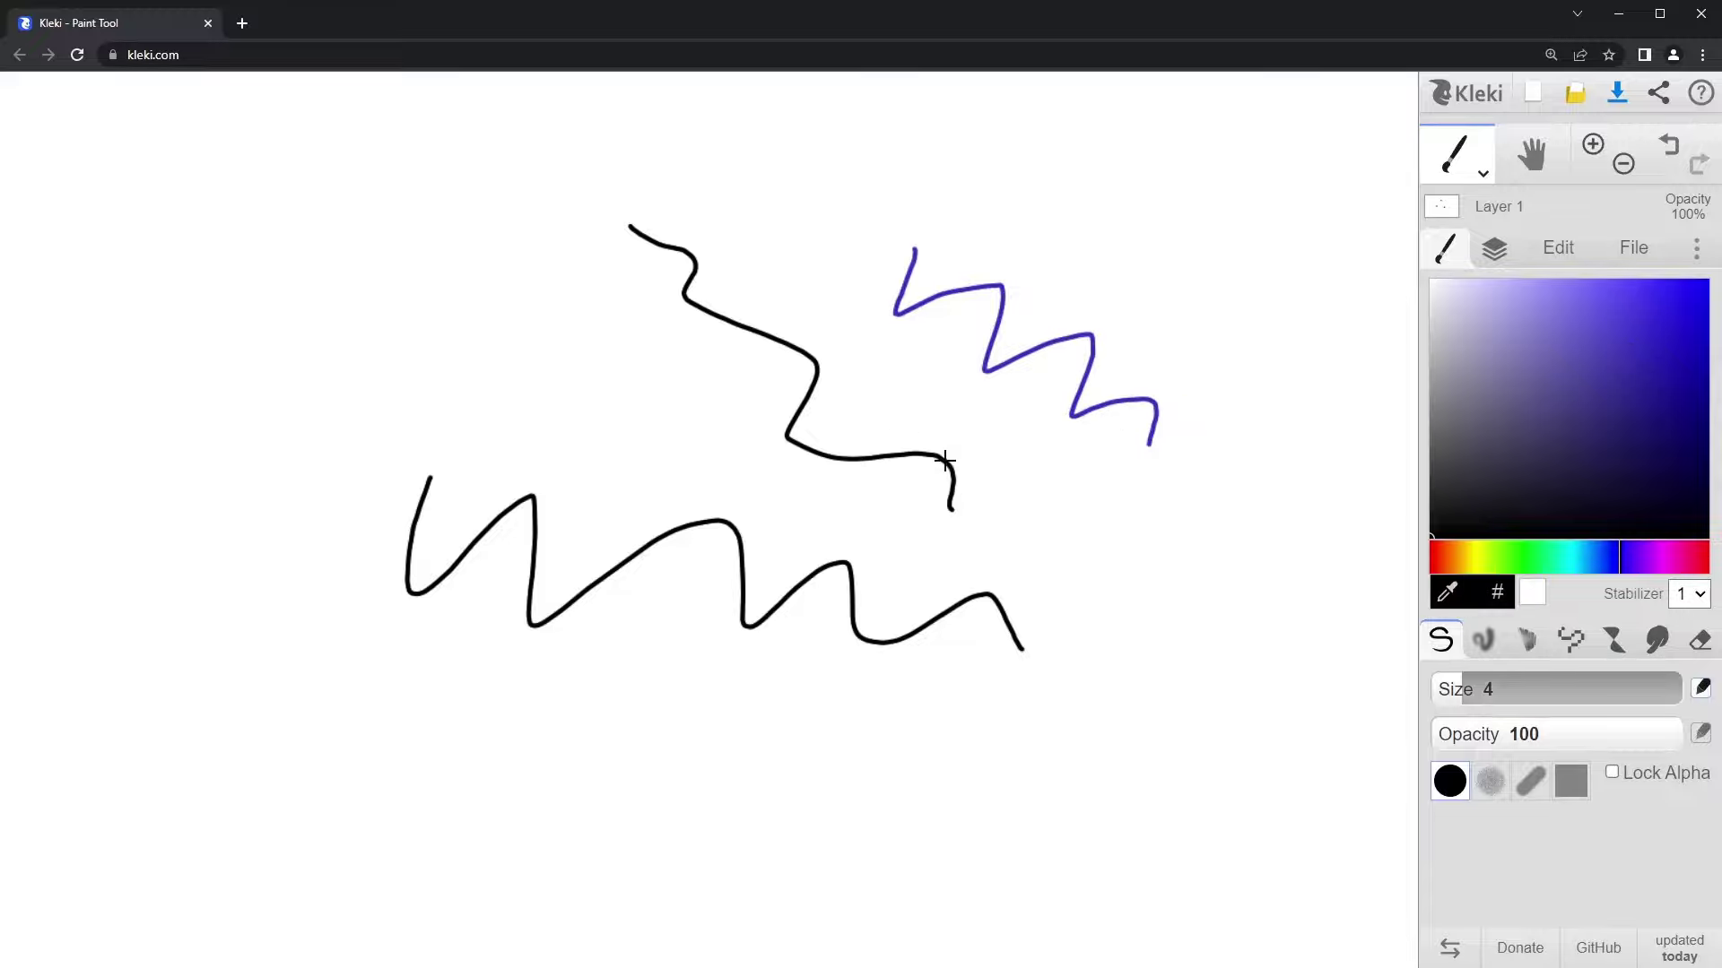
{"action": "left_click", "coordinate": [1495, 592]}
{"action": "left_click", "coordinate": [812, 422]}
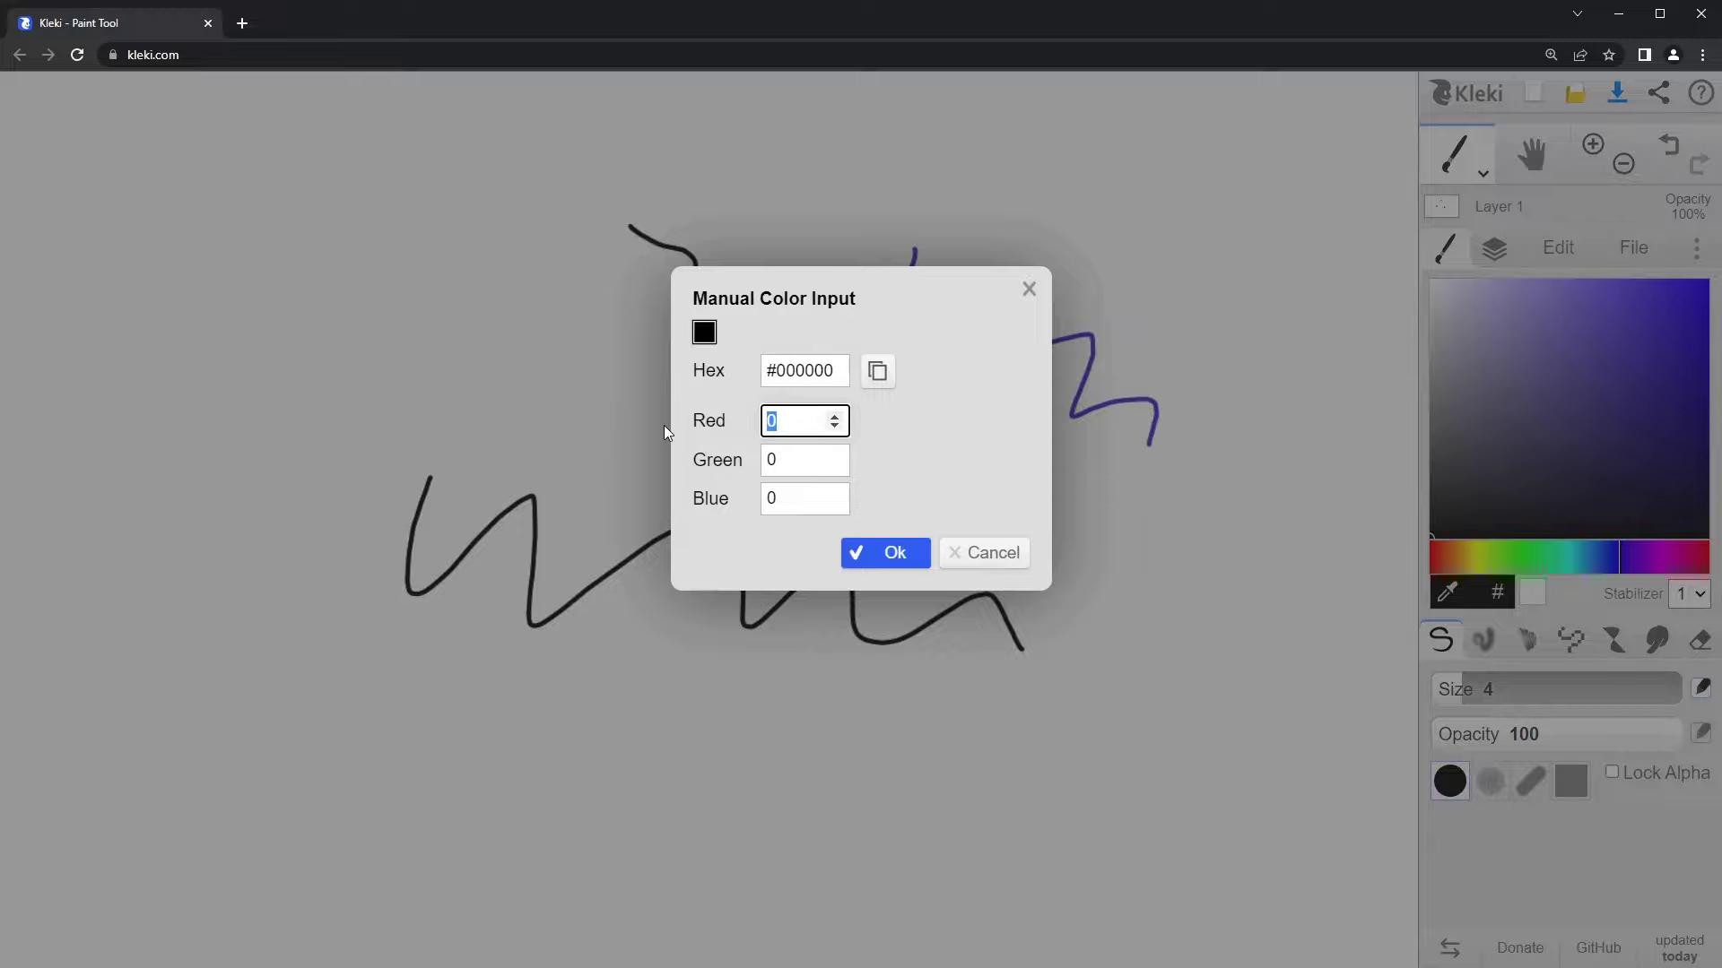
{"action": "left_click", "coordinate": [906, 557]}
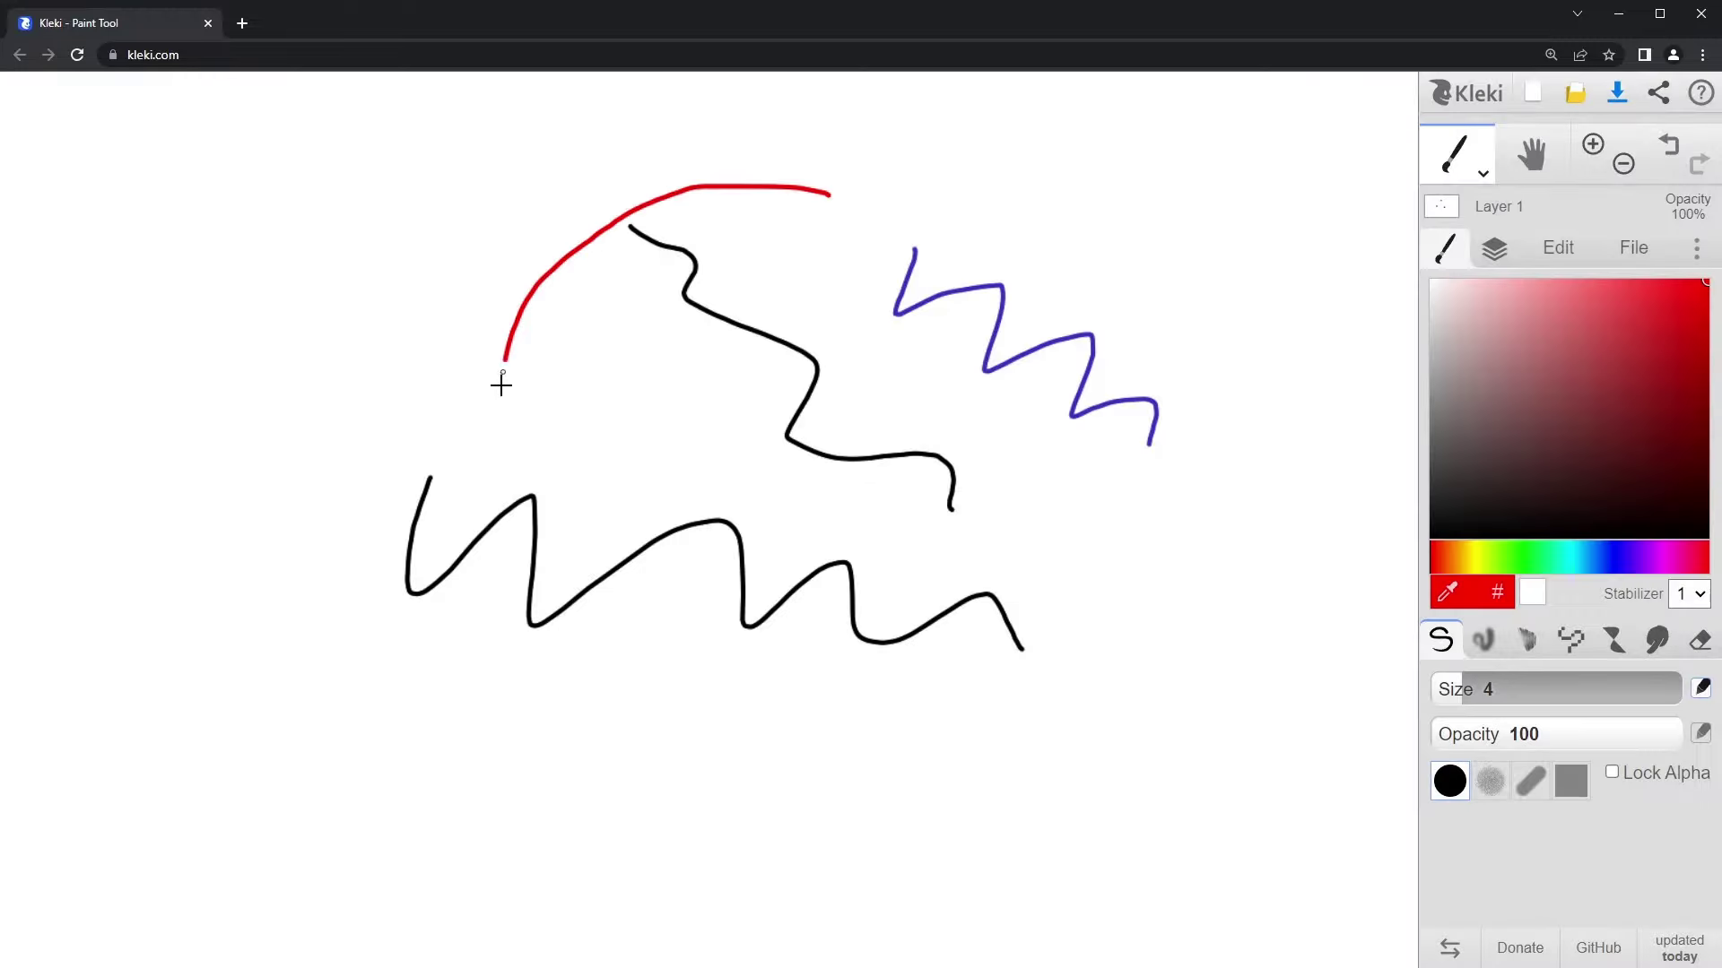
Step: Set the brush stabilizer to 4
{"action": "left_click", "coordinate": [1688, 594]}
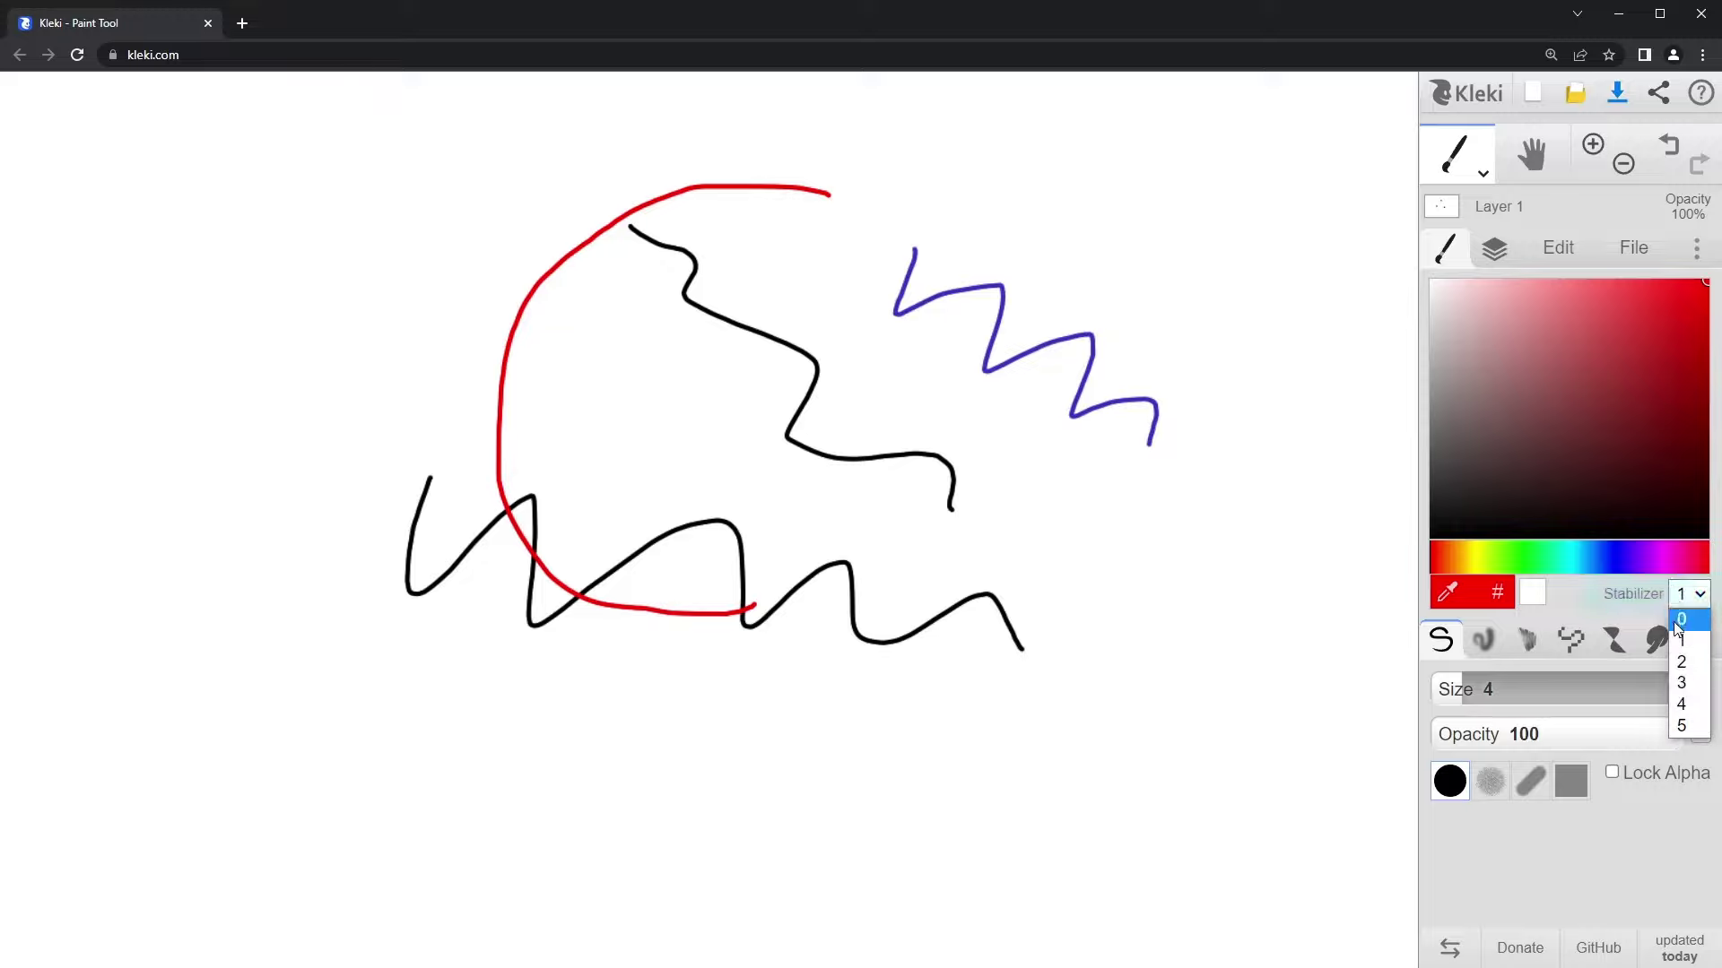
{"action": "left_click", "coordinate": [1686, 708]}
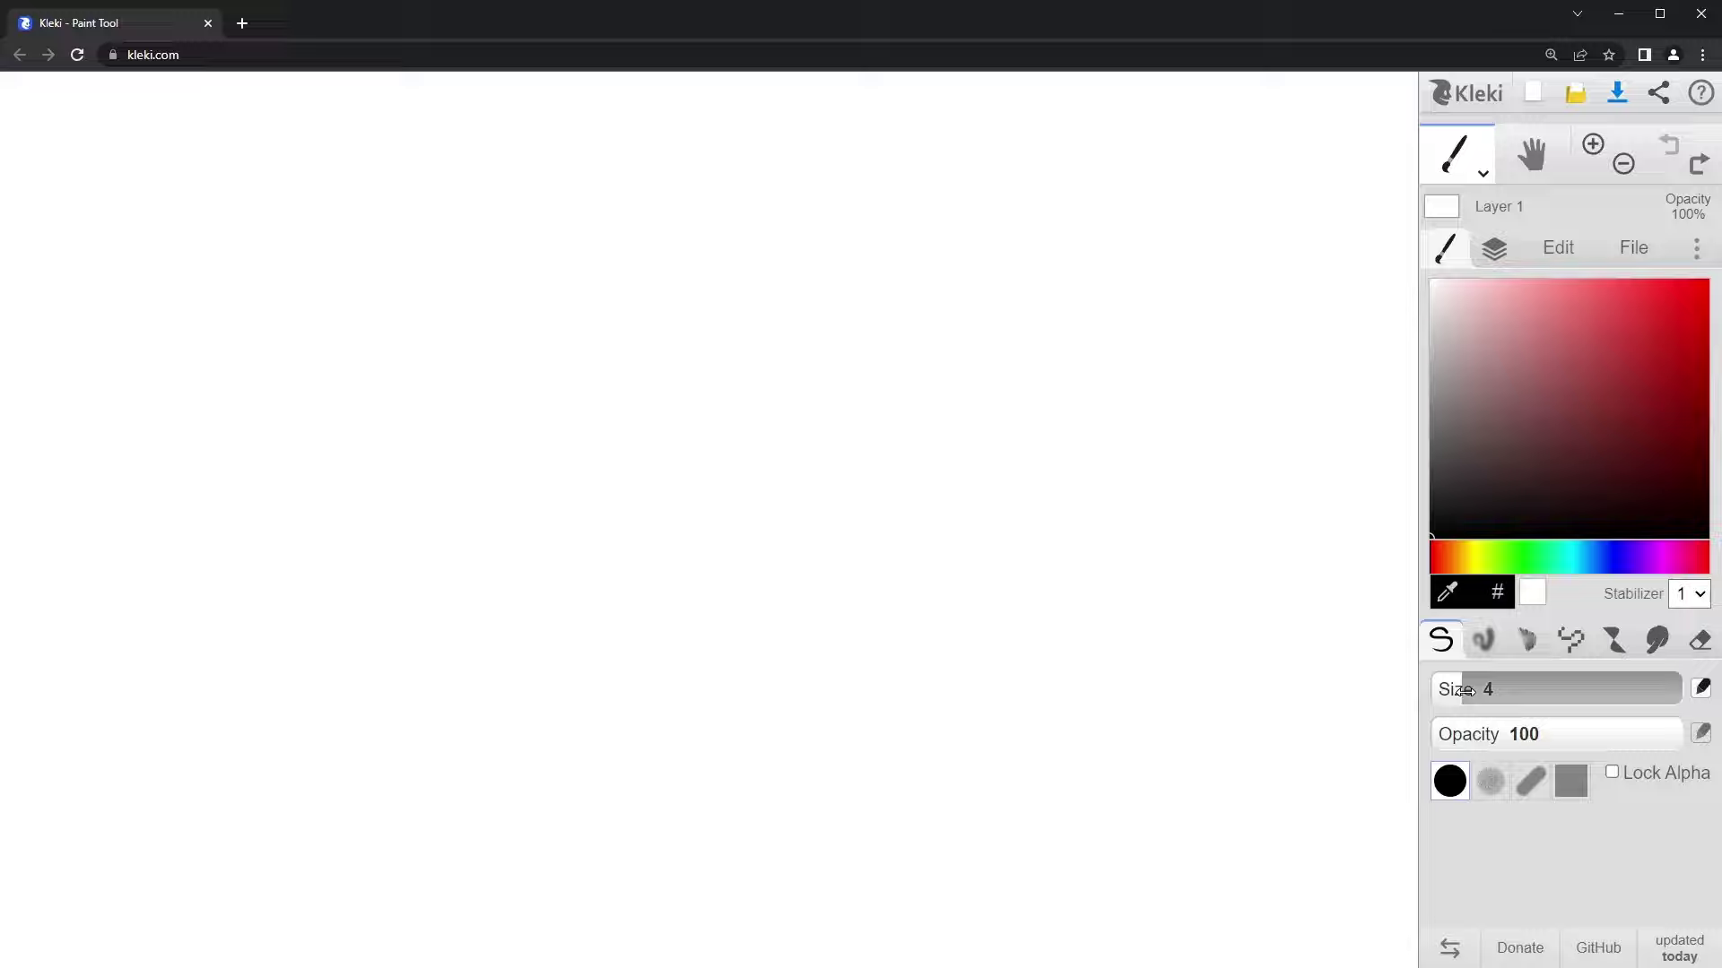
Step: Draw a thick wavy black stroke at opacity 100 and an equally wide translucent one beside it at opacity 8
{"action": "left_click_drag", "start_coordinate": [1466, 692], "coordinate": [1614, 691]}
{"action": "mouse_move", "coordinate": [664, 278]}
{"action": "left_mouse_down"}
{"action": "mouse_move", "coordinate": [857, 371]}
{"action": "mouse_move", "coordinate": [1197, 654]}
{"action": "left_mouse_up"}
{"action": "left_click_drag", "start_coordinate": [1522, 741], "coordinate": [1470, 737]}
{"action": "mouse_move", "coordinate": [426, 381]}
{"action": "left_mouse_down"}
{"action": "mouse_move", "coordinate": [434, 445]}
{"action": "mouse_move", "coordinate": [730, 707]}
{"action": "mouse_move", "coordinate": [1051, 851]}
{"action": "left_mouse_up"}
Step: Try brush sizes such as 15, 51 and 17, and draw a thin translucent wavy line between the thick strokes
{"action": "left_click", "coordinate": [1496, 695]}
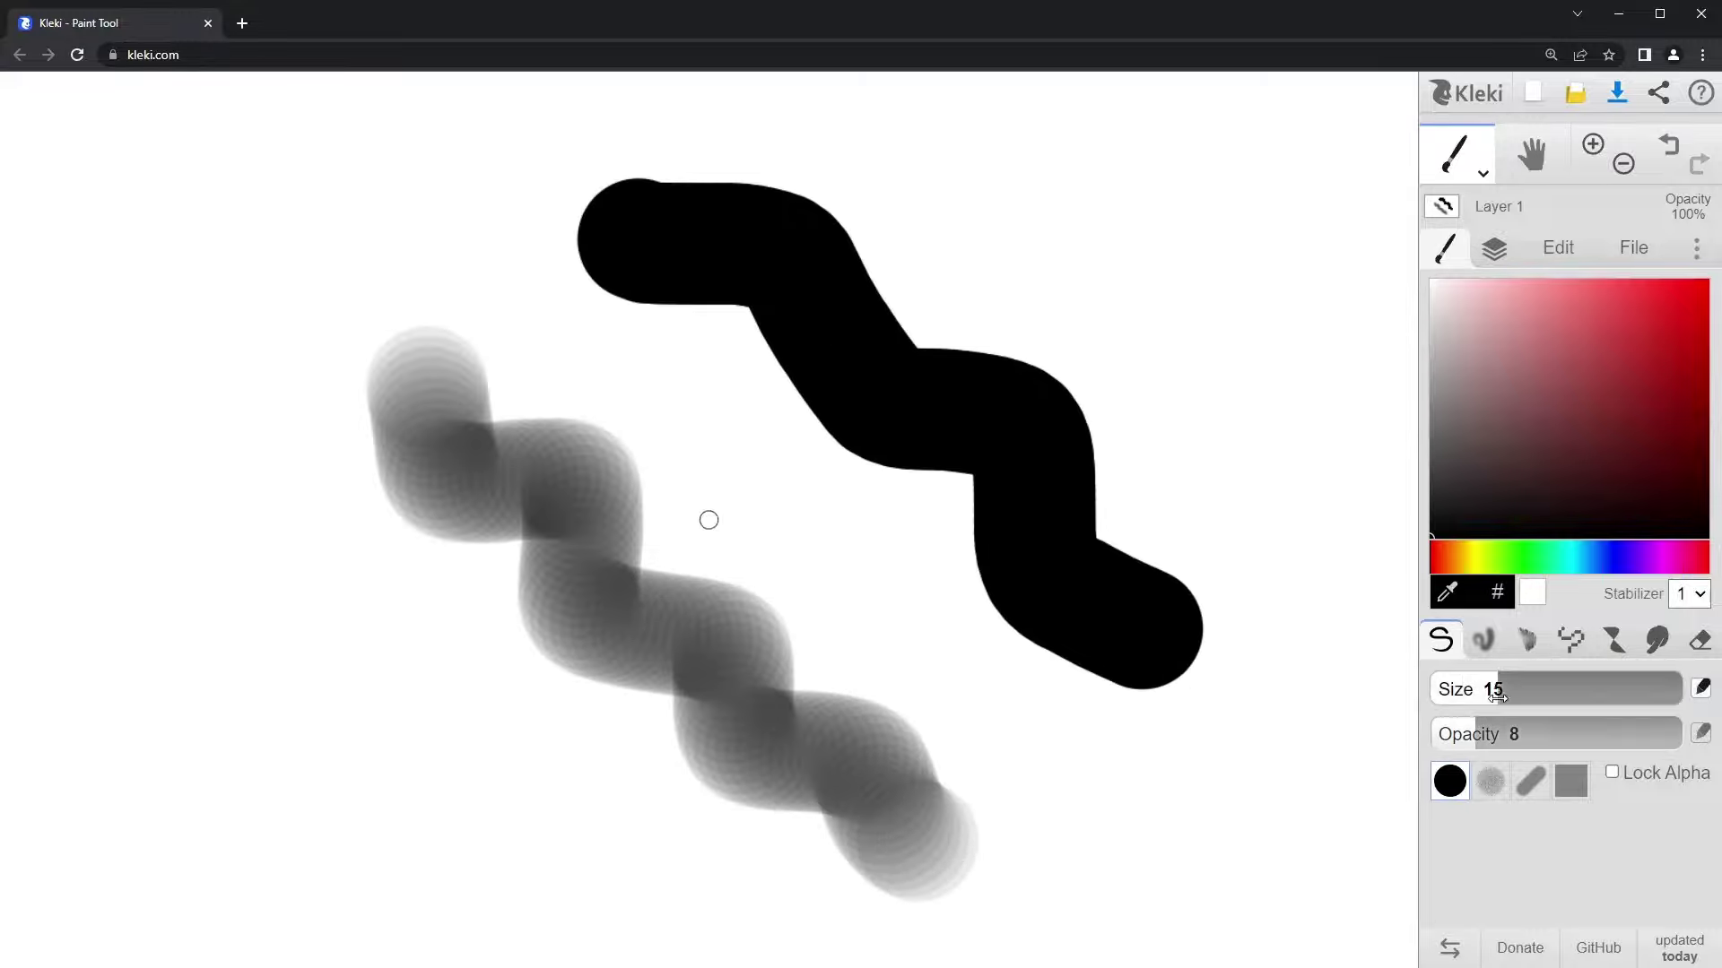
{"action": "left_click_drag", "start_coordinate": [1515, 696], "coordinate": [1558, 695]}
{"action": "left_click", "coordinate": [1558, 696]}
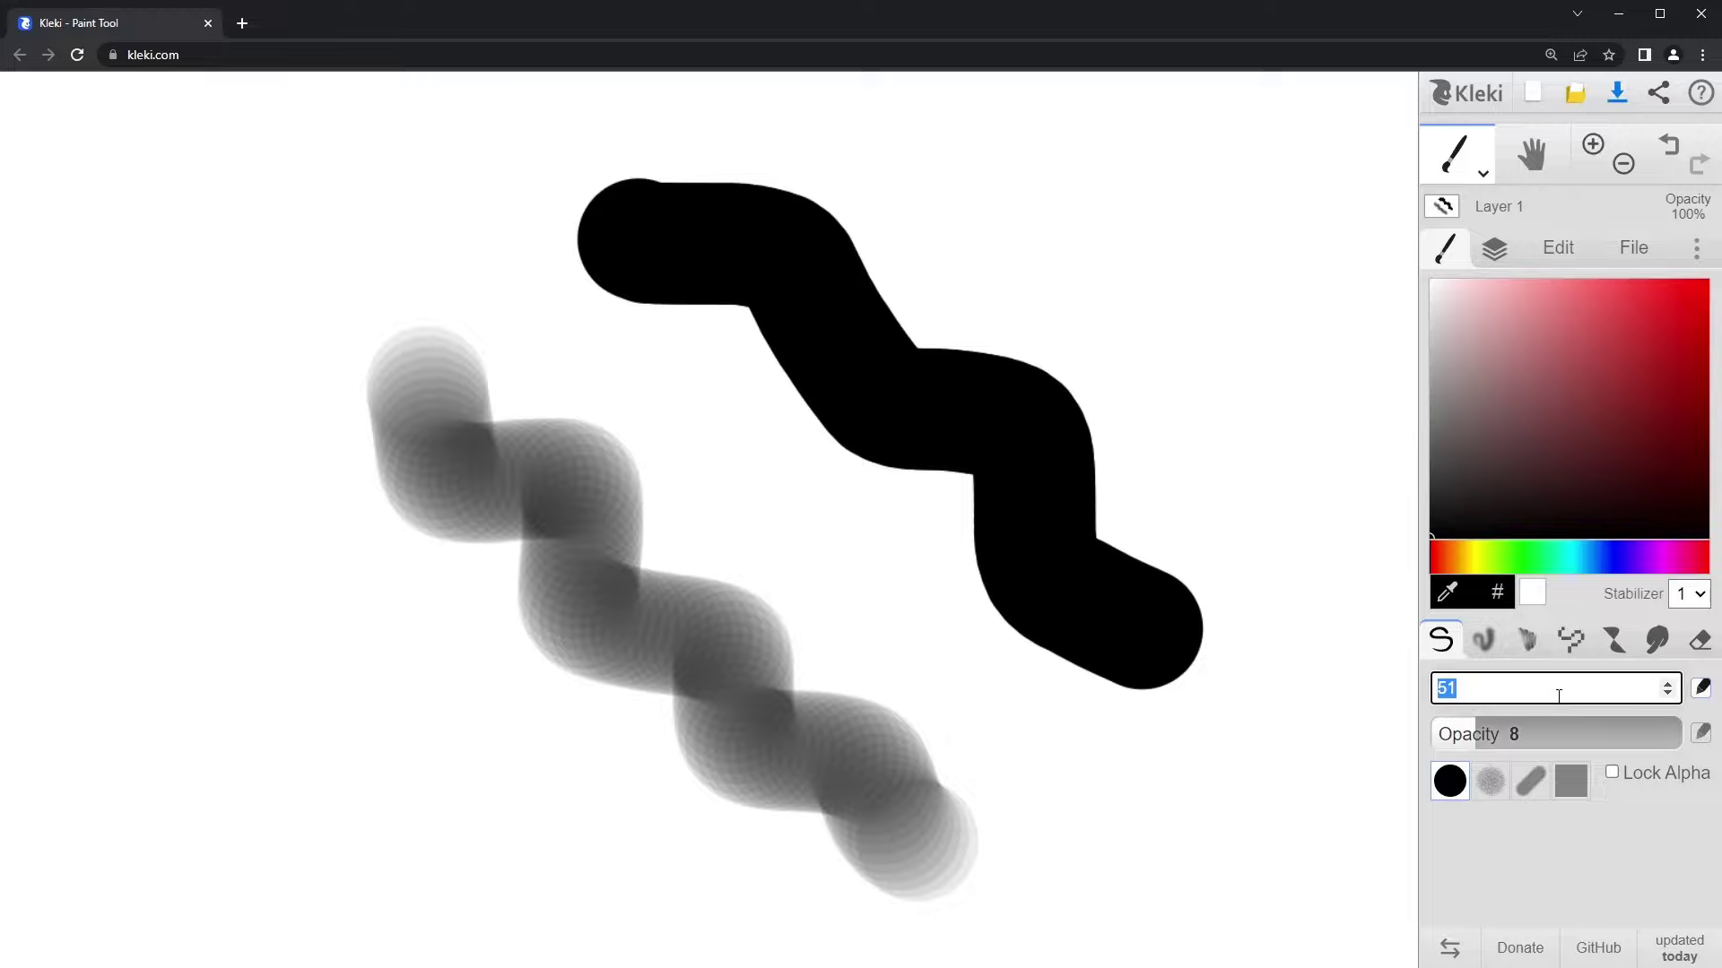
{"action": "key", "text": "Return"}
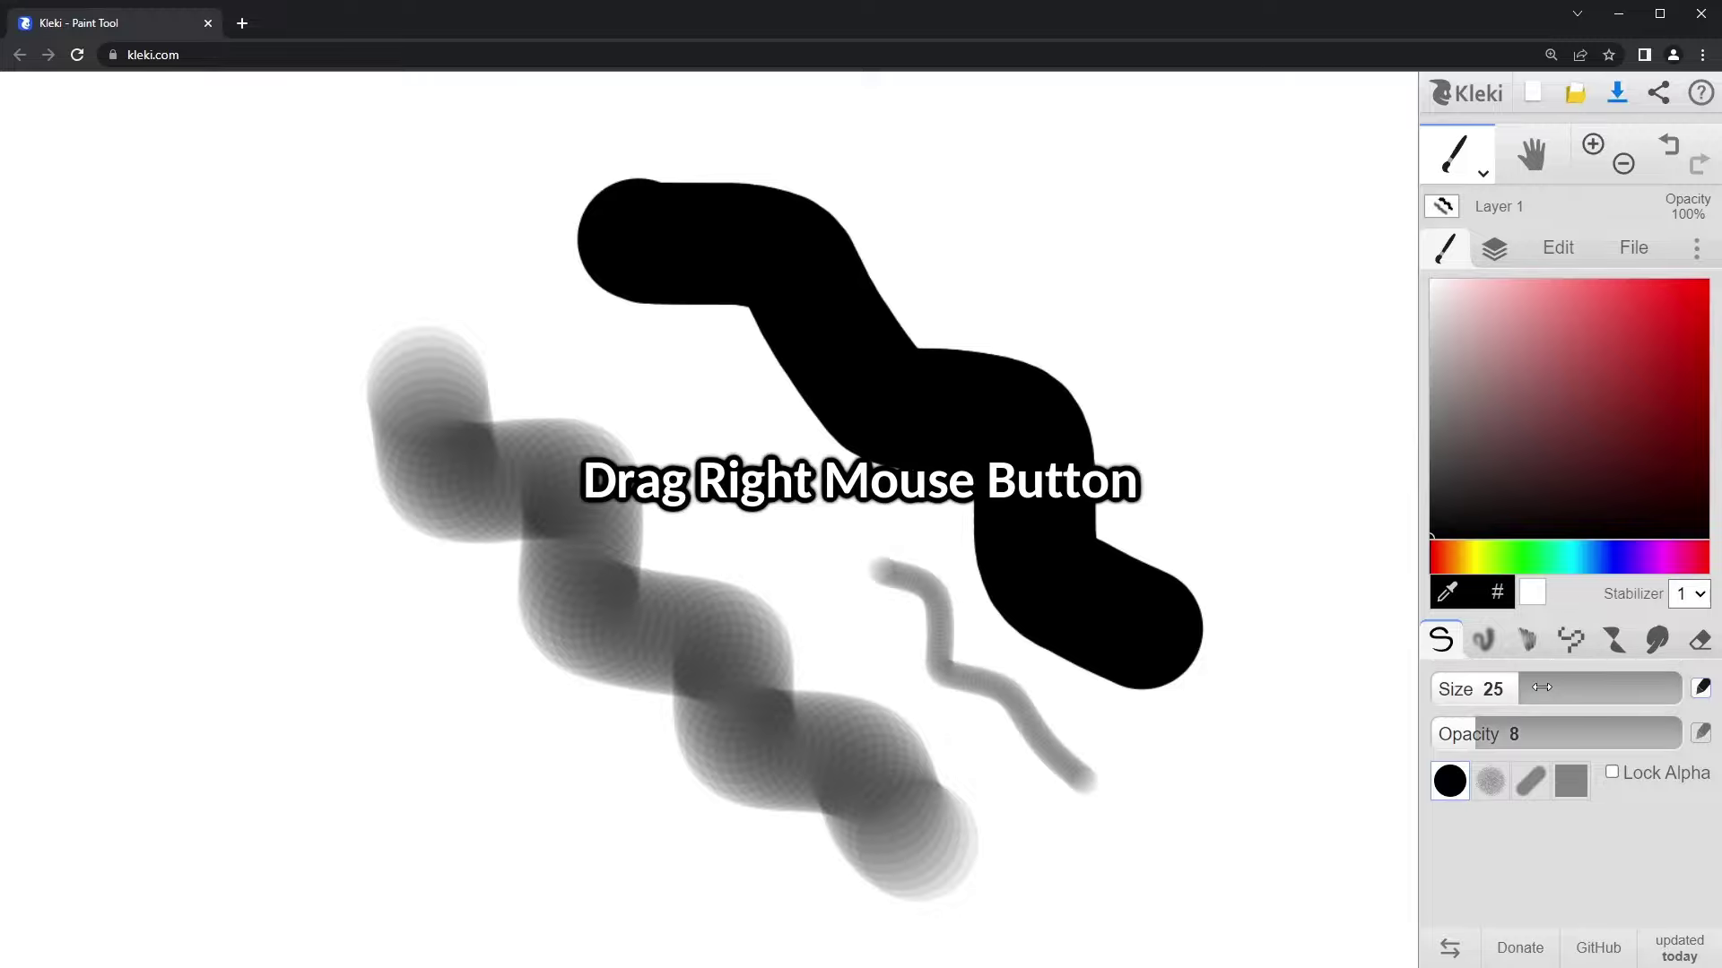
{"action": "mouse_move", "coordinate": [1539, 692]}
{"action": "left_mouse_down"}
{"action": "mouse_move", "coordinate": [1623, 695]}
{"action": "mouse_move", "coordinate": [1556, 694]}
{"action": "left_mouse_up"}
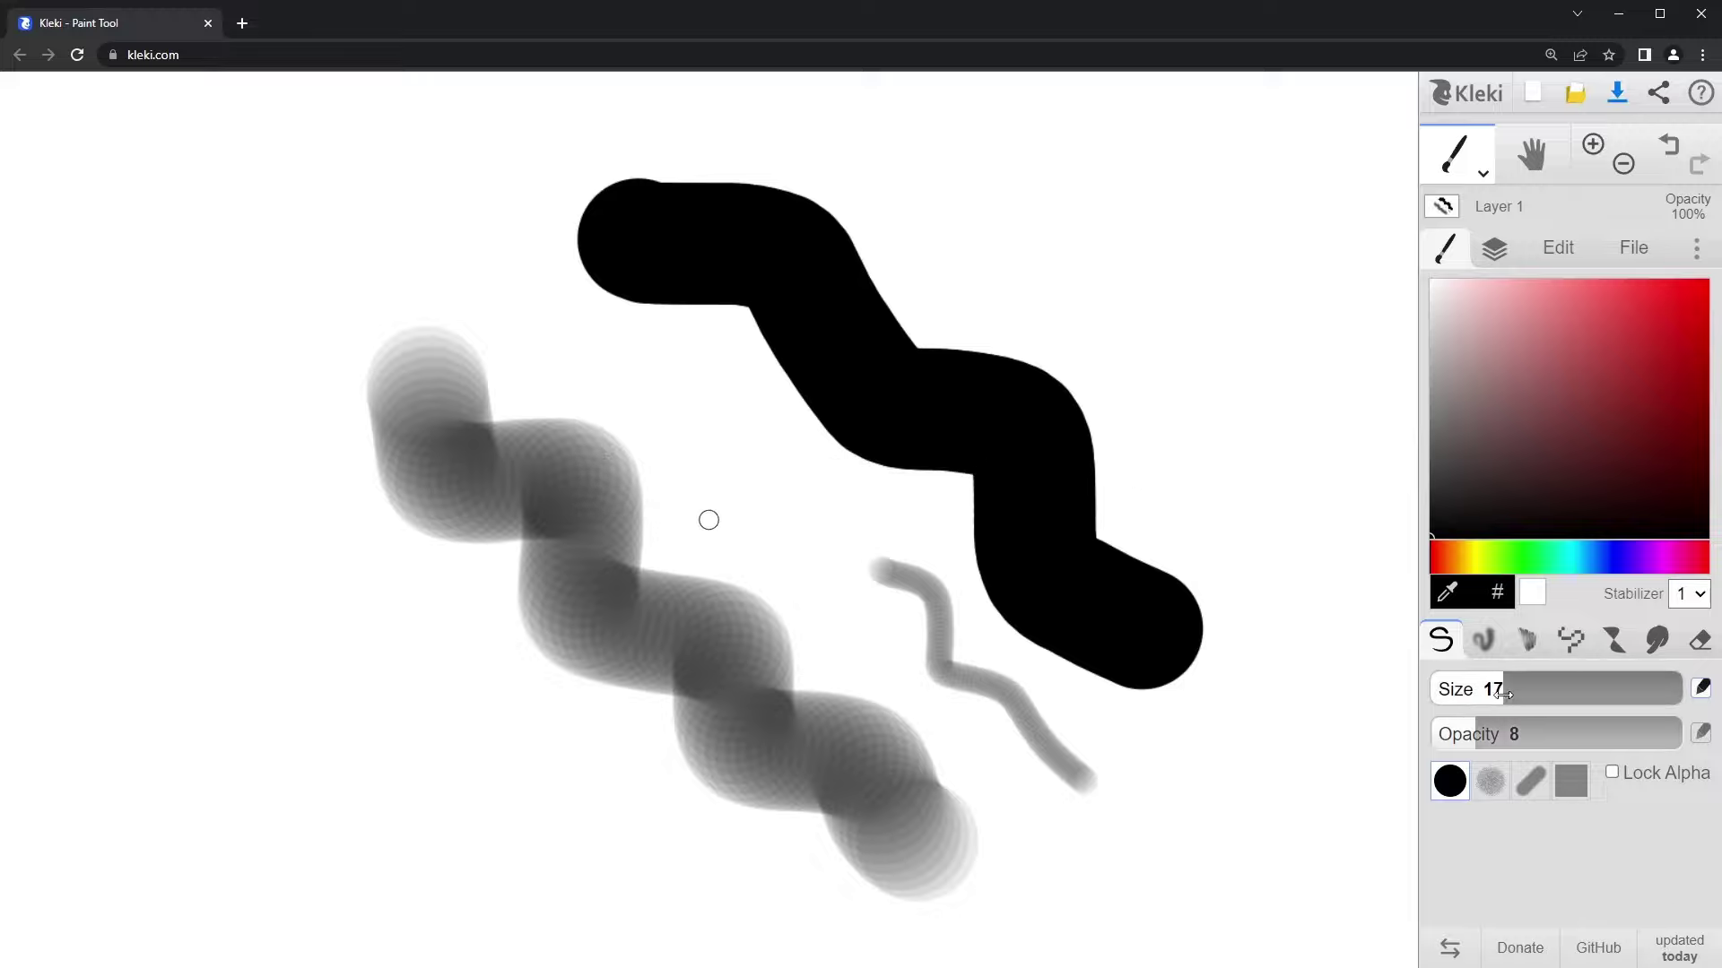
{"action": "left_click_drag", "start_coordinate": [1504, 694], "coordinate": [1565, 702]}
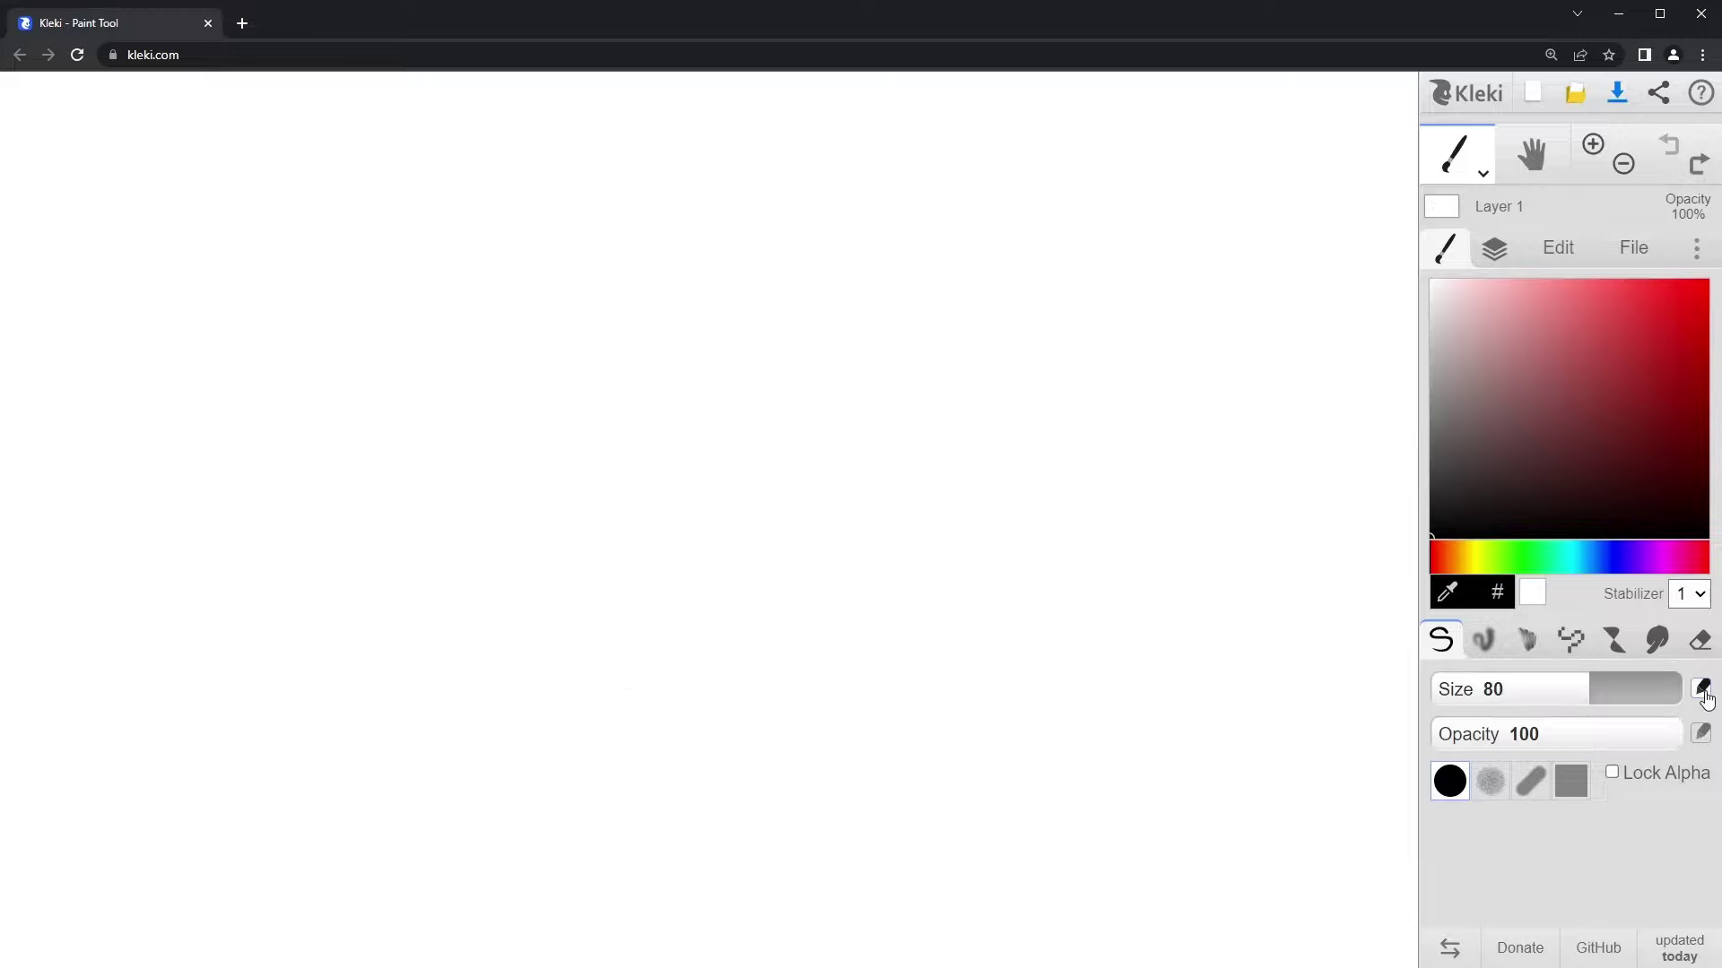
Step: Draw three vertical wavy strokes at size 80: one with pressure-controlled size, one of constant width, one with pressure-controlled opacity
{"action": "left_click_drag", "start_coordinate": [570, 260], "coordinate": [556, 791]}
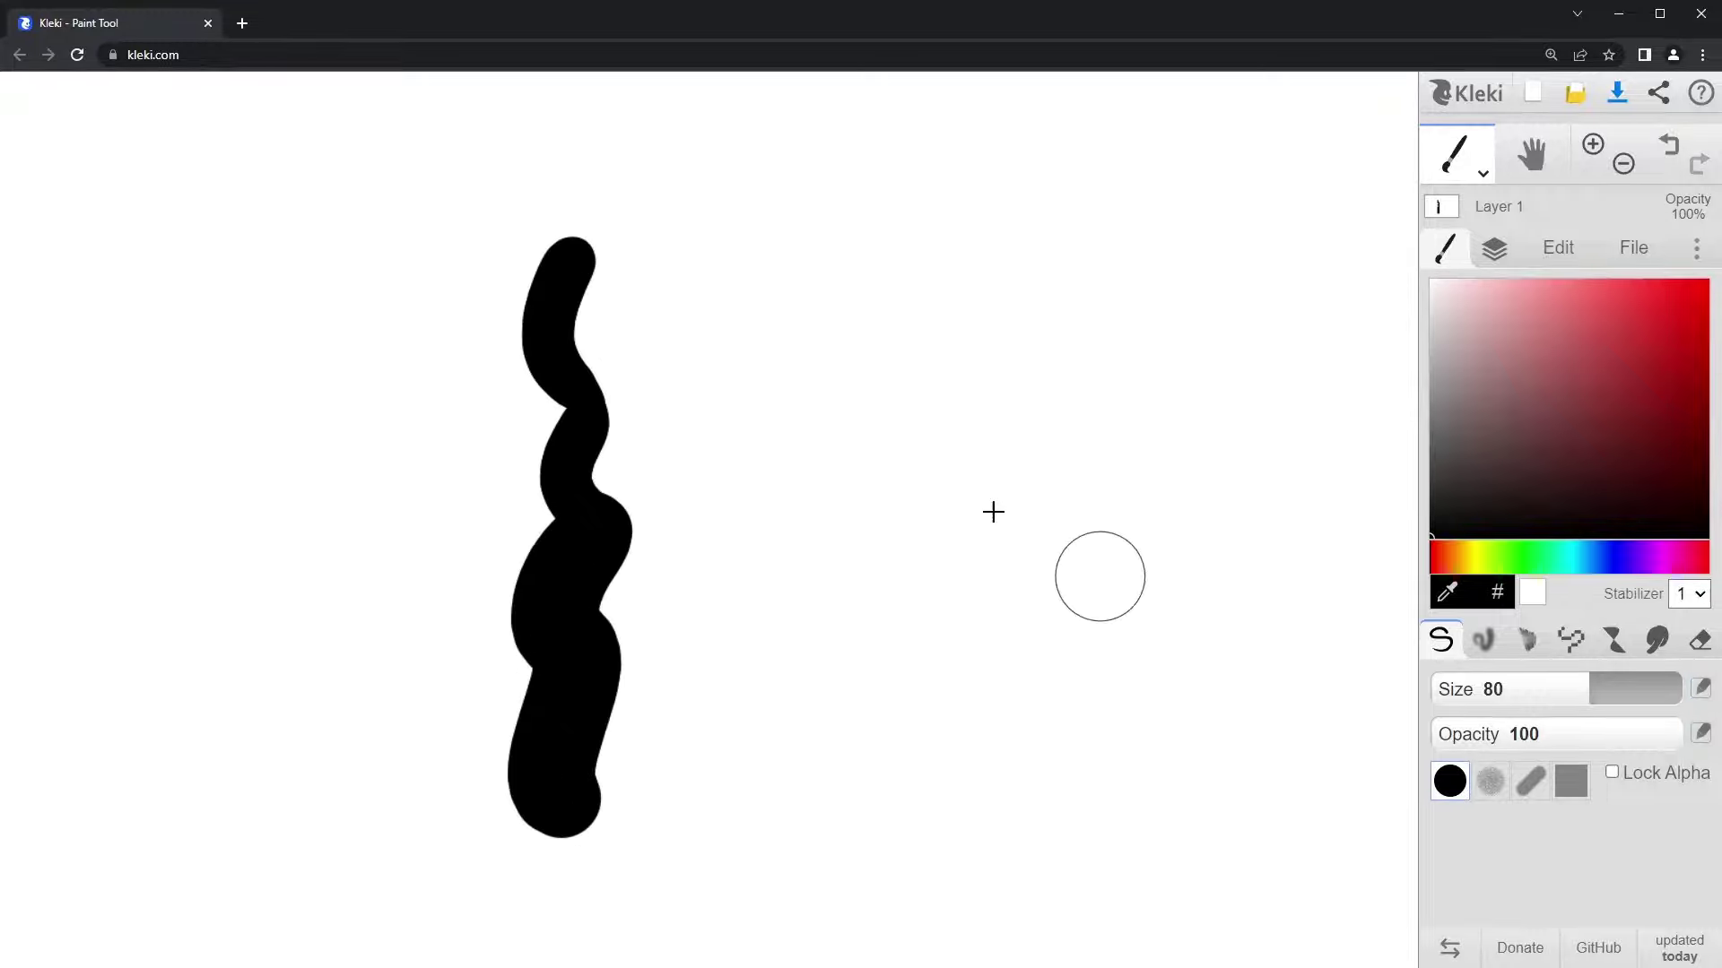
{"action": "mouse_move", "coordinate": [768, 273]}
{"action": "left_mouse_down"}
{"action": "mouse_move", "coordinate": [826, 573]}
{"action": "mouse_move", "coordinate": [801, 852]}
{"action": "left_mouse_up"}
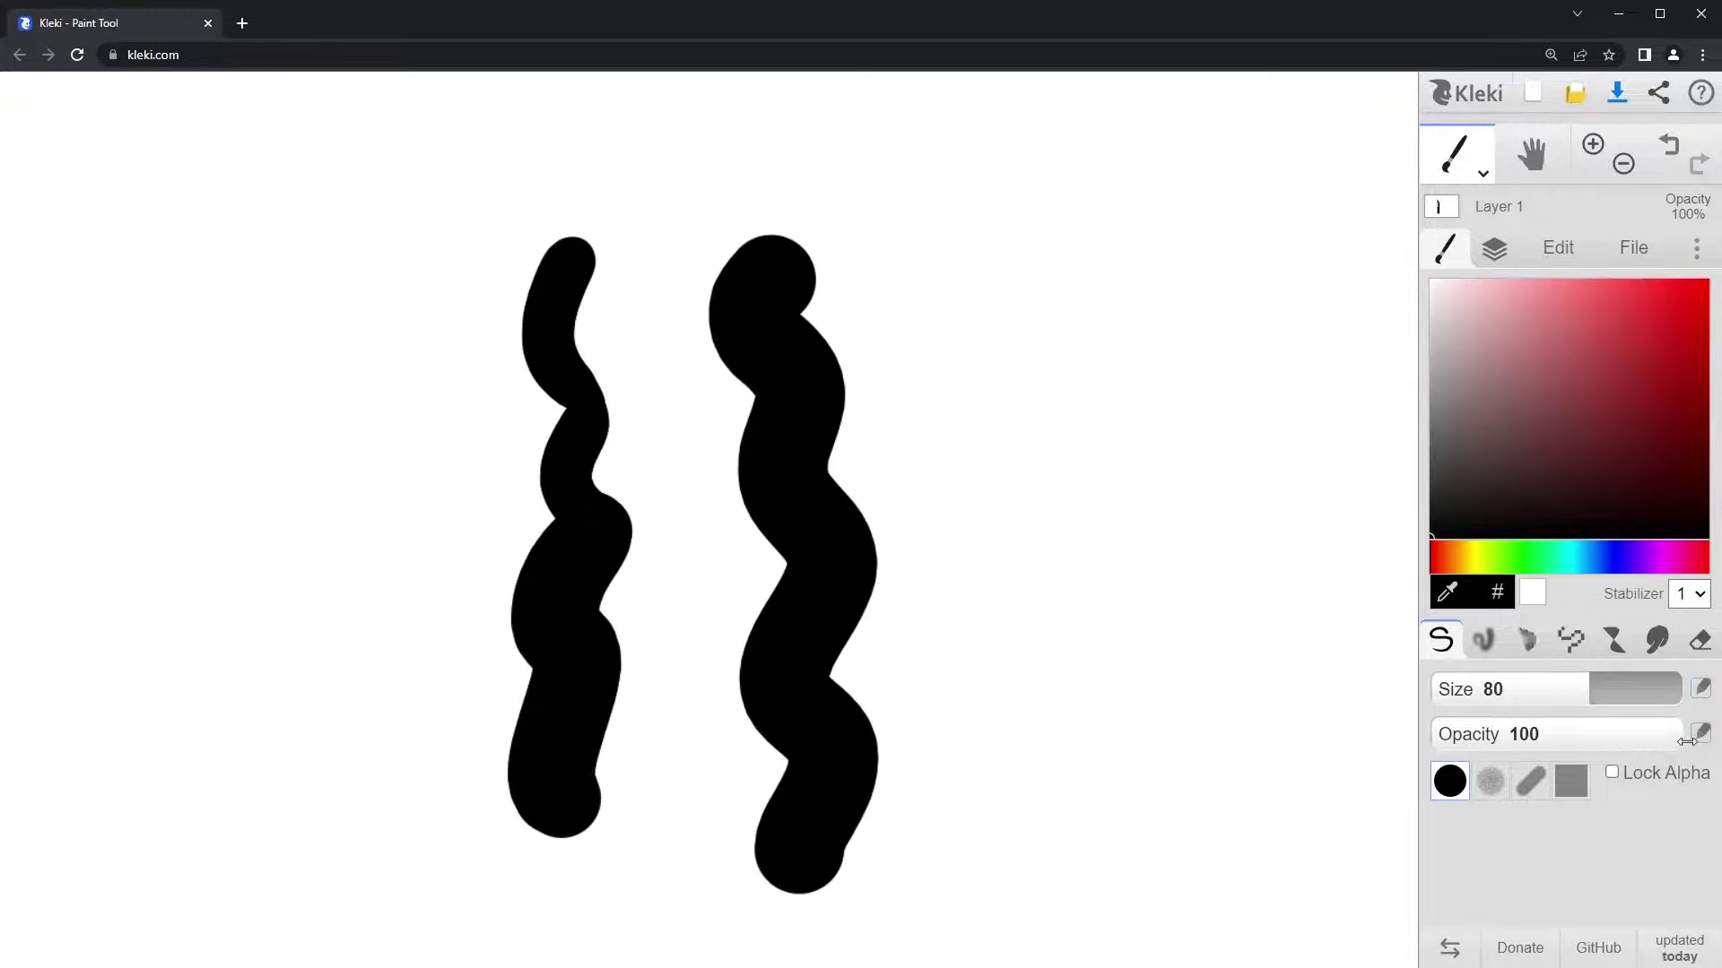
{"action": "mouse_move", "coordinate": [1054, 282]}
{"action": "left_mouse_down"}
{"action": "mouse_move", "coordinate": [1047, 450]}
{"action": "mouse_move", "coordinate": [1015, 571]}
{"action": "mouse_move", "coordinate": [1037, 592]}
{"action": "mouse_move", "coordinate": [1031, 735]}
{"action": "mouse_move", "coordinate": [1041, 837]}
{"action": "left_mouse_up"}
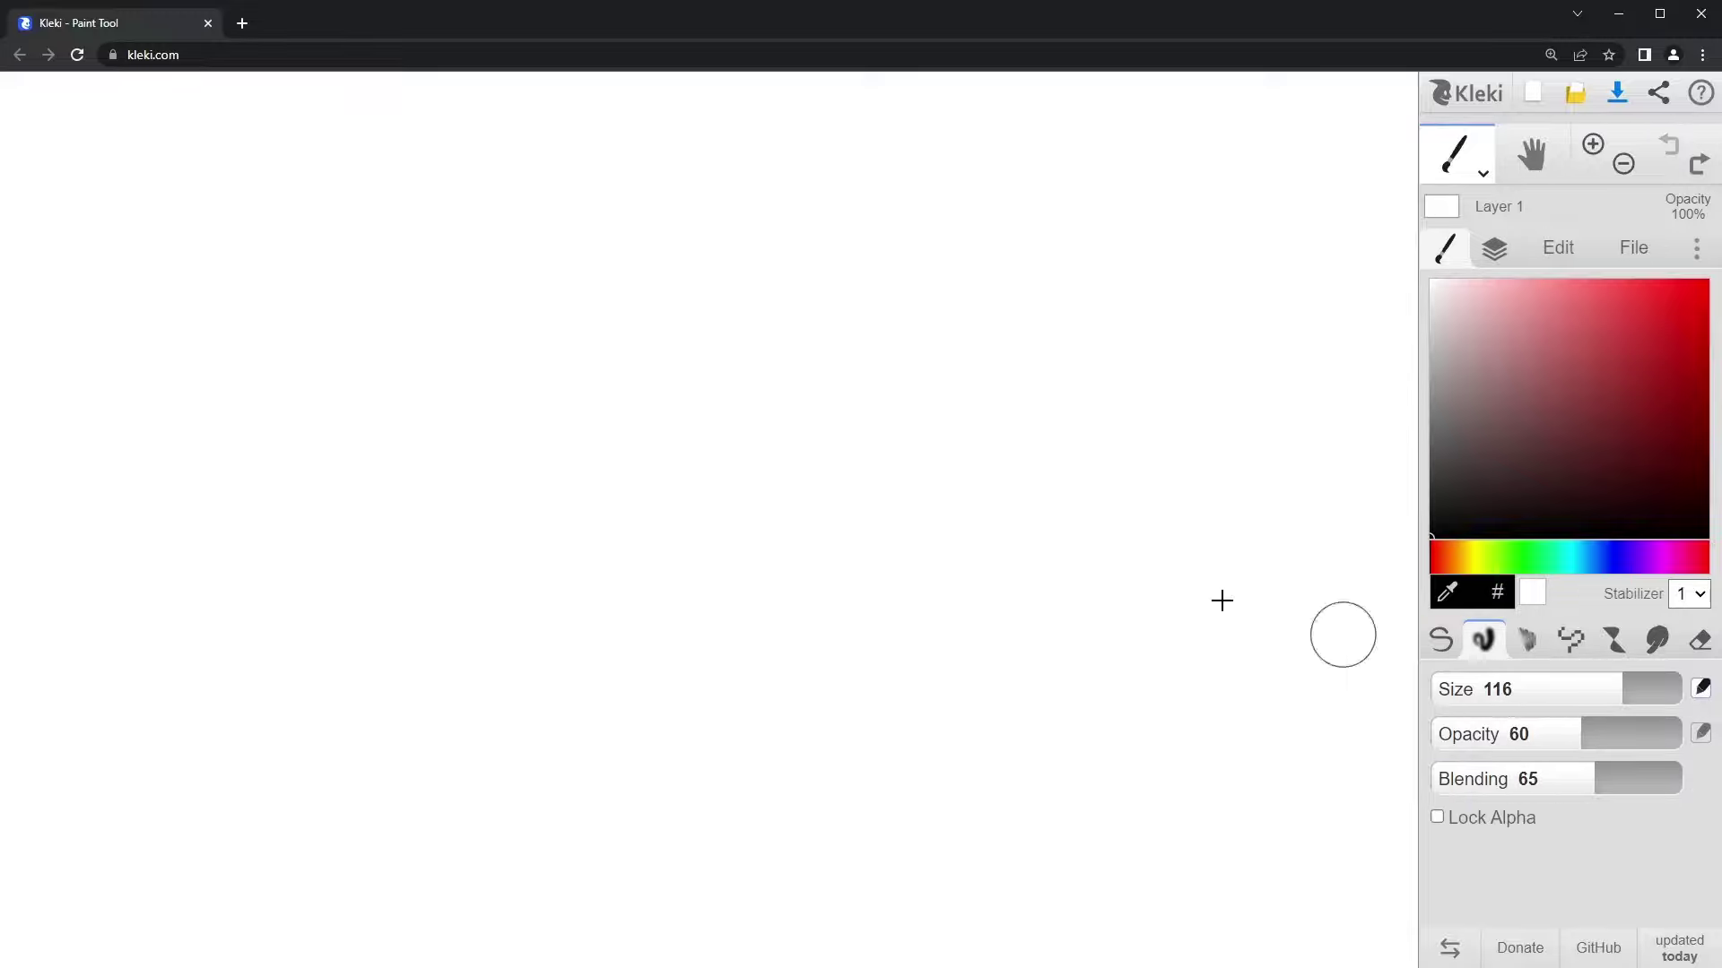
Step: Sketch a shaded zigzag down the middle of the canvas with the Sketchy brush at size 2, opacity 20 and blending 50
{"action": "mouse_move", "coordinate": [811, 392]}
{"action": "left_mouse_down"}
{"action": "mouse_move", "coordinate": [639, 432]}
{"action": "mouse_move", "coordinate": [603, 483]}
{"action": "mouse_move", "coordinate": [605, 527]}
{"action": "mouse_move", "coordinate": [810, 558]}
{"action": "mouse_move", "coordinate": [660, 605]}
{"action": "mouse_move", "coordinate": [862, 684]}
{"action": "mouse_move", "coordinate": [673, 648]}
{"action": "mouse_move", "coordinate": [753, 634]}
{"action": "left_mouse_up"}
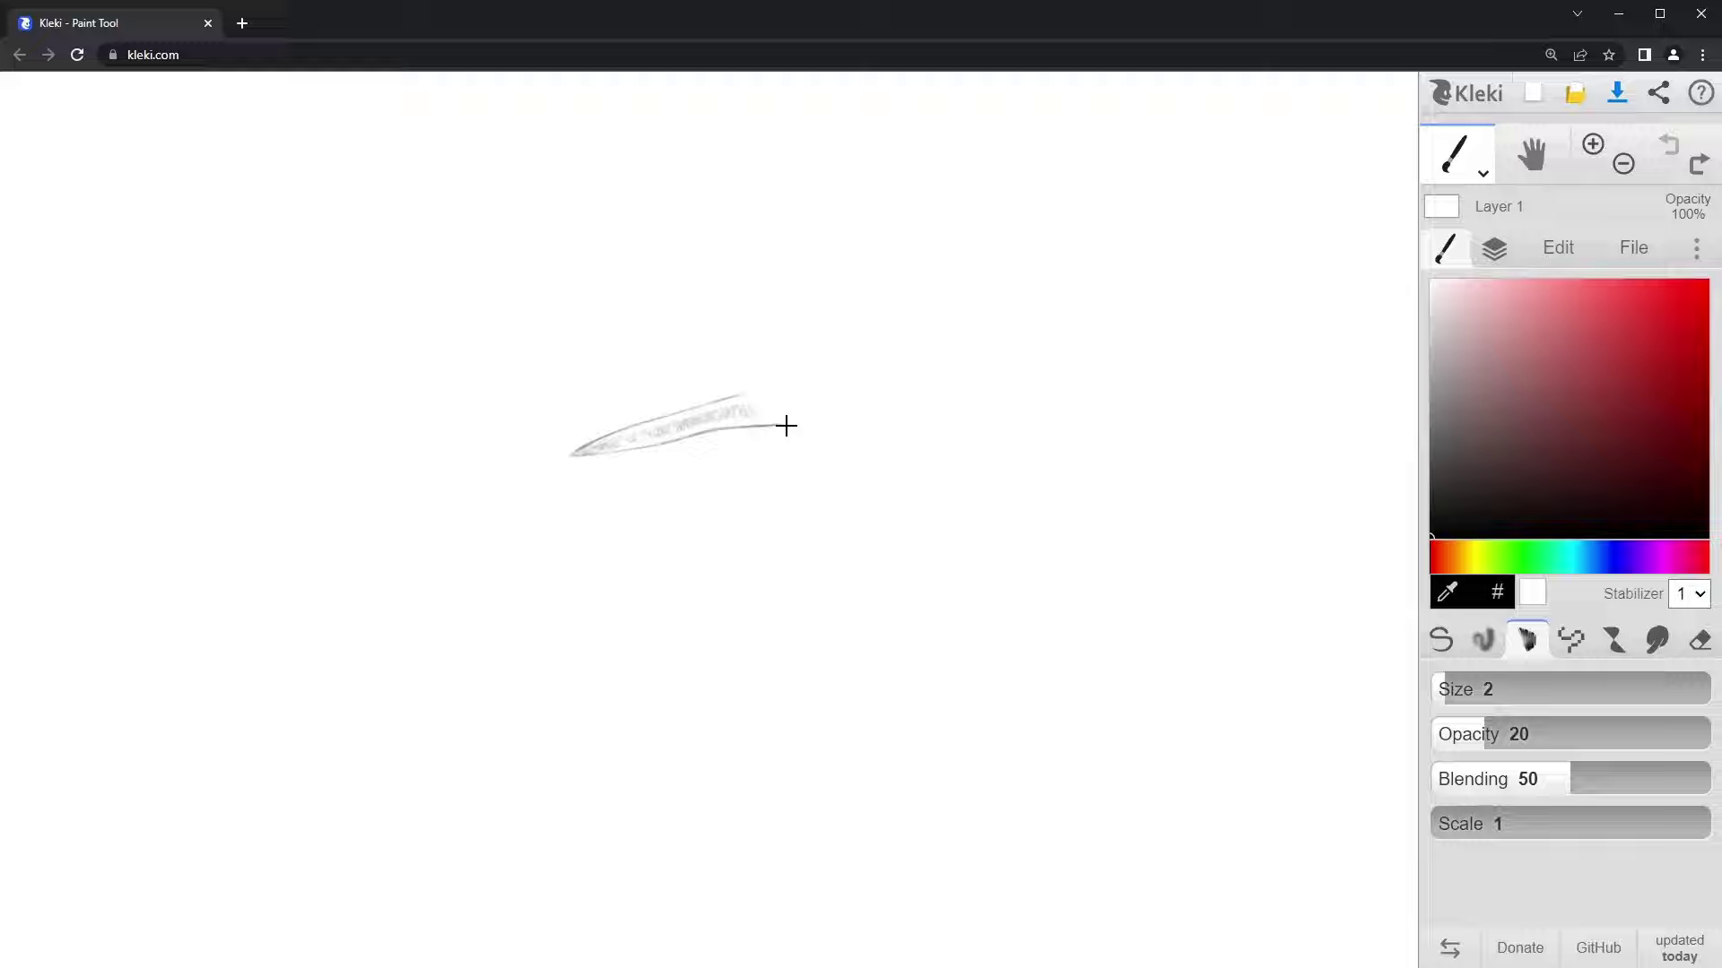
{"action": "mouse_move", "coordinate": [784, 422]}
{"action": "left_mouse_down"}
{"action": "mouse_move", "coordinate": [609, 485]}
{"action": "mouse_move", "coordinate": [731, 491]}
{"action": "mouse_move", "coordinate": [825, 538]}
{"action": "mouse_move", "coordinate": [626, 542]}
{"action": "mouse_move", "coordinate": [761, 571]}
{"action": "mouse_move", "coordinate": [820, 610]}
{"action": "mouse_move", "coordinate": [843, 631]}
{"action": "mouse_move", "coordinate": [792, 672]}
{"action": "left_mouse_up"}
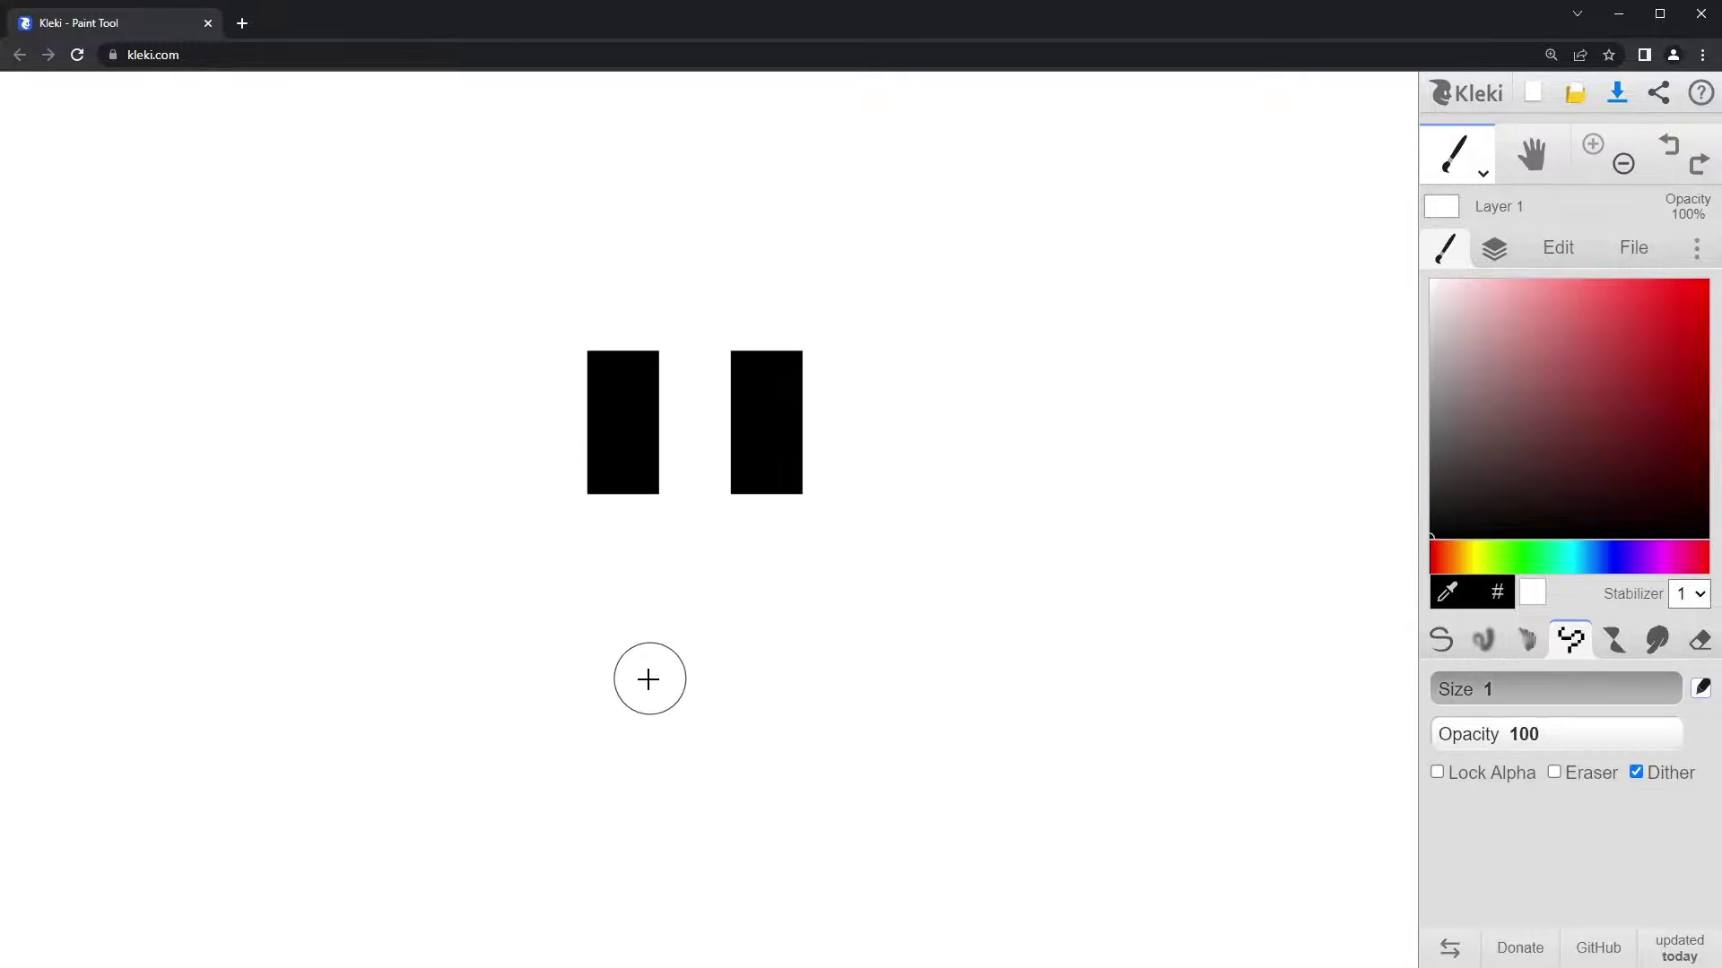
{"action": "mouse_move", "coordinate": [649, 677]}
{"action": "left_mouse_down"}
{"action": "mouse_move", "coordinate": [755, 679]}
{"action": "mouse_move", "coordinate": [809, 635]}
{"action": "left_mouse_up"}
{"action": "left_click", "coordinate": [808, 636]}
Step: Draw mirrored gradient-filled rounded shapes and black zigzag ribbons across the canvas with the Chemy brush
{"action": "mouse_move", "coordinate": [986, 610]}
{"action": "left_mouse_down"}
{"action": "mouse_move", "coordinate": [864, 230]}
{"action": "mouse_move", "coordinate": [423, 673]}
{"action": "mouse_move", "coordinate": [961, 747]}
{"action": "left_mouse_up"}
{"action": "mouse_move", "coordinate": [761, 442]}
{"action": "left_mouse_down"}
{"action": "mouse_move", "coordinate": [550, 561]}
{"action": "mouse_move", "coordinate": [904, 722]}
{"action": "left_mouse_up"}
{"action": "left_click_drag", "start_coordinate": [1103, 301], "coordinate": [795, 692]}
{"action": "left_click_drag", "start_coordinate": [795, 691], "coordinate": [1128, 319]}
{"action": "mouse_move", "coordinate": [1065, 409]}
{"action": "left_mouse_down"}
{"action": "mouse_move", "coordinate": [714, 192]}
{"action": "mouse_move", "coordinate": [603, 577]}
{"action": "mouse_move", "coordinate": [736, 799]}
{"action": "mouse_move", "coordinate": [1053, 465]}
{"action": "left_mouse_up"}
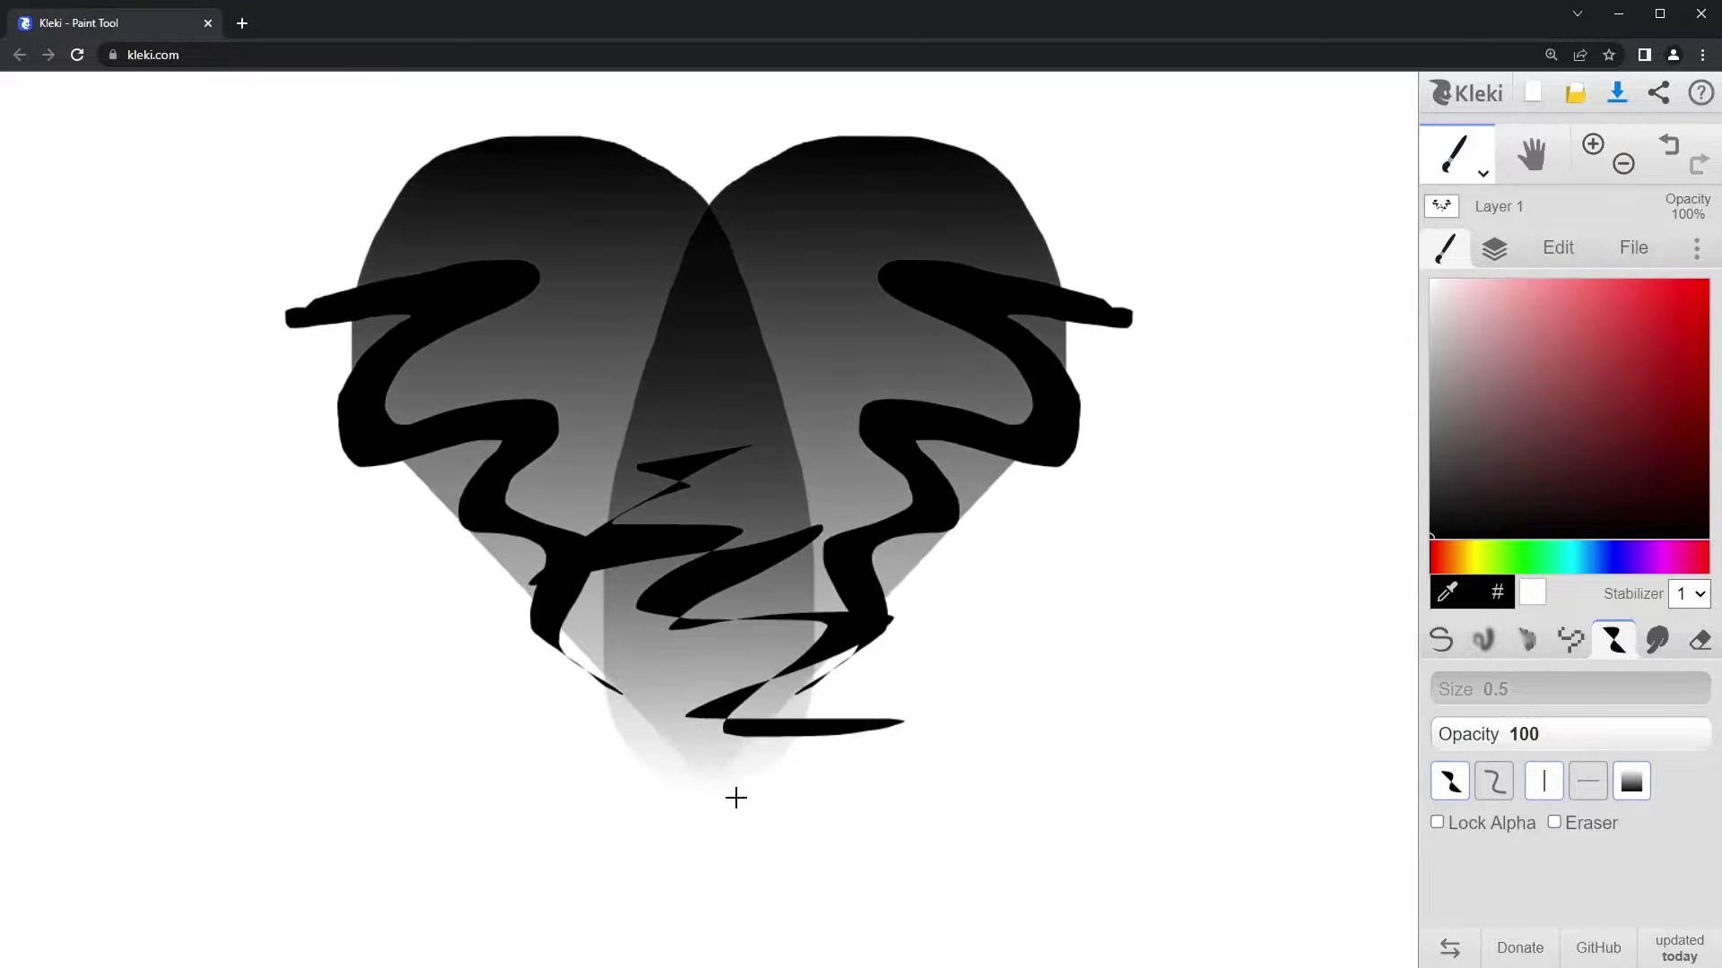
Step: Smudge the mirrored shapes with a zigzag and a long diagonal stroke using the Smudge brush at size 70, opacity 80
{"action": "left_click", "coordinate": [1655, 644]}
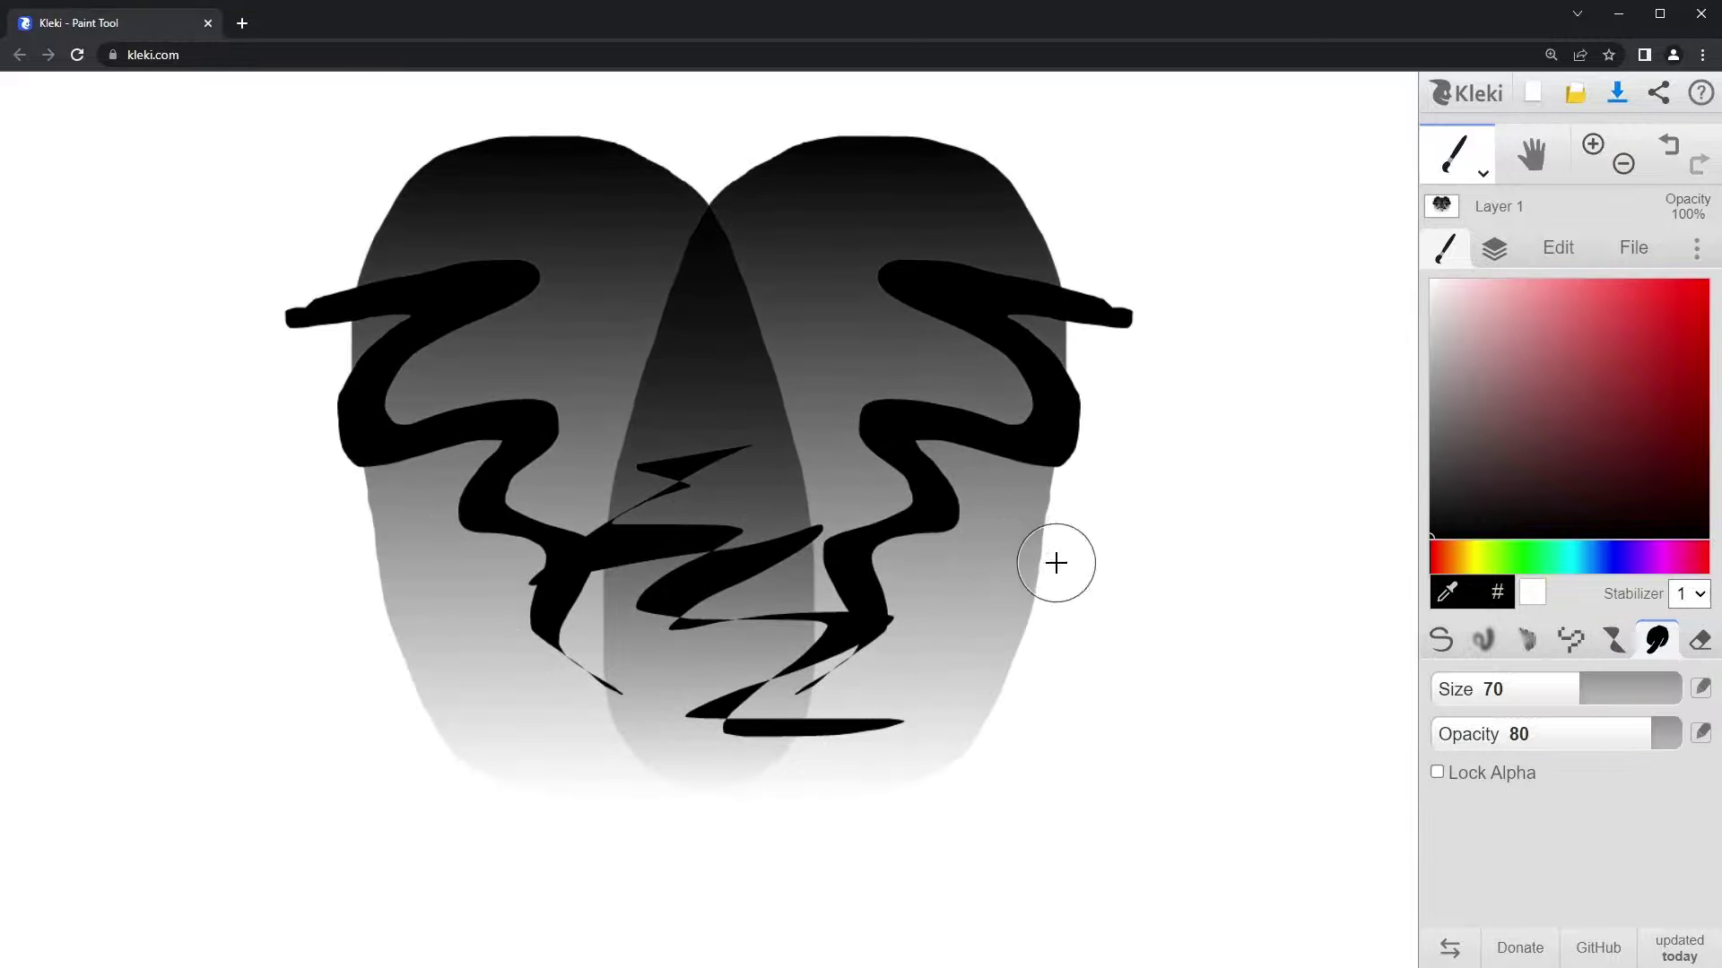
{"action": "mouse_move", "coordinate": [1057, 562]}
{"action": "left_mouse_down"}
{"action": "mouse_move", "coordinate": [603, 436]}
{"action": "mouse_move", "coordinate": [905, 580]}
{"action": "mouse_move", "coordinate": [682, 556]}
{"action": "mouse_move", "coordinate": [836, 663]}
{"action": "mouse_move", "coordinate": [854, 724]}
{"action": "mouse_move", "coordinate": [684, 753]}
{"action": "mouse_move", "coordinate": [1115, 860]}
{"action": "left_mouse_up"}
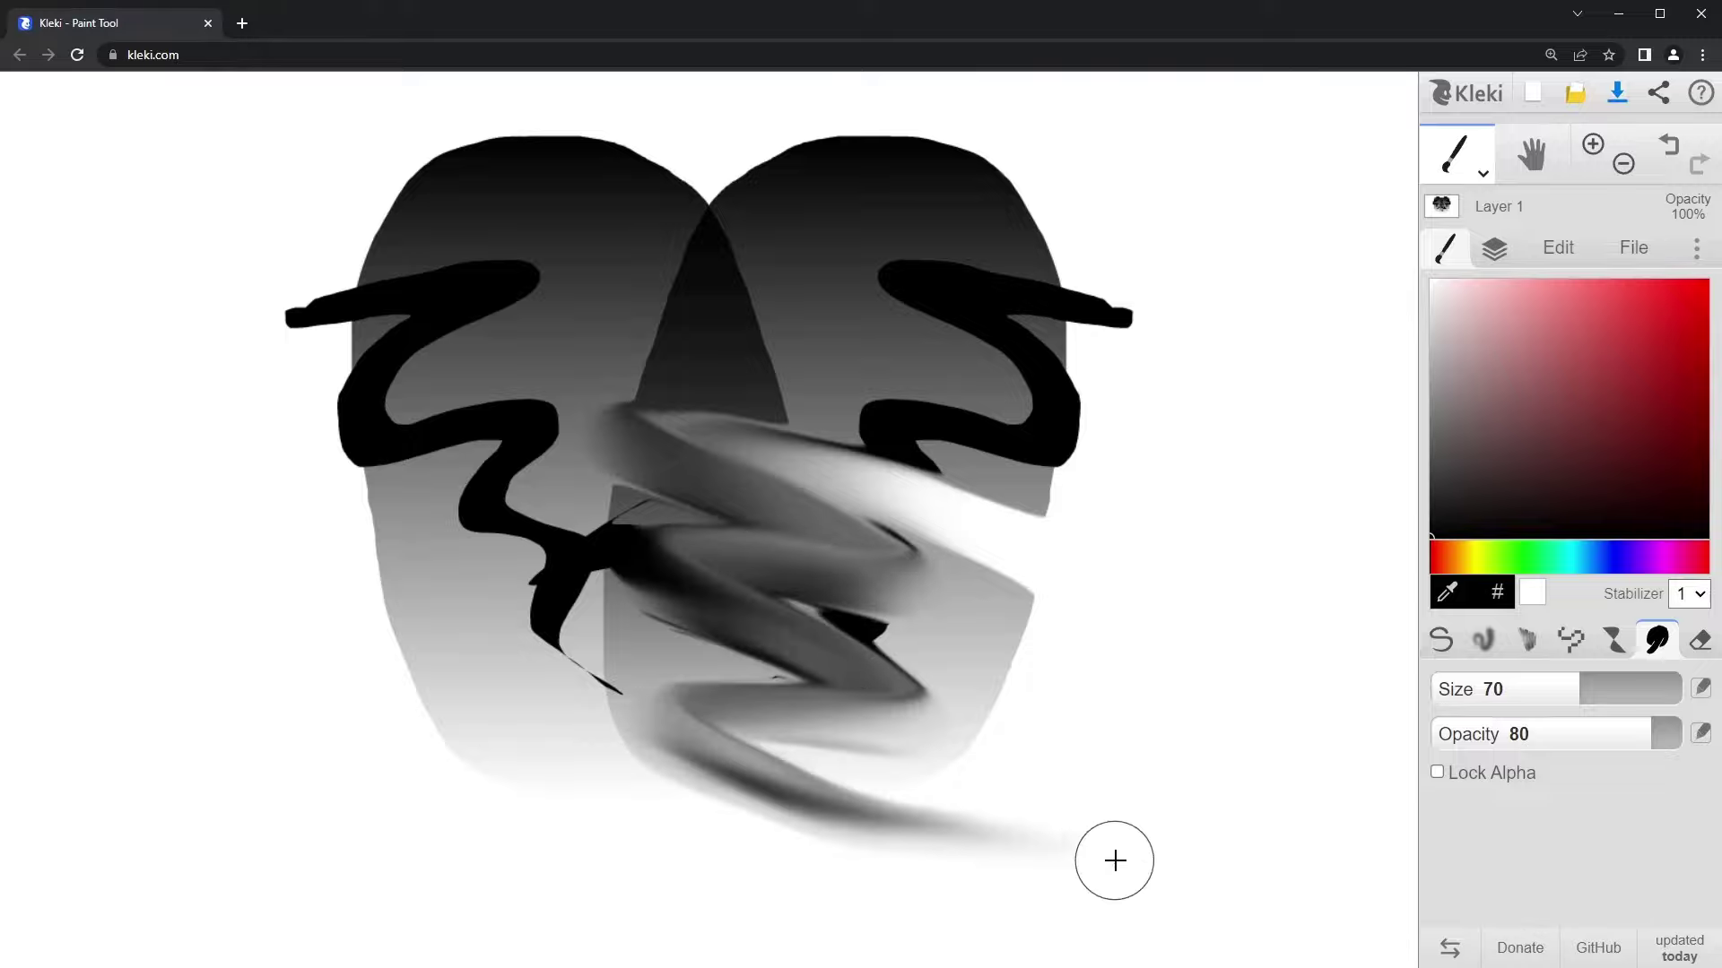
{"action": "mouse_move", "coordinate": [1107, 309]}
{"action": "left_mouse_down"}
{"action": "mouse_move", "coordinate": [750, 384]}
{"action": "mouse_move", "coordinate": [216, 665]}
{"action": "mouse_move", "coordinate": [237, 686]}
{"action": "left_mouse_up"}
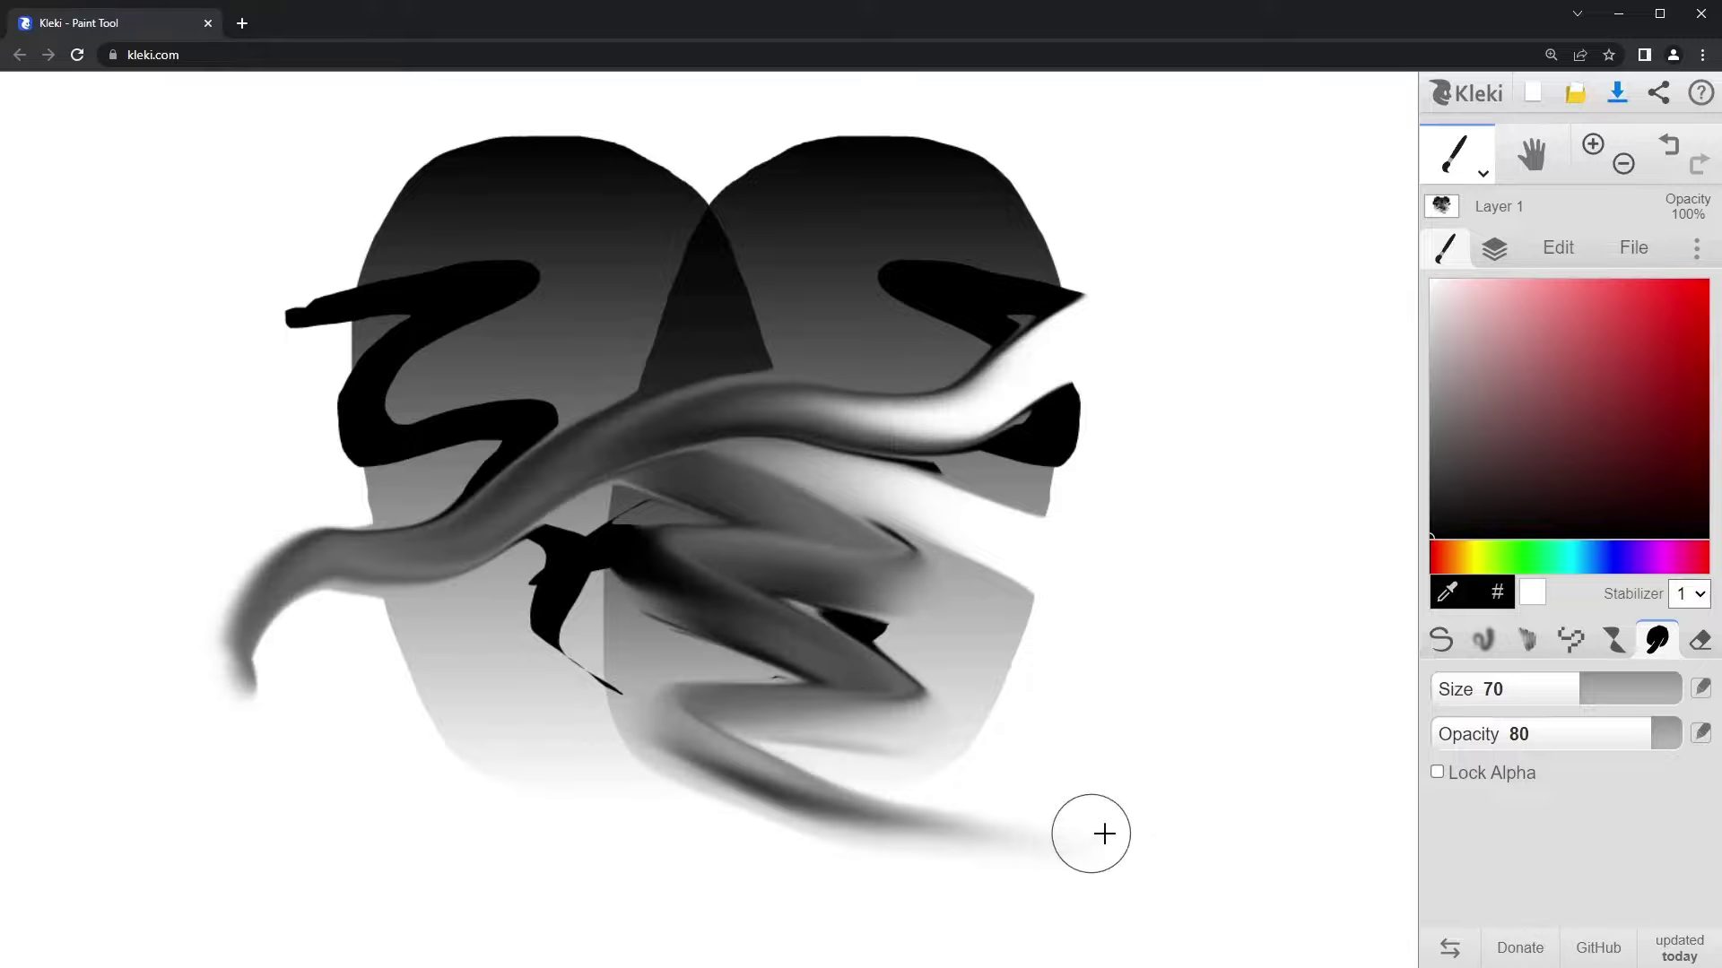
Step: Erase a wide zigzag down the middle of the smudged drawing with the Eraser at size 60, opacity 100
{"action": "key", "text": "e"}
{"action": "mouse_move", "coordinate": [960, 146]}
{"action": "left_mouse_down"}
{"action": "mouse_move", "coordinate": [811, 219]}
{"action": "mouse_move", "coordinate": [822, 562]}
{"action": "mouse_move", "coordinate": [753, 859]}
{"action": "left_mouse_up"}
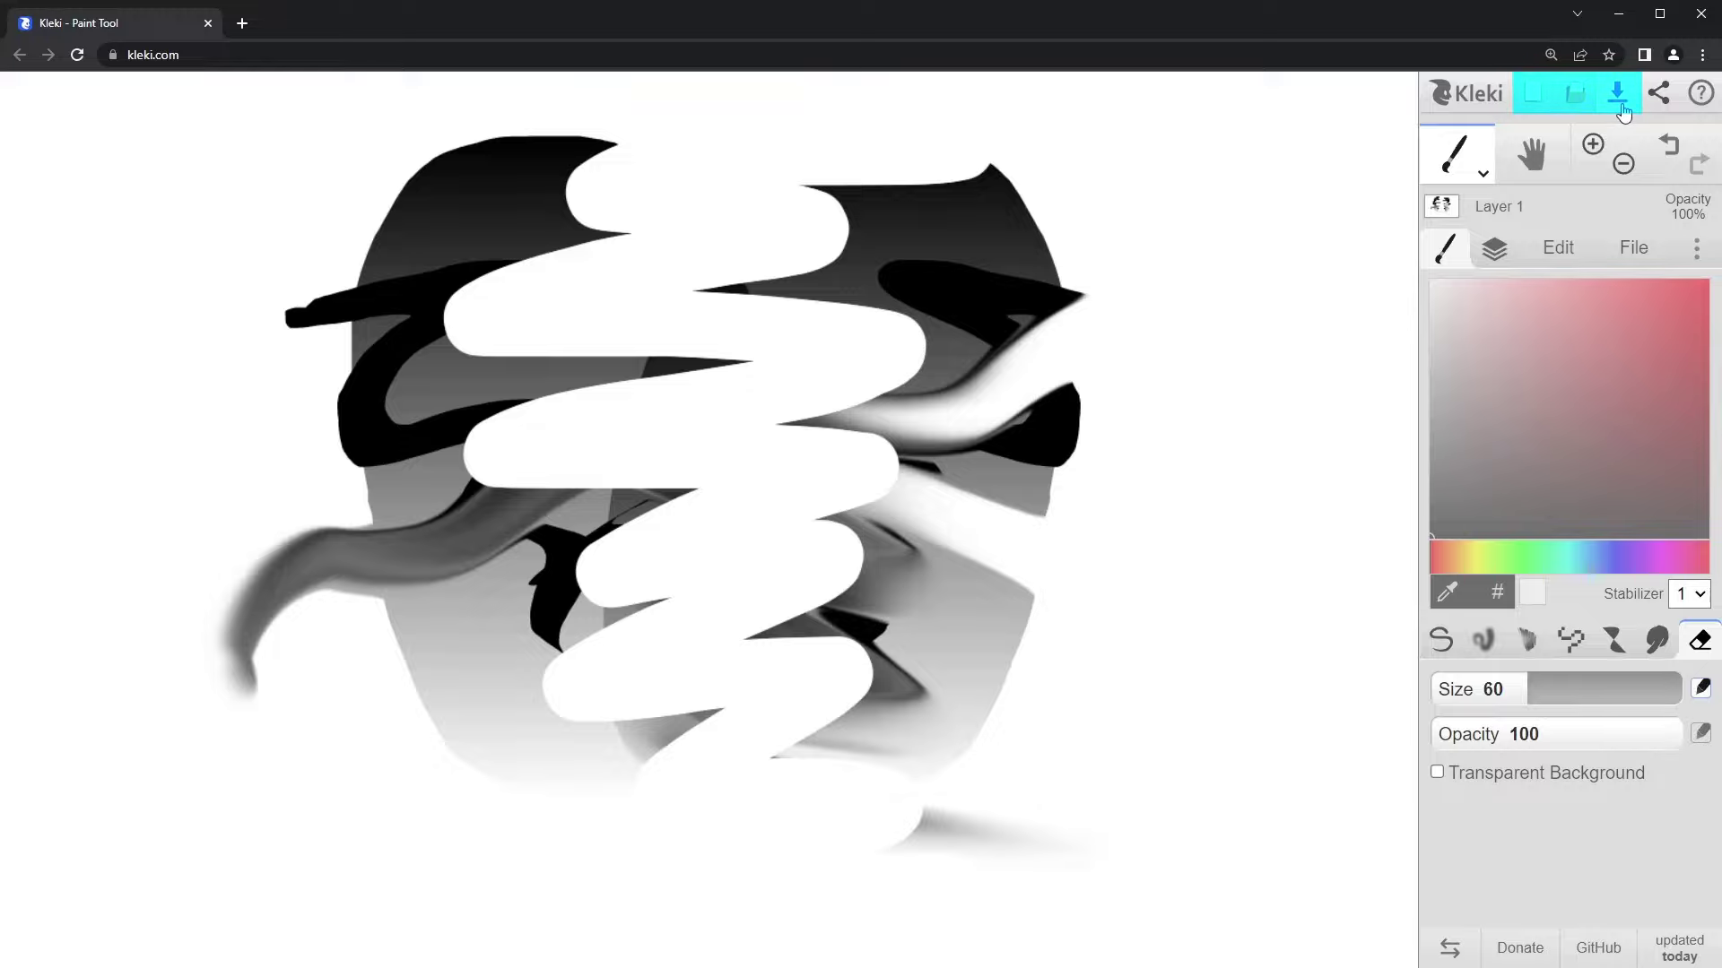
Step: Save the drawing as a PNG, view the downloaded file from the Downloads folder, and close the image viewer
{"action": "left_click", "coordinate": [1640, 253]}
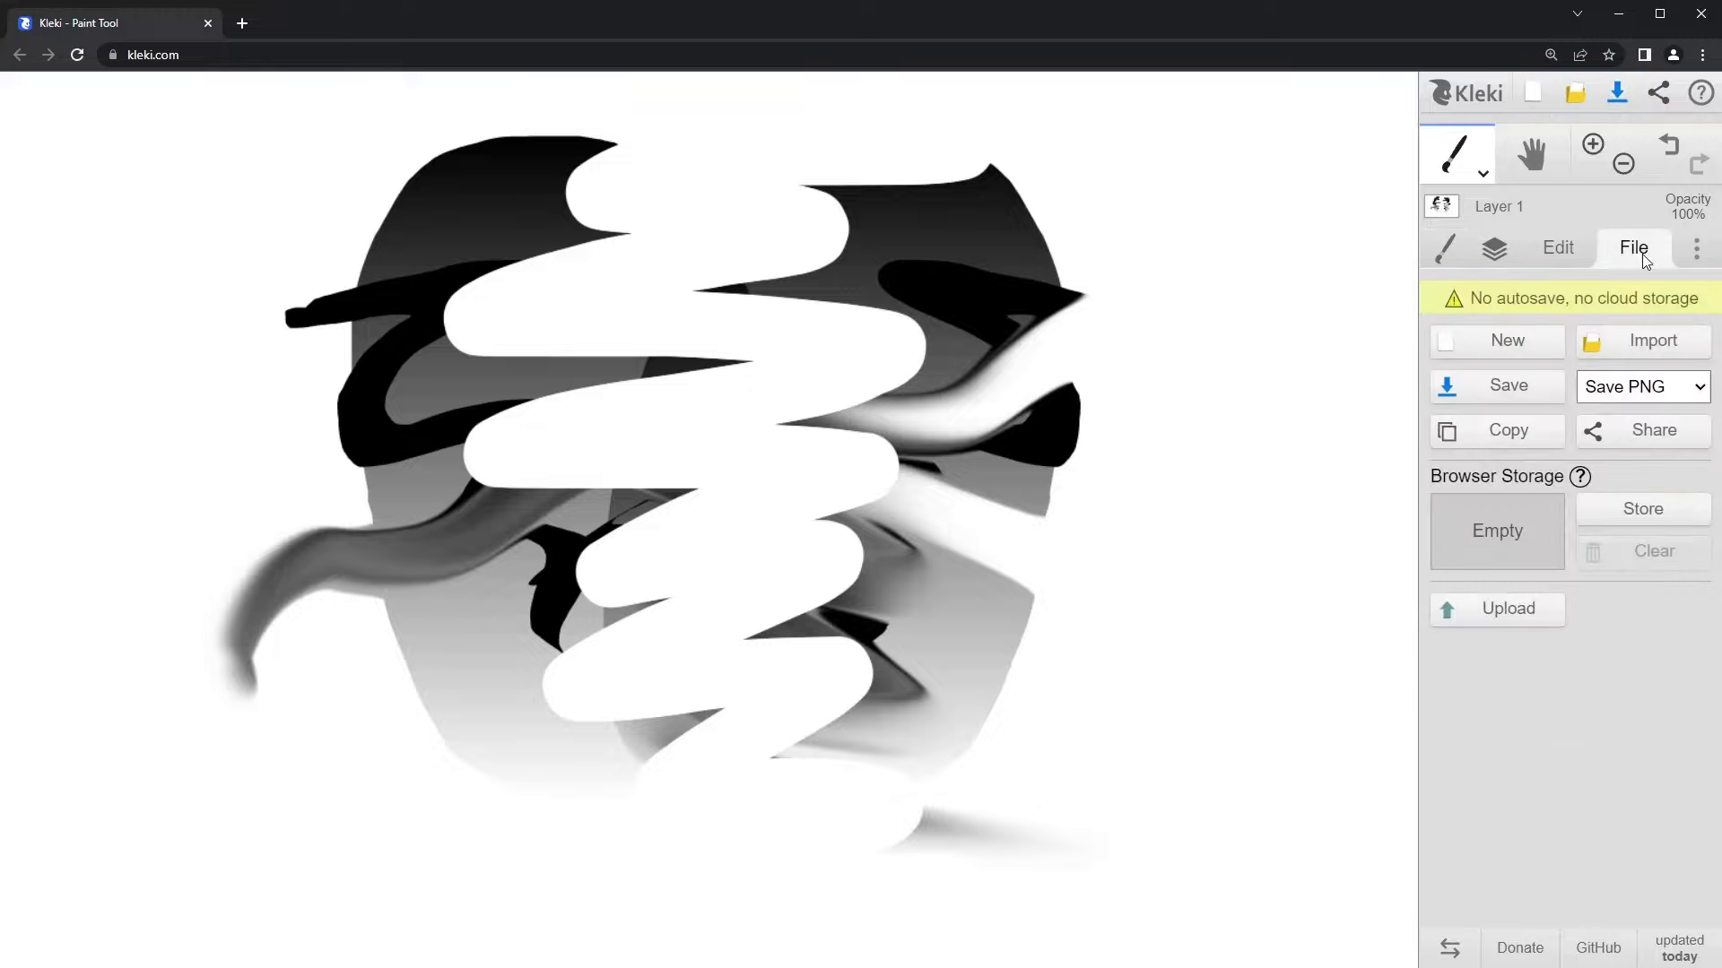
{"action": "left_click", "coordinate": [1617, 97]}
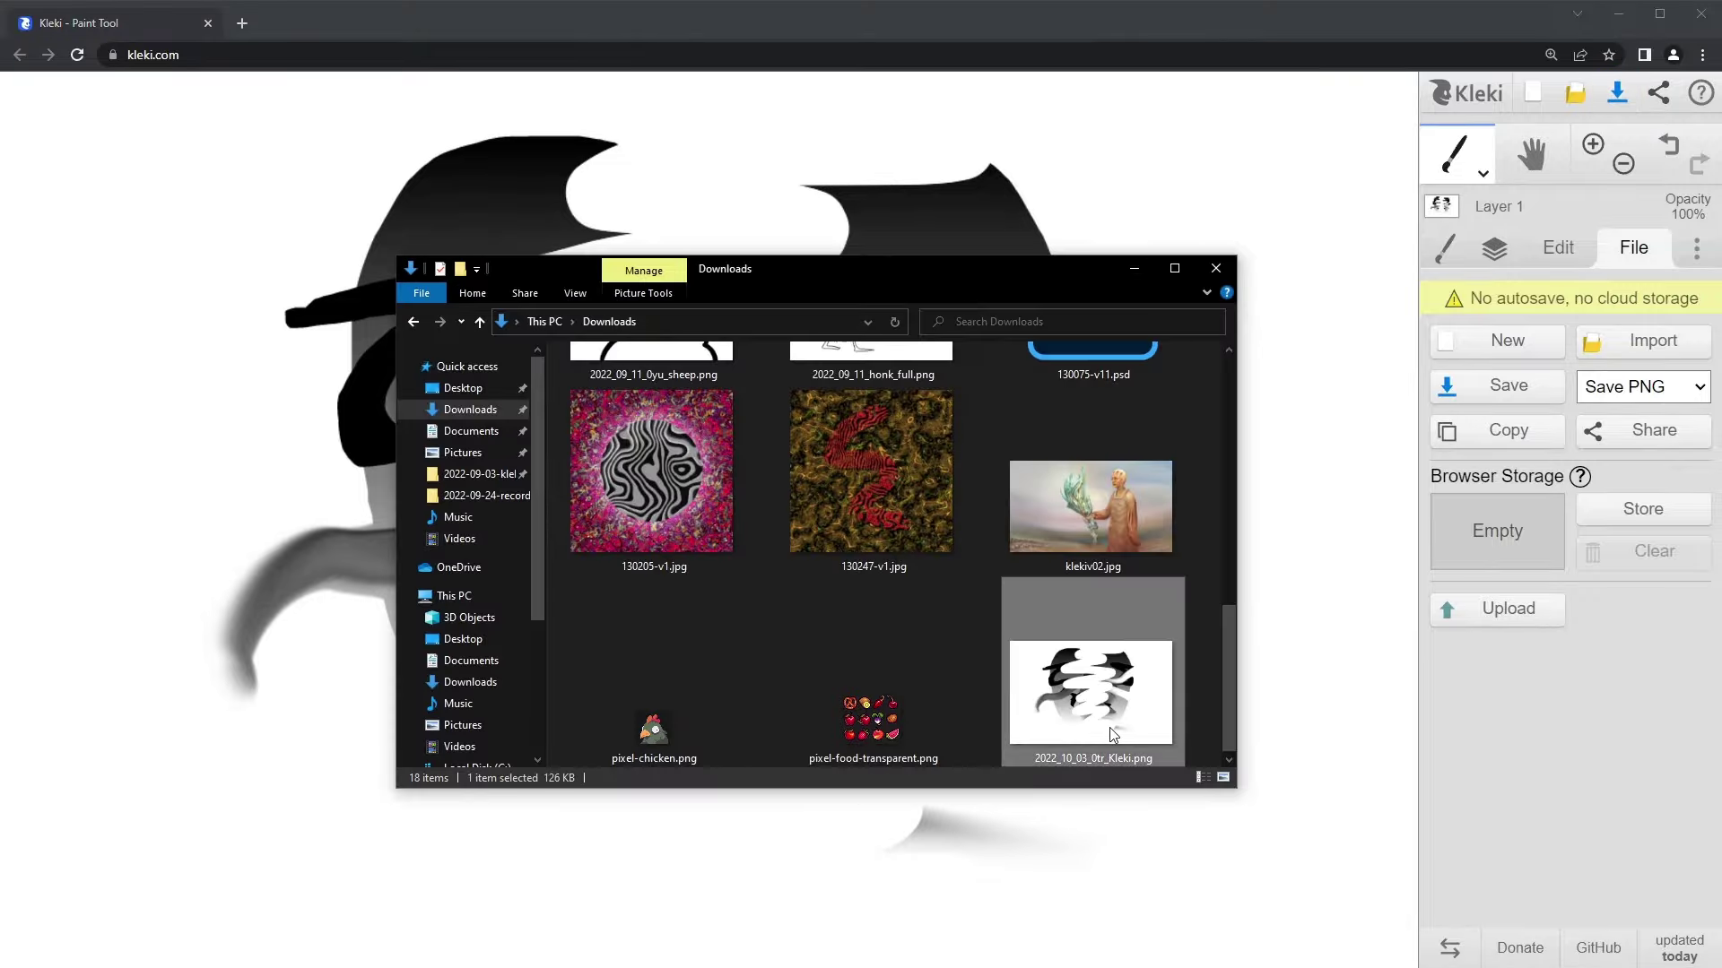
{"action": "double_click", "coordinate": [1056, 708]}
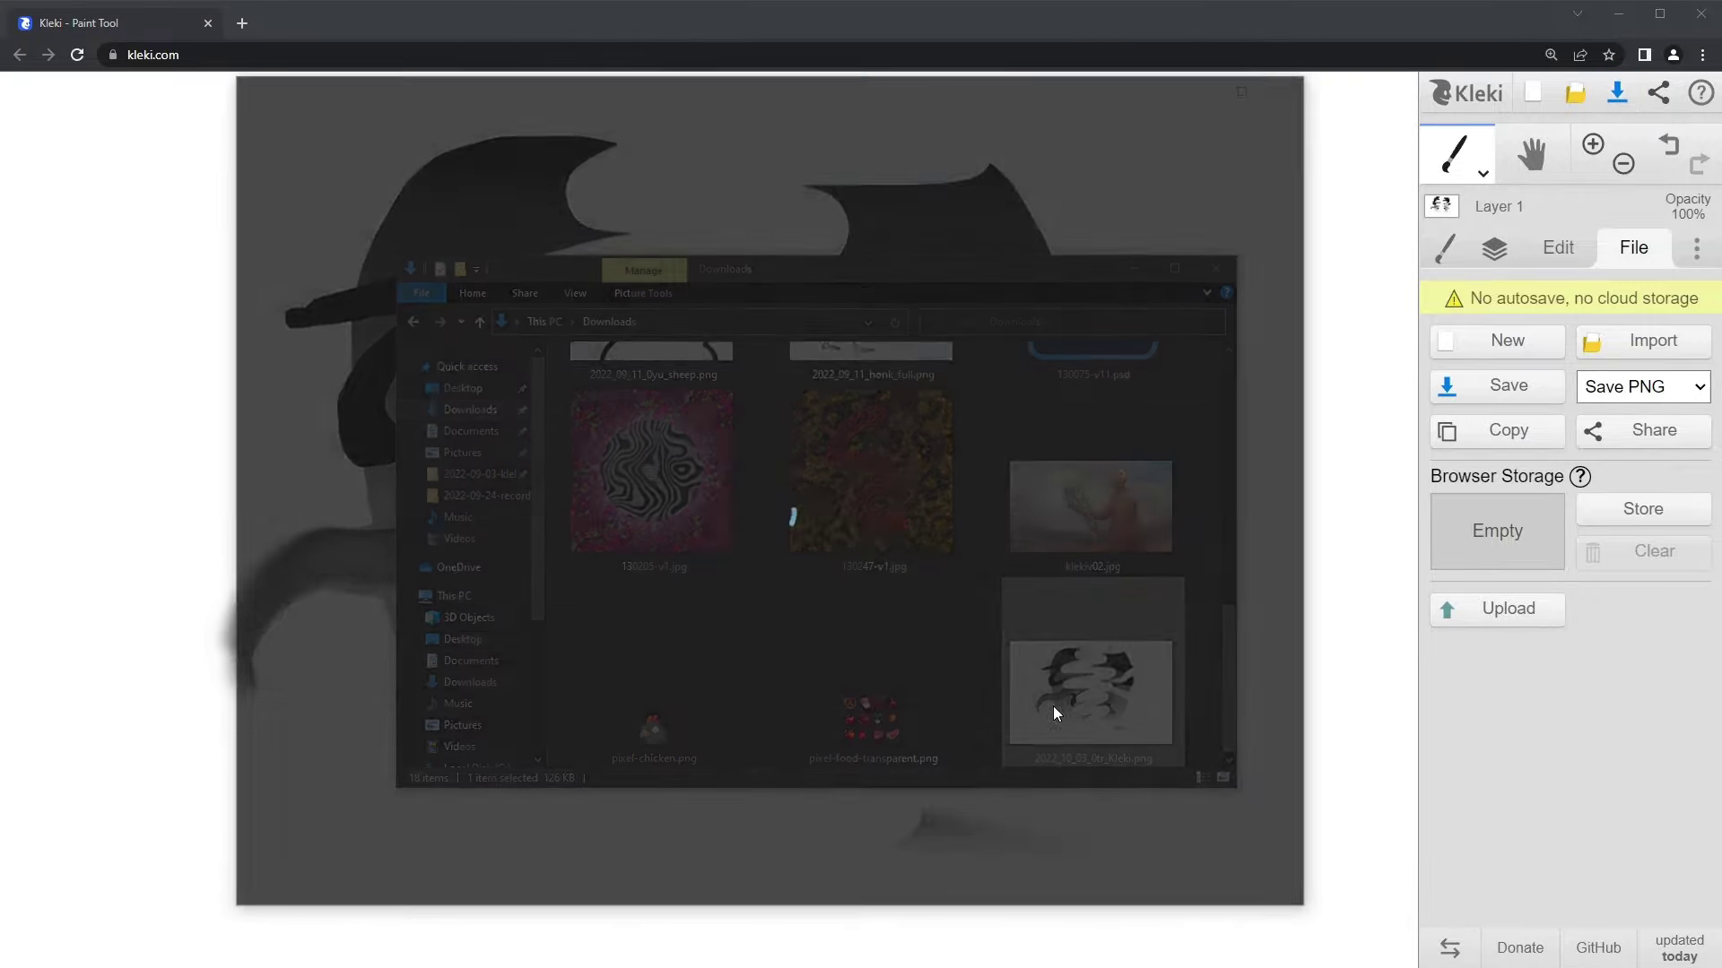
{"action": "left_click", "coordinate": [1288, 89]}
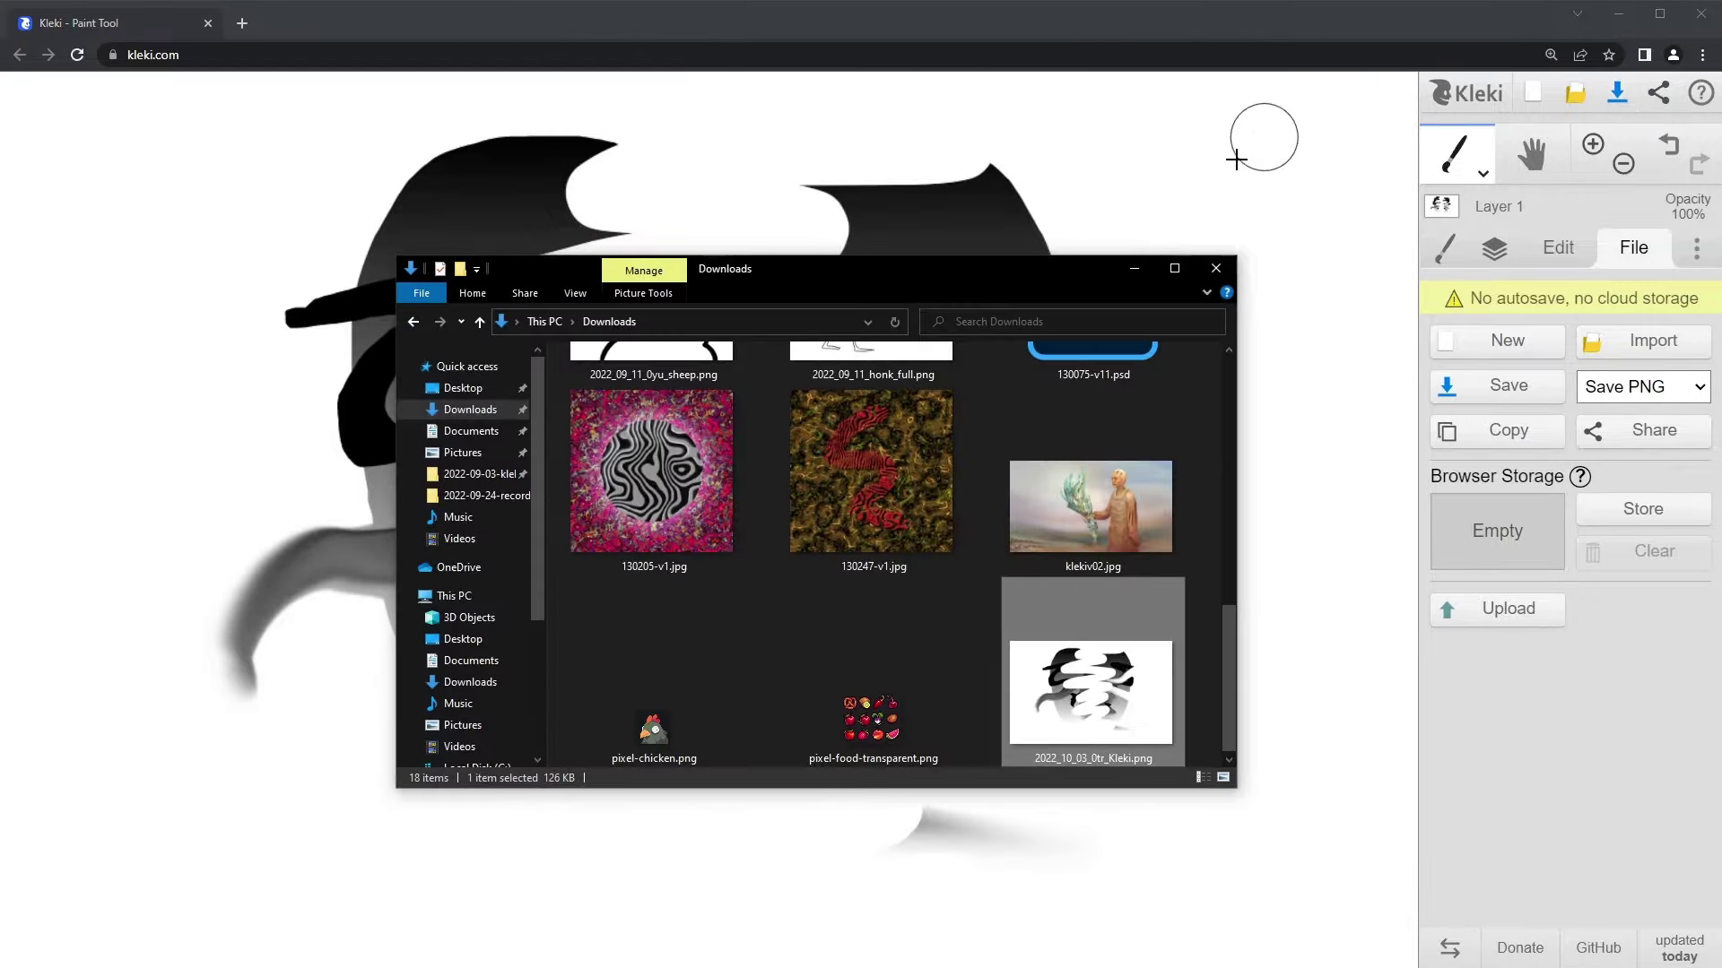
Step: Create a new 600 by 600 px image with a white background after previewing the black and transparent backgrounds
{"action": "left_click", "coordinate": [1533, 100]}
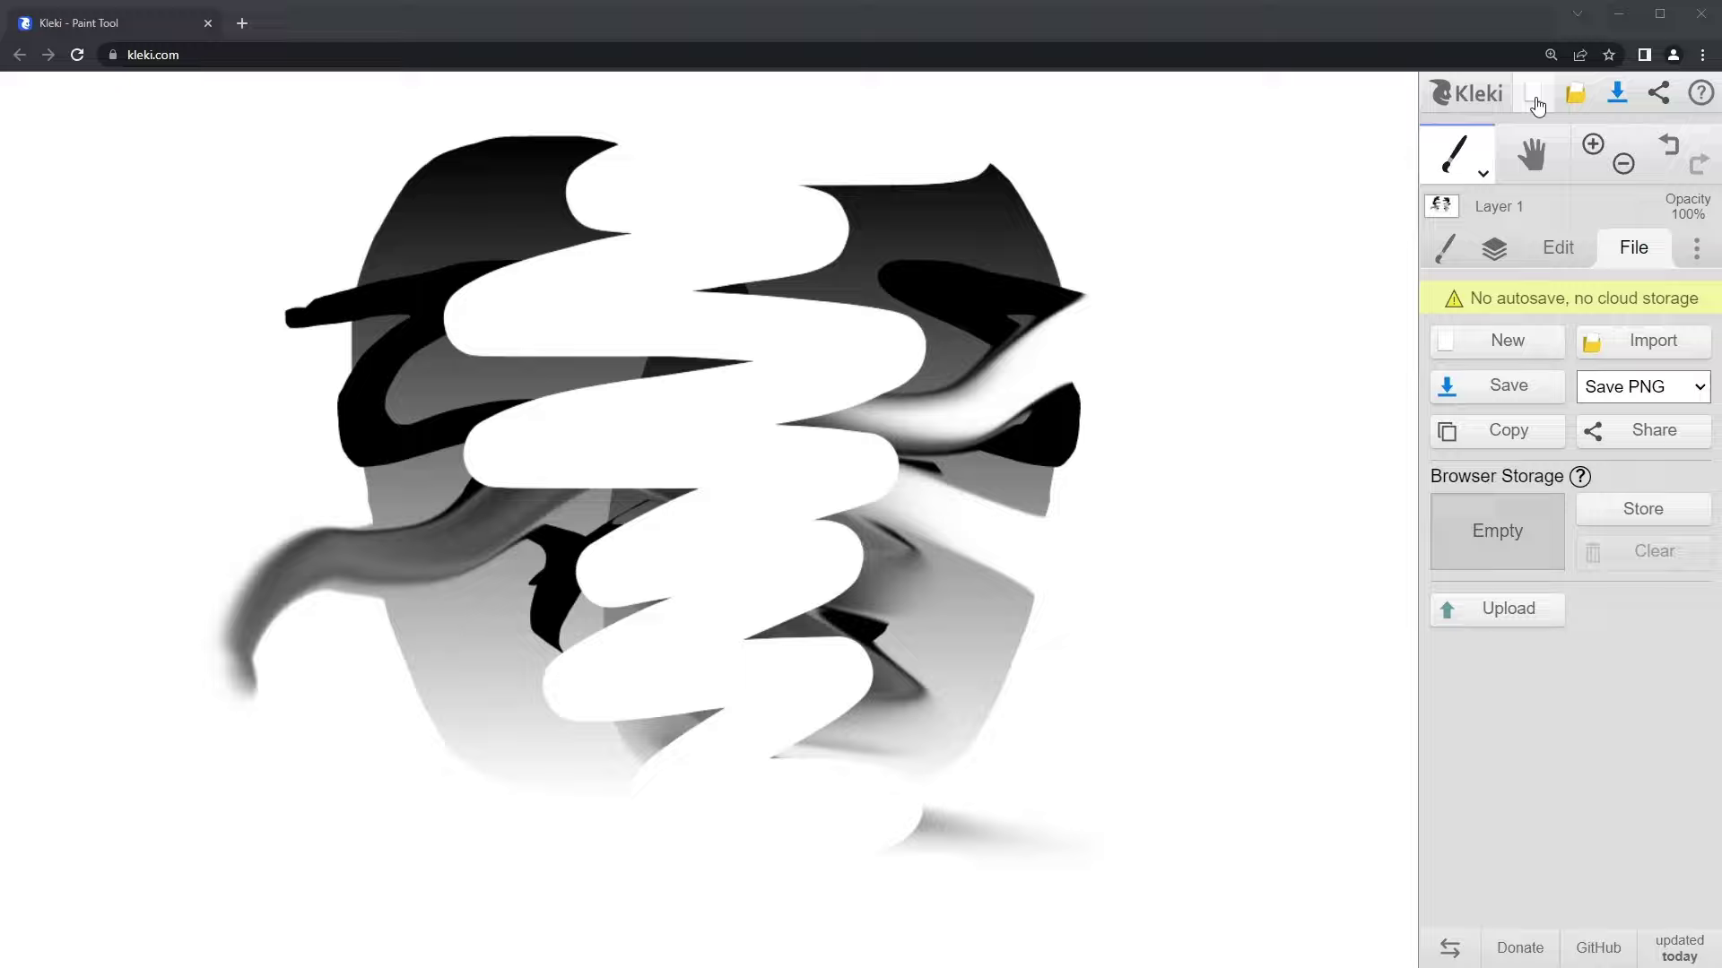
{"action": "type", "text": "600"}
{"action": "key", "text": "Tab"}
{"action": "type", "text": "600"}
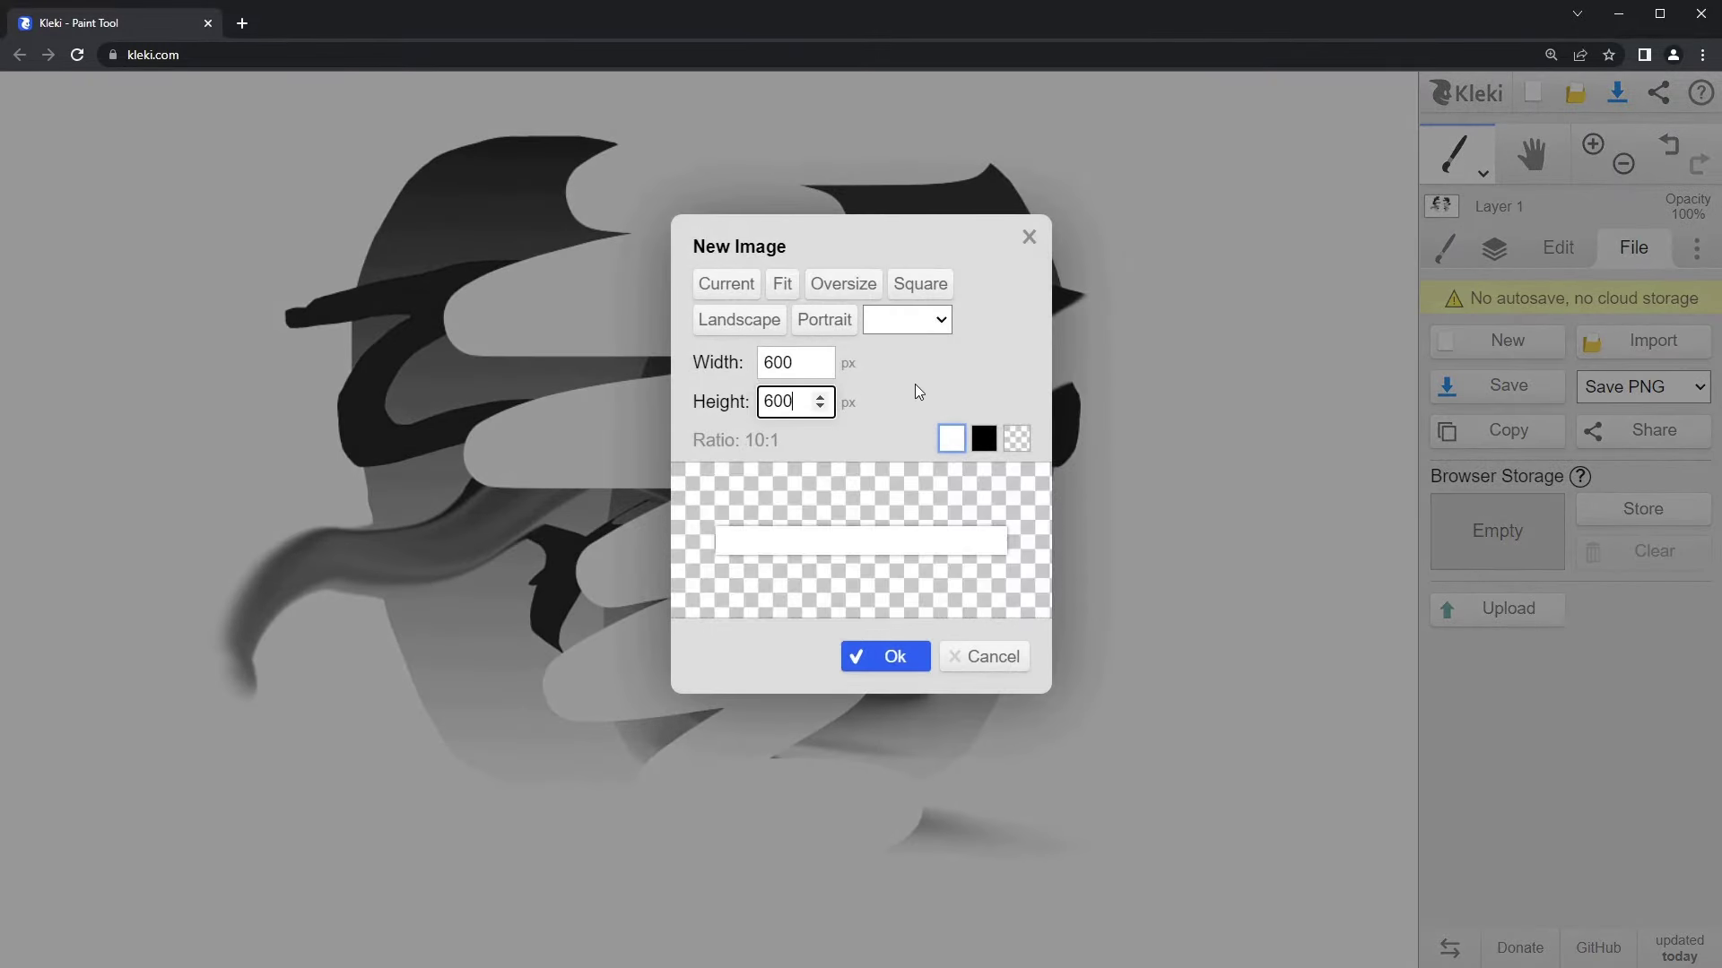
{"action": "left_click", "coordinate": [995, 438]}
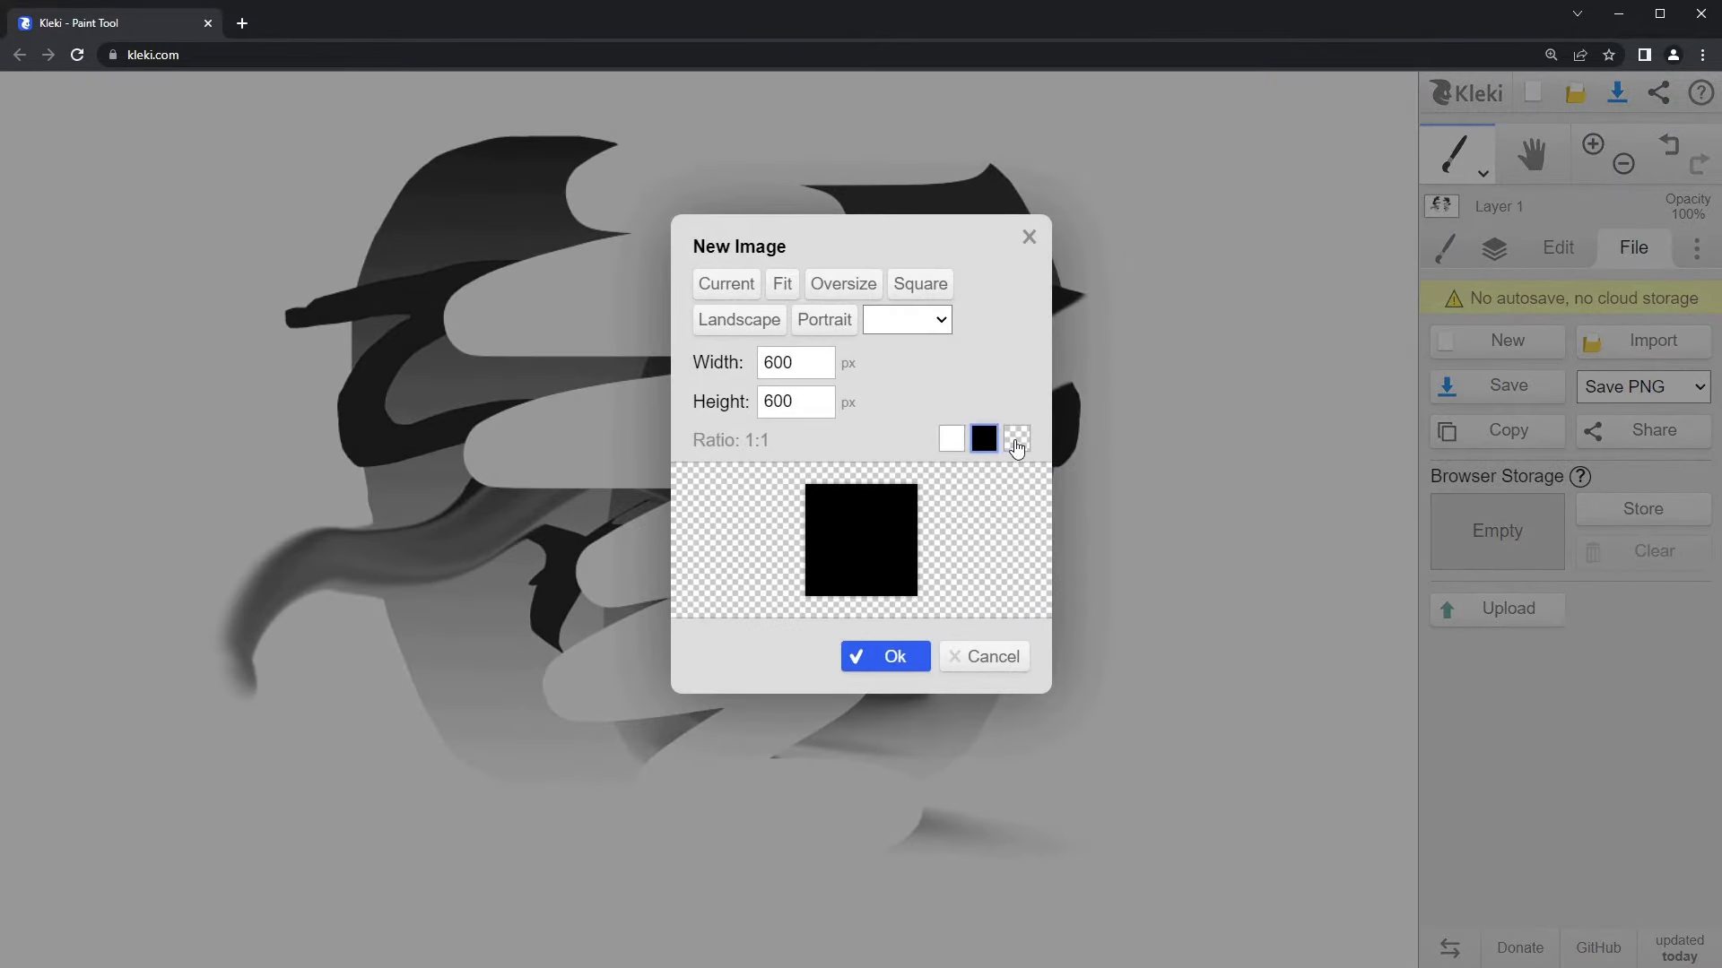
{"action": "left_click", "coordinate": [1015, 439]}
{"action": "left_click", "coordinate": [960, 441]}
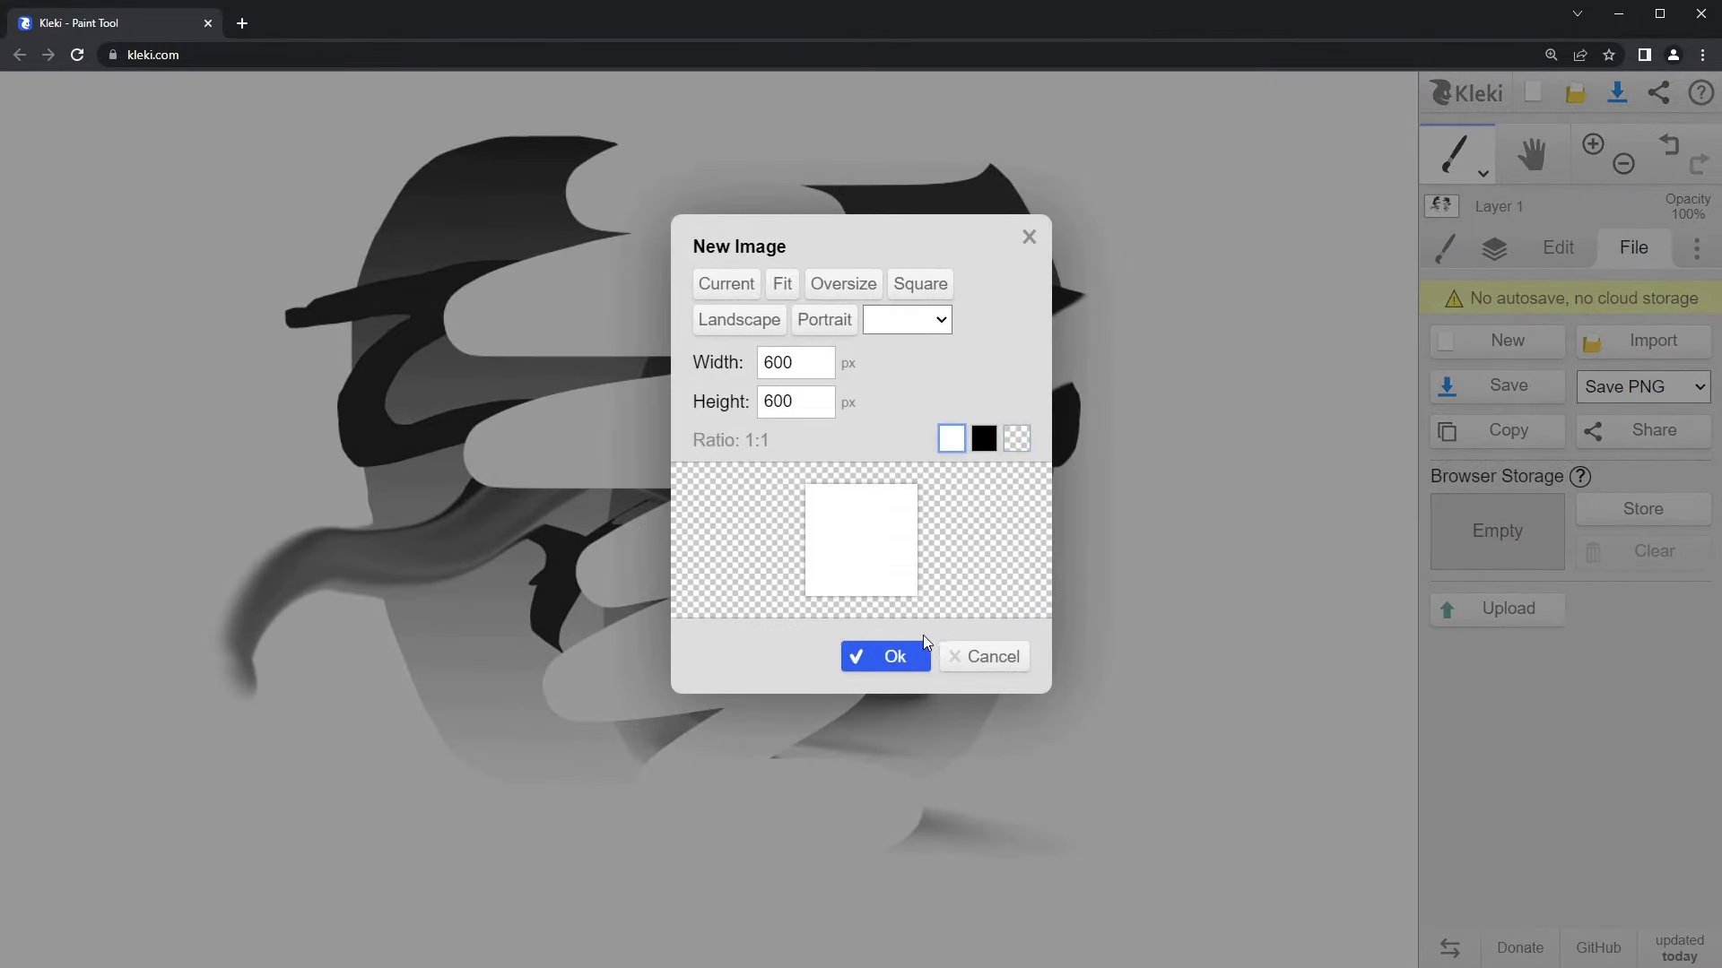
{"action": "left_click", "coordinate": [912, 659]}
Step: Draw a test stroke down the new canvas and undo both the stroke and the new image
{"action": "mouse_move", "coordinate": [708, 280]}
{"action": "left_mouse_down"}
{"action": "mouse_move", "coordinate": [534, 473]}
{"action": "mouse_move", "coordinate": [617, 607]}
{"action": "mouse_move", "coordinate": [776, 742]}
{"action": "left_mouse_up"}
{"action": "left_click", "coordinate": [1665, 149]}
{"action": "left_click", "coordinate": [1663, 152]}
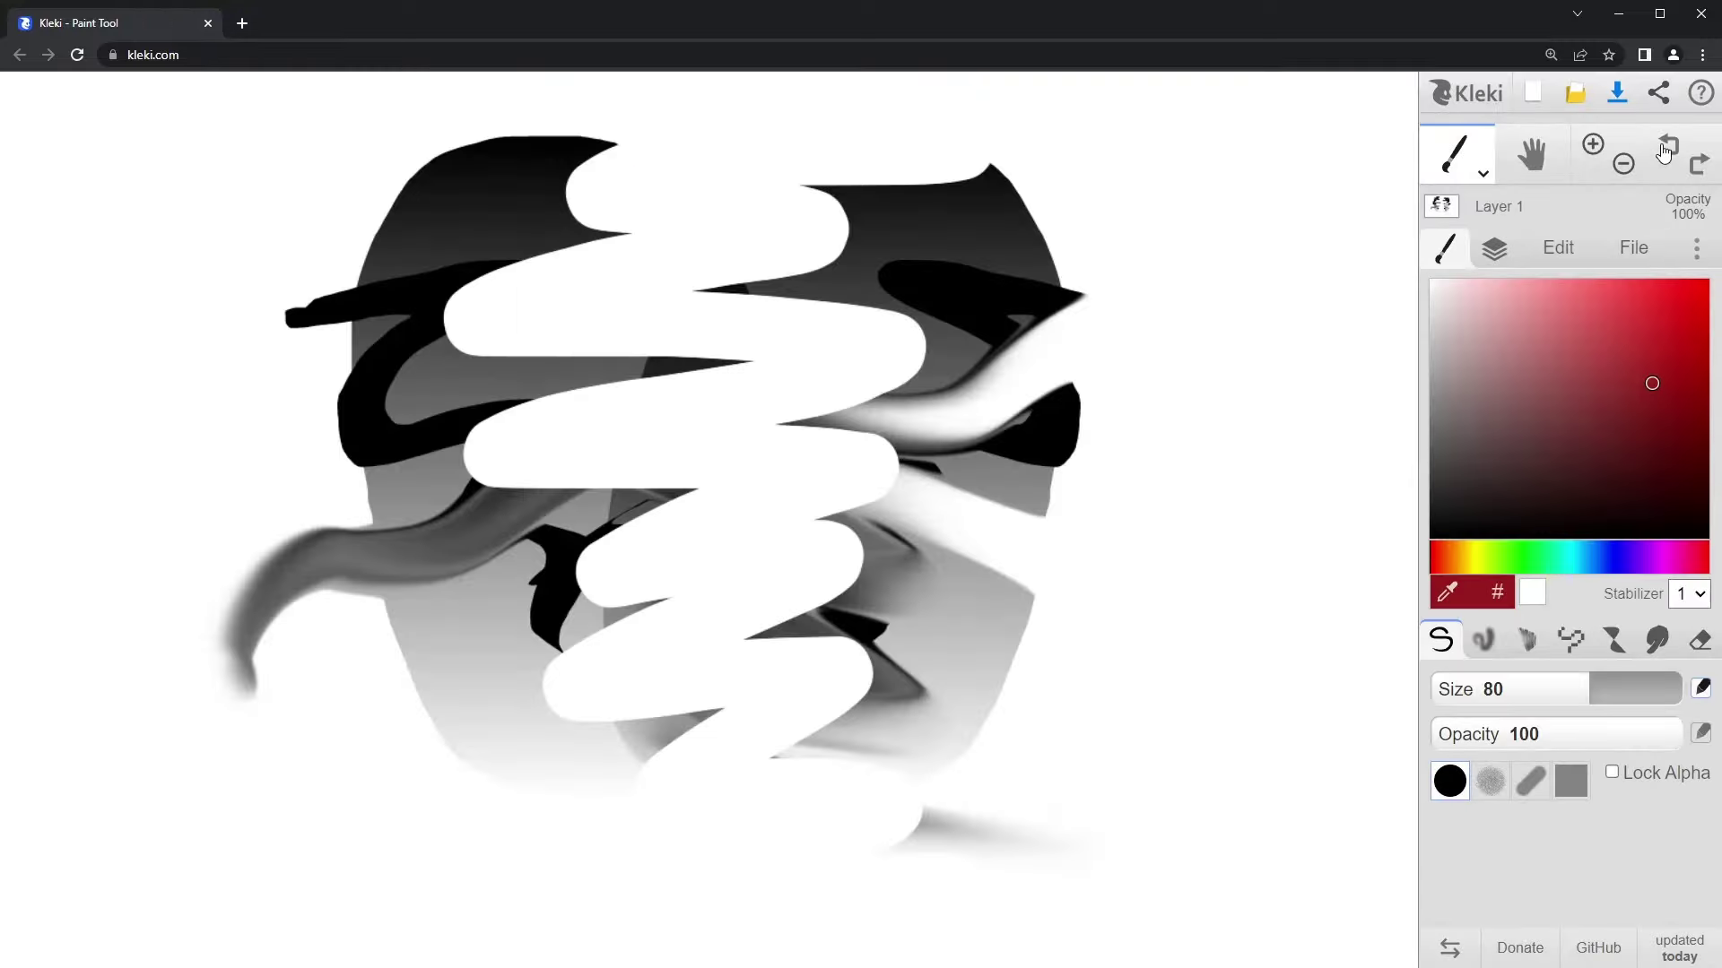
Step: Import 130205-v1.jpg as a new layer, scaled down and placed over the left side of the drawing
{"action": "left_click", "coordinate": [1582, 100]}
{"action": "left_click_drag", "start_coordinate": [845, 29], "coordinate": [1060, 157]}
{"action": "double_click", "coordinate": [1060, 518]}
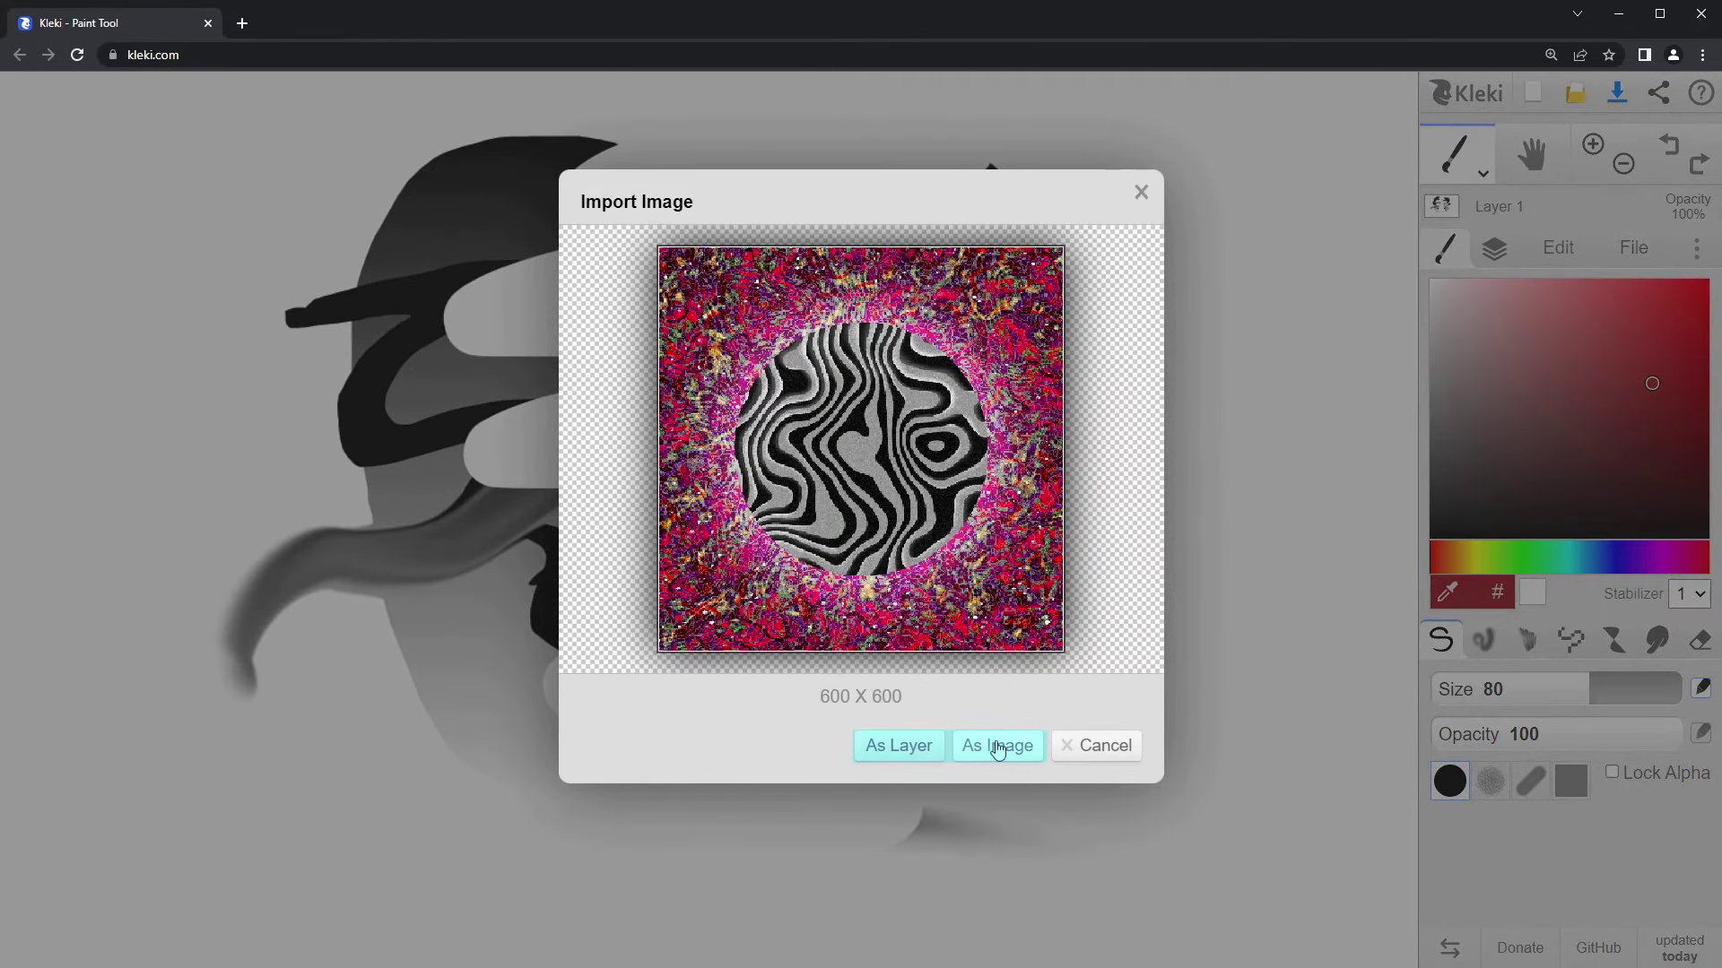
{"action": "left_click", "coordinate": [927, 752]}
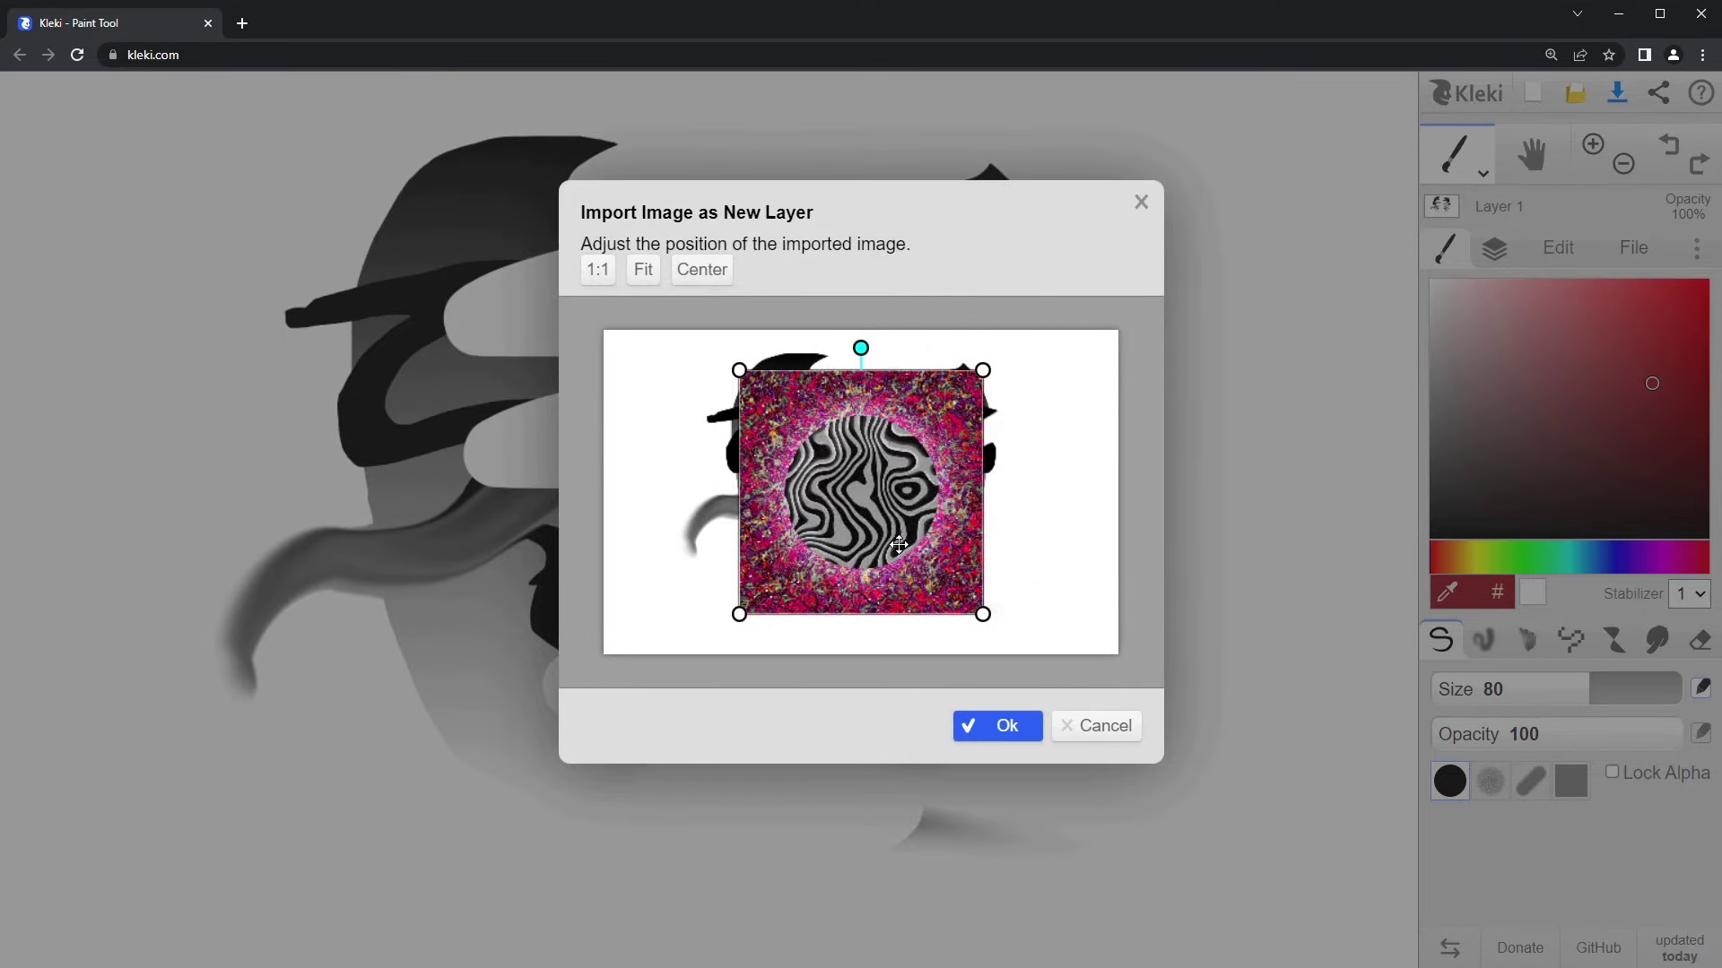
{"action": "left_click_drag", "start_coordinate": [899, 544], "coordinate": [812, 547]}
{"action": "left_click_drag", "start_coordinate": [896, 617], "coordinate": [807, 500]}
{"action": "left_click_drag", "start_coordinate": [745, 448], "coordinate": [717, 510]}
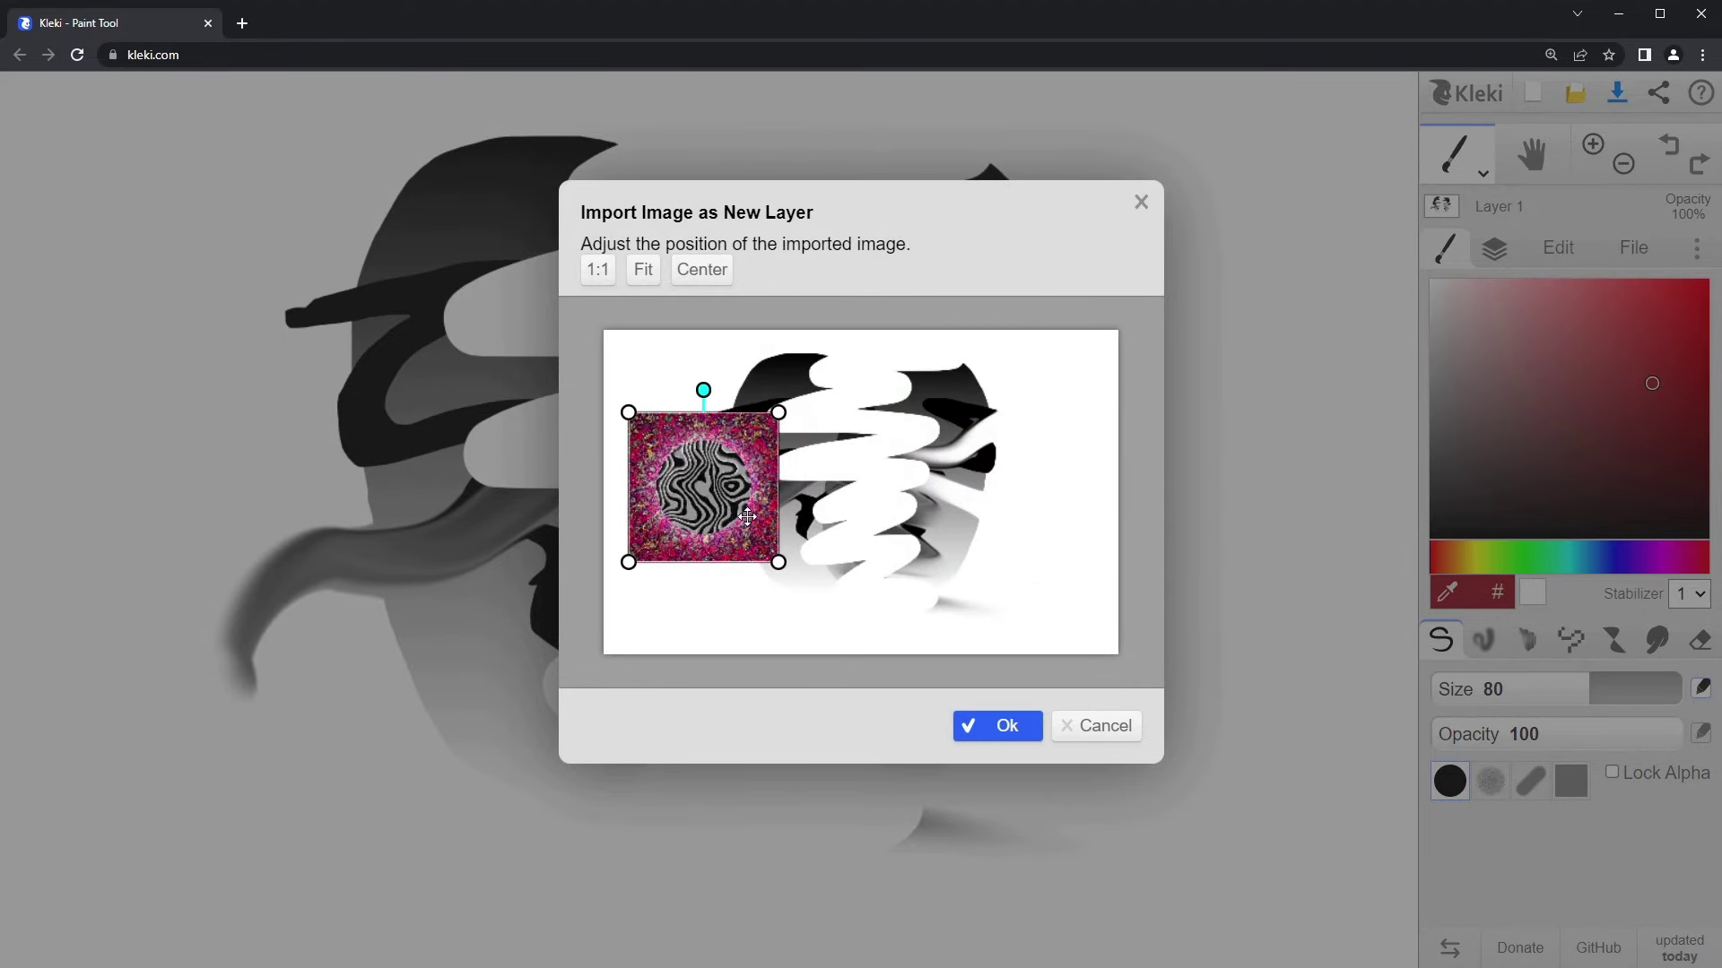
{"action": "left_click", "coordinate": [998, 725]}
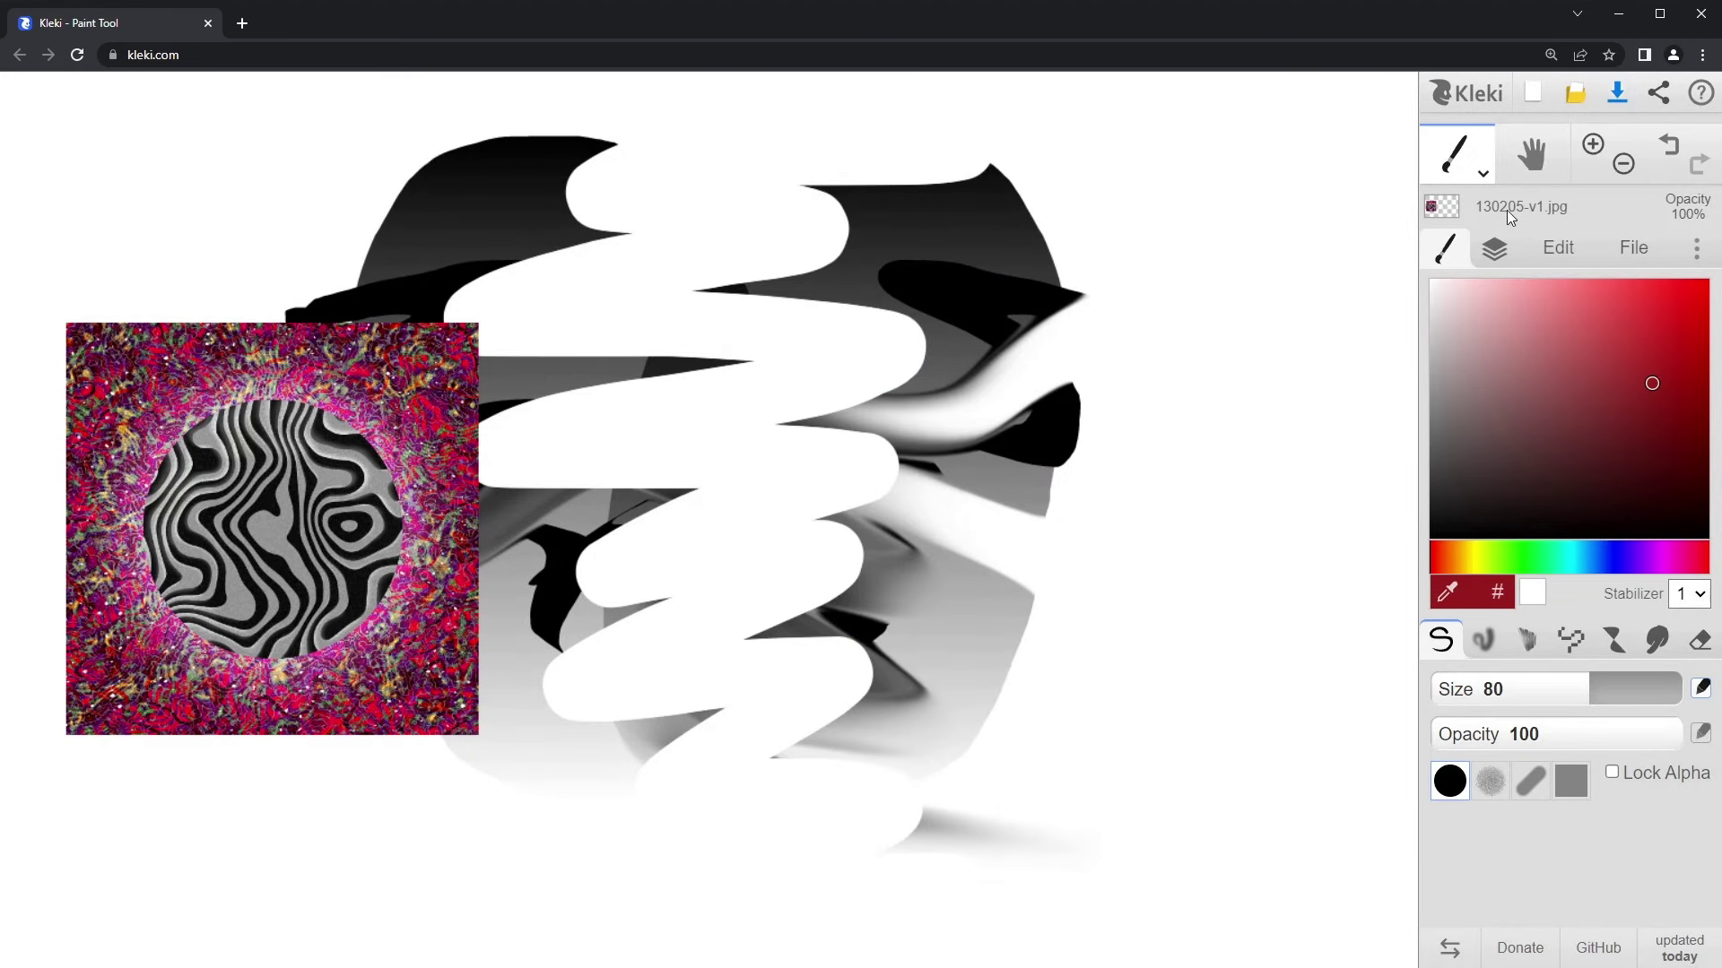
Step: Import 2019-11-04-no turning back.png as a new image, and bring in 2021-02-18-relaxing.jpg as the image replacing it
{"action": "left_click", "coordinate": [1581, 102]}
{"action": "double_click", "coordinate": [1067, 556]}
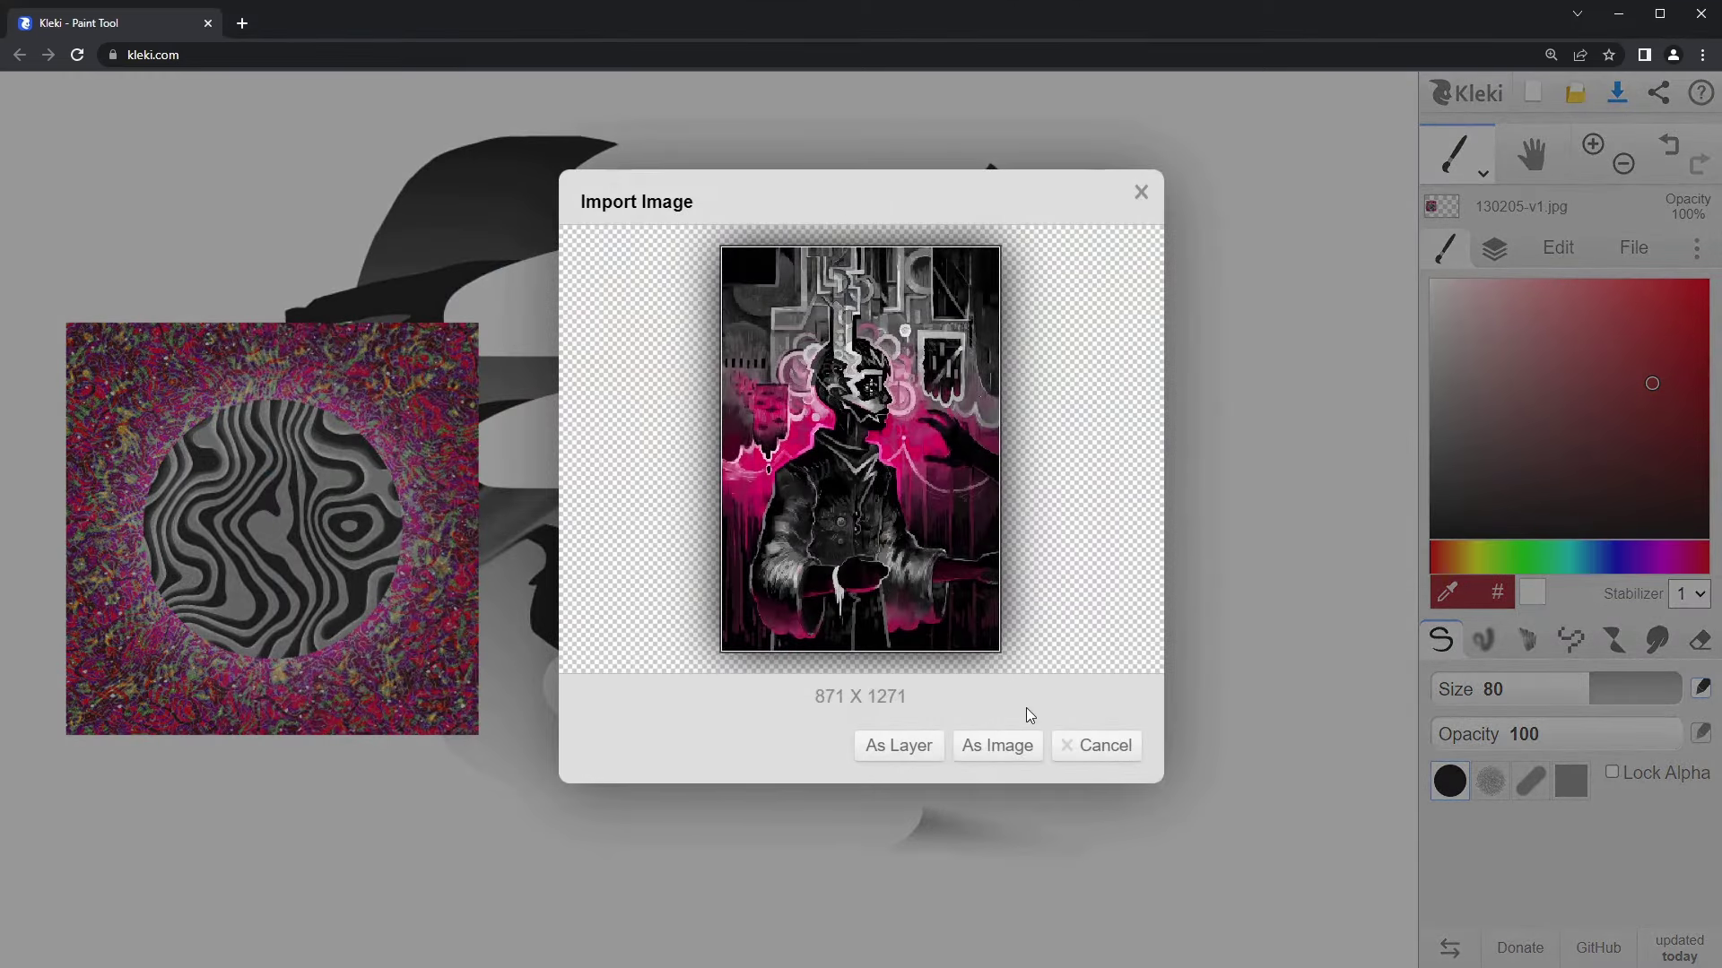
{"action": "left_click", "coordinate": [1022, 744]}
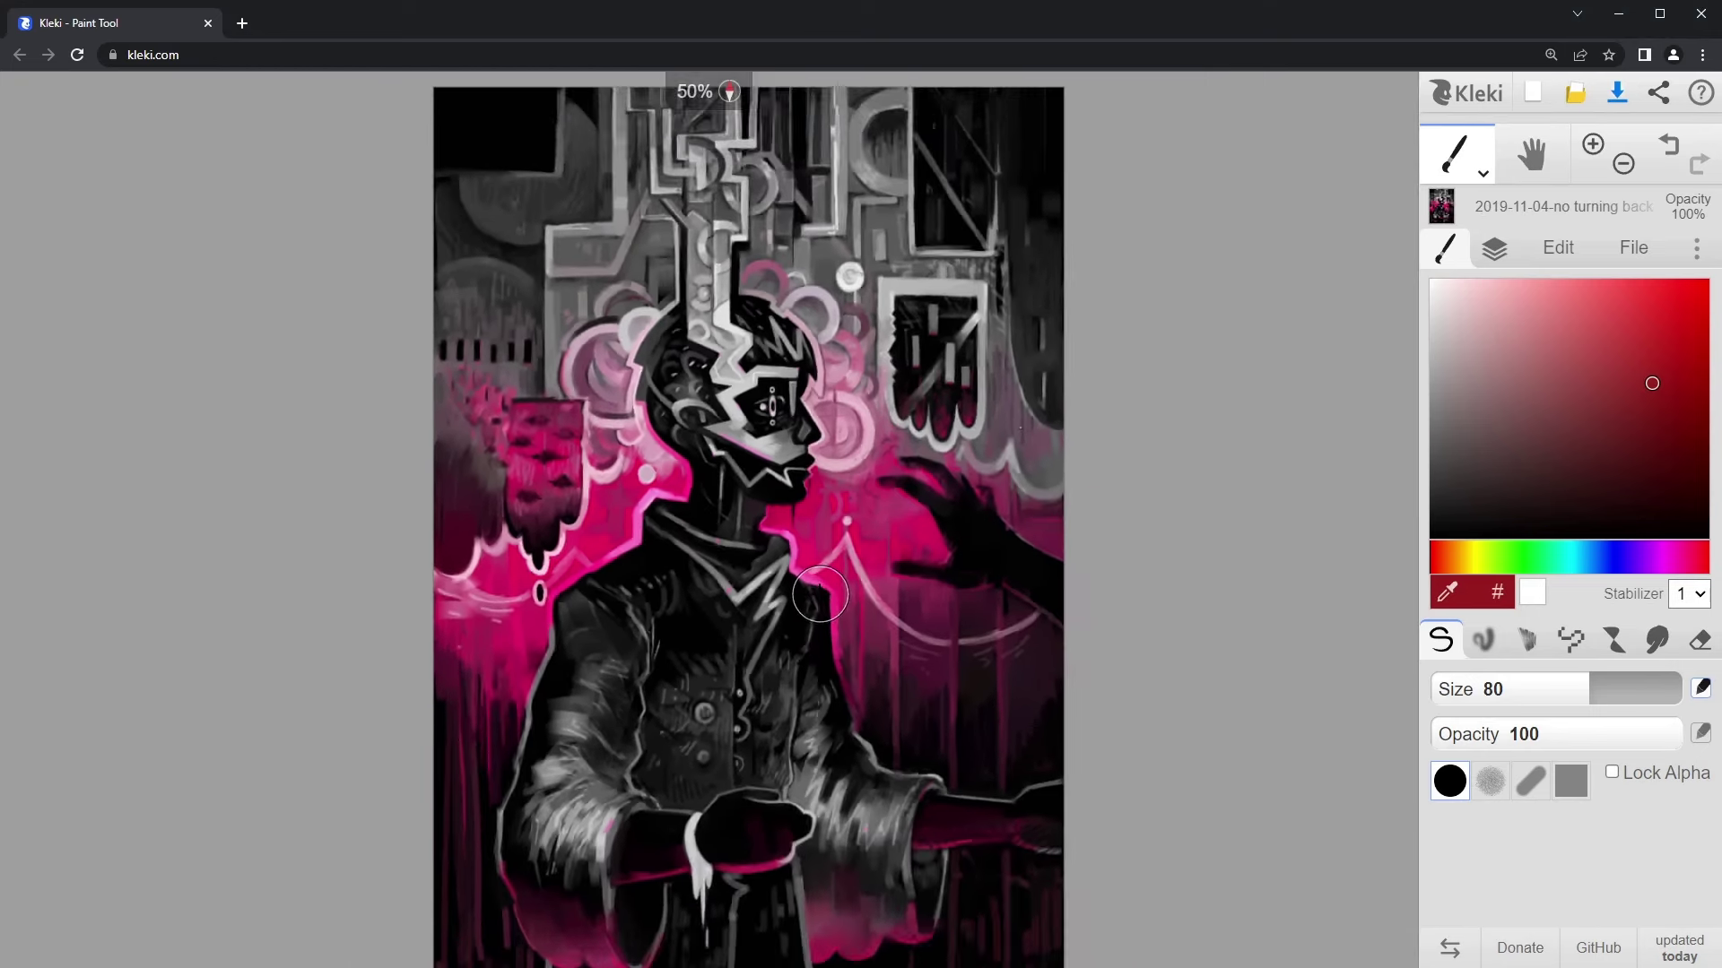
{"action": "left_click_drag", "start_coordinate": [1721, 592], "coordinate": [966, 412]}
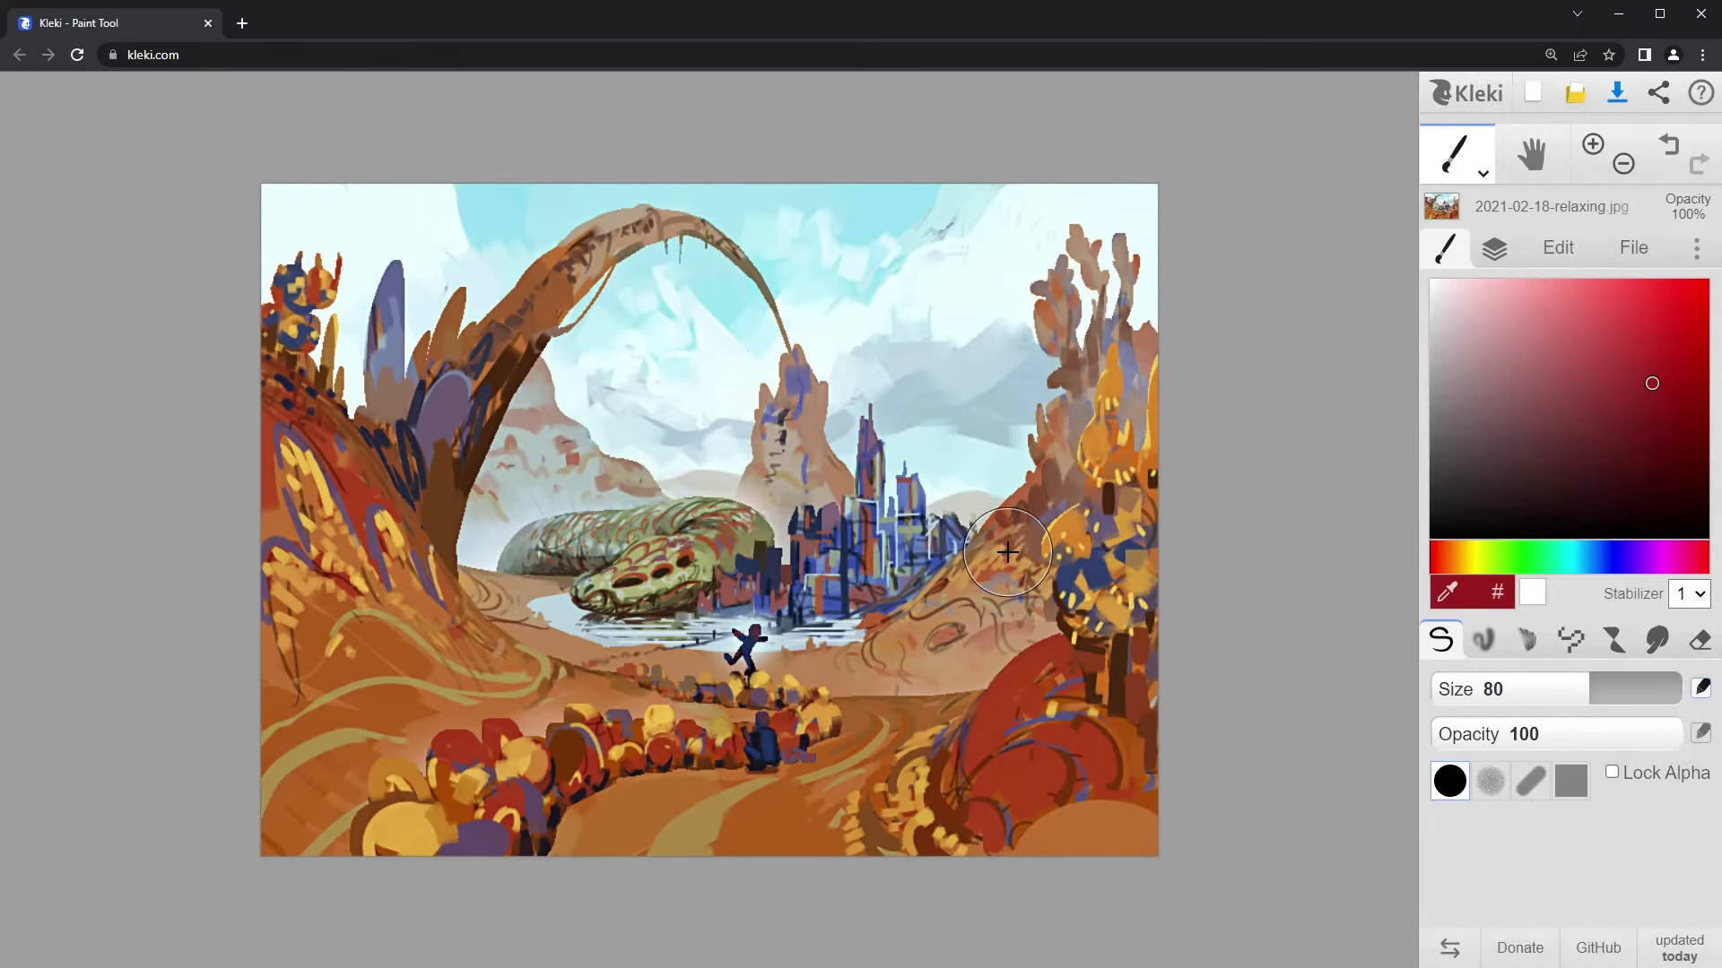
Step: Bring up the file options for 2020_06_30_kanaga study.png in Downloads, and import the pixel food picture as an image cropped to the middle row's second apple
{"action": "key", "text": "alt+Tab"}
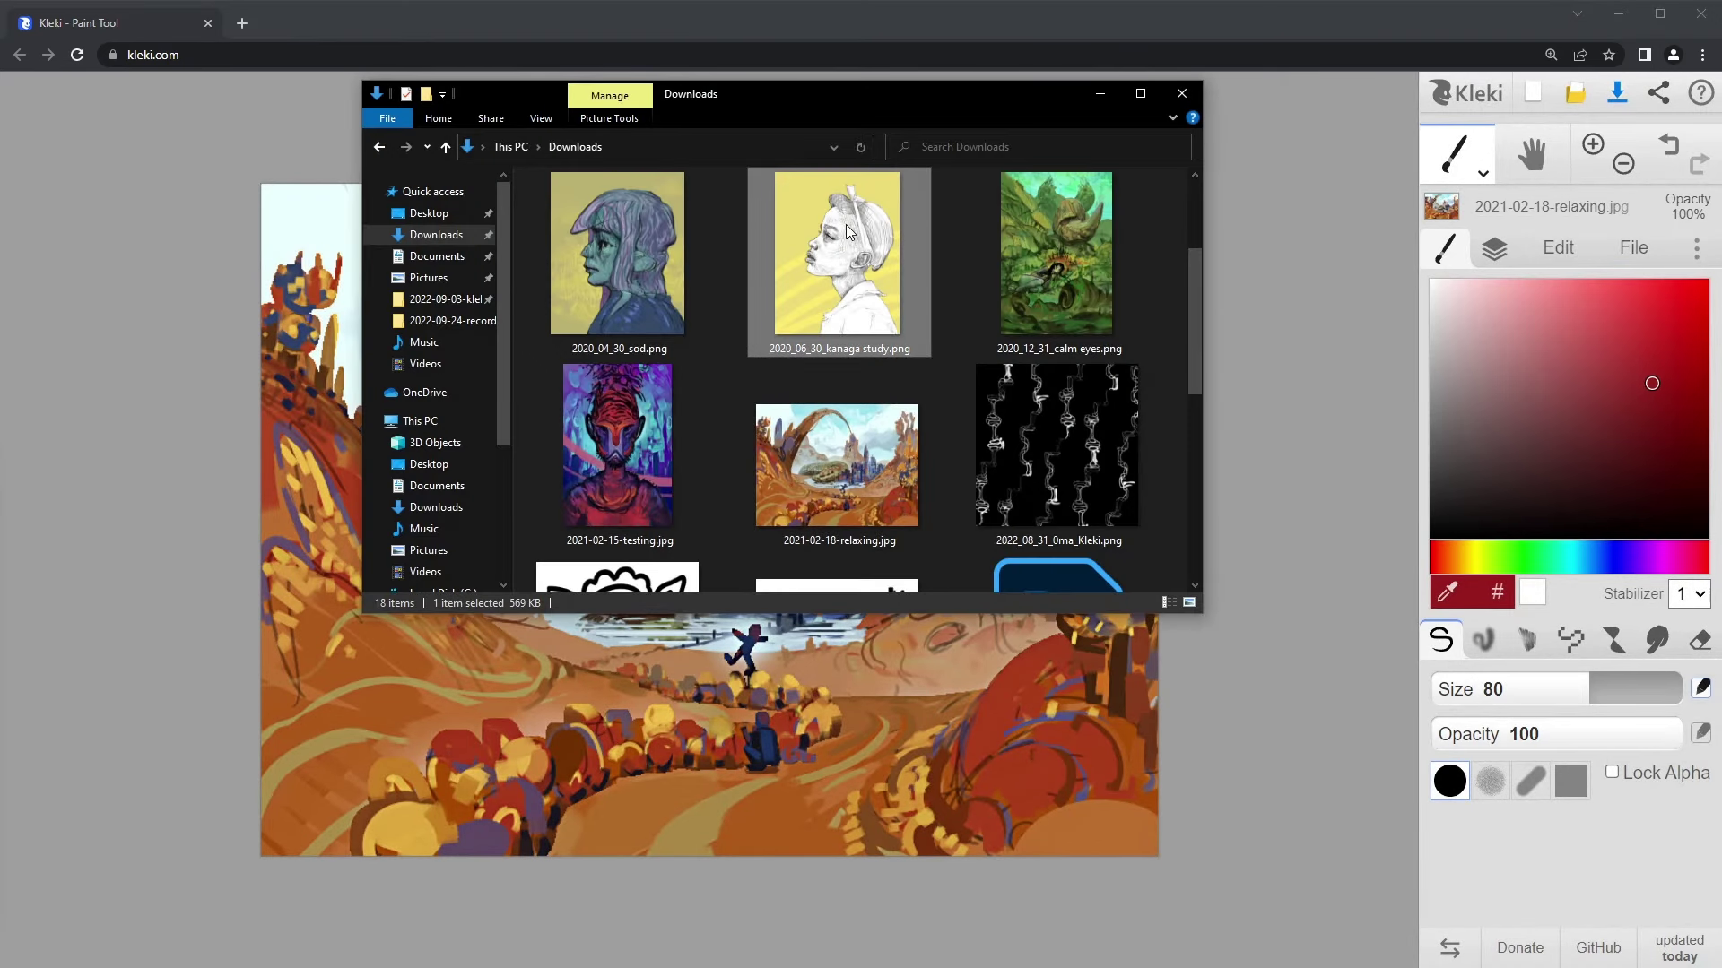
{"action": "right_click", "coordinate": [847, 224]}
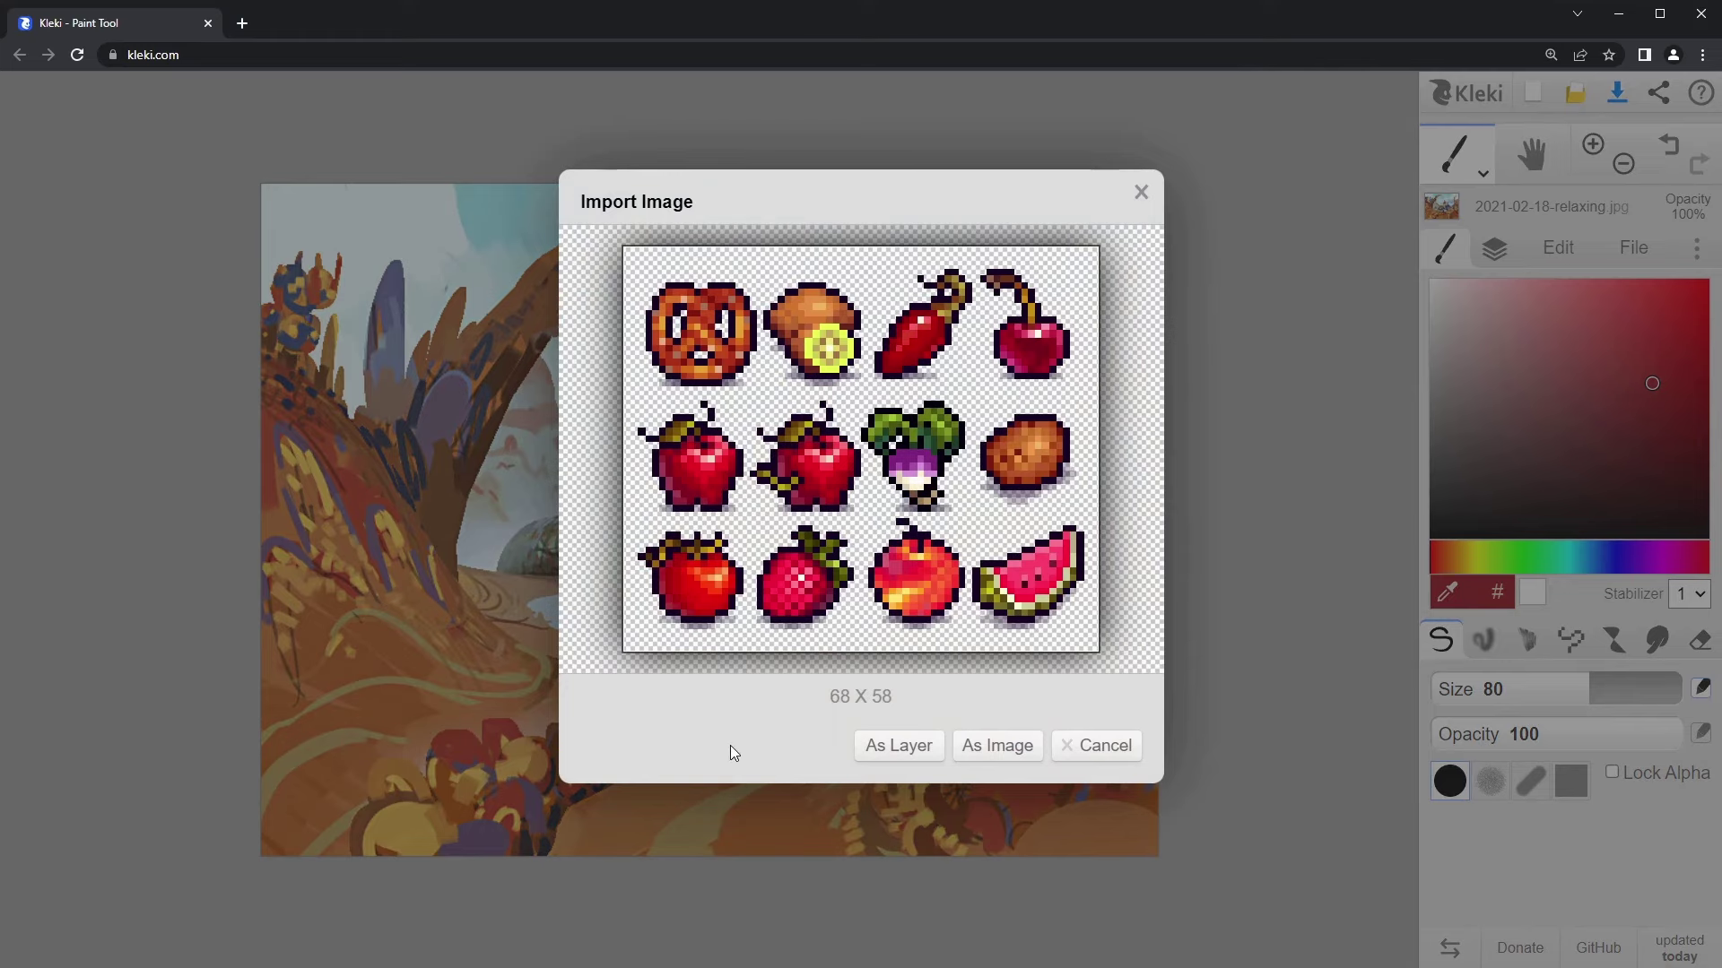
{"action": "left_click_drag", "start_coordinate": [749, 393], "coordinate": [863, 520]}
{"action": "left_click", "coordinate": [983, 758]}
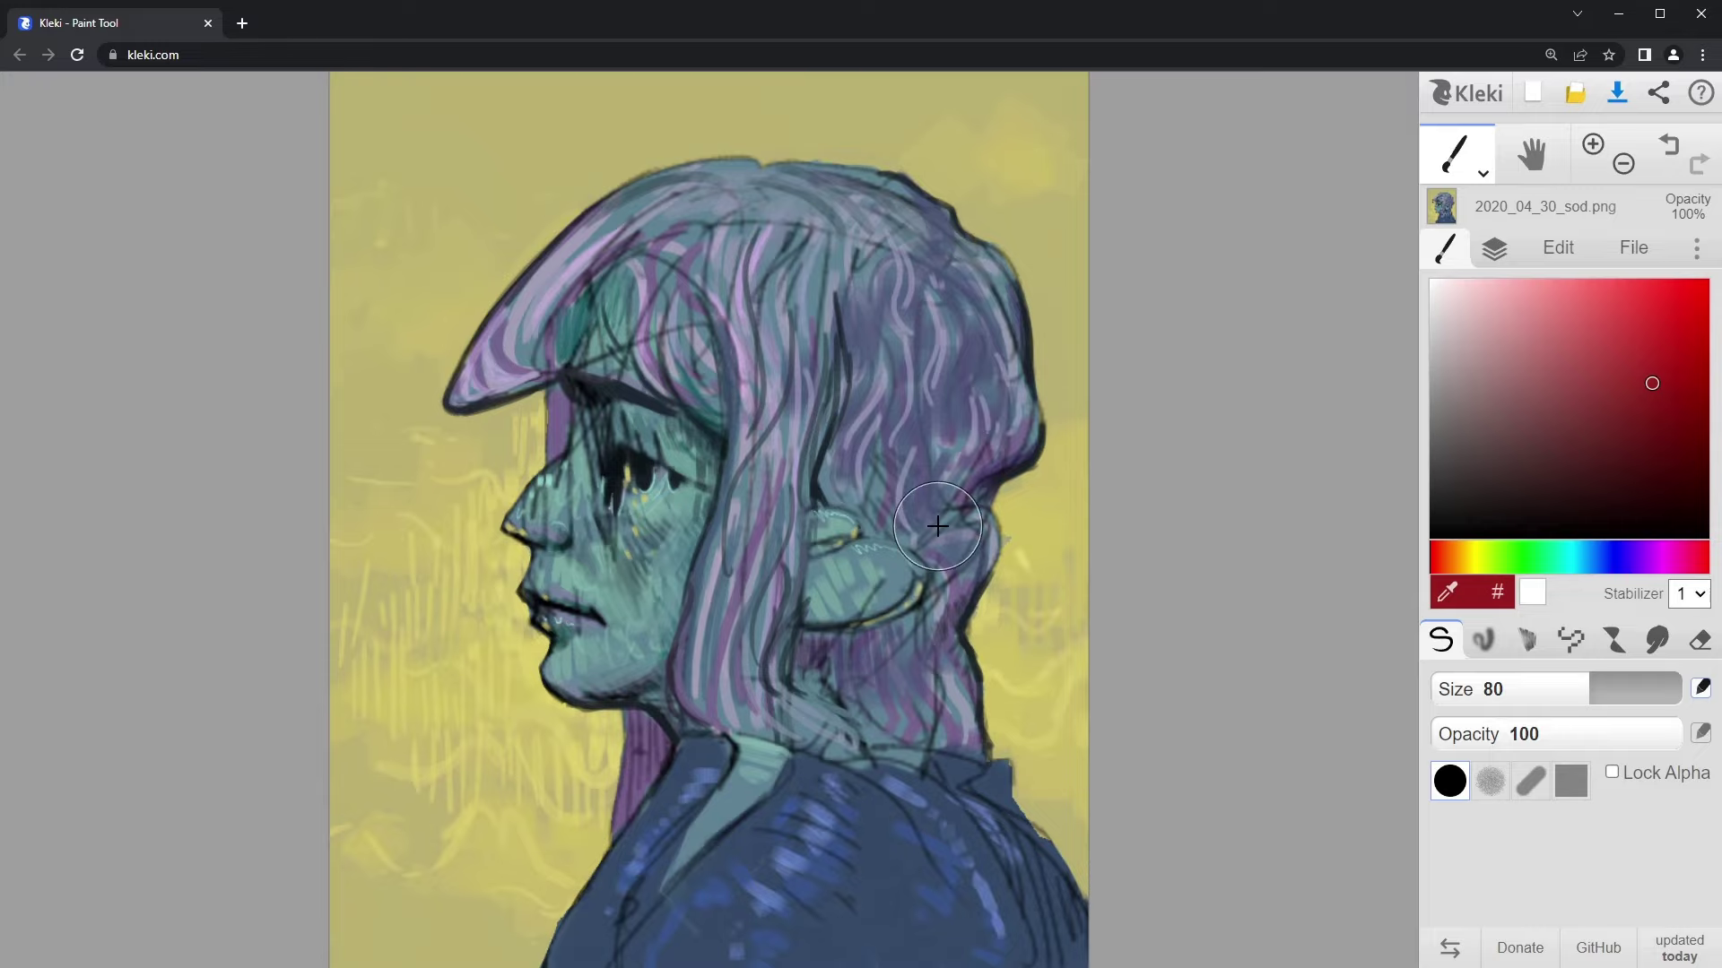
Step: Copy a roughly square crop around the portrait's face and hair to the clipboard
{"action": "key", "text": "ctrl+c"}
{"action": "left_click_drag", "start_coordinate": [741, 362], "coordinate": [966, 589]}
{"action": "right_click", "coordinate": [863, 464]}
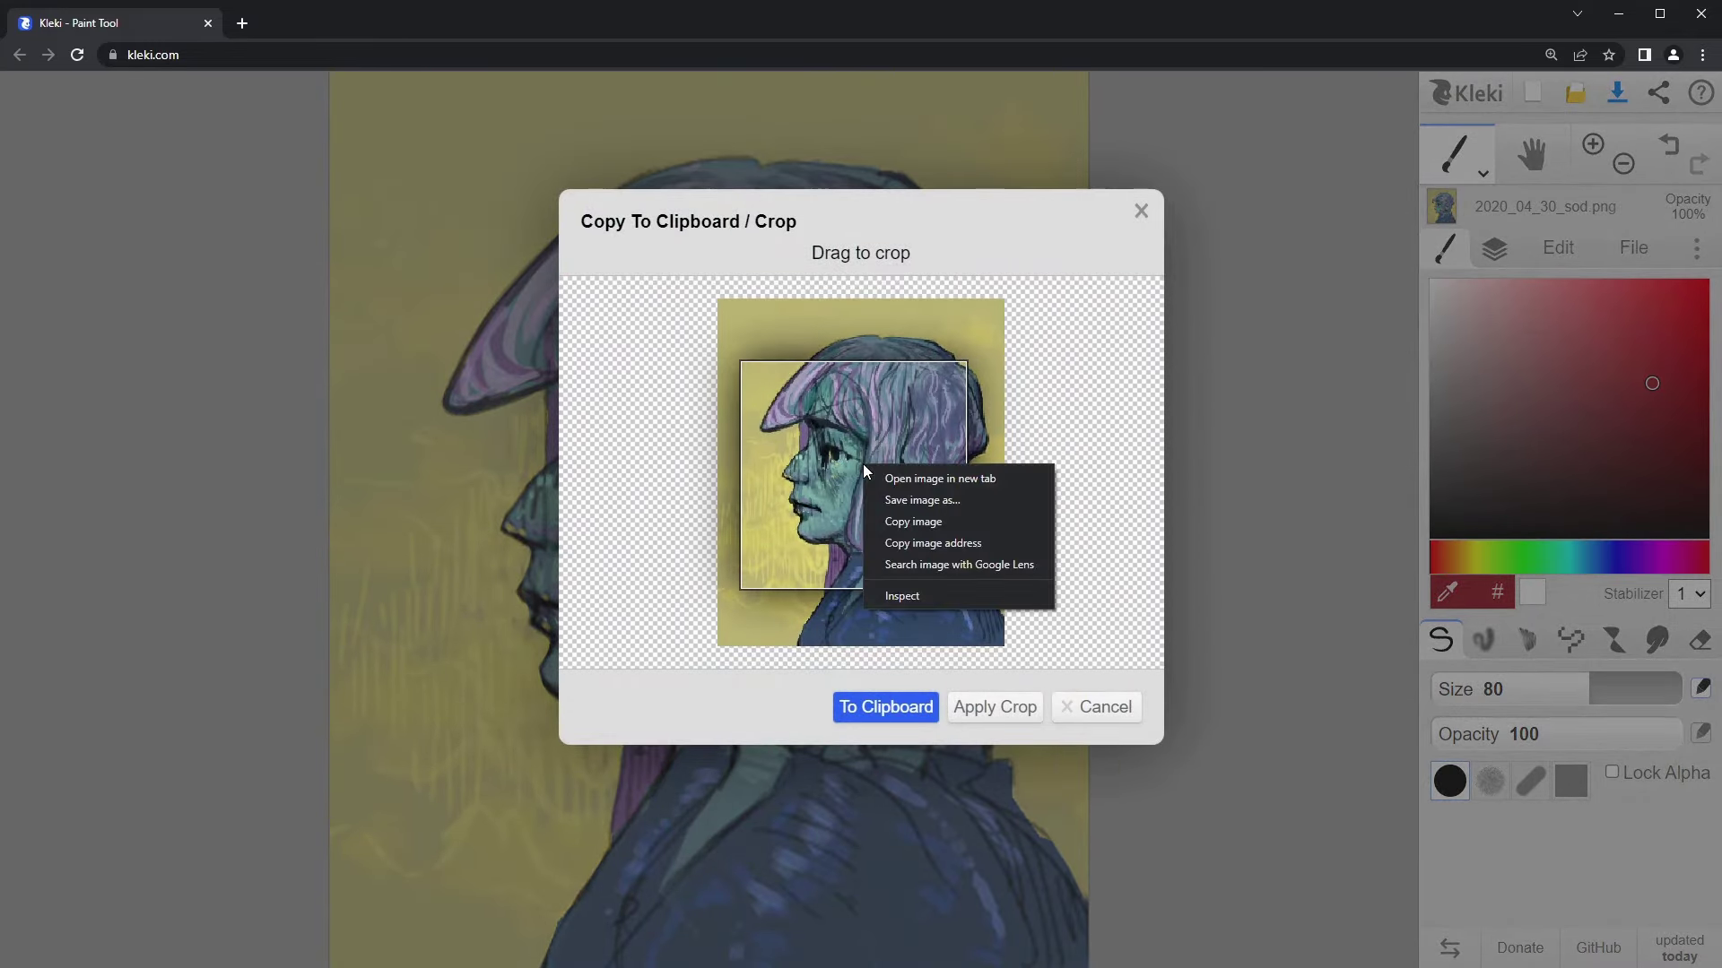
{"action": "left_click", "coordinate": [893, 521]}
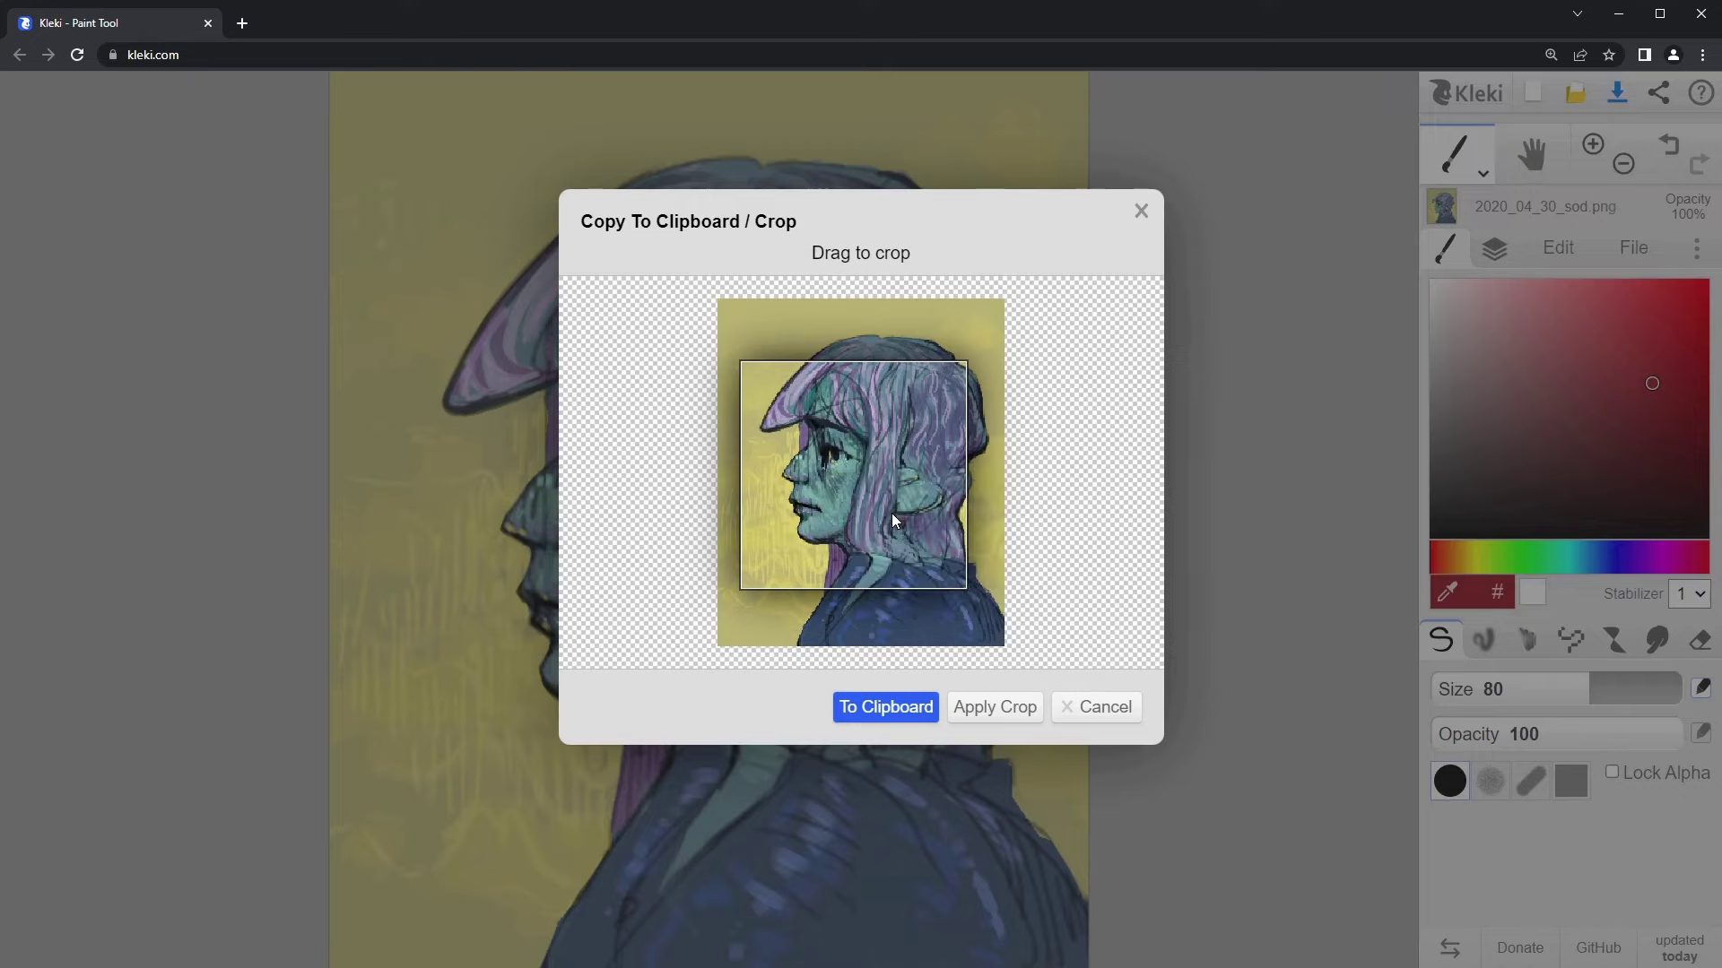
{"action": "left_click", "coordinate": [894, 722]}
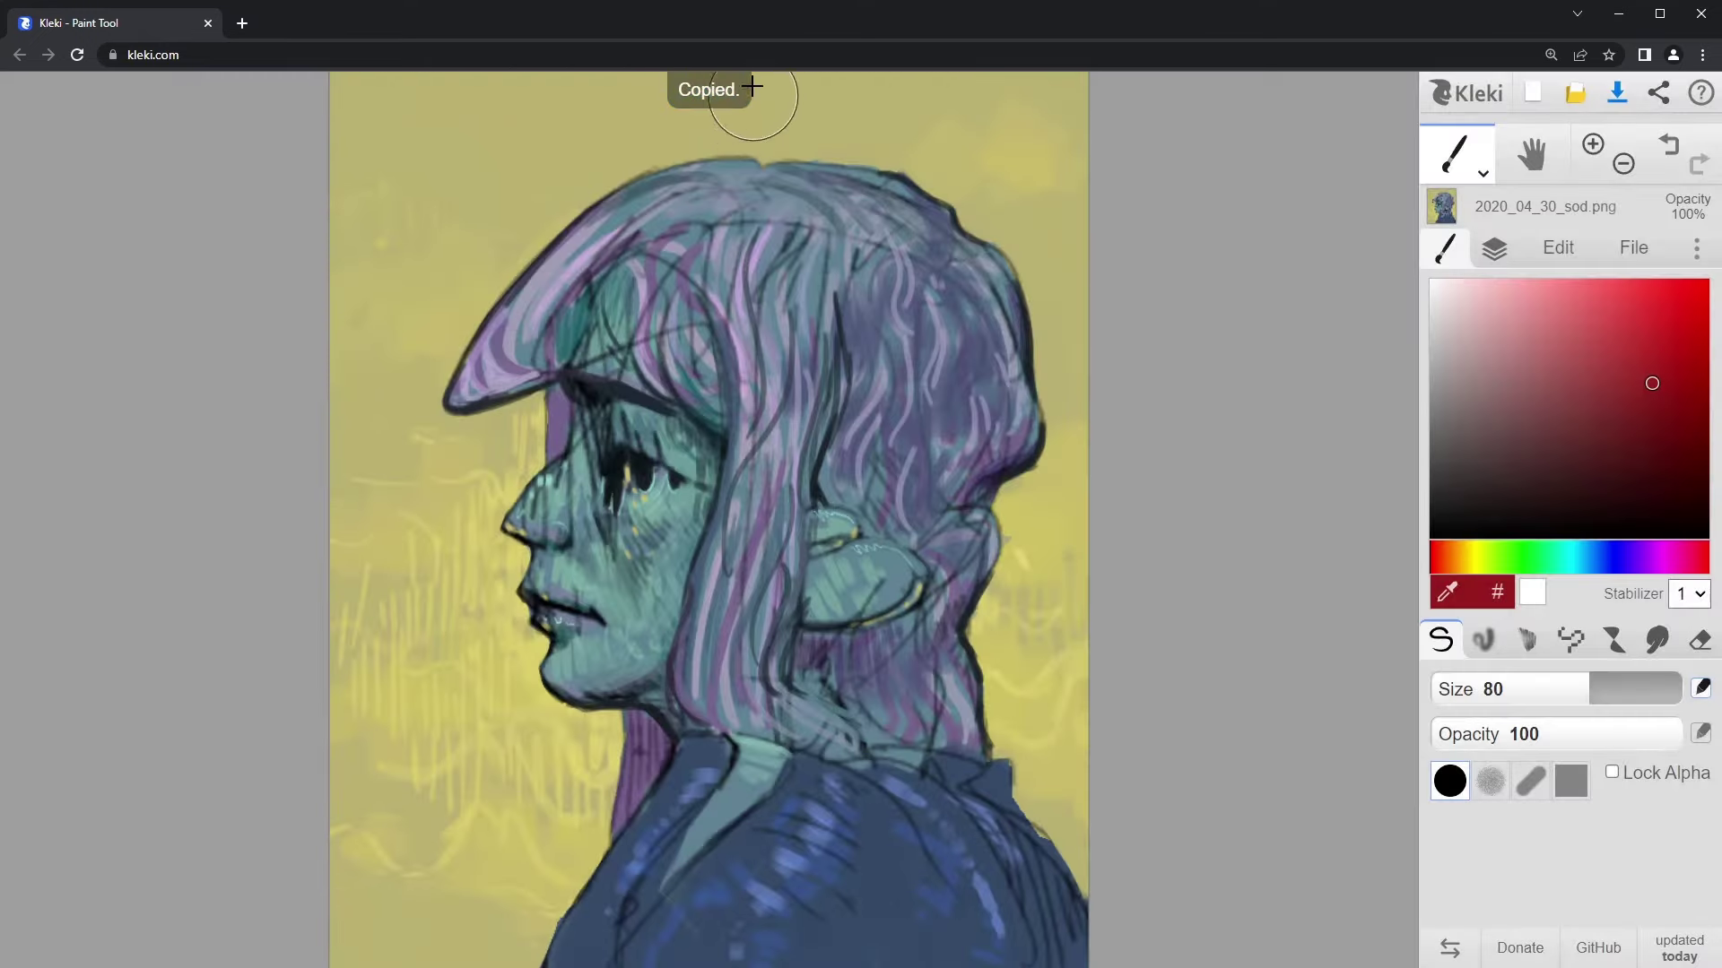
Step: Switch to LibreOffice Writer, paste the copied portrait crop into the empty document, and return to Kleki
{"action": "key", "text": "alt+Tab"}
{"action": "key", "text": "ctrl+v"}
{"action": "scroll", "coordinate": [700, 442], "scroll_direction": "down", "scroll_amount": 1}
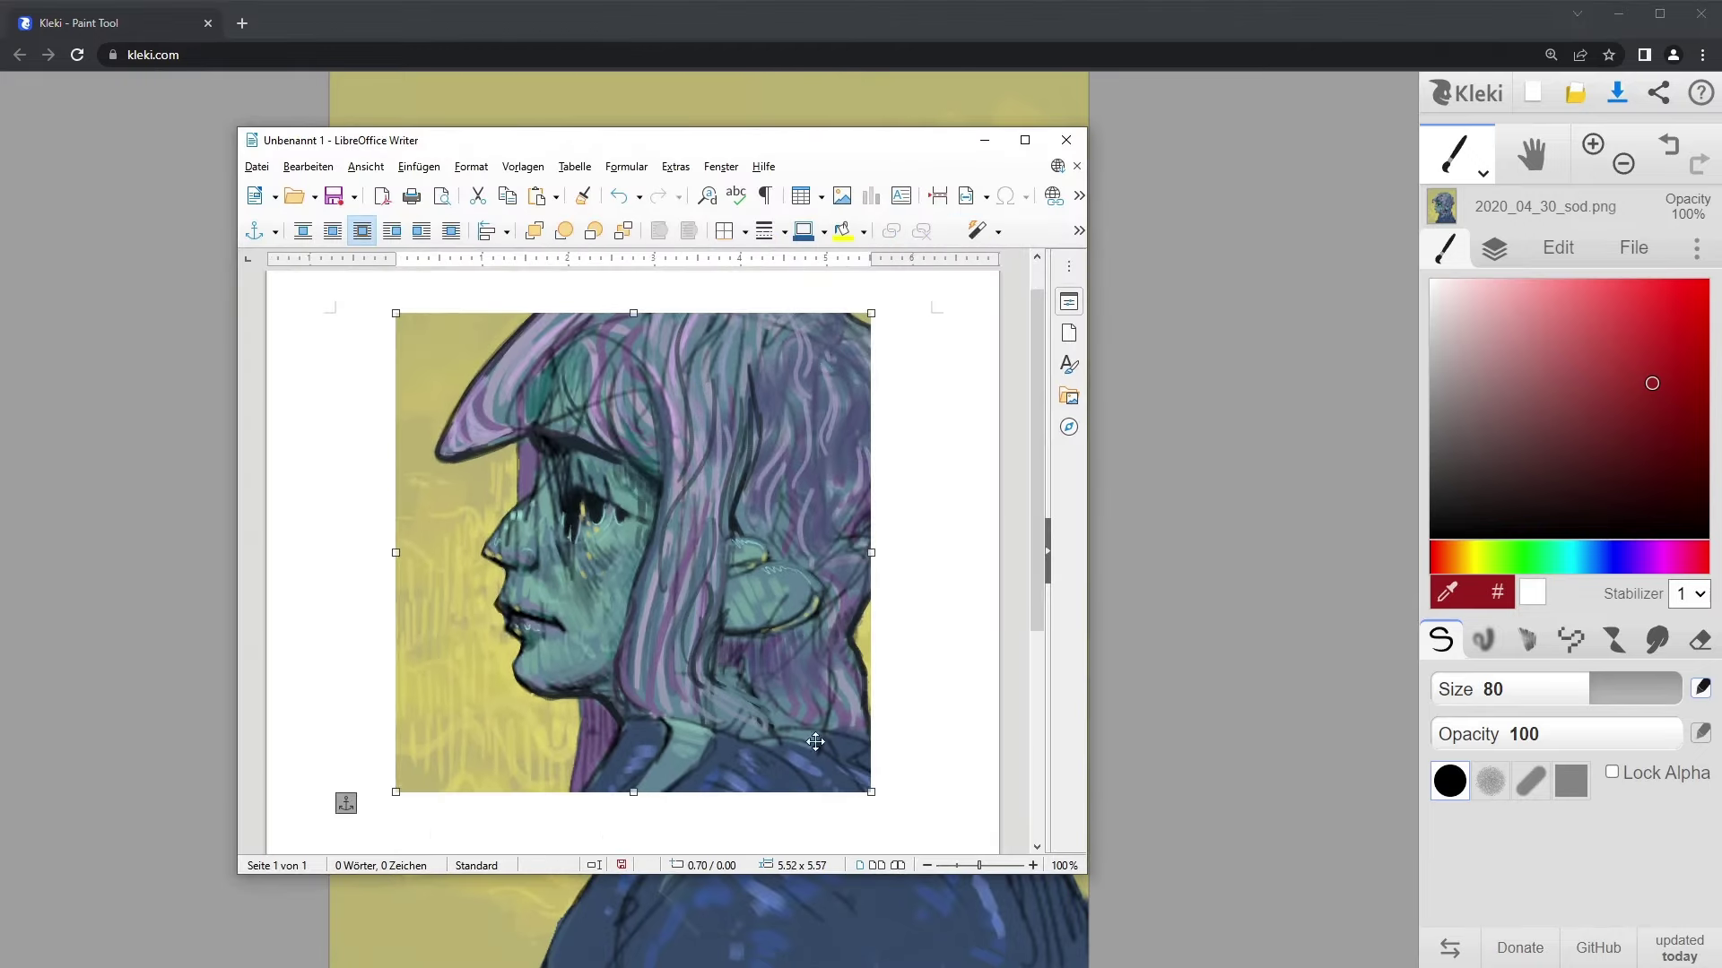
{"action": "key", "text": "alt+Tab"}
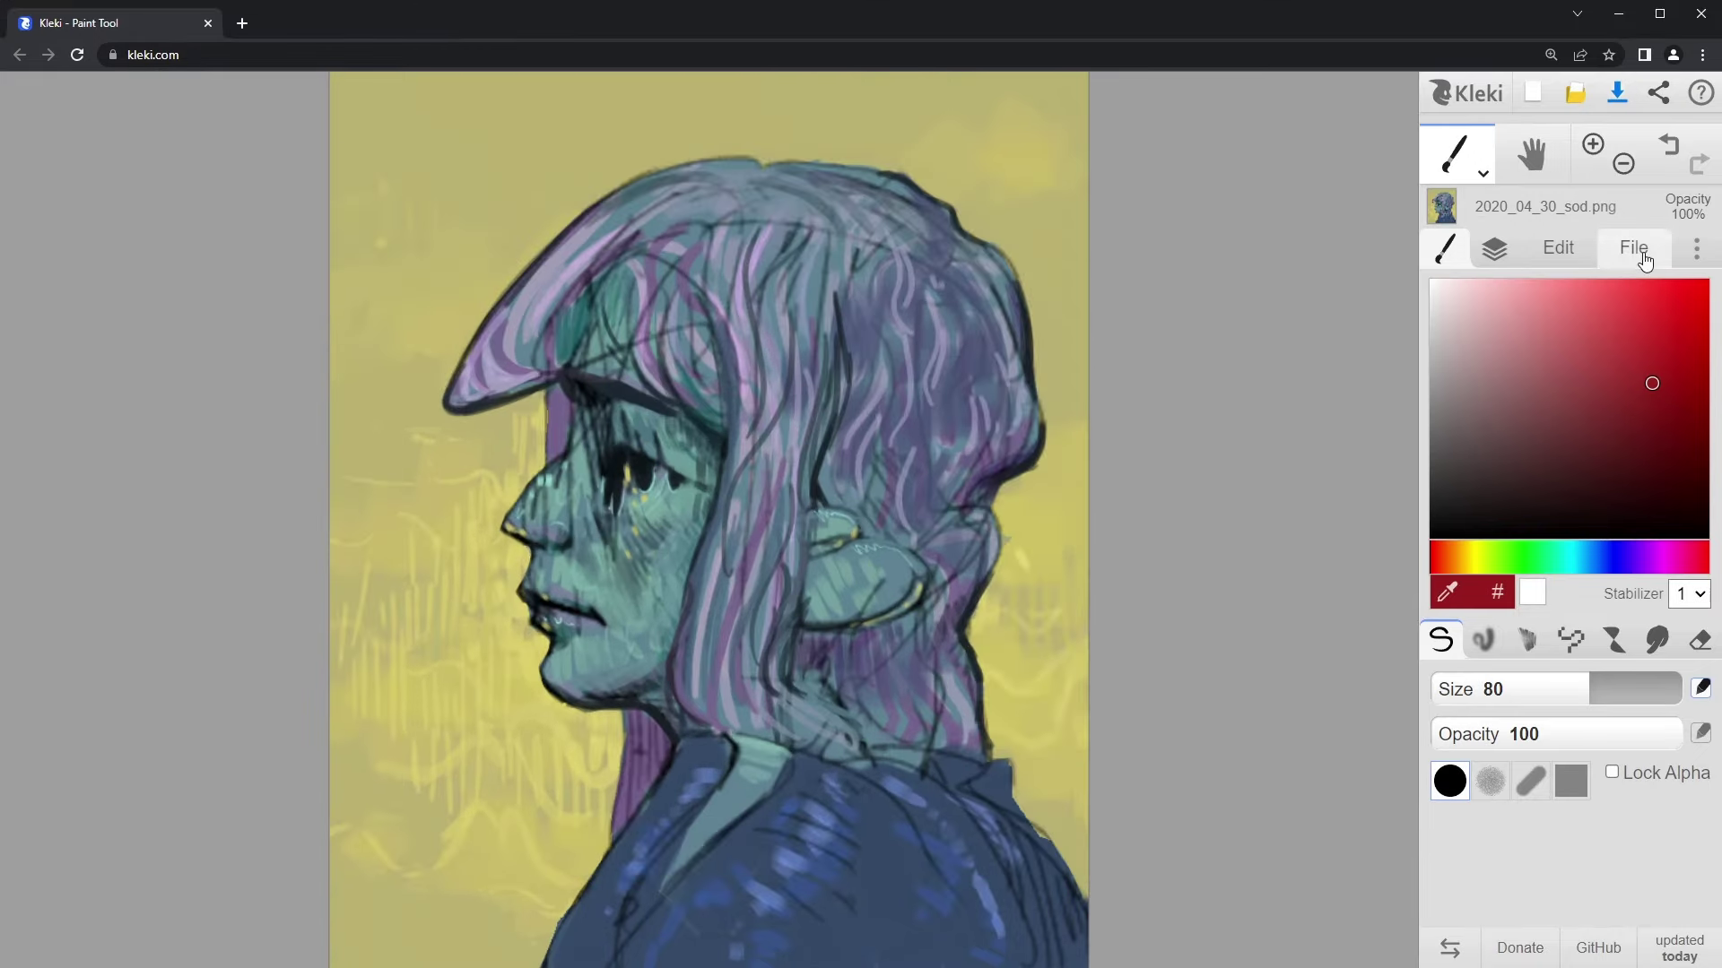
Step: Start the Copy command for the portrait from the file options
{"action": "left_click", "coordinate": [1641, 254]}
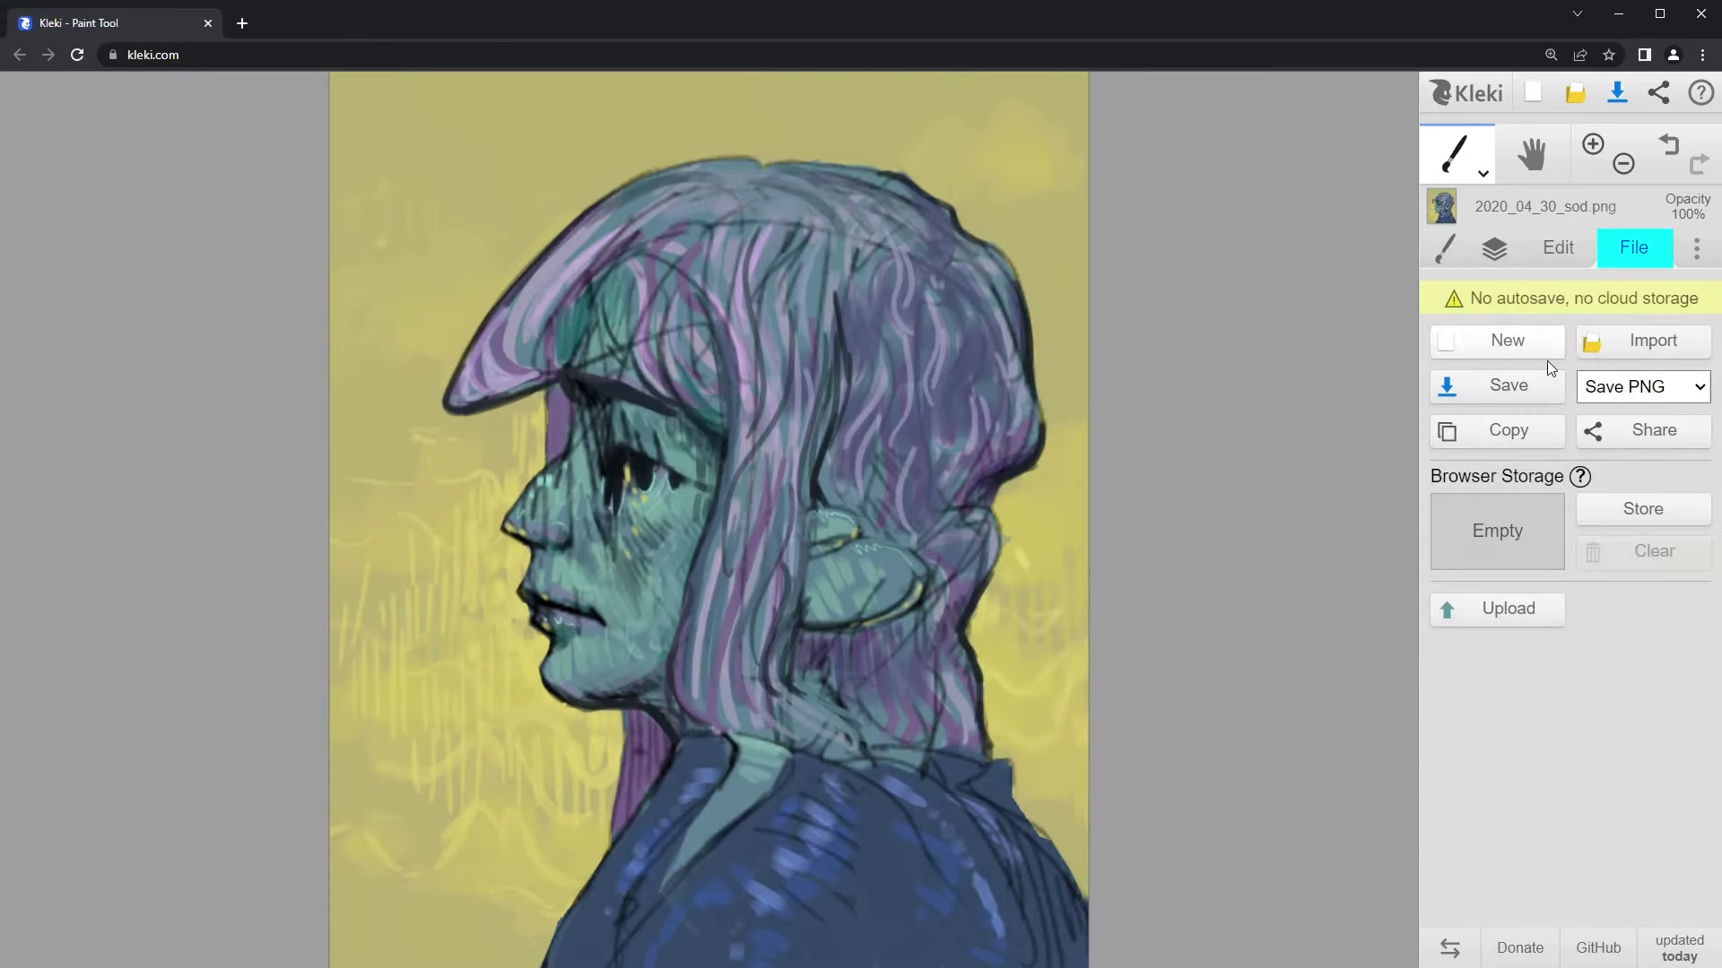
{"action": "left_click", "coordinate": [1498, 434]}
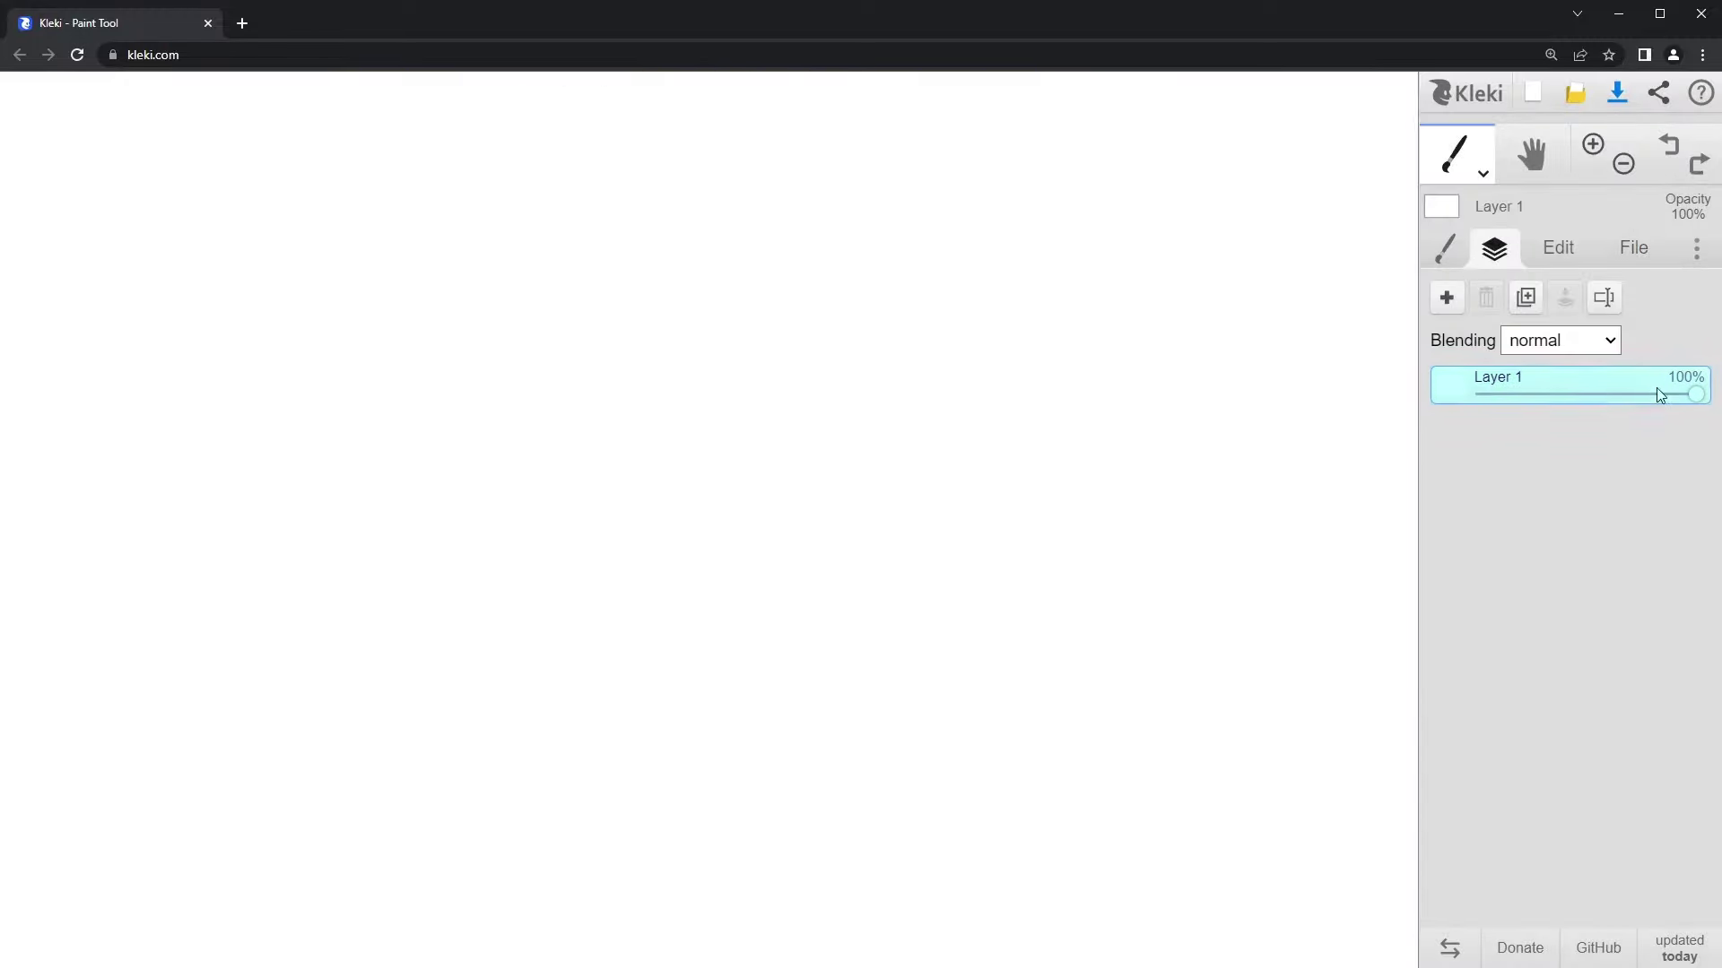
Step: Draw and undo a trial stroke on Layer 1, and add a second layer with a green zigzag running diagonally down the canvas
{"action": "mouse_move", "coordinate": [554, 287]}
{"action": "left_mouse_down"}
{"action": "mouse_move", "coordinate": [569, 484]}
{"action": "mouse_move", "coordinate": [927, 745]}
{"action": "mouse_move", "coordinate": [1089, 780]}
{"action": "left_mouse_up"}
{"action": "key", "text": "ctrl+z"}
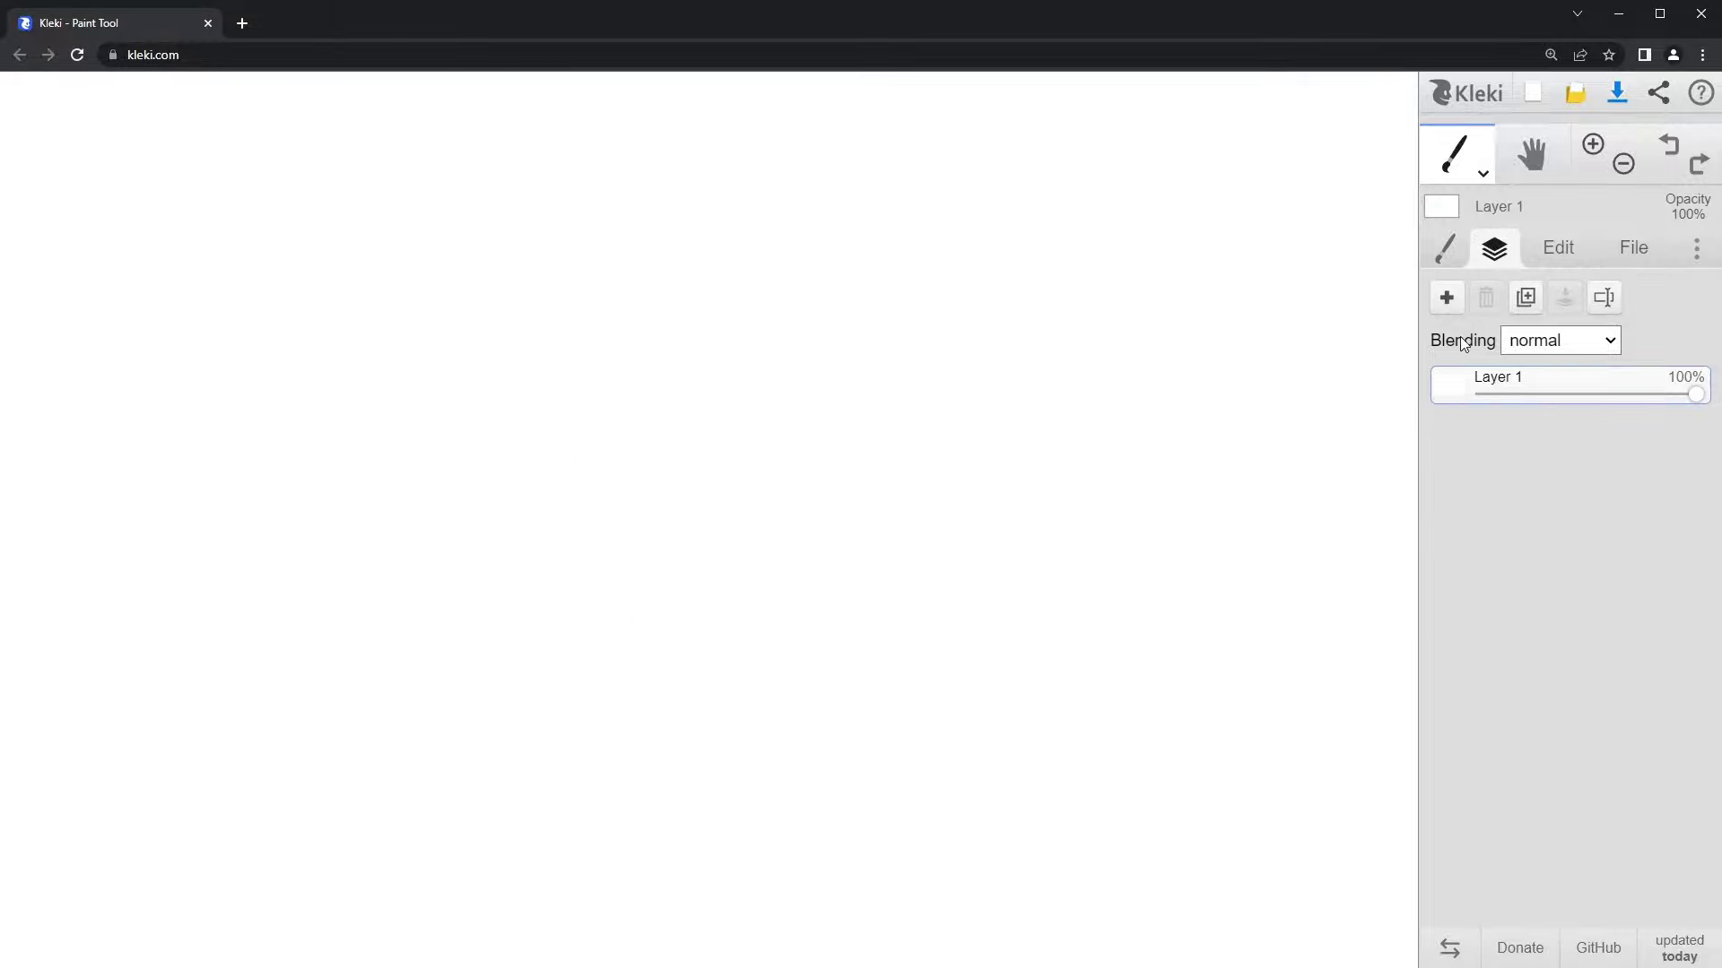
{"action": "left_click", "coordinate": [1446, 299]}
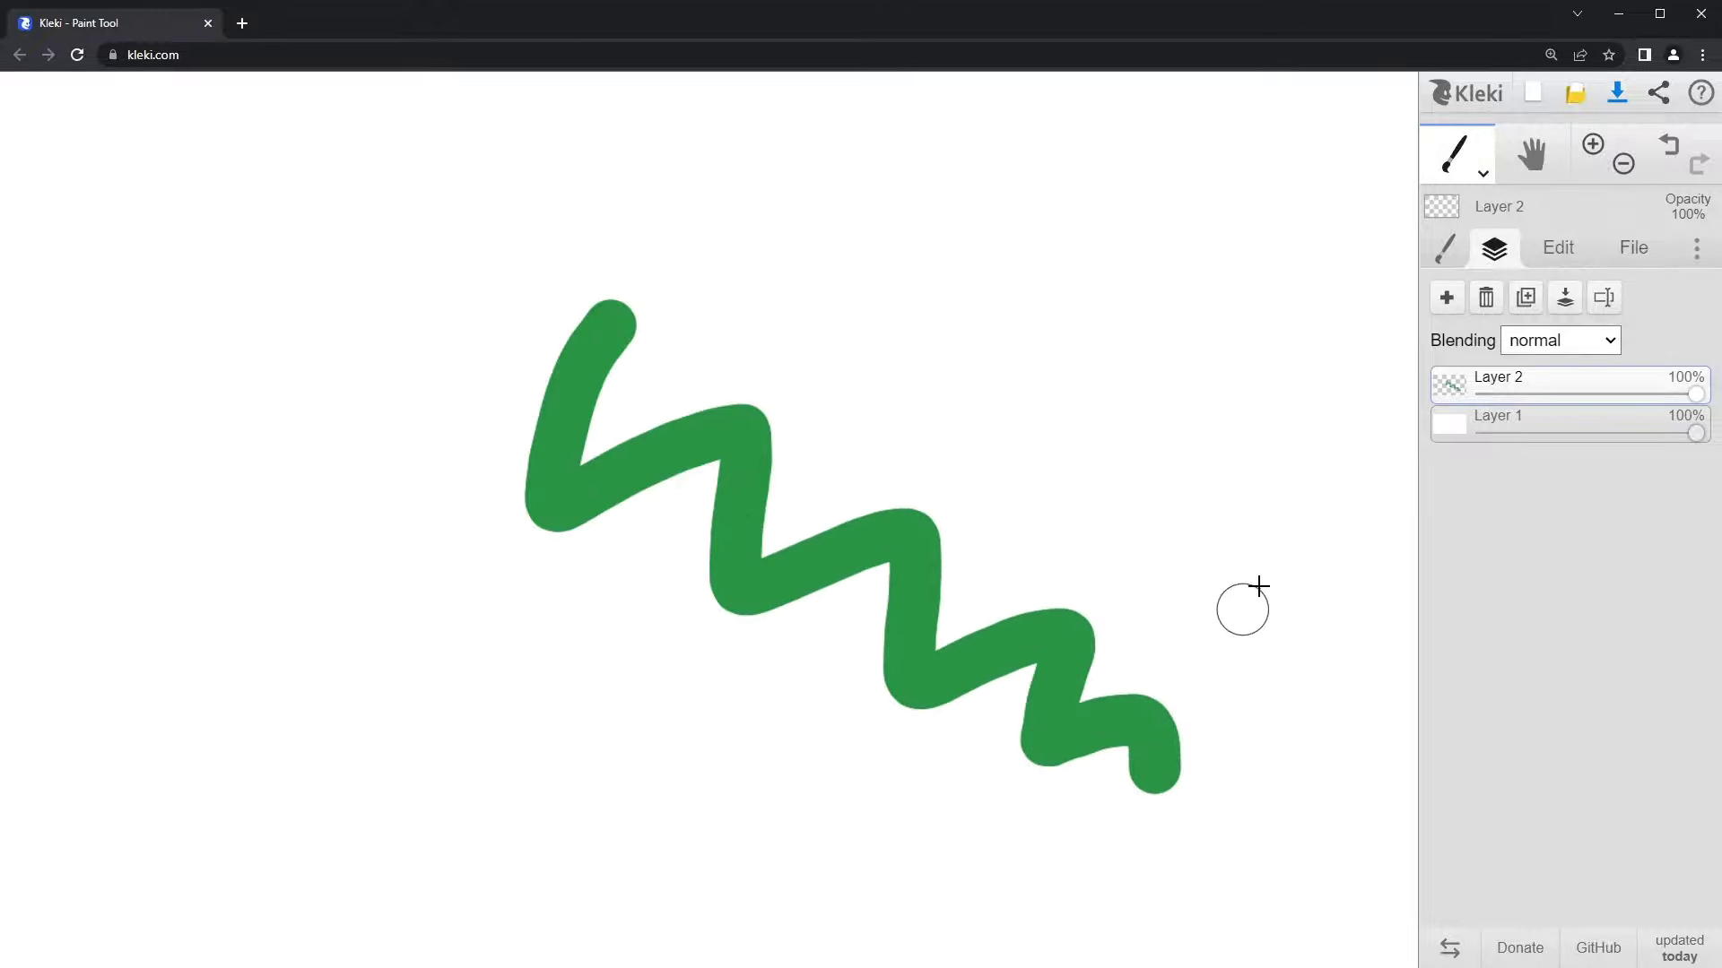
{"action": "mouse_move", "coordinate": [1450, 395]}
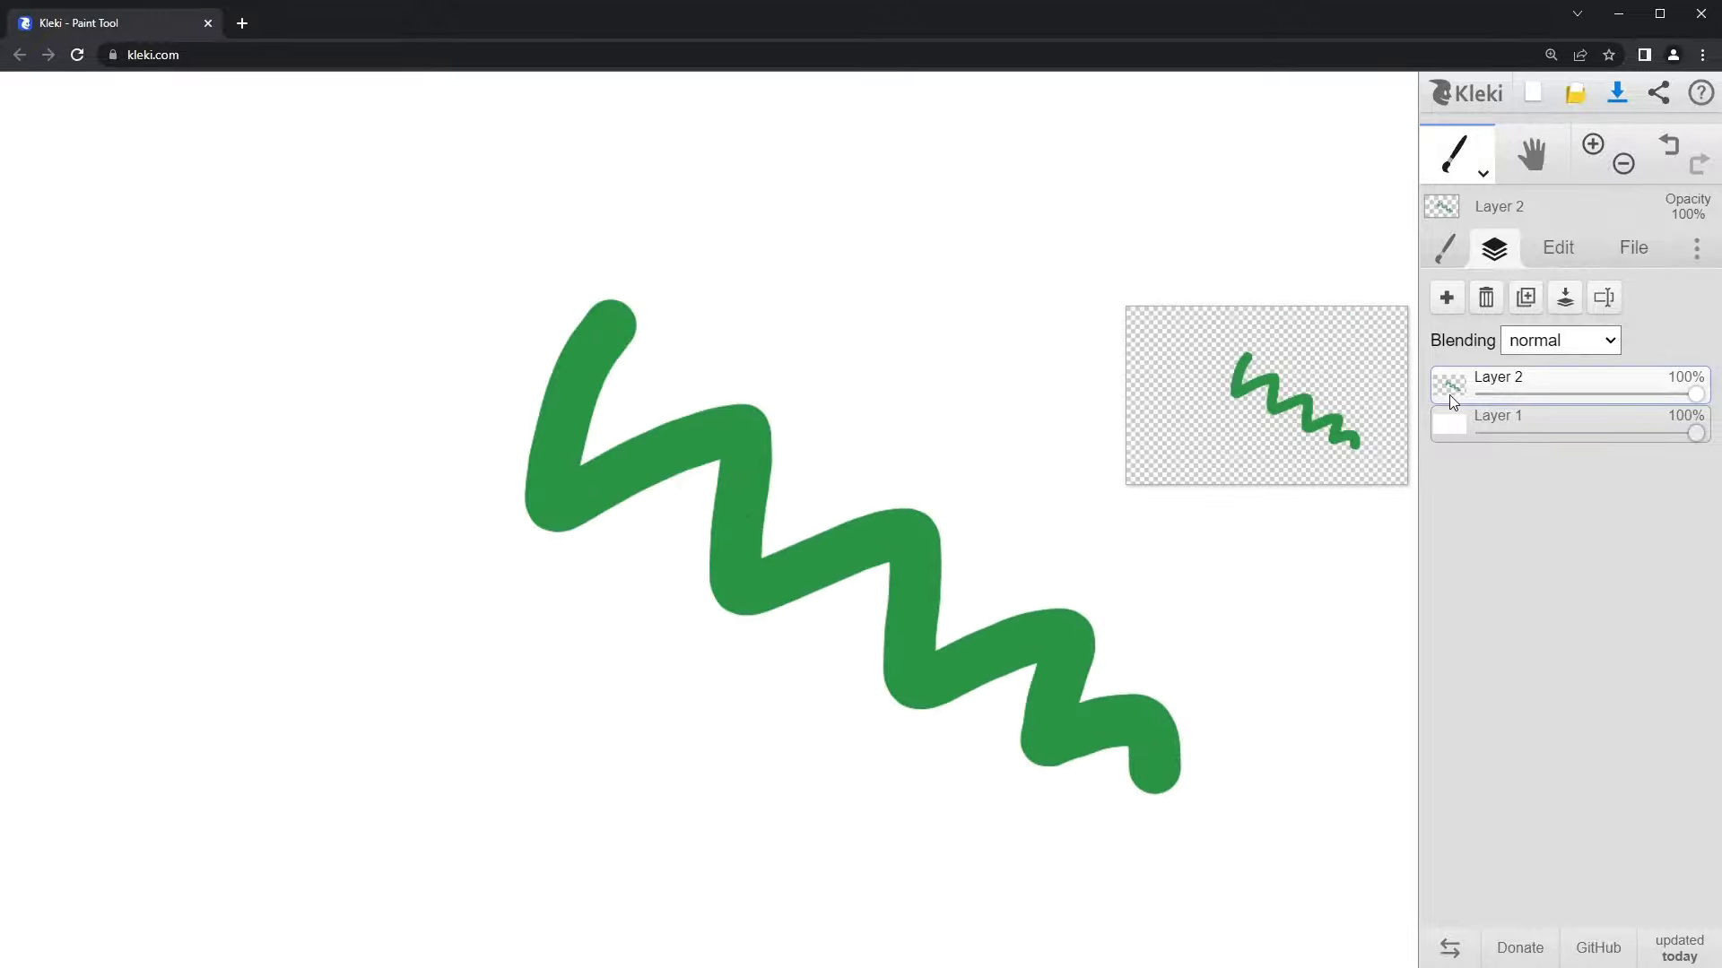
Step: Add a third layer and paint a bright blue-violet zigzag on it, crossing over the green one
{"action": "left_click", "coordinate": [1445, 300]}
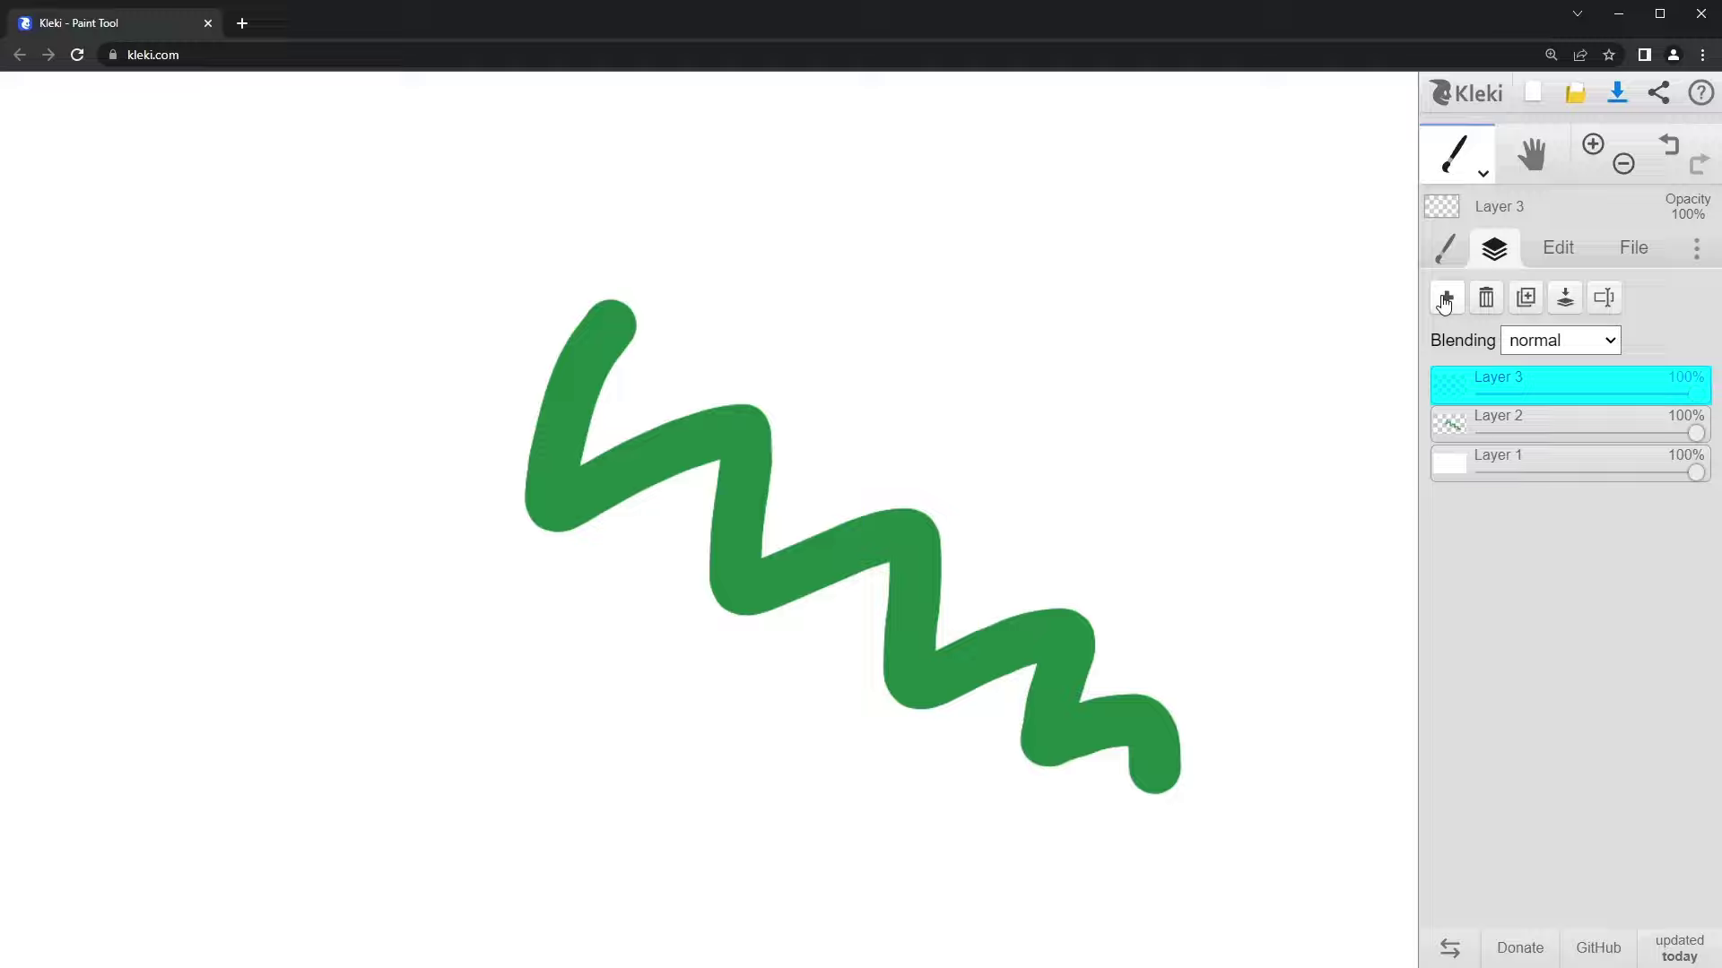
{"action": "left_click", "coordinate": [1445, 254]}
{"action": "left_click_drag", "start_coordinate": [1601, 558], "coordinate": [1624, 563]}
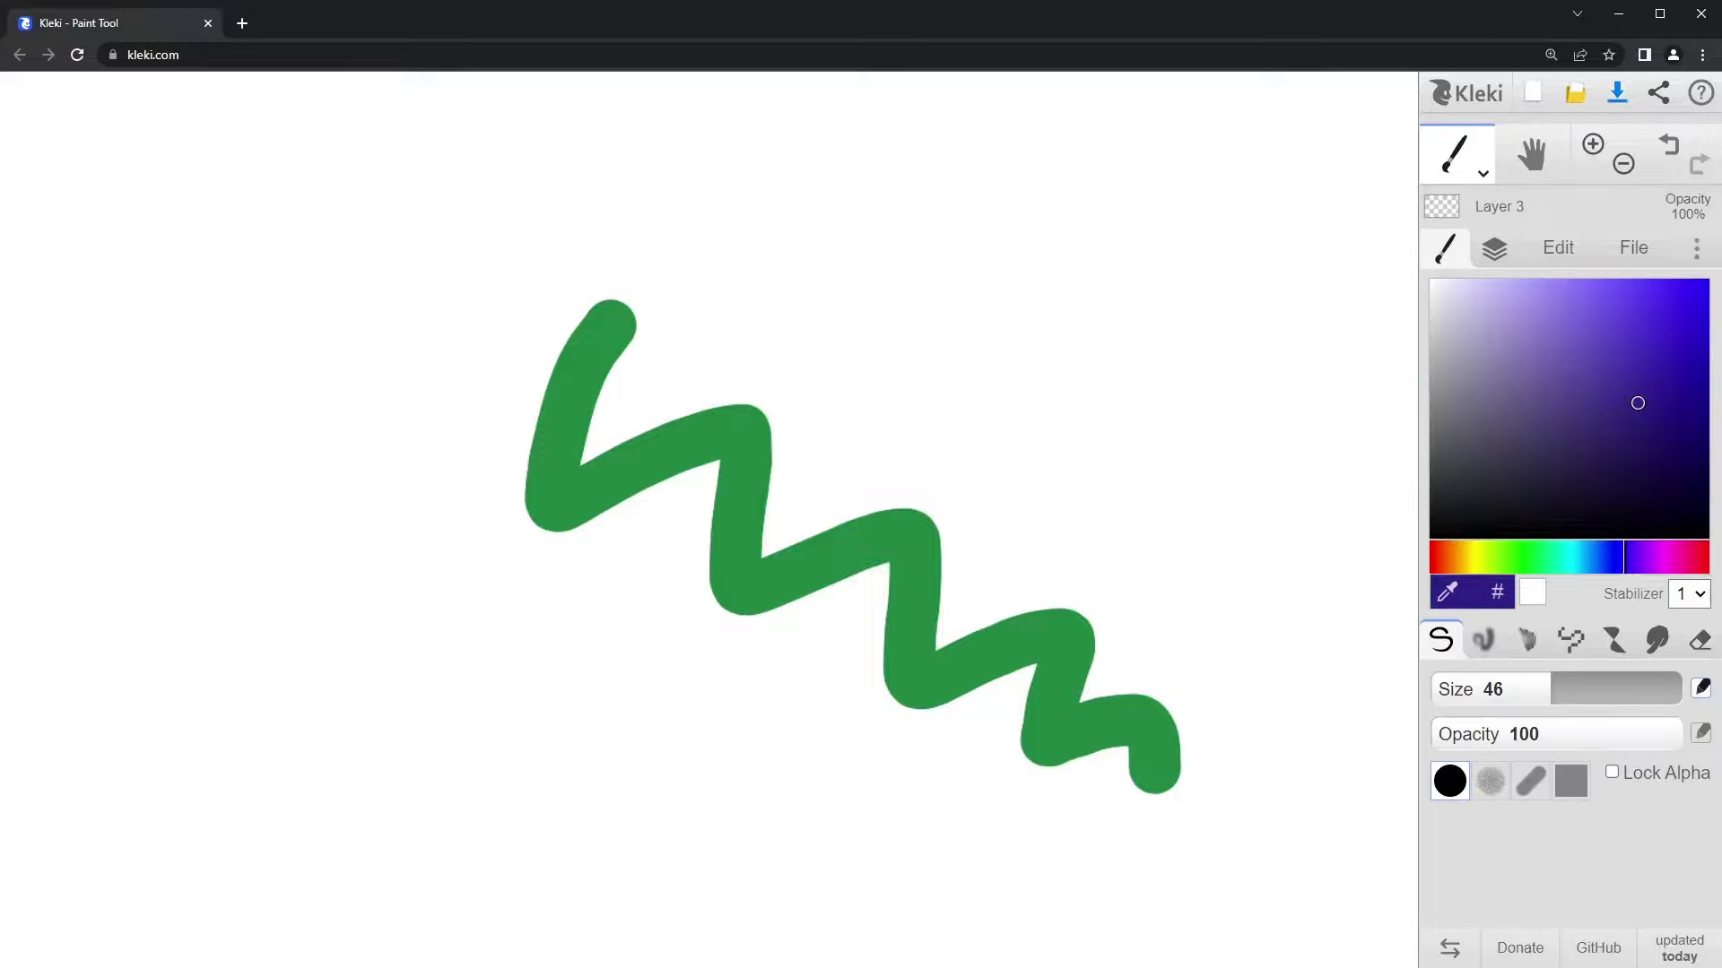
{"action": "left_click_drag", "start_coordinate": [1637, 403], "coordinate": [1641, 309]}
{"action": "left_click", "coordinate": [1494, 251]}
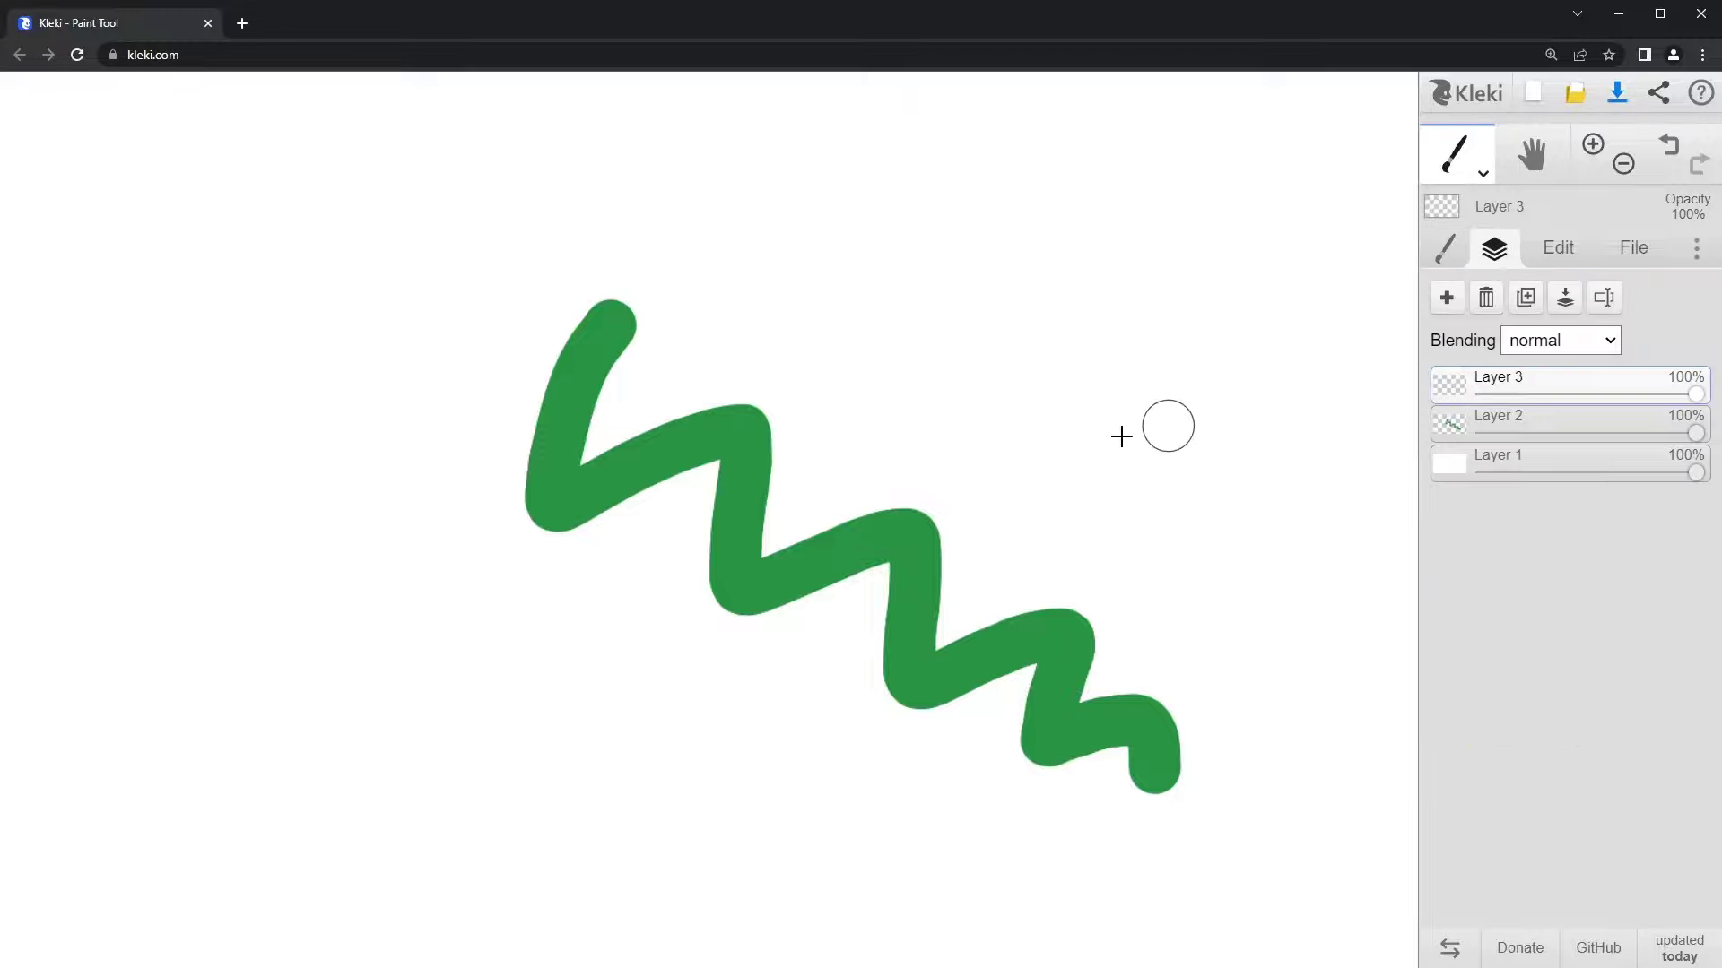
{"action": "mouse_move", "coordinate": [1224, 496]}
{"action": "left_mouse_down"}
{"action": "mouse_move", "coordinate": [906, 485]}
{"action": "mouse_move", "coordinate": [708, 641]}
{"action": "mouse_move", "coordinate": [448, 686]}
{"action": "left_mouse_up"}
Step: Move Layer 3 below Layer 2 in the layer order
{"action": "mouse_move", "coordinate": [1466, 386]}
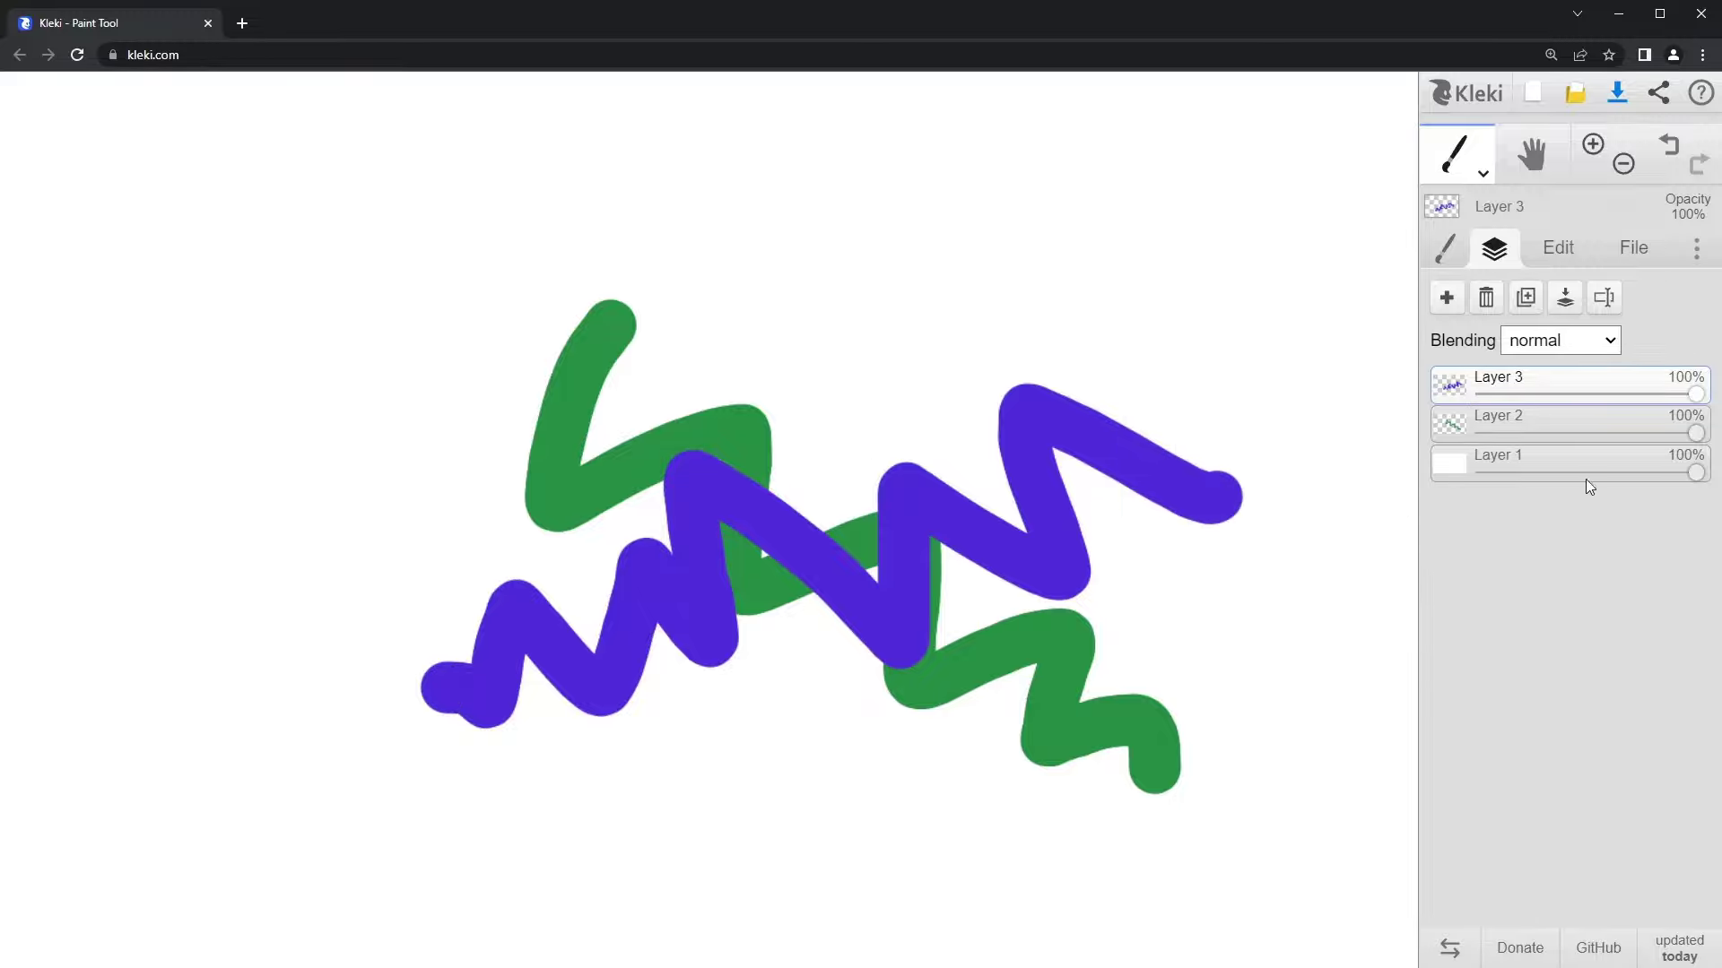
{"action": "left_click_drag", "start_coordinate": [1585, 389], "coordinate": [1585, 426]}
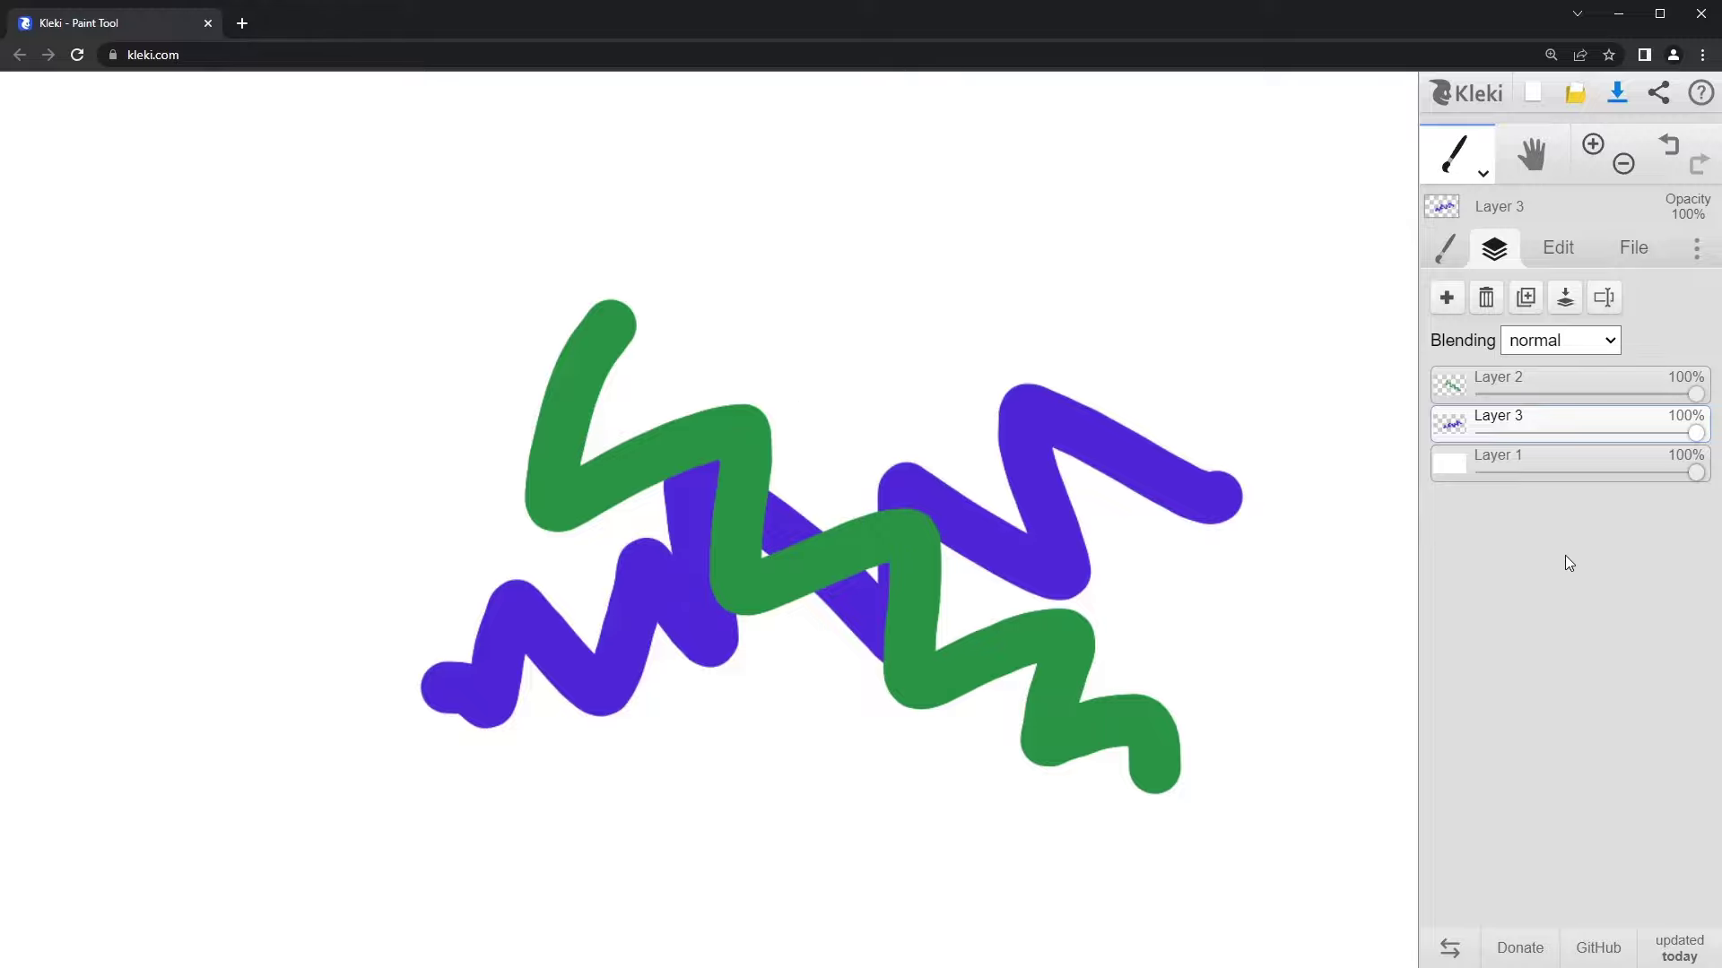
Step: Try out Layer 3's opacity, returning it to 100%, and look through the available blending modes
{"action": "mouse_move", "coordinate": [1695, 433]}
{"action": "left_mouse_down"}
{"action": "mouse_move", "coordinate": [1532, 444]}
{"action": "mouse_move", "coordinate": [1702, 434]}
{"action": "left_mouse_up"}
{"action": "left_click", "coordinate": [1583, 344]}
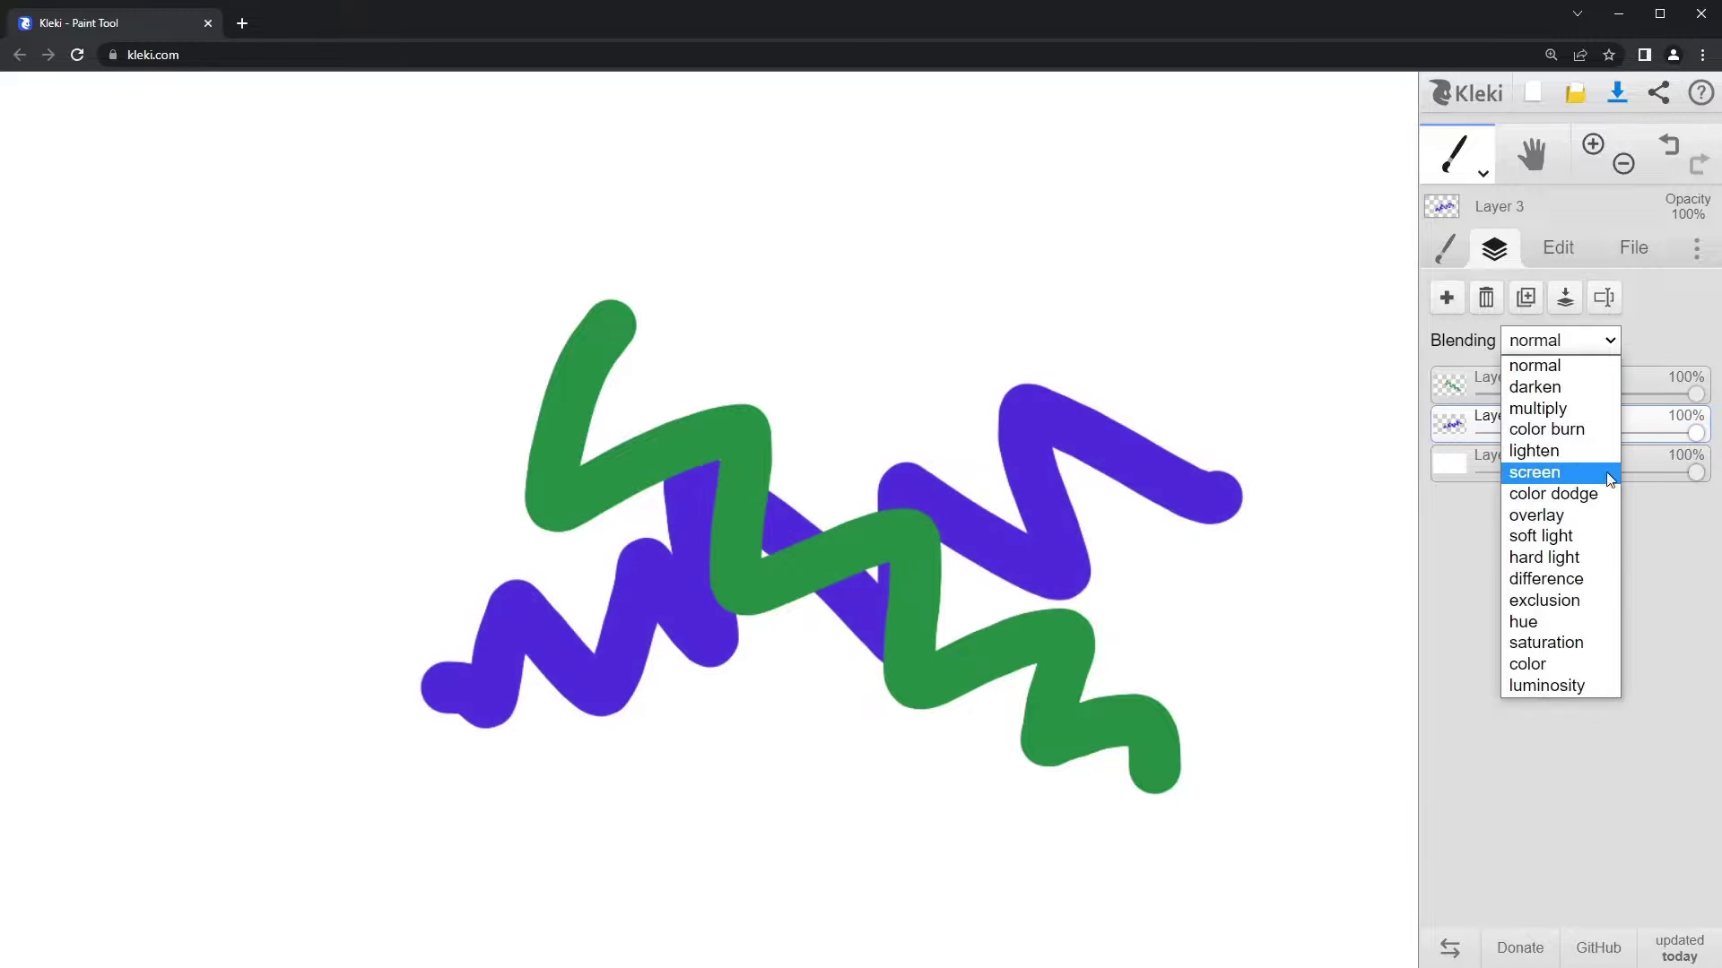
{"action": "left_click", "coordinate": [1668, 552]}
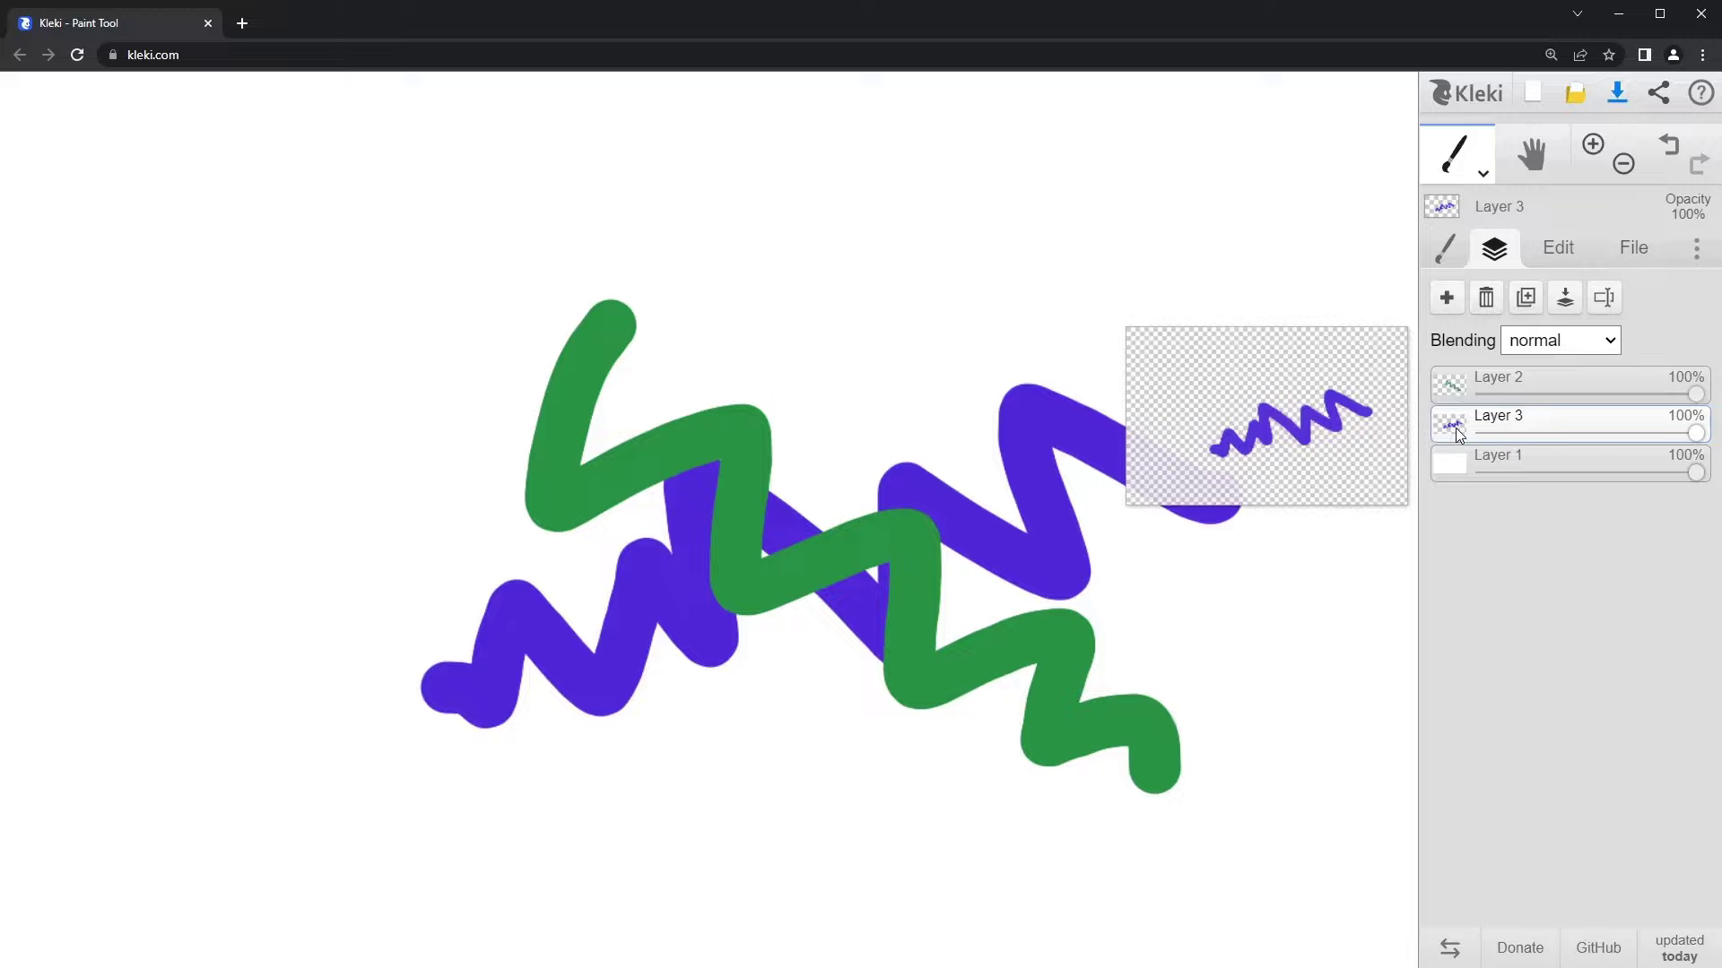
Step: Try the multiply blending mode on Layer 2 and set it back to normal
{"action": "left_click", "coordinate": [1514, 384]}
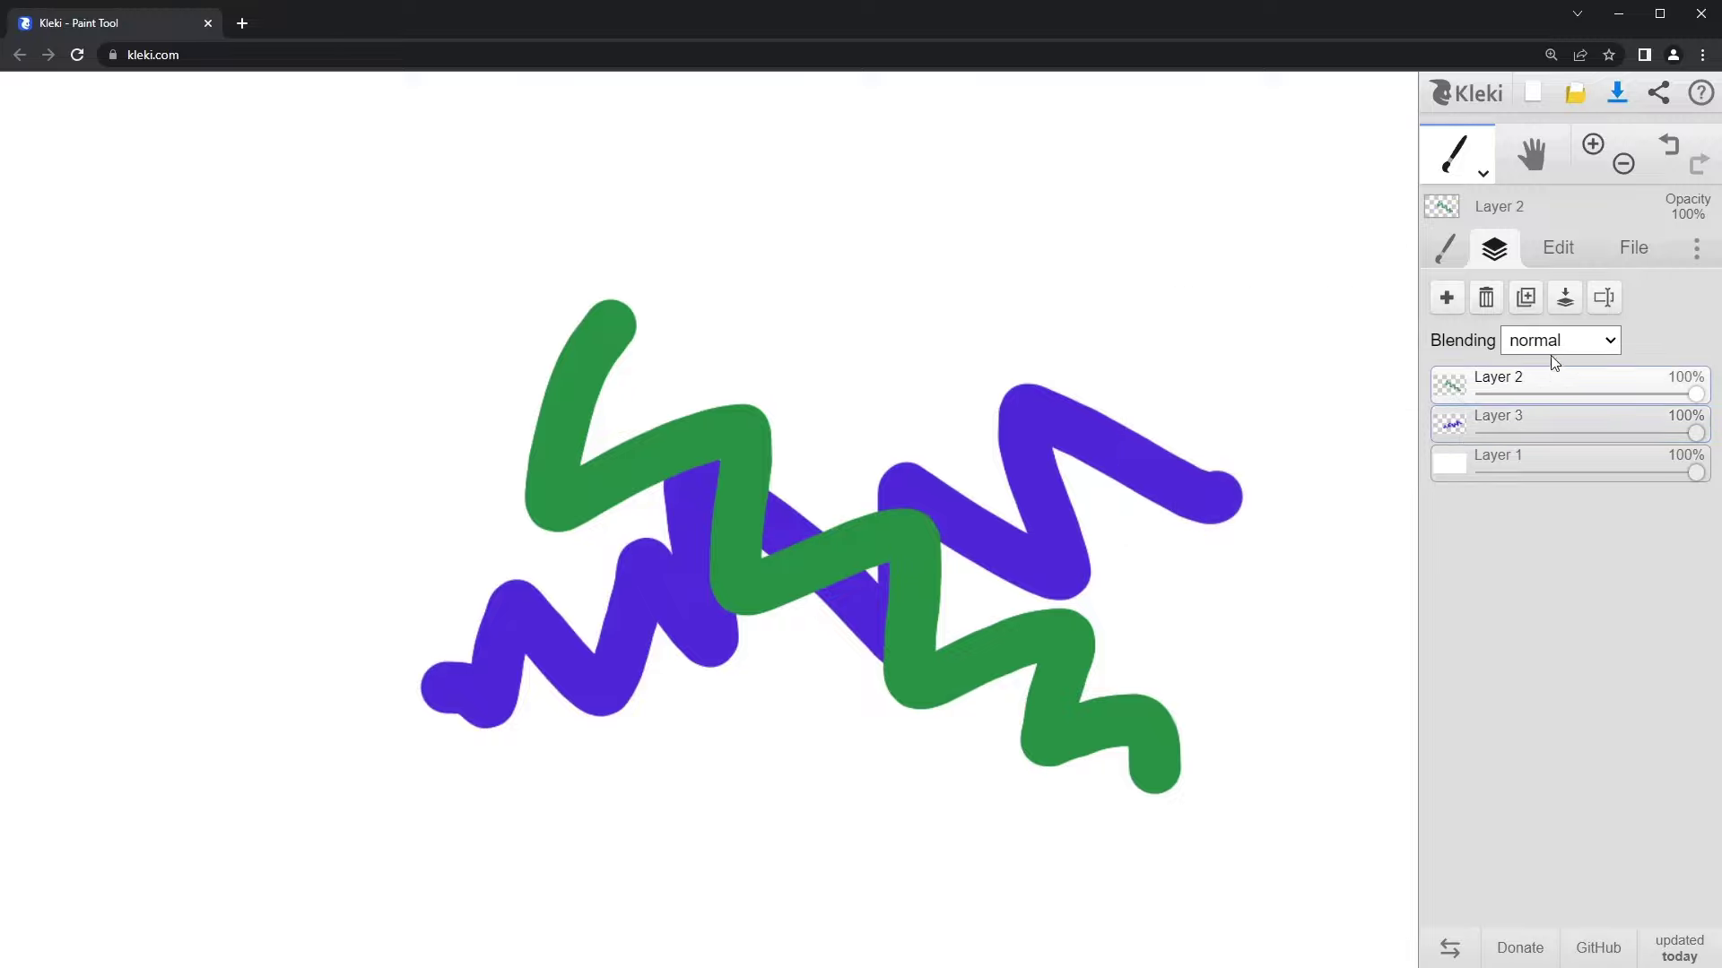
{"action": "left_click", "coordinate": [1556, 342]}
{"action": "left_click", "coordinate": [1547, 409]}
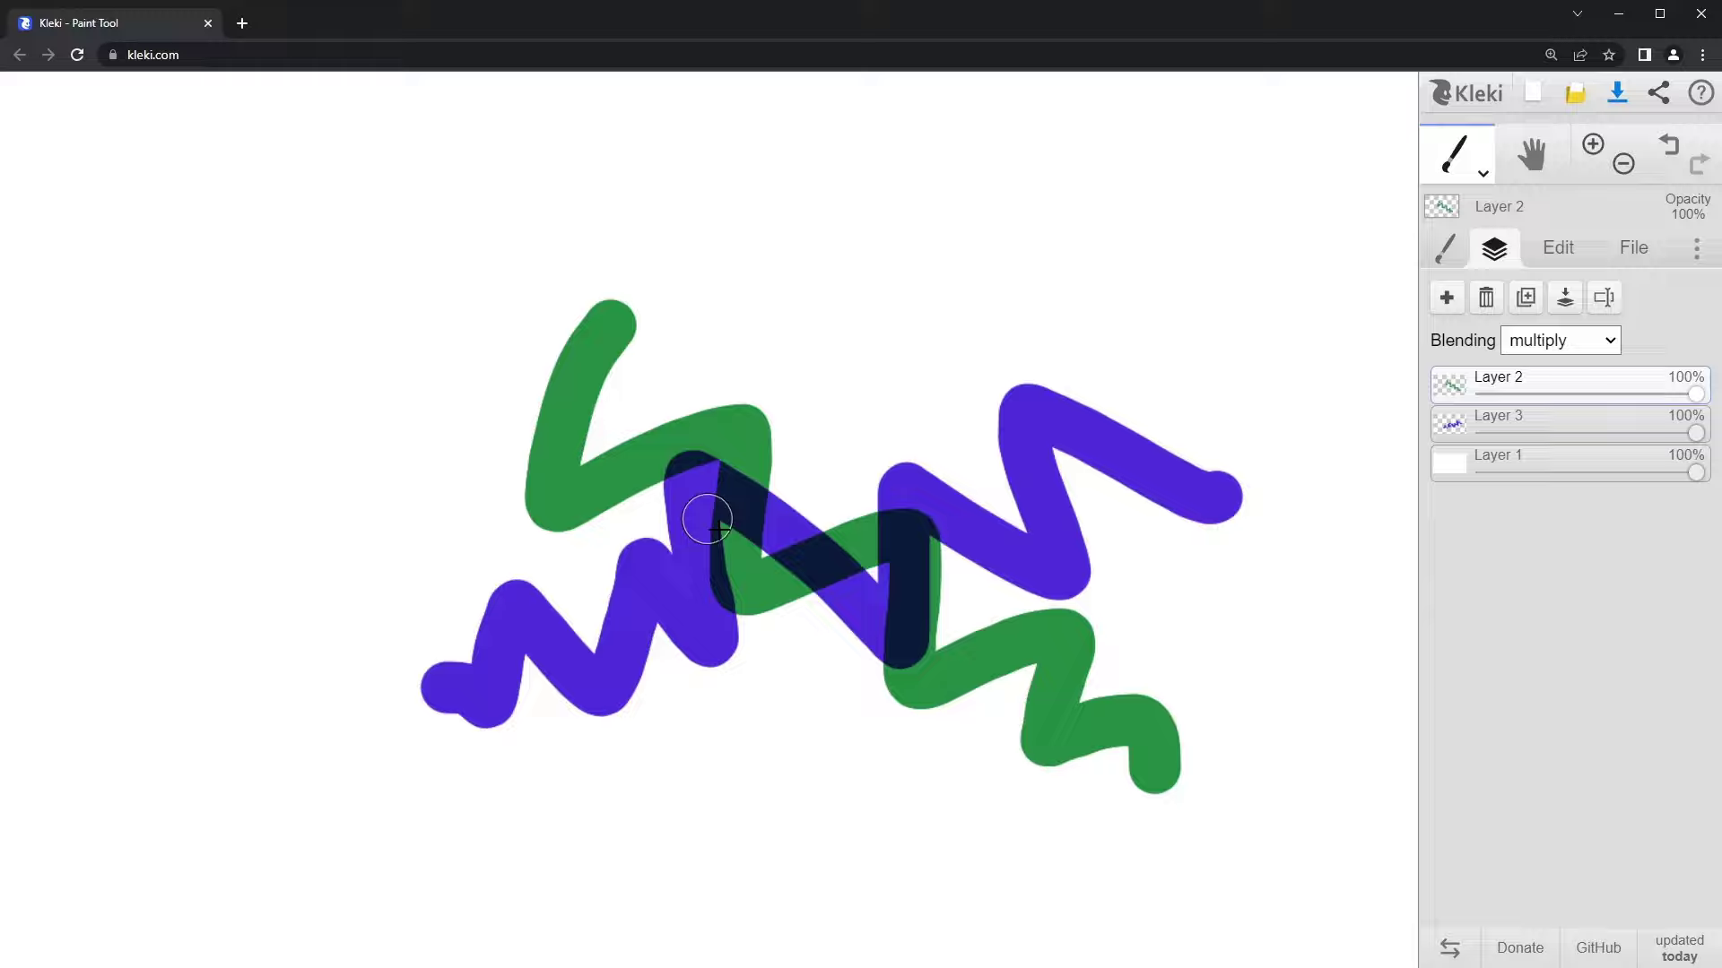
{"action": "left_click", "coordinate": [1605, 341]}
{"action": "left_click", "coordinate": [1566, 369]}
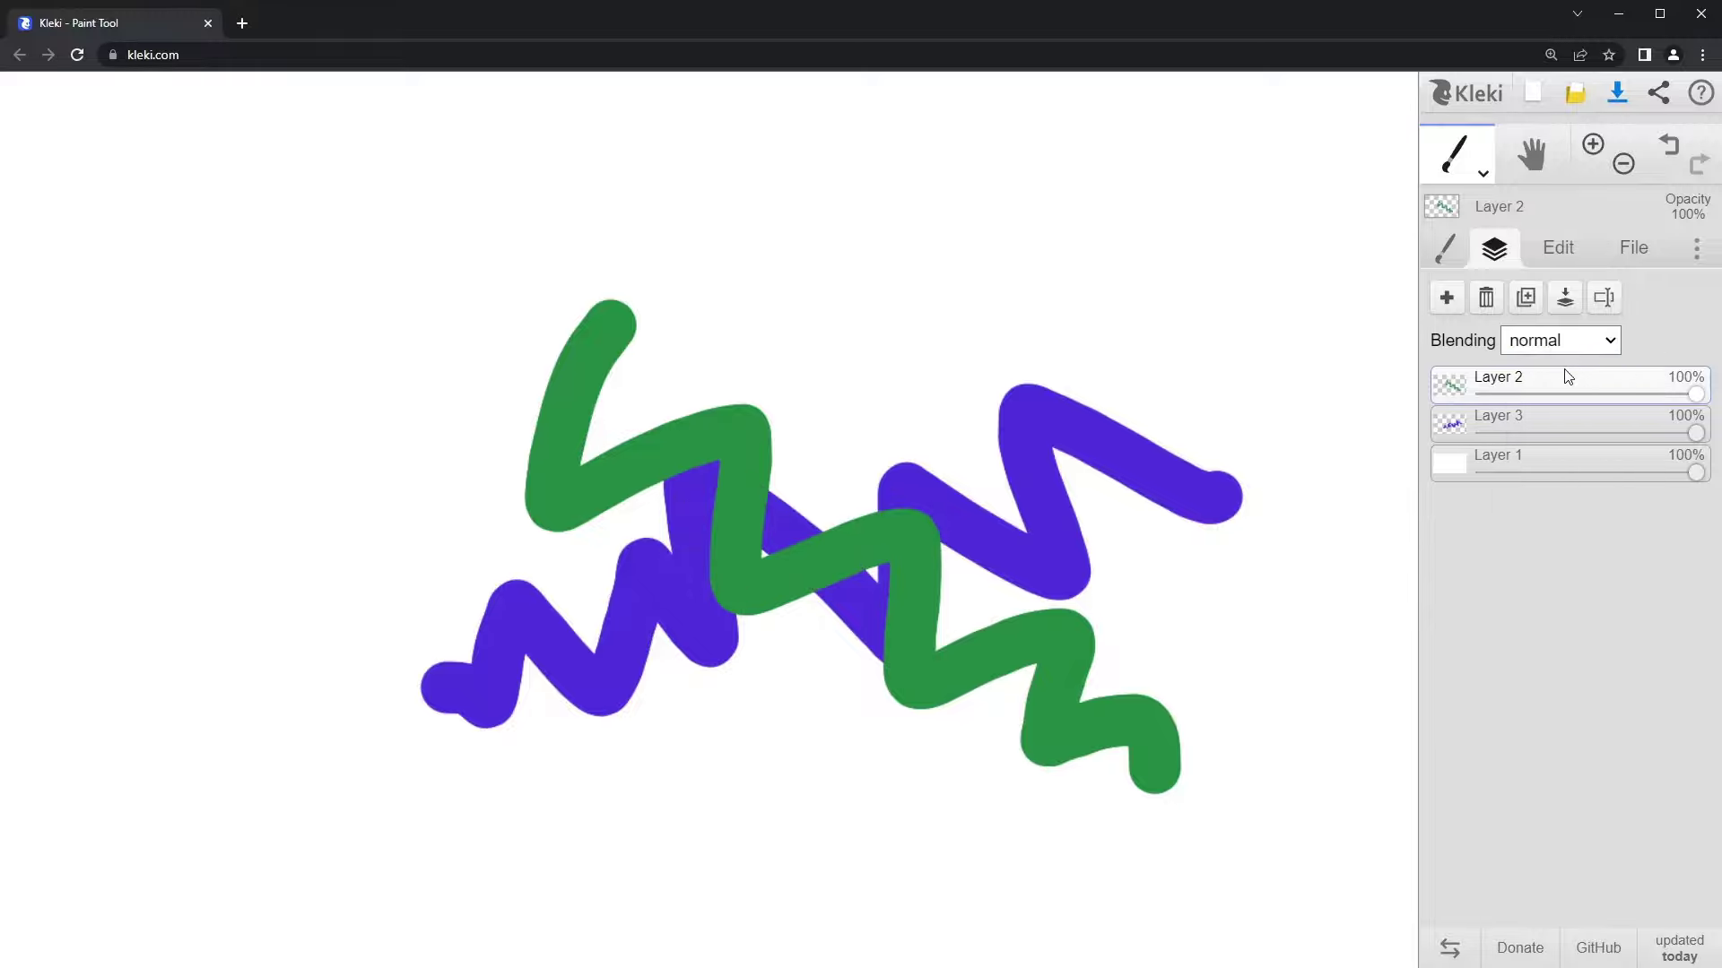
Step: Duplicate Layer 3 and use Transform to shift the copied zigzag up and to the left of the original
{"action": "left_click", "coordinate": [1541, 416]}
{"action": "left_click", "coordinate": [1525, 297]}
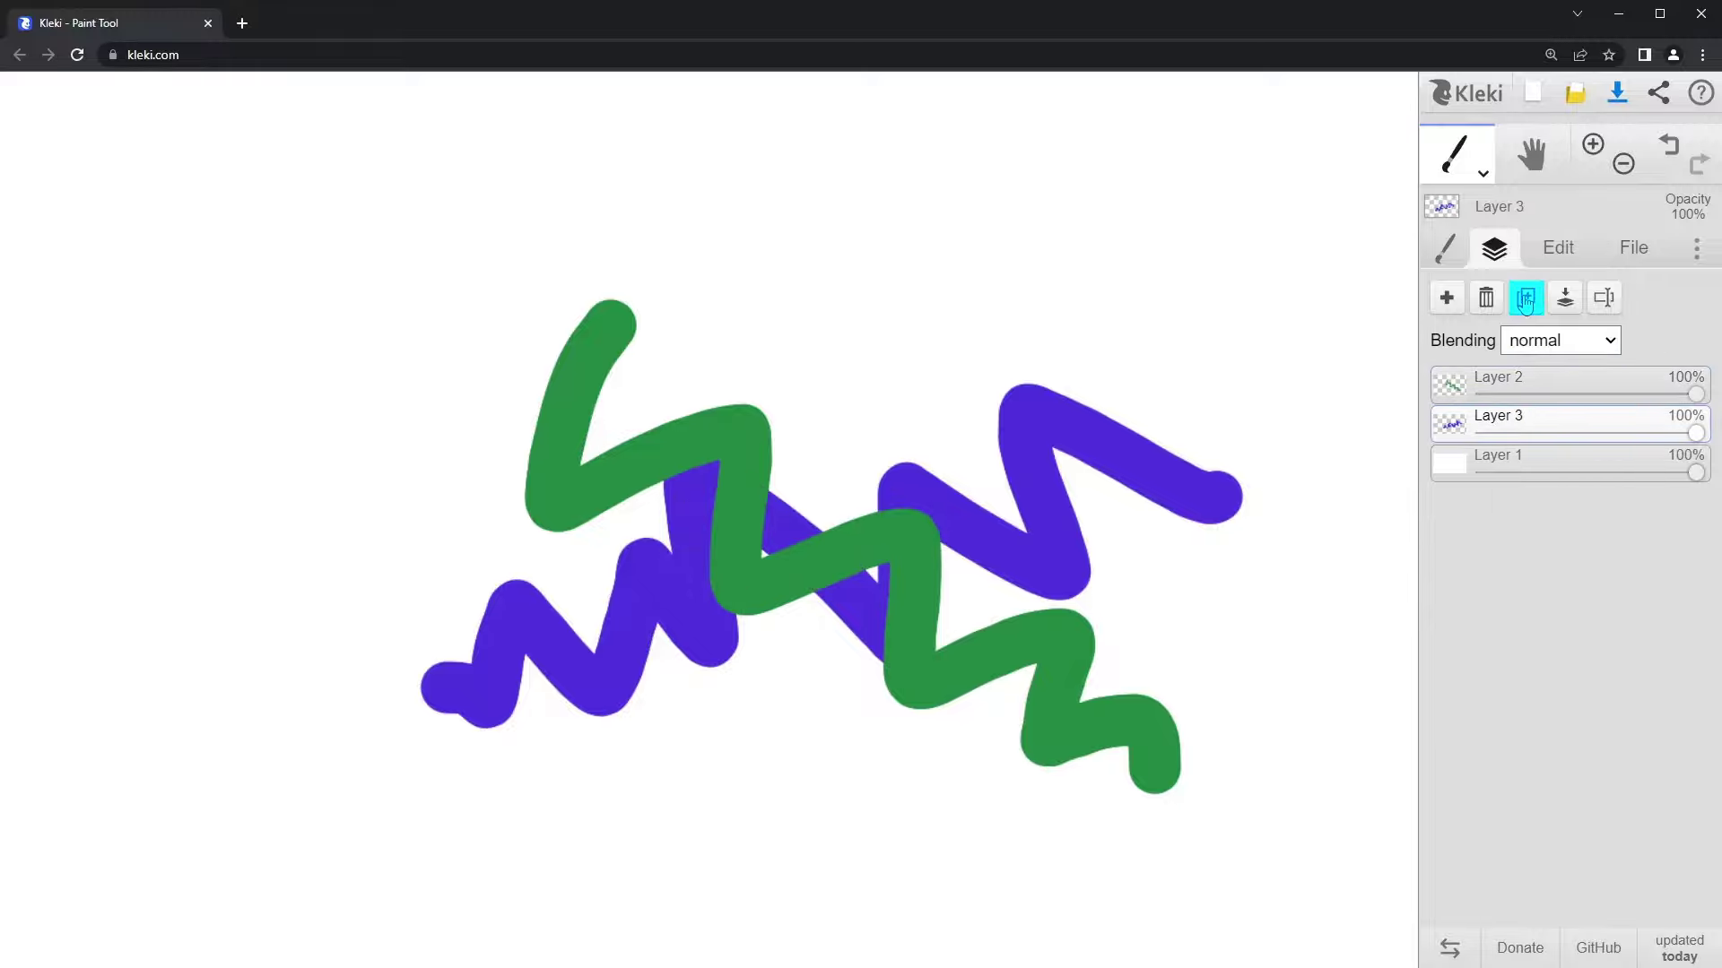
{"action": "left_click", "coordinate": [1558, 247]}
{"action": "left_click", "coordinate": [1602, 393]}
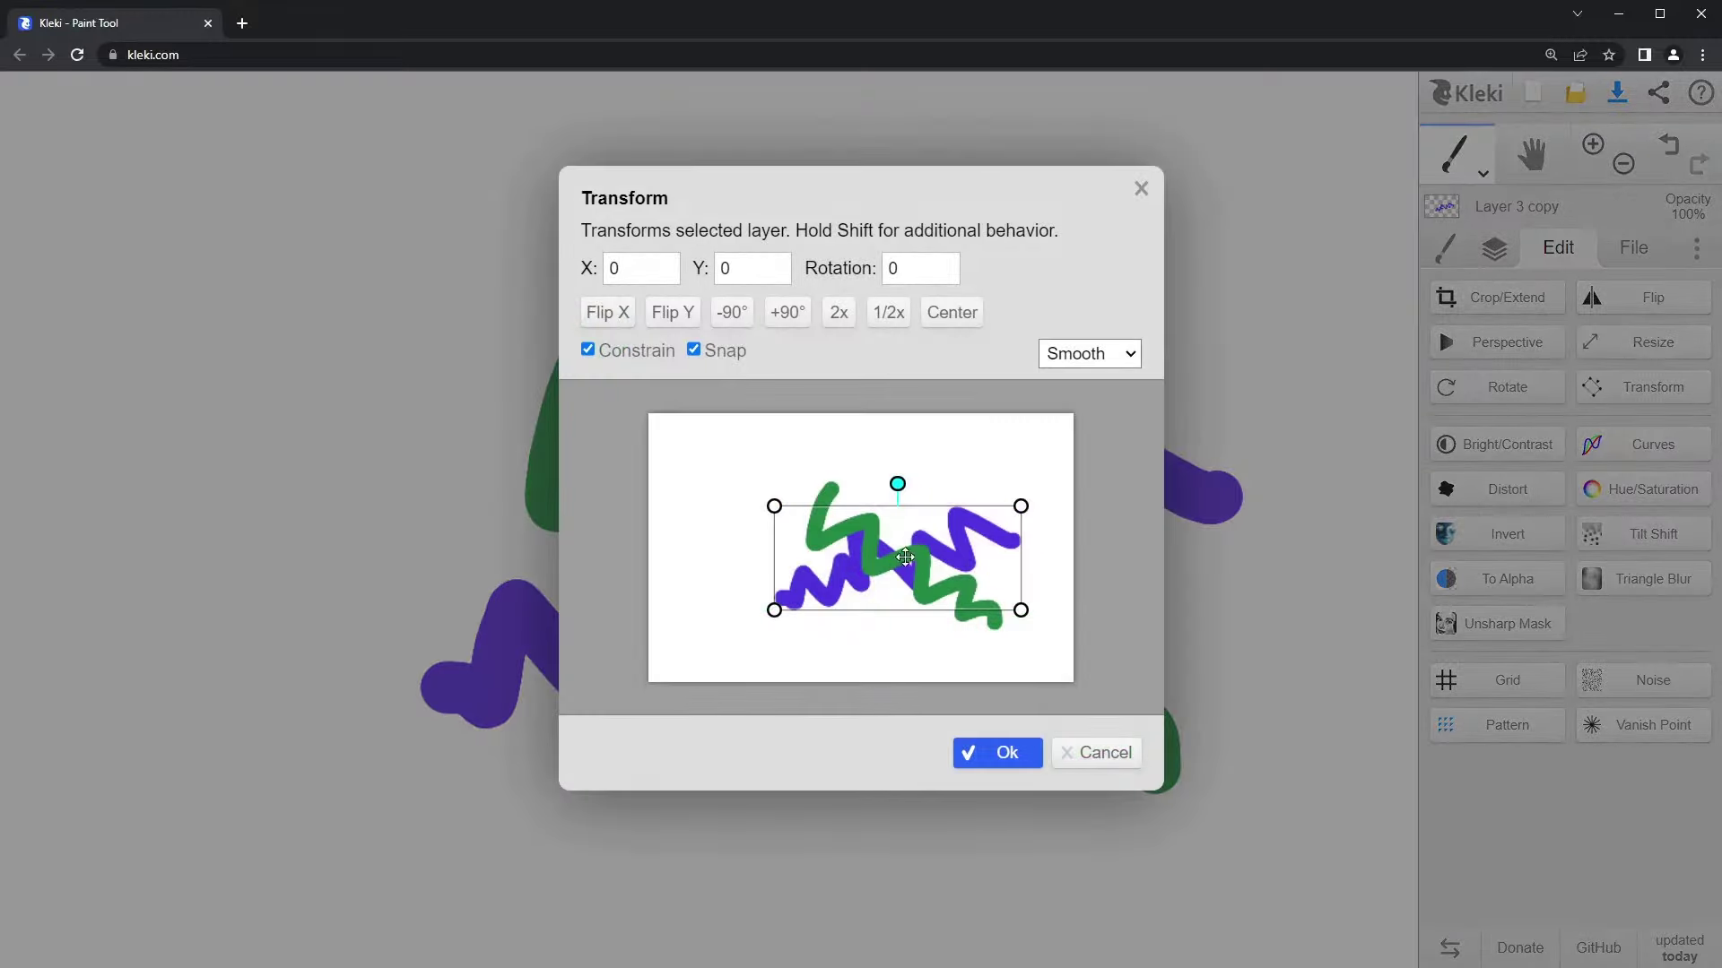
{"action": "left_click", "coordinate": [998, 754]}
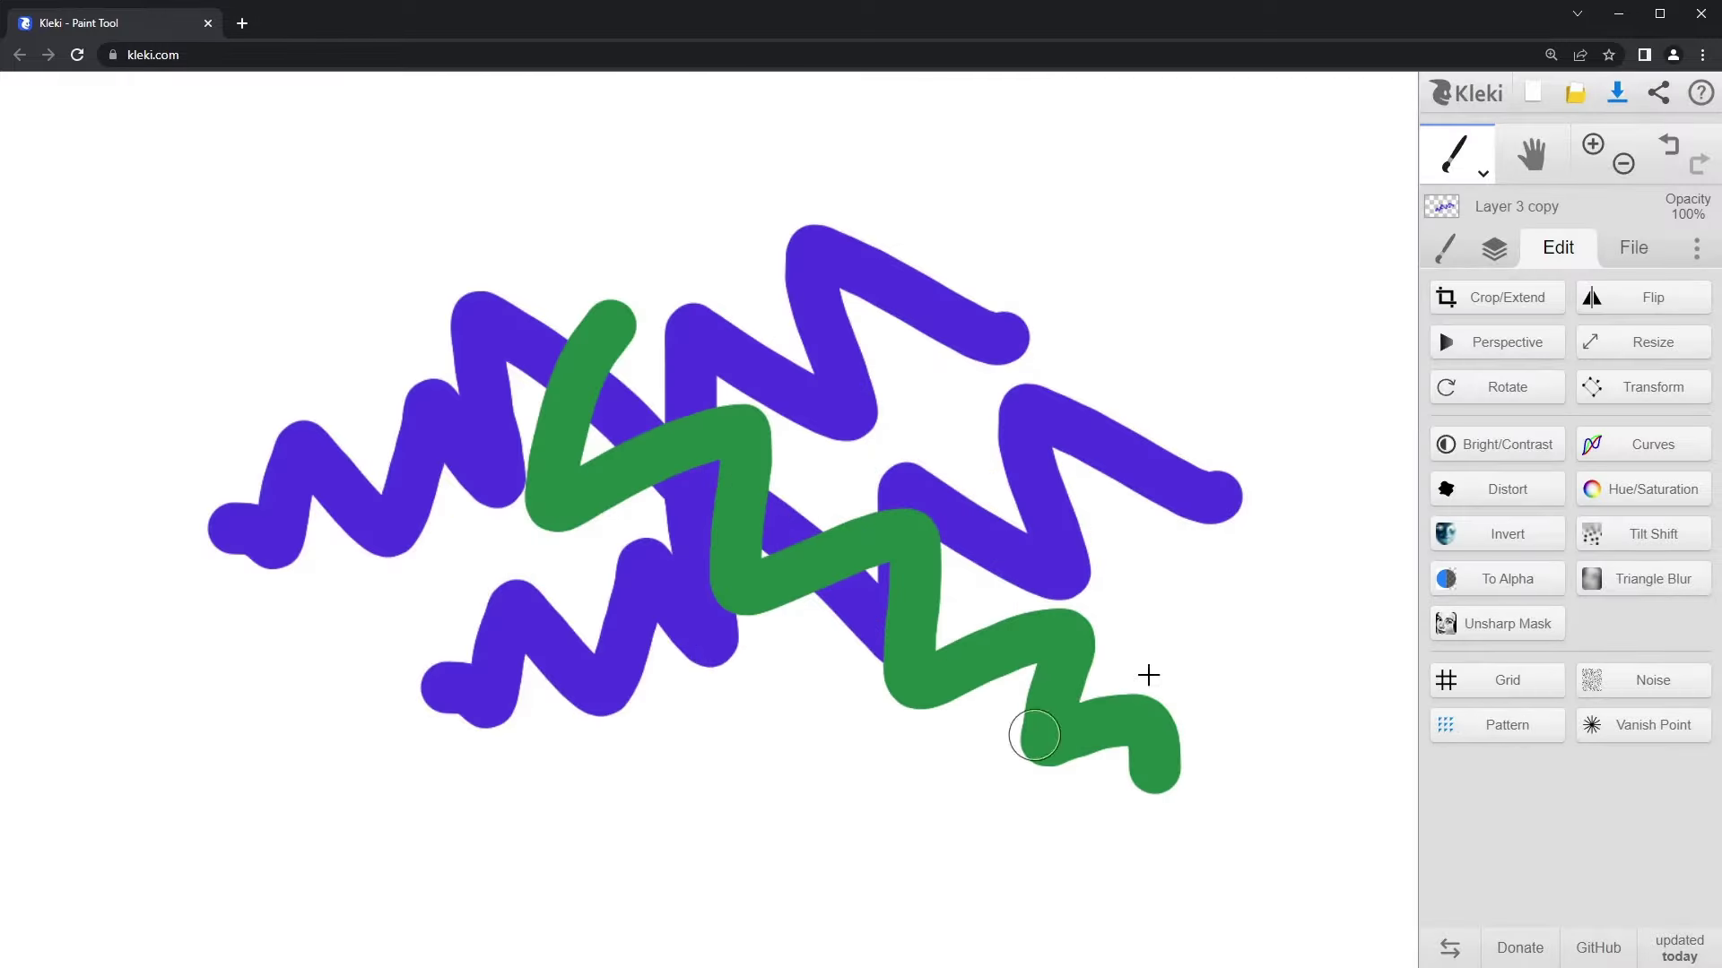
Step: Merge the Layer 3 copy into Layer 3 using the normal mix mode
{"action": "left_click", "coordinate": [1494, 250]}
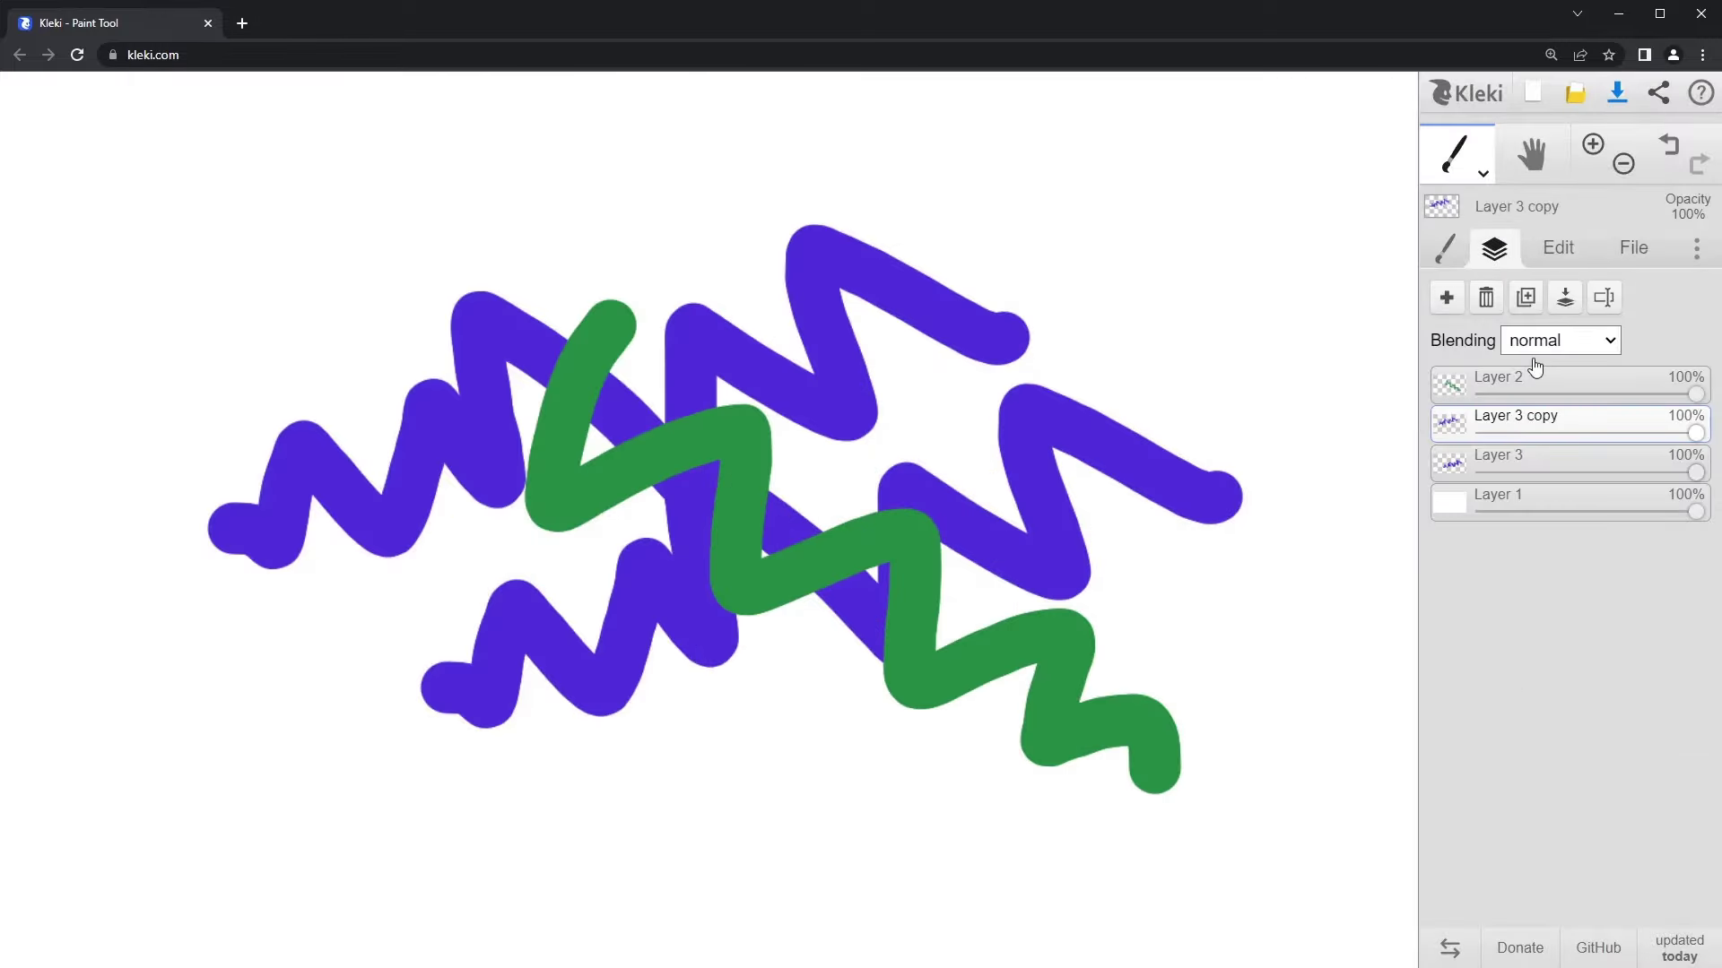
{"action": "left_click", "coordinate": [1566, 299]}
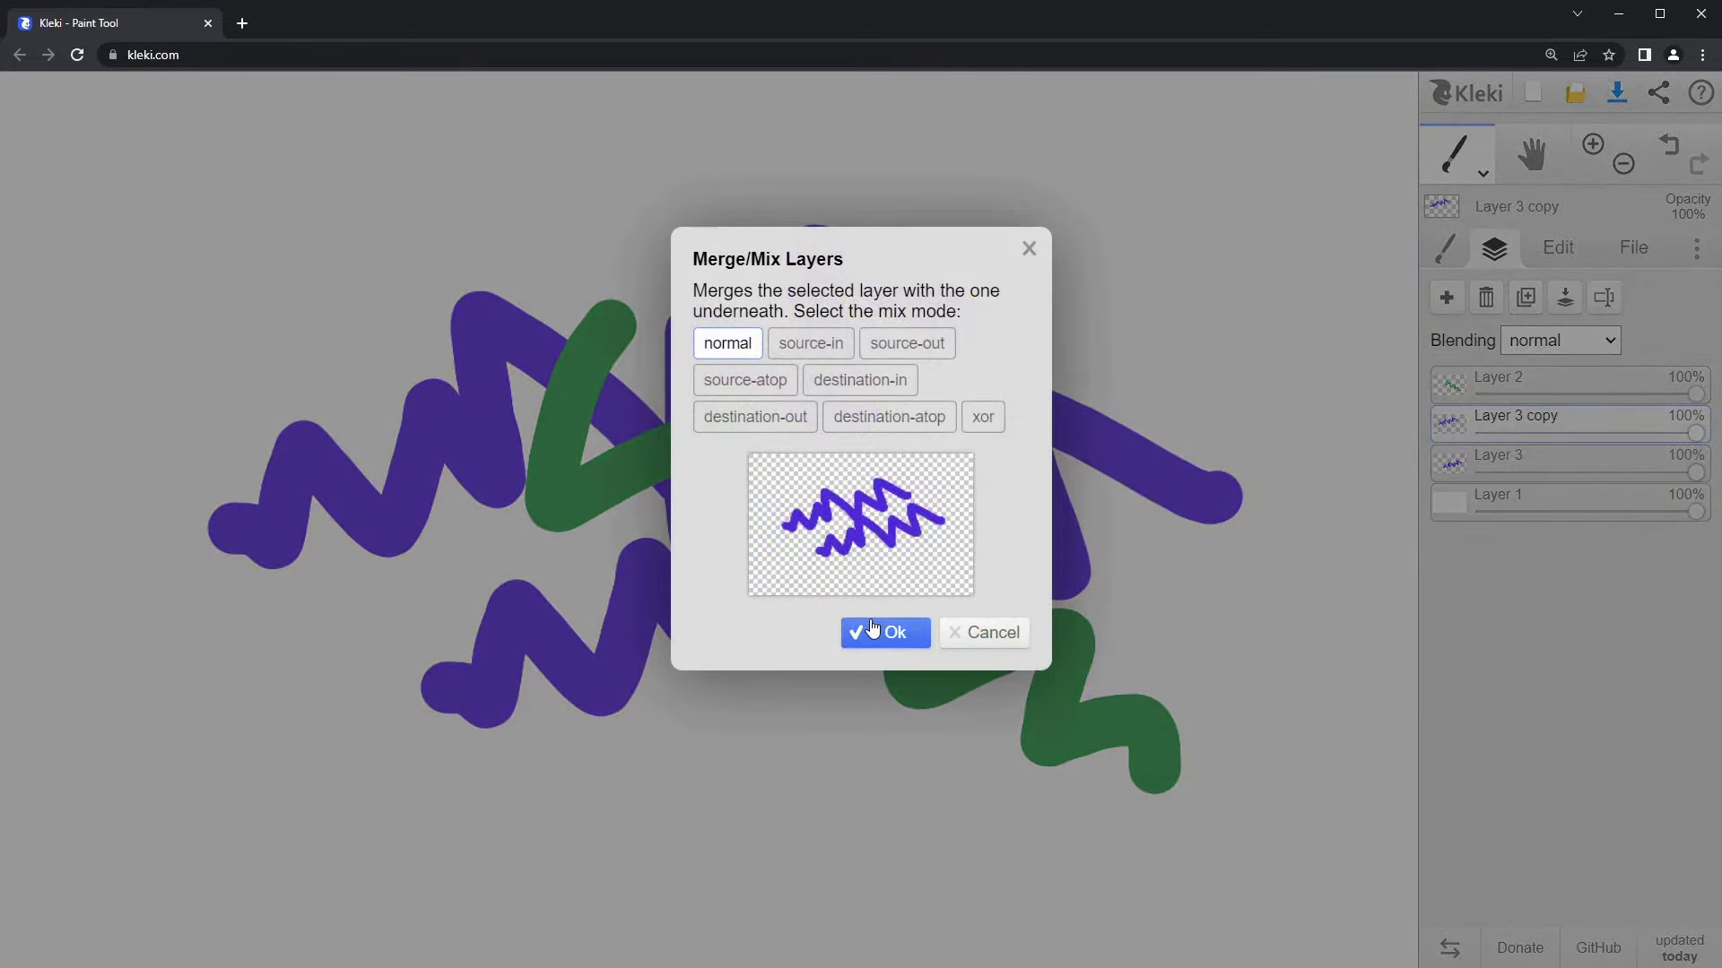
{"action": "left_click", "coordinate": [872, 635]}
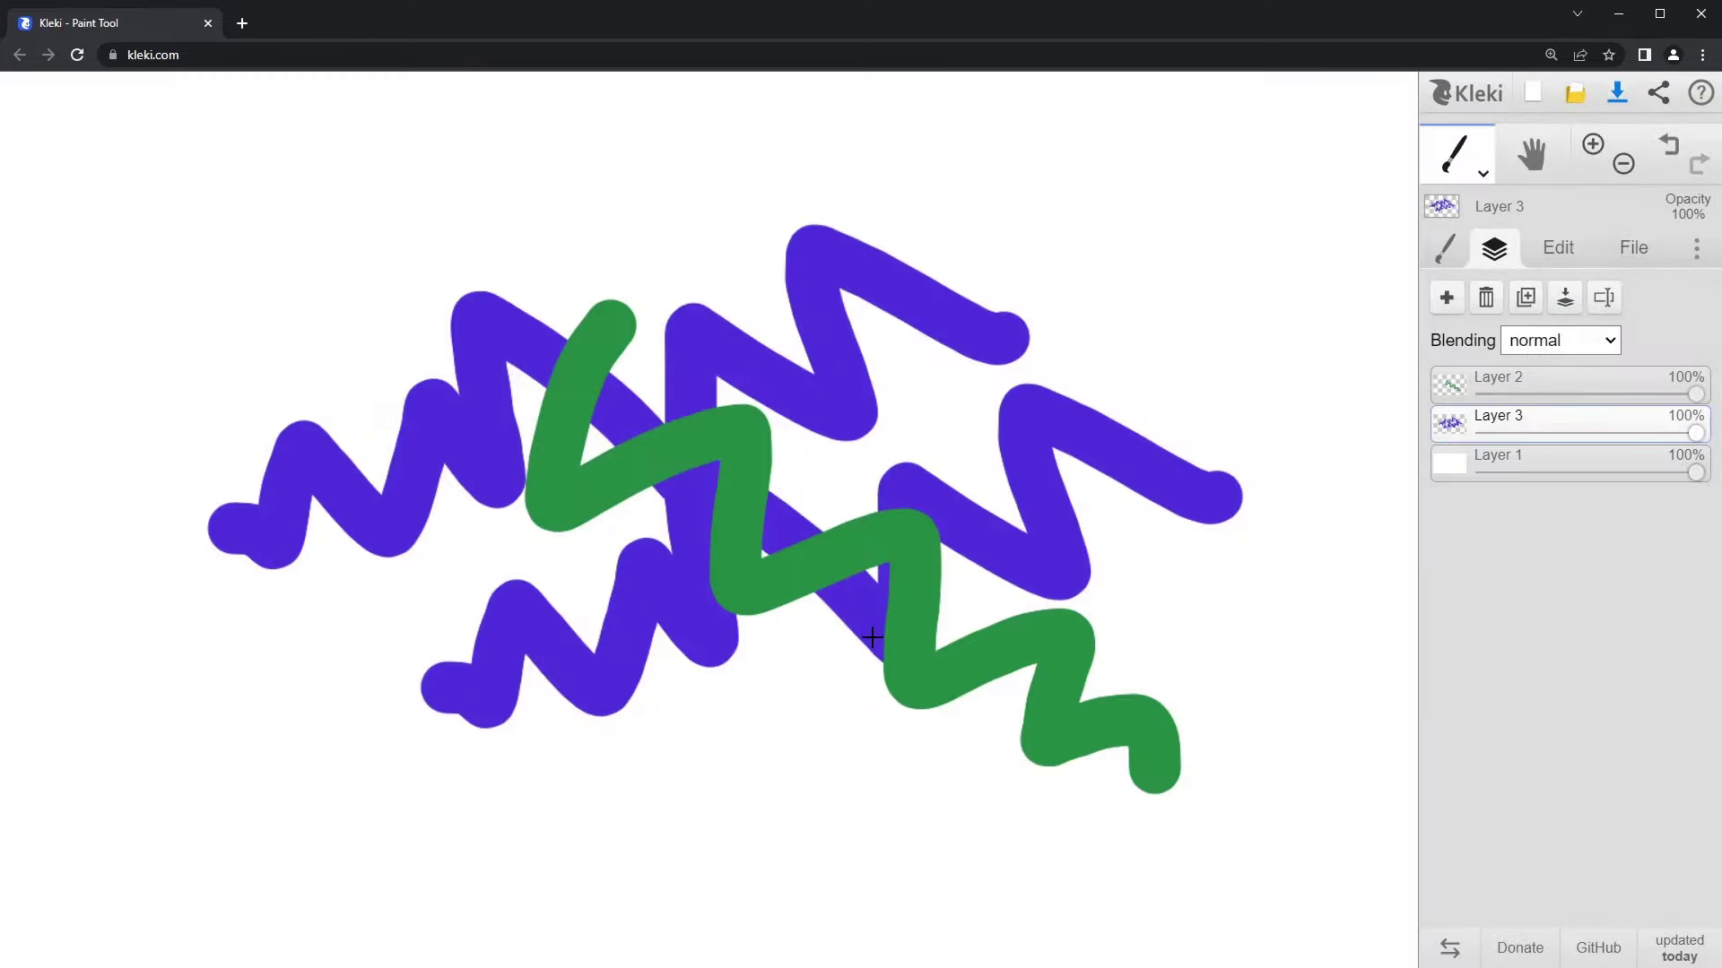
Step: Merge Layer 3 into Layer 1 with the destination-out mix mode and inspect the cut-out zigzags up close
{"action": "left_click", "coordinate": [1564, 300]}
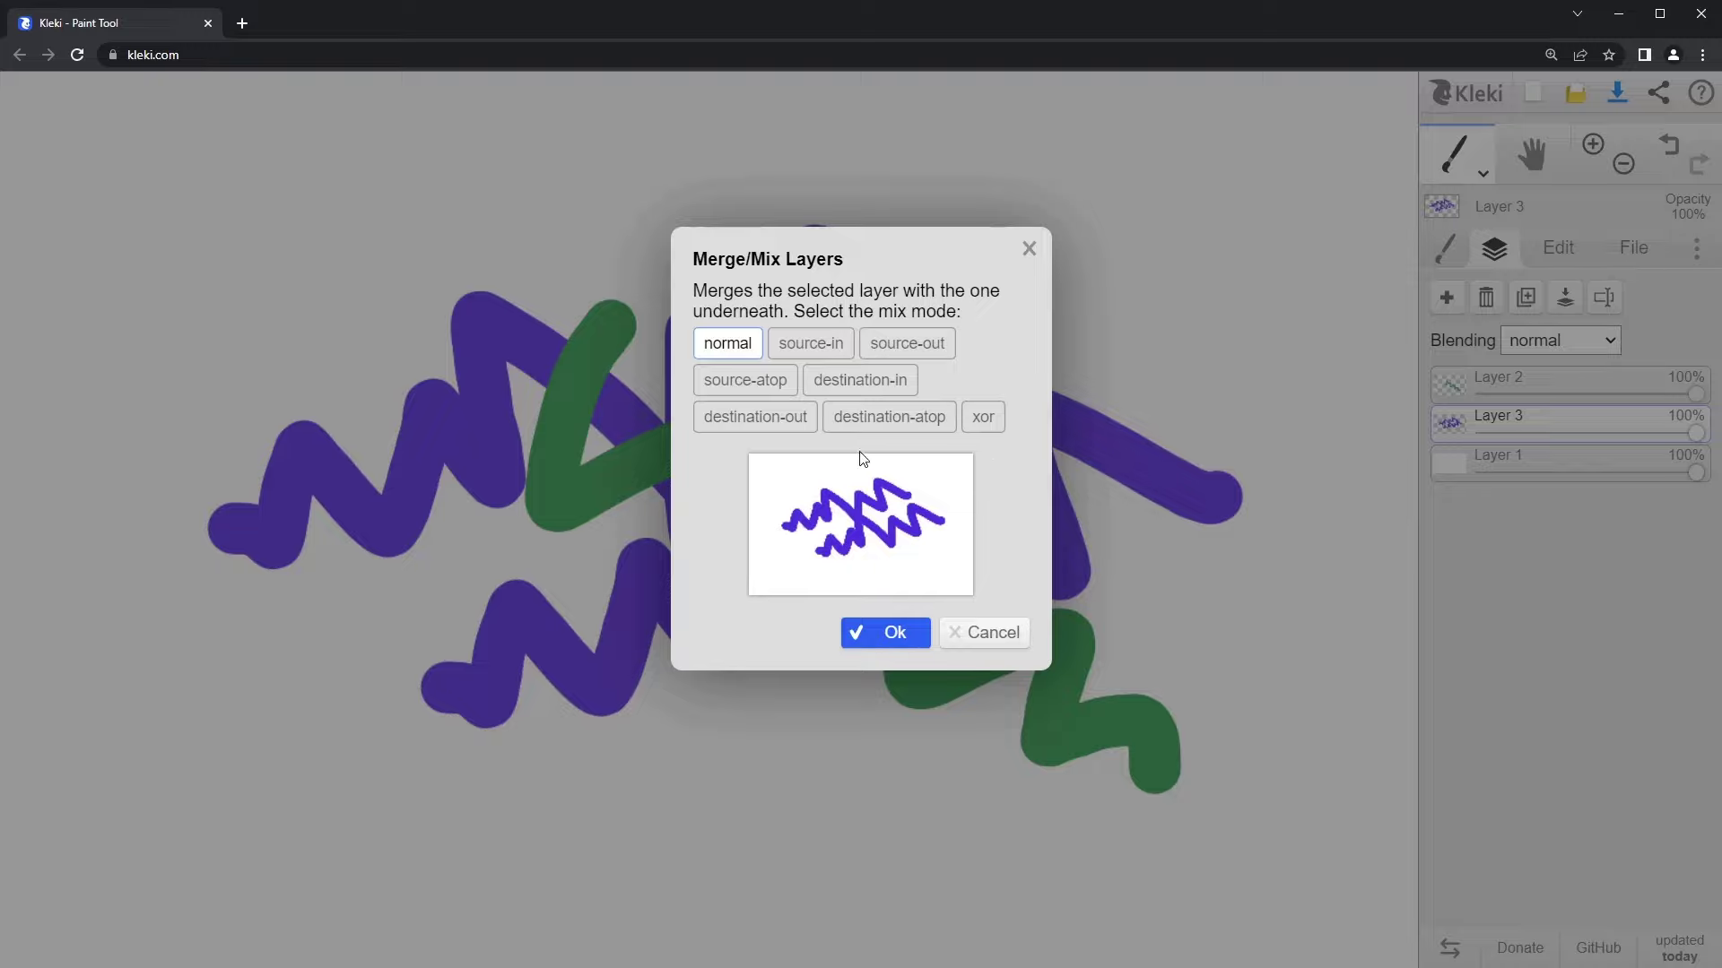
{"action": "left_click", "coordinate": [788, 417]}
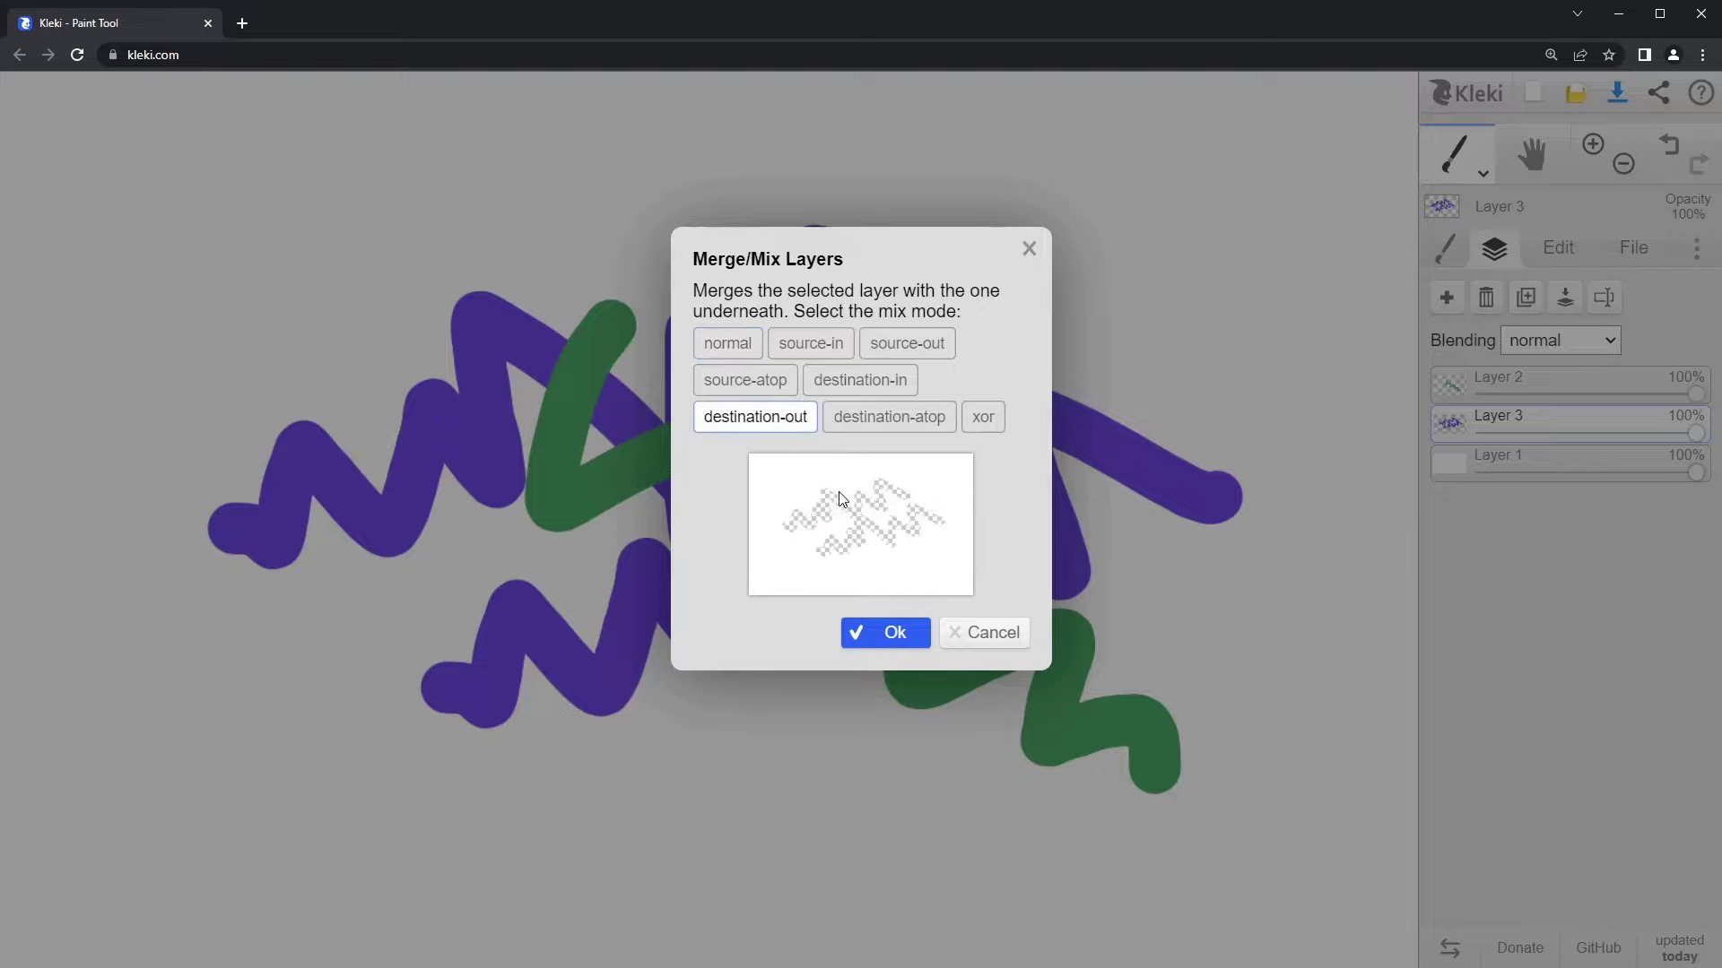
{"action": "left_click", "coordinate": [895, 633]}
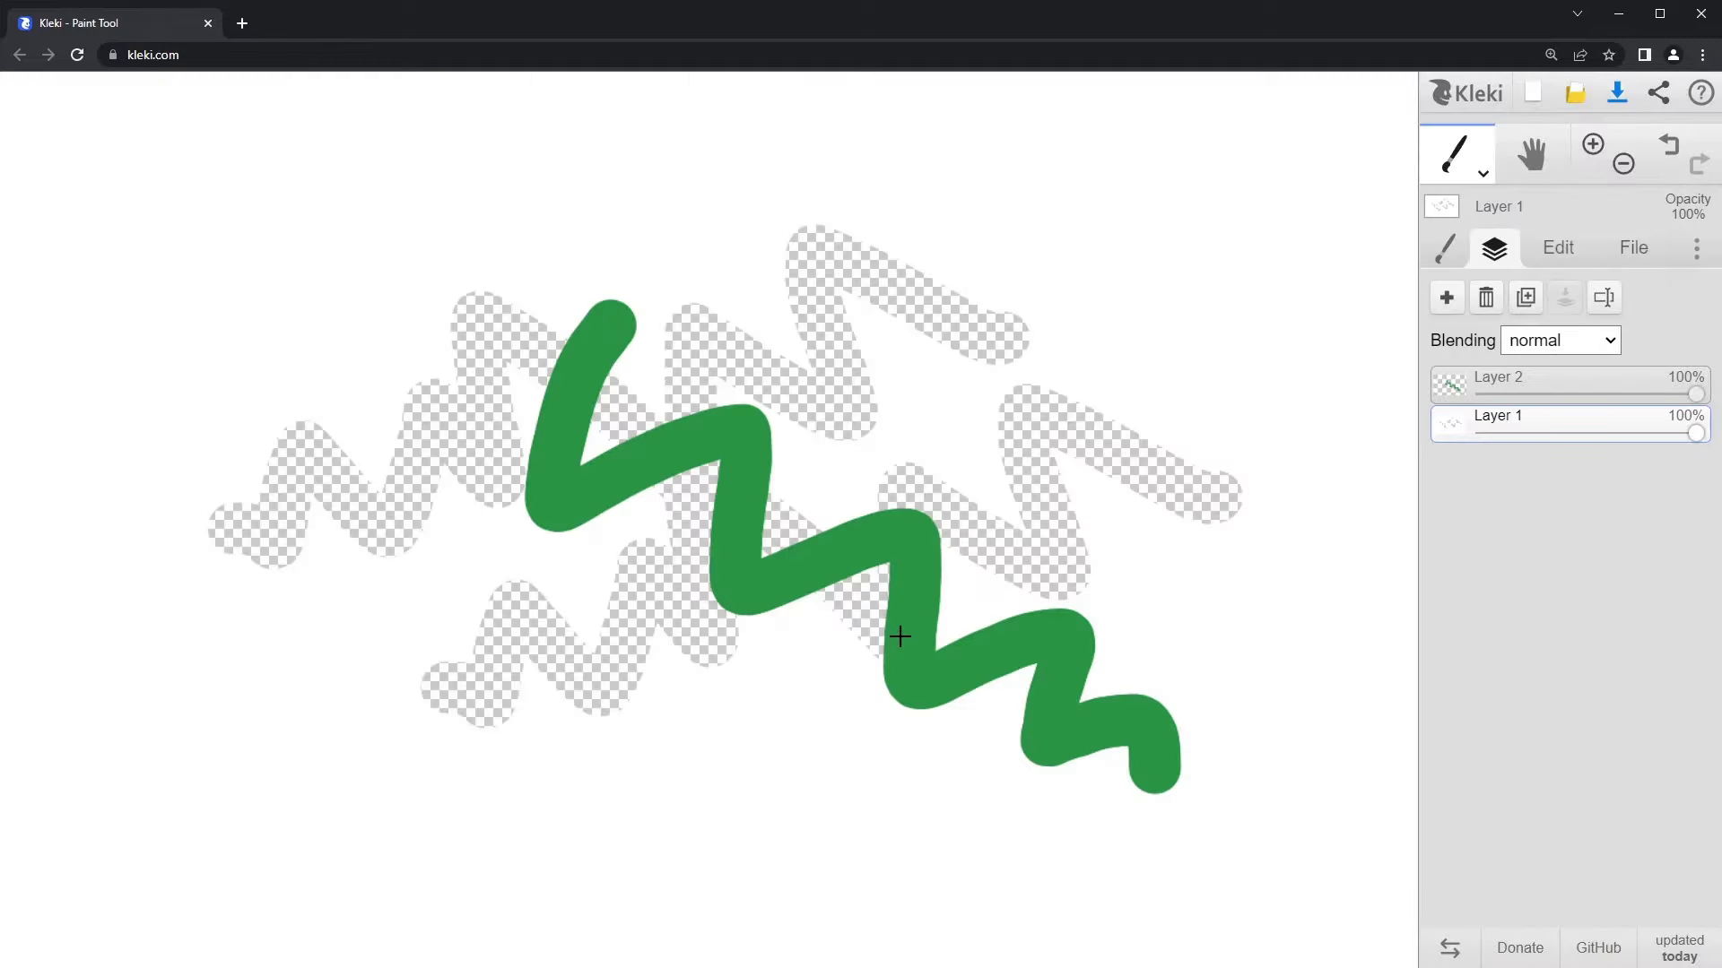
{"action": "scroll", "coordinate": [478, 682], "scroll_direction": "up", "scroll_amount": 1}
{"action": "scroll", "coordinate": [479, 682], "scroll_direction": "up", "scroll_amount": 2}
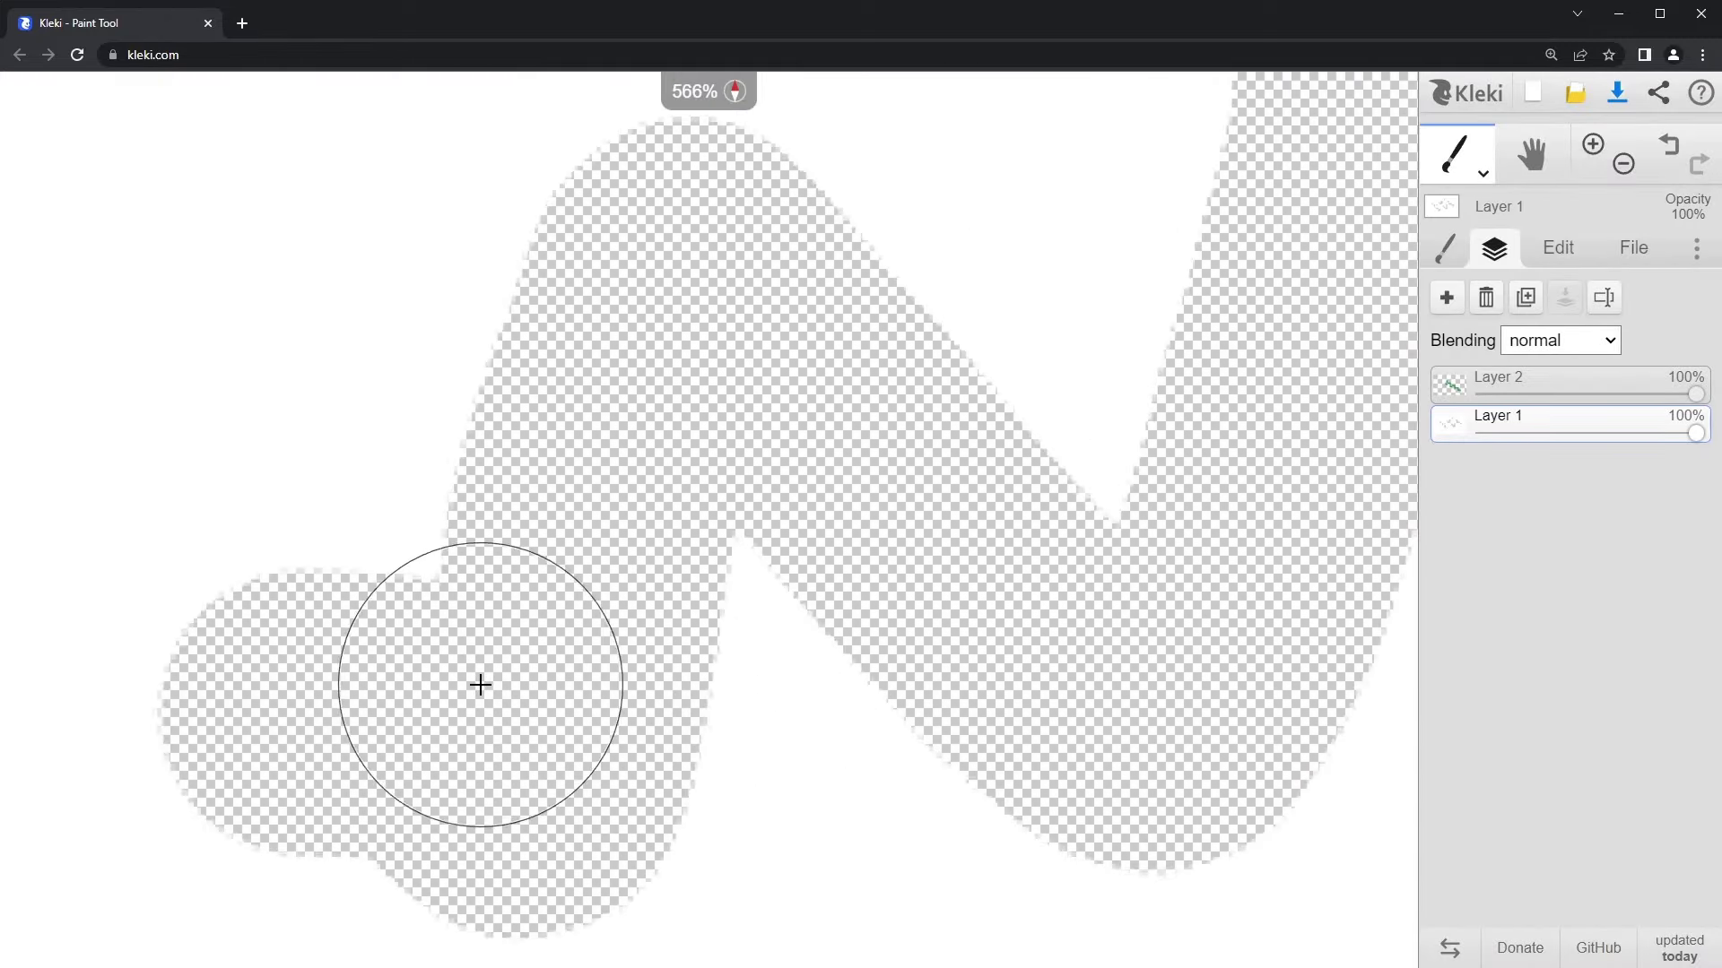
{"action": "scroll", "coordinate": [478, 683], "scroll_direction": "down", "scroll_amount": 4}
Step: Rename Layer 2 as Green Line and delete that layer
{"action": "double_click", "coordinate": [1499, 377]}
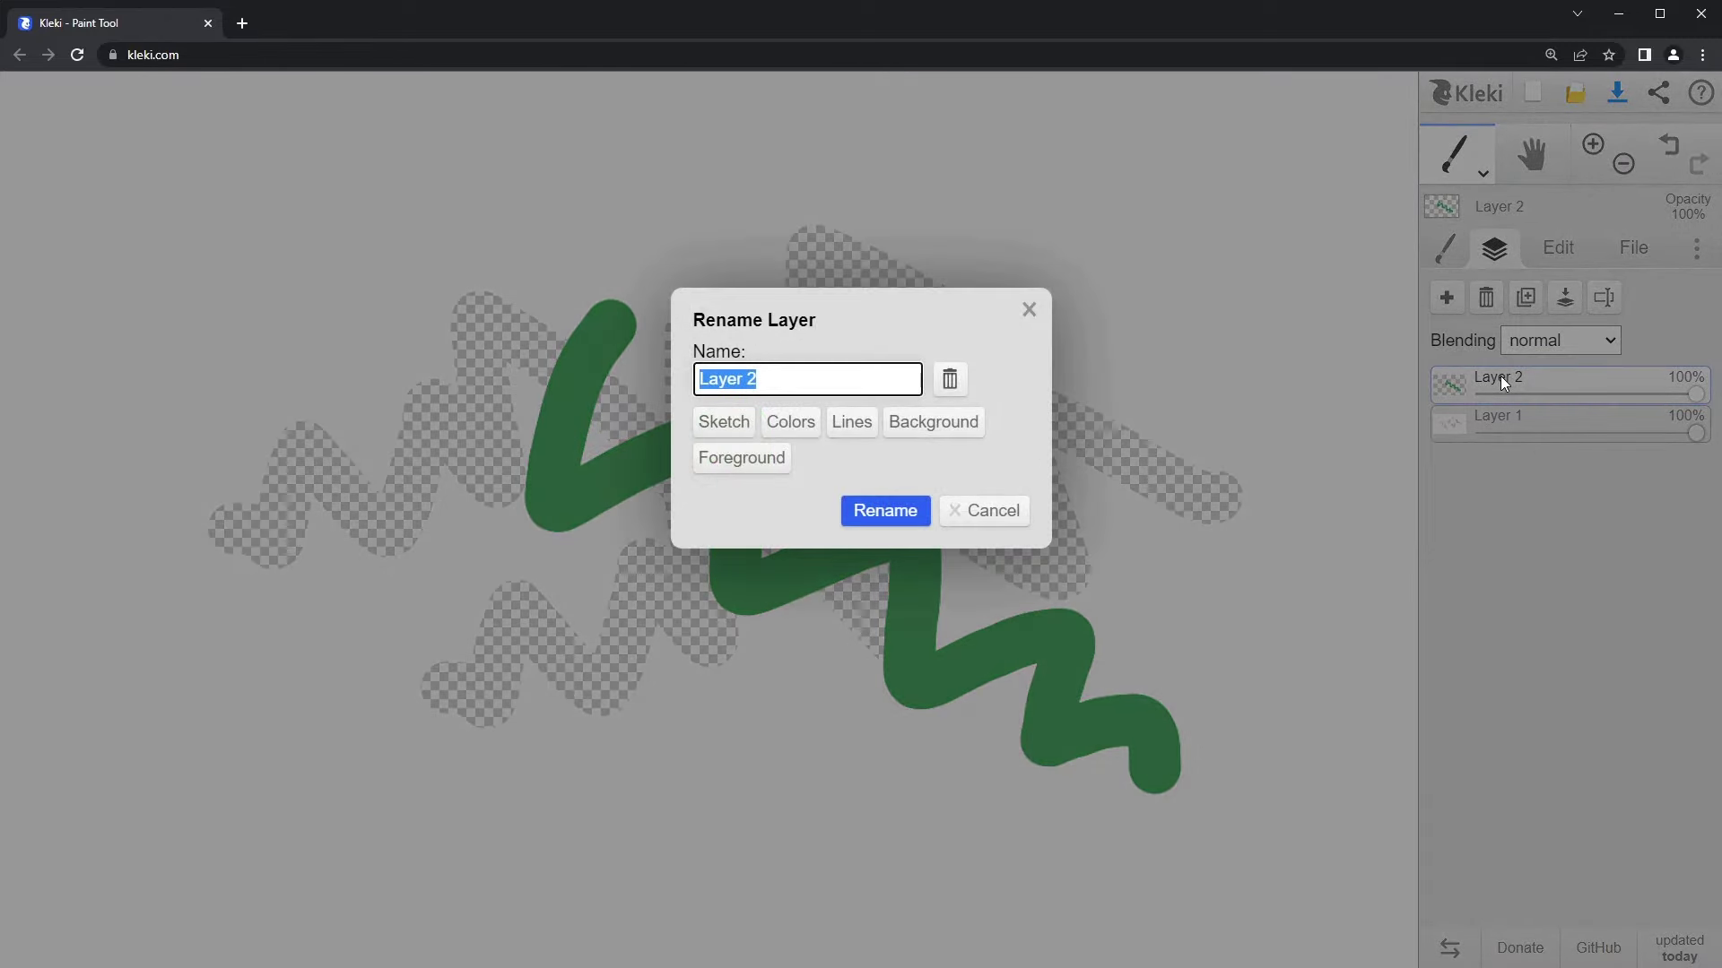
{"action": "type", "text": "Green Line"}
{"action": "key", "text": "Return"}
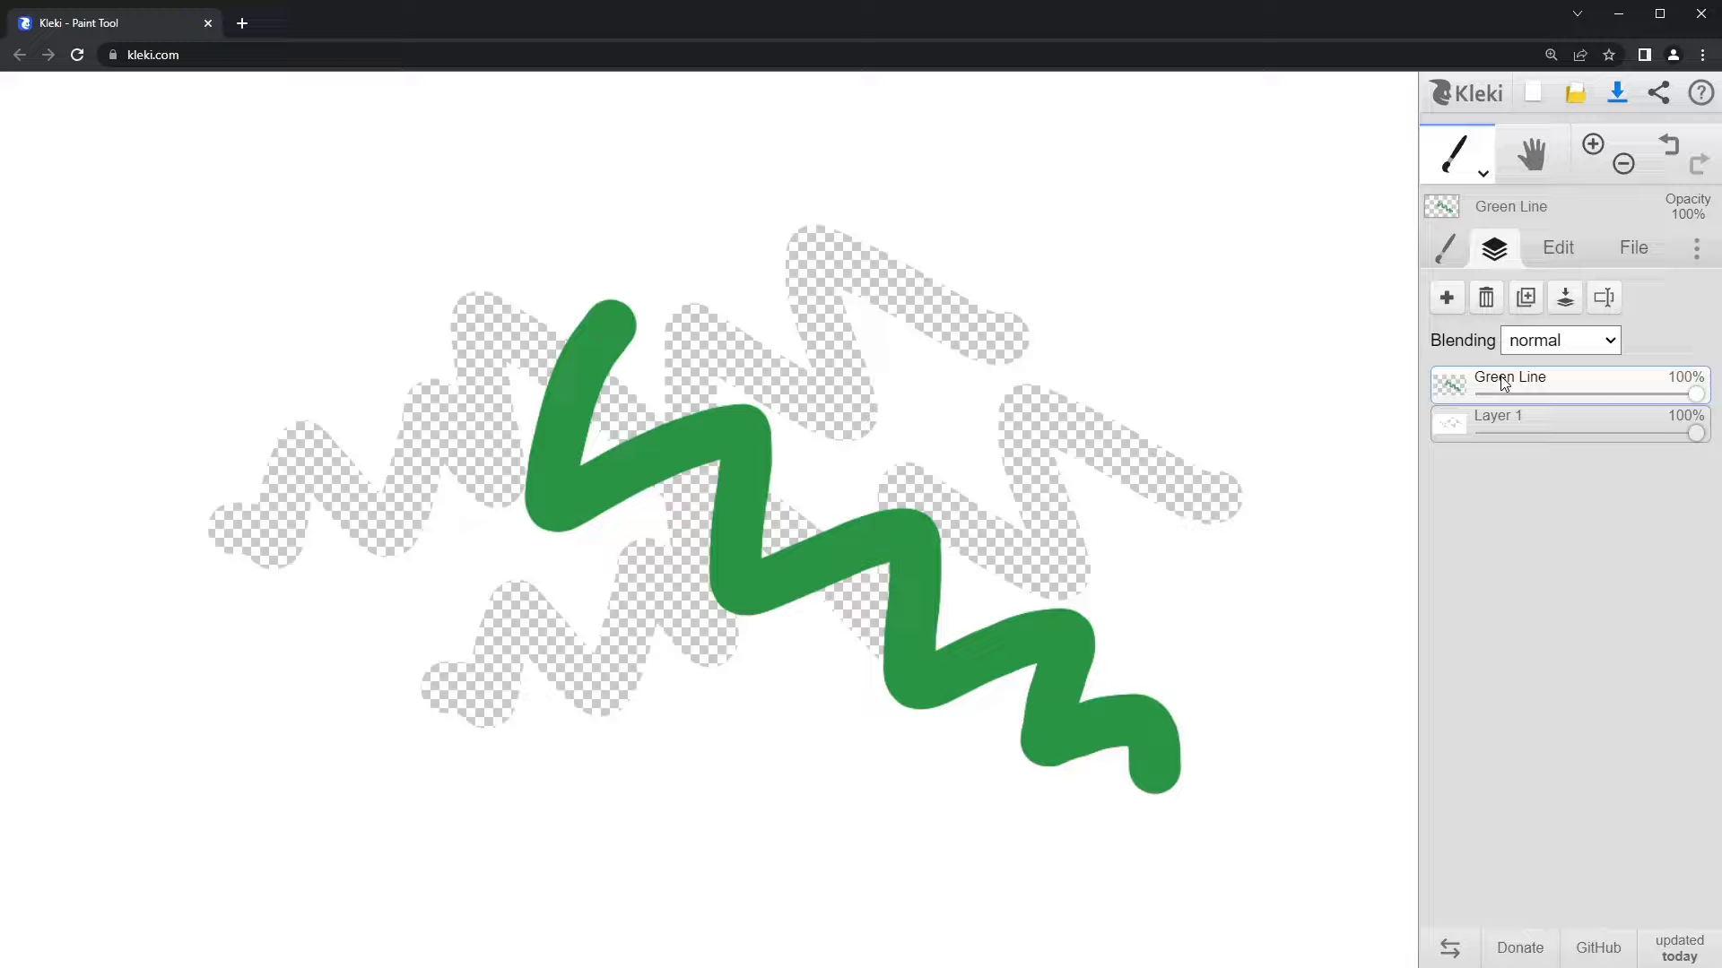
{"action": "left_click", "coordinate": [1484, 297]}
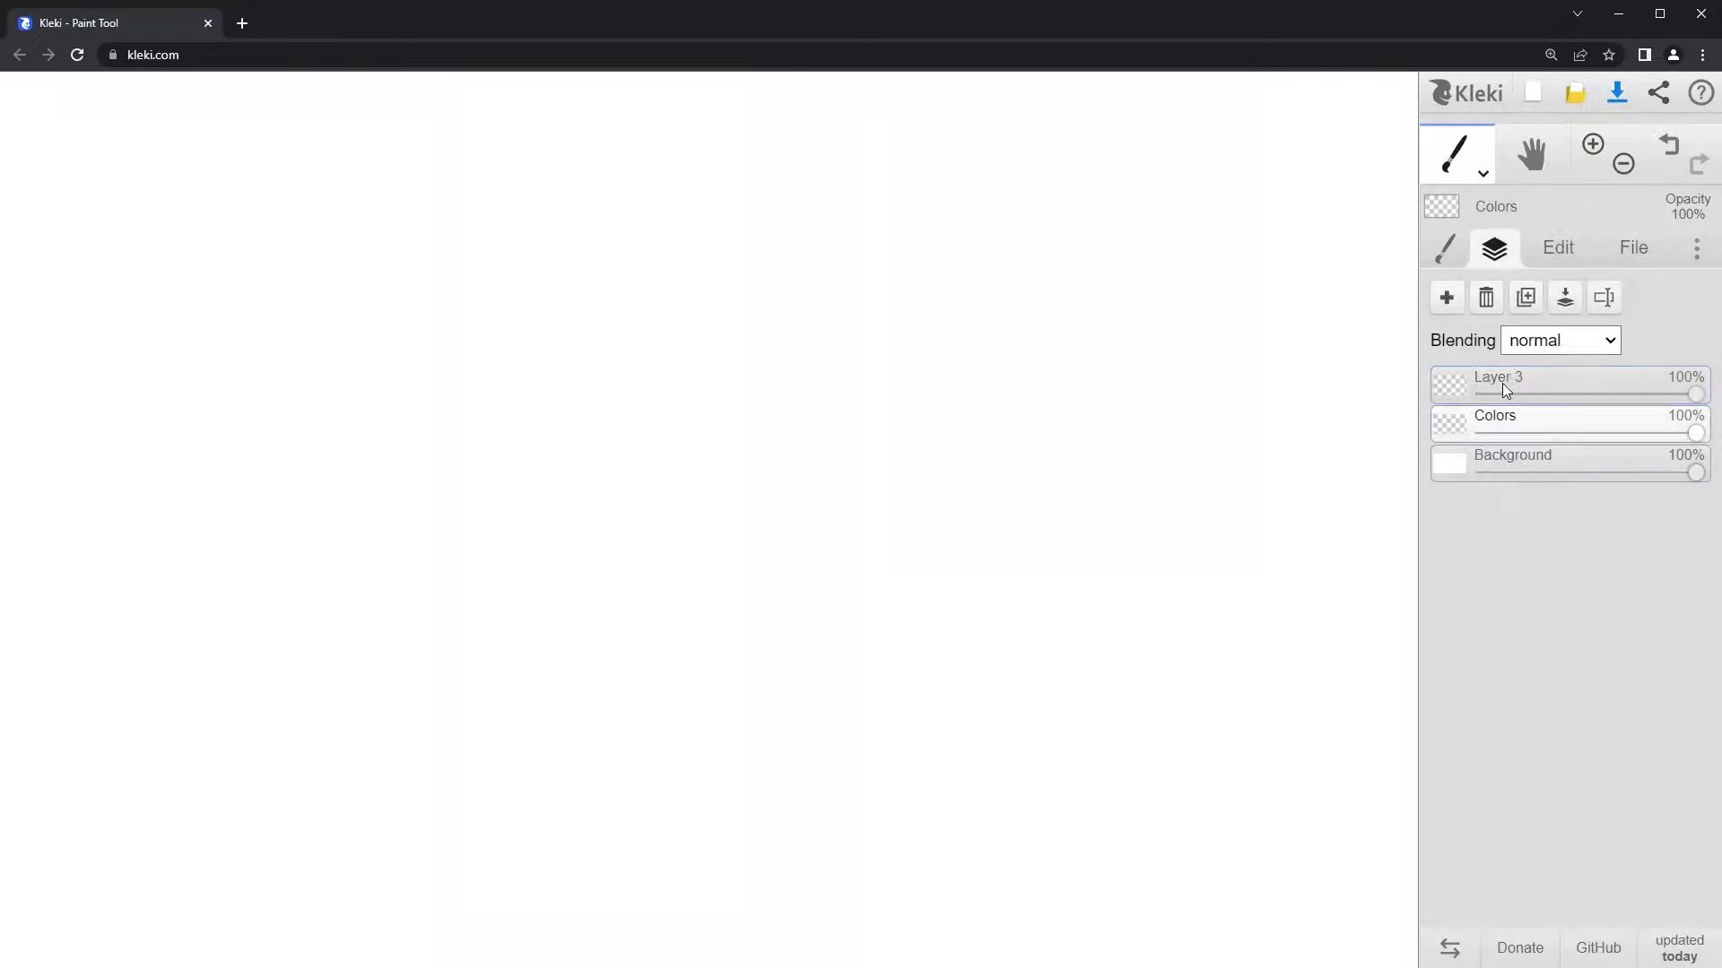
Step: Rename Layer 3 as Lines and draw a cartoon figure's head, body, legs and arms on it in black at brush size 18
{"action": "double_click", "coordinate": [1503, 384]}
{"action": "left_click", "coordinate": [853, 420]}
{"action": "left_click_drag", "start_coordinate": [967, 607], "coordinate": [852, 457]}
{"action": "left_click_drag", "start_coordinate": [862, 769], "coordinate": [764, 908]}
{"action": "left_click_drag", "start_coordinate": [697, 791], "coordinate": [576, 908]}
{"action": "left_click_drag", "start_coordinate": [948, 604], "coordinate": [1035, 691]}
{"action": "left_click_drag", "start_coordinate": [589, 656], "coordinate": [500, 700]}
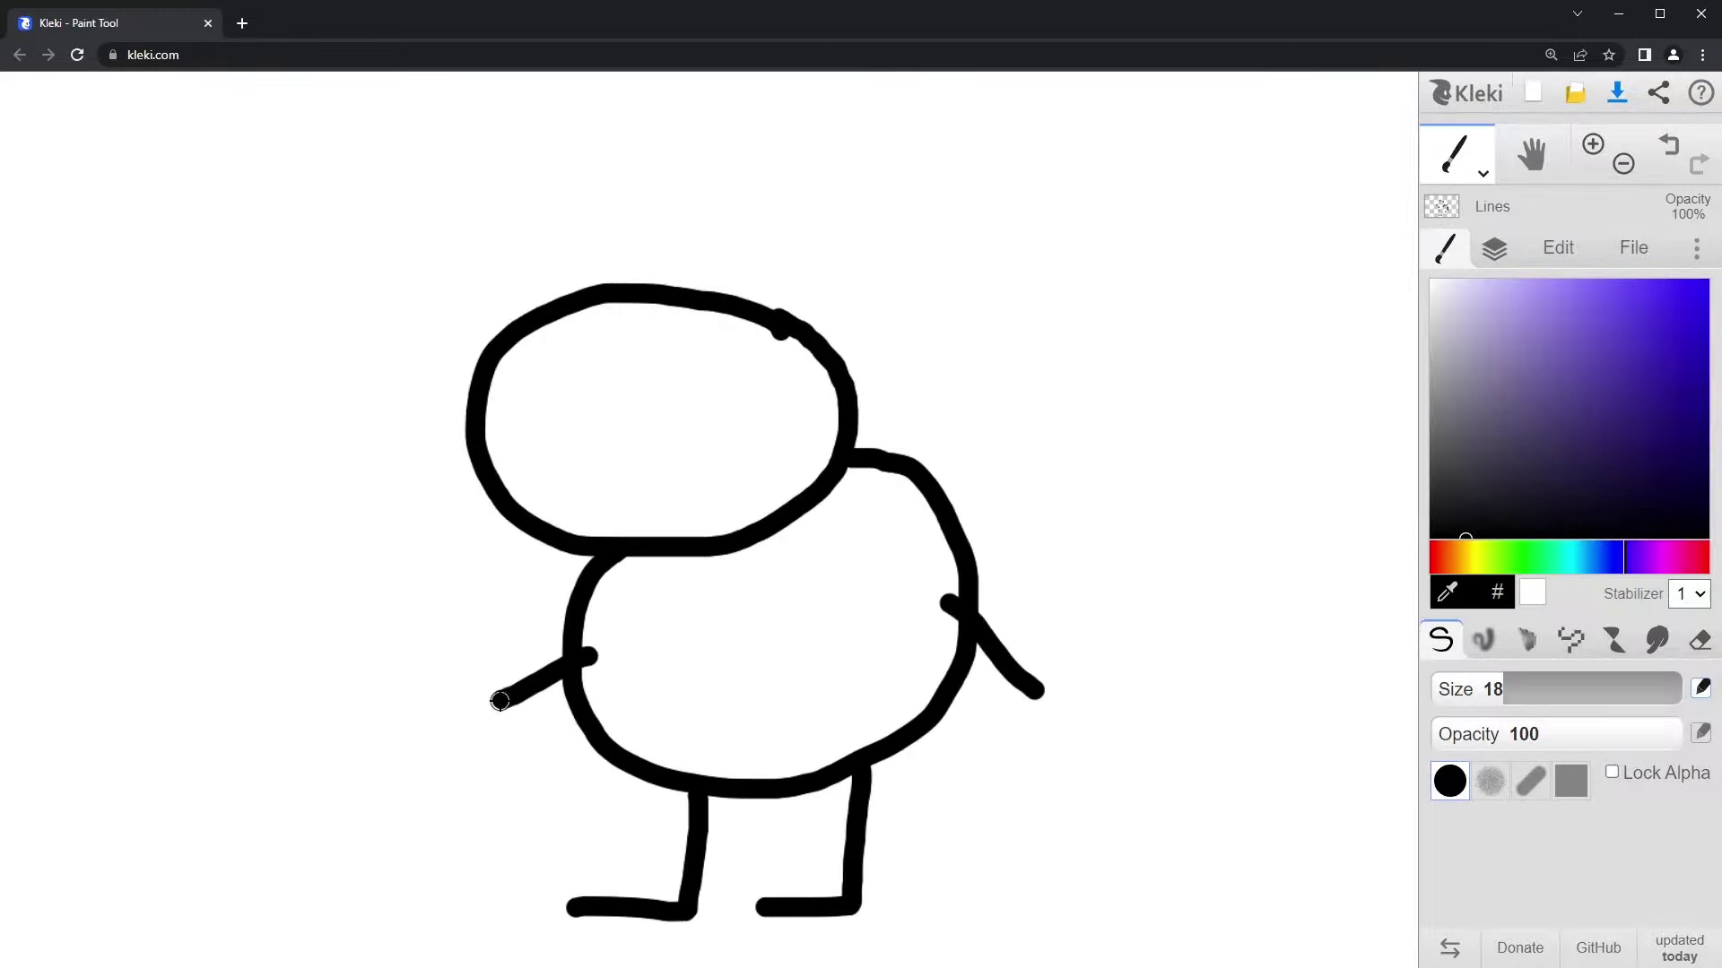
Step: Draw two eyes, a smile and two antennae on the figure's head in the Lines layer
{"action": "left_click_drag", "start_coordinate": [697, 370], "coordinate": [693, 421]}
{"action": "left_click_drag", "start_coordinate": [616, 375], "coordinate": [616, 422]}
{"action": "left_click_drag", "start_coordinate": [573, 458], "coordinate": [716, 458]}
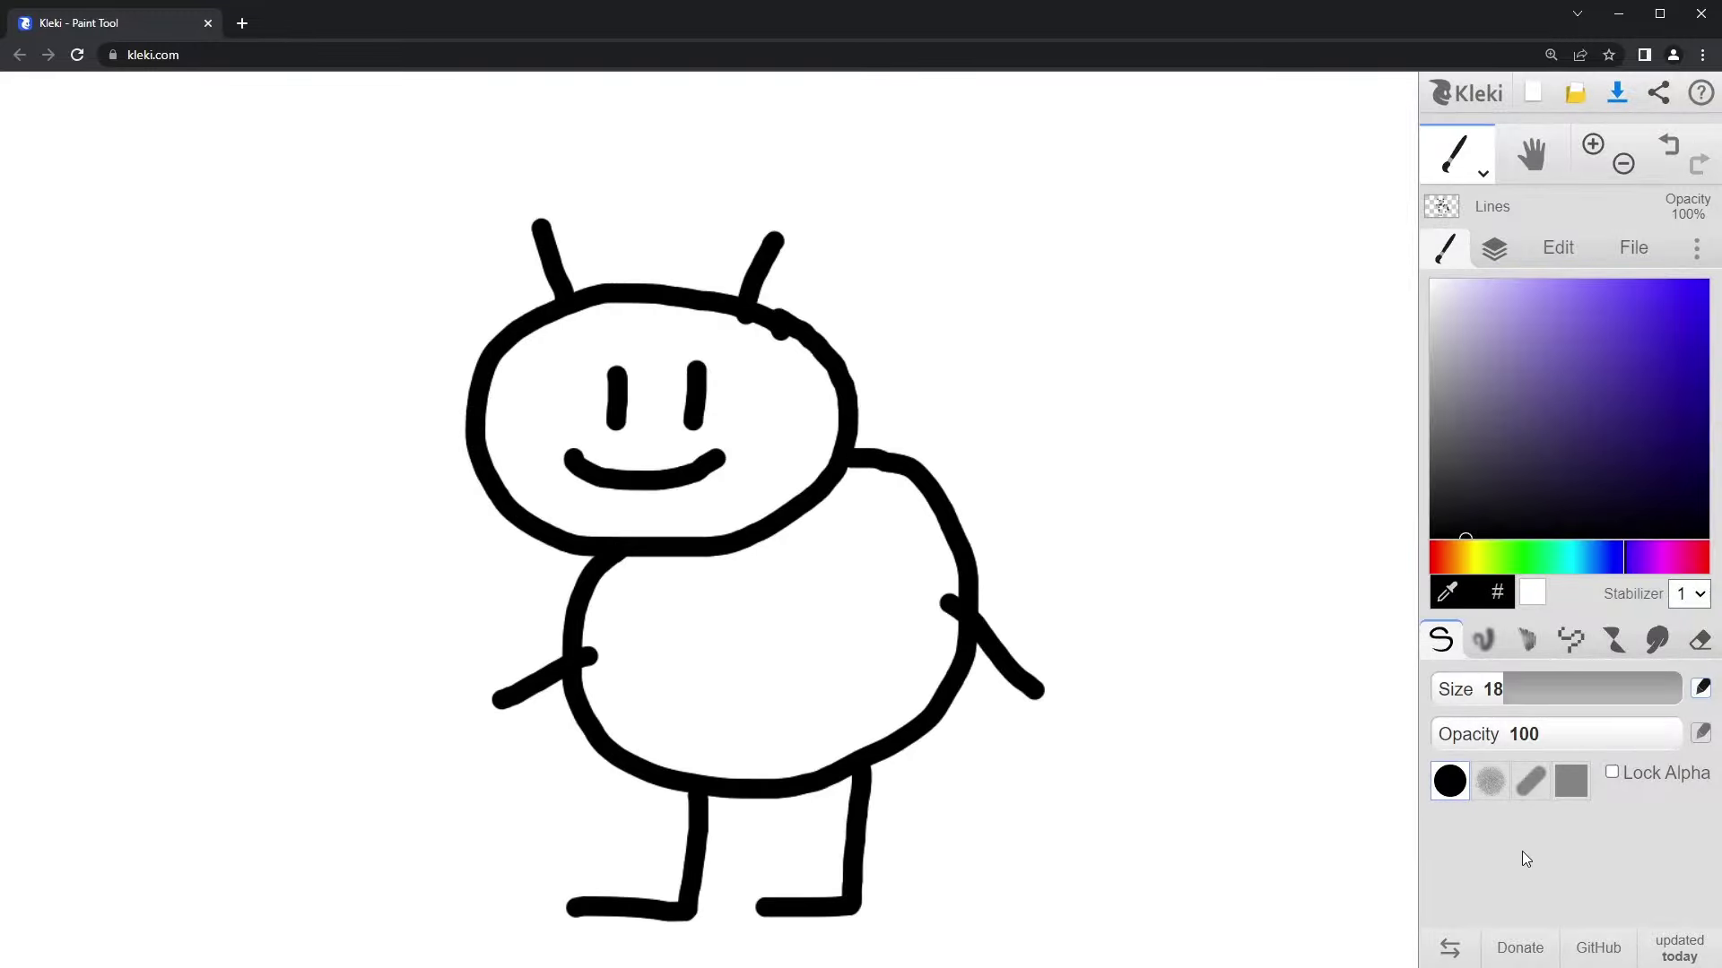
Step: Try filling the head blue-violet on the Lines layer with the Paint Bucket, inspect the fill's edge, and undo the fill
{"action": "left_click", "coordinate": [1478, 178]}
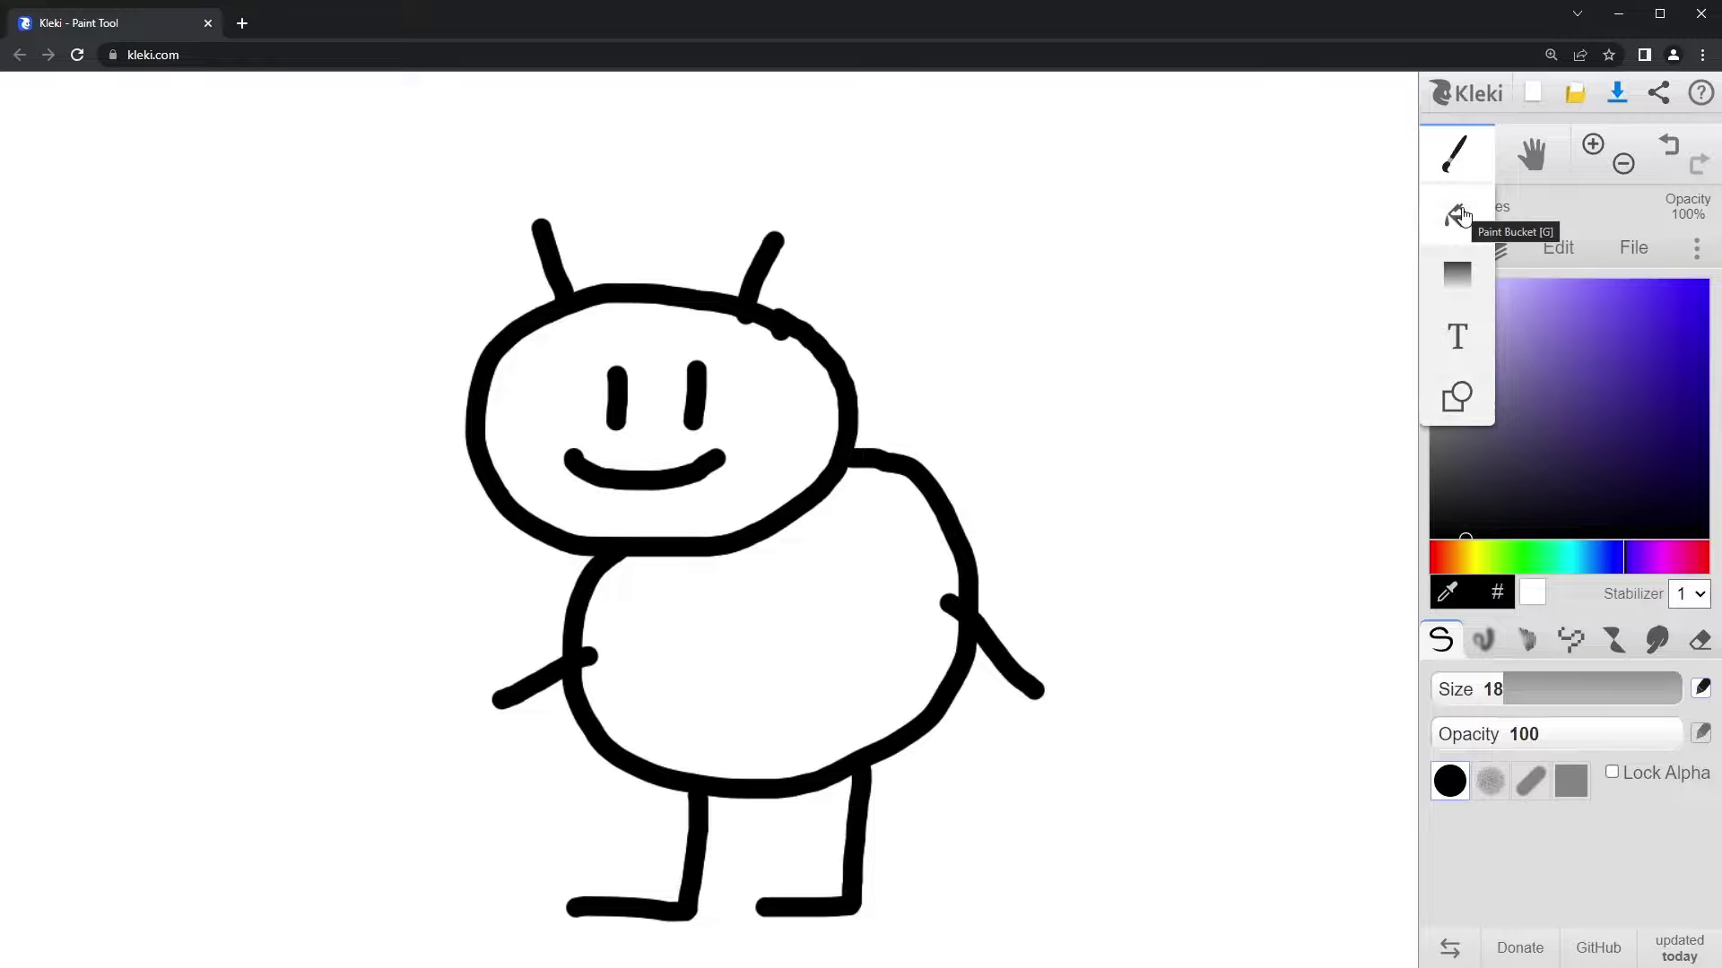
{"action": "left_click", "coordinate": [1458, 215]}
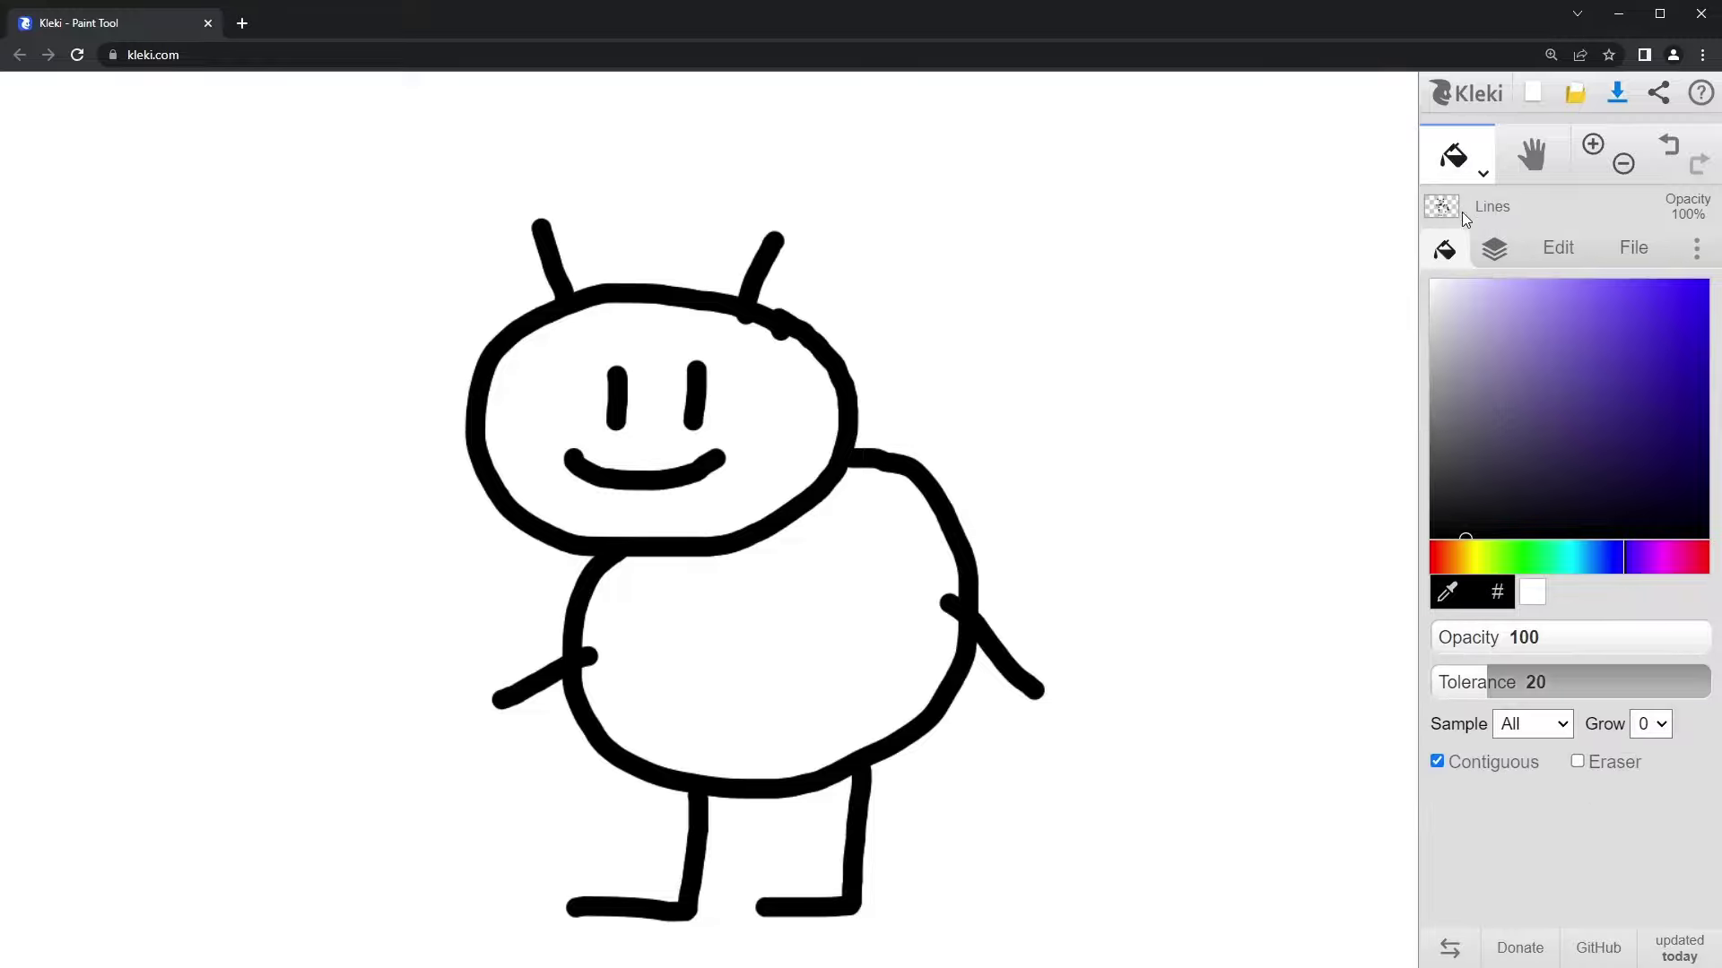
{"action": "left_click", "coordinate": [527, 378]}
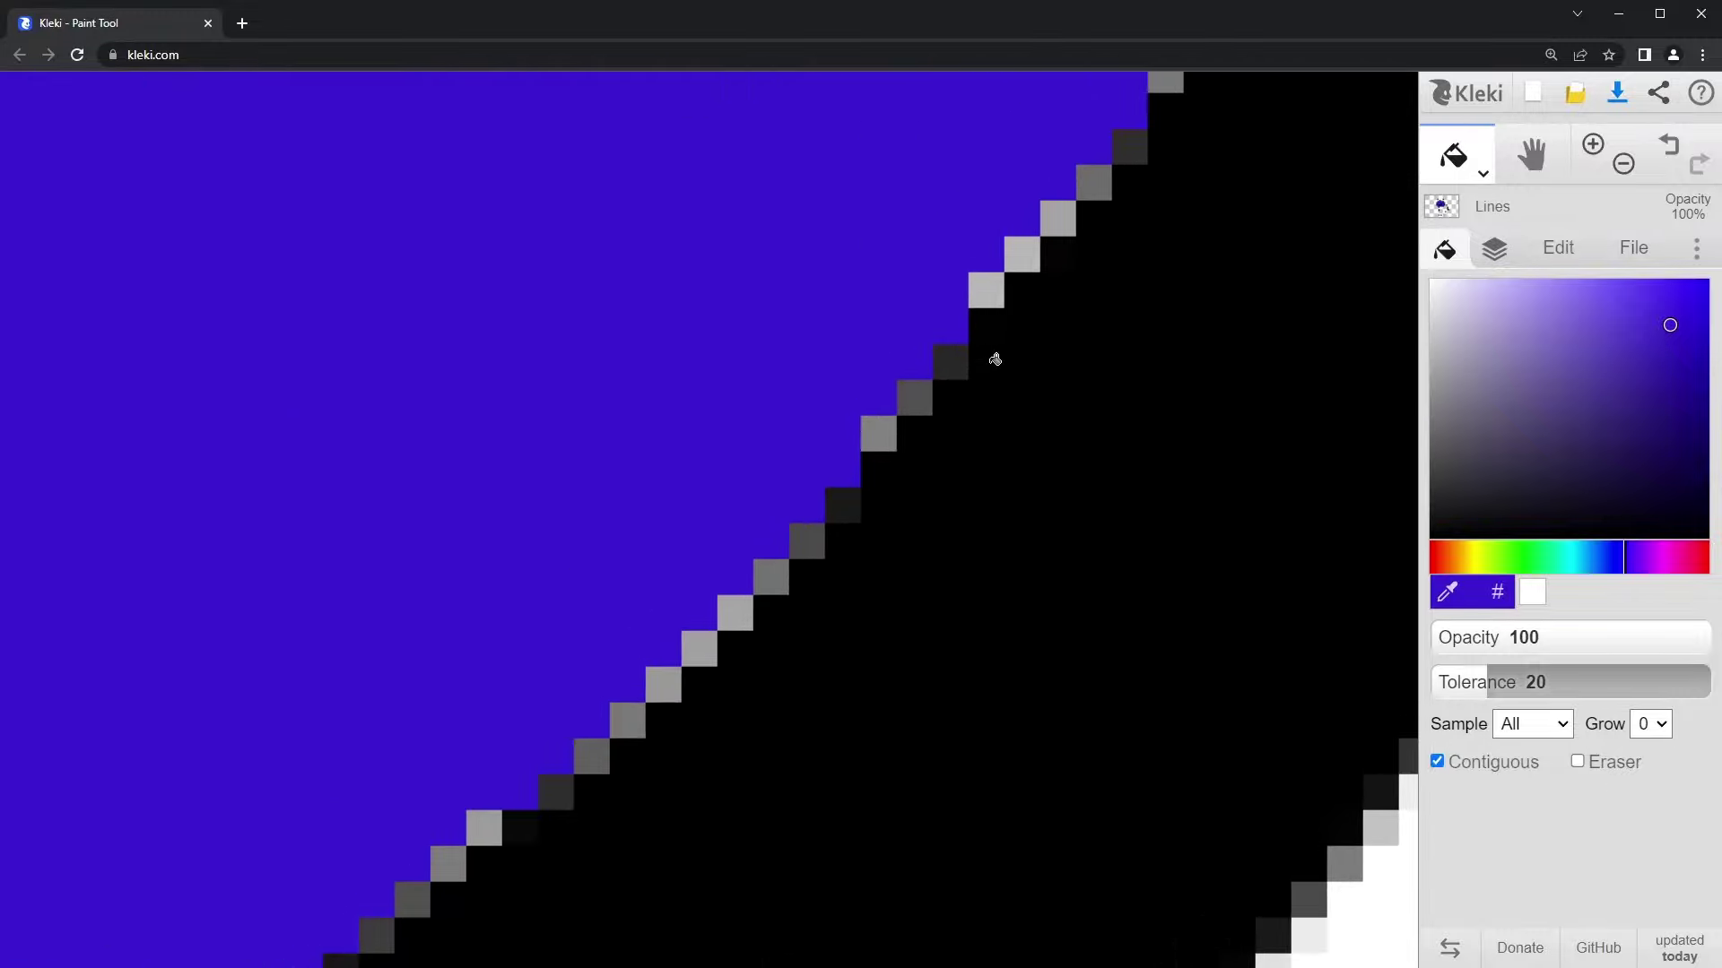
{"action": "scroll", "coordinate": [996, 358], "scroll_direction": "down", "scroll_amount": 10}
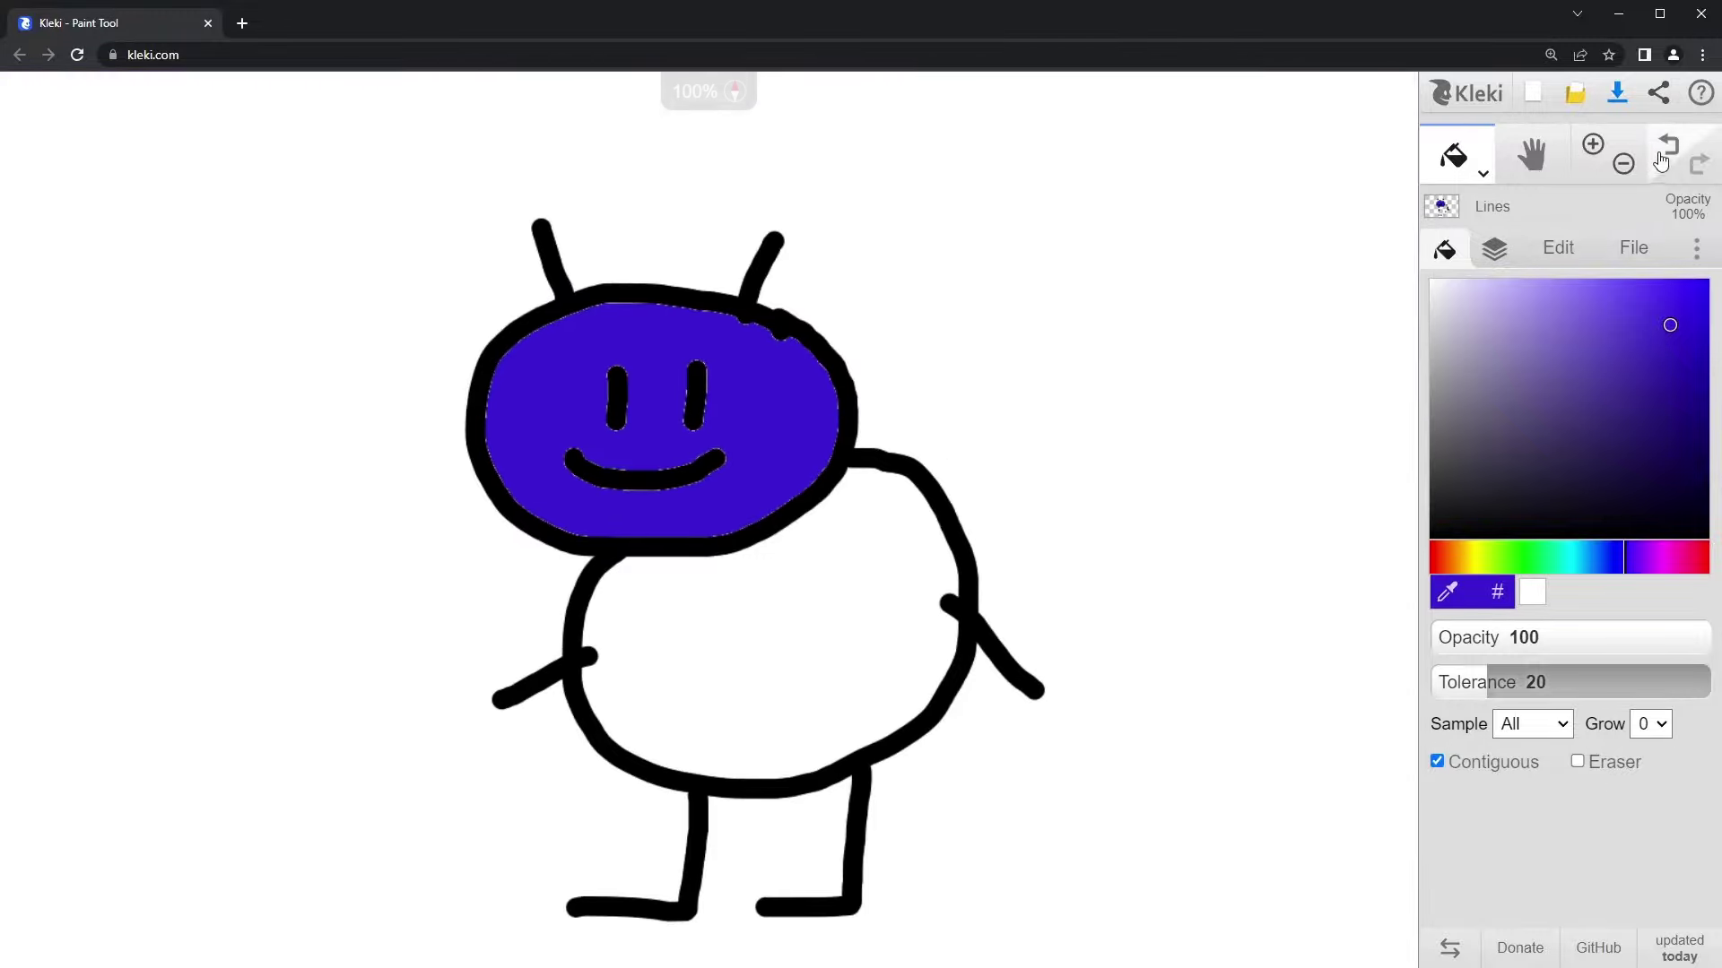
{"action": "key", "text": "ctrl+z"}
Step: Set the Paint Bucket's Grow to 2, fill the head blue-violet on the Colors layer, and inspect the fill's edge
{"action": "left_click", "coordinate": [1492, 248]}
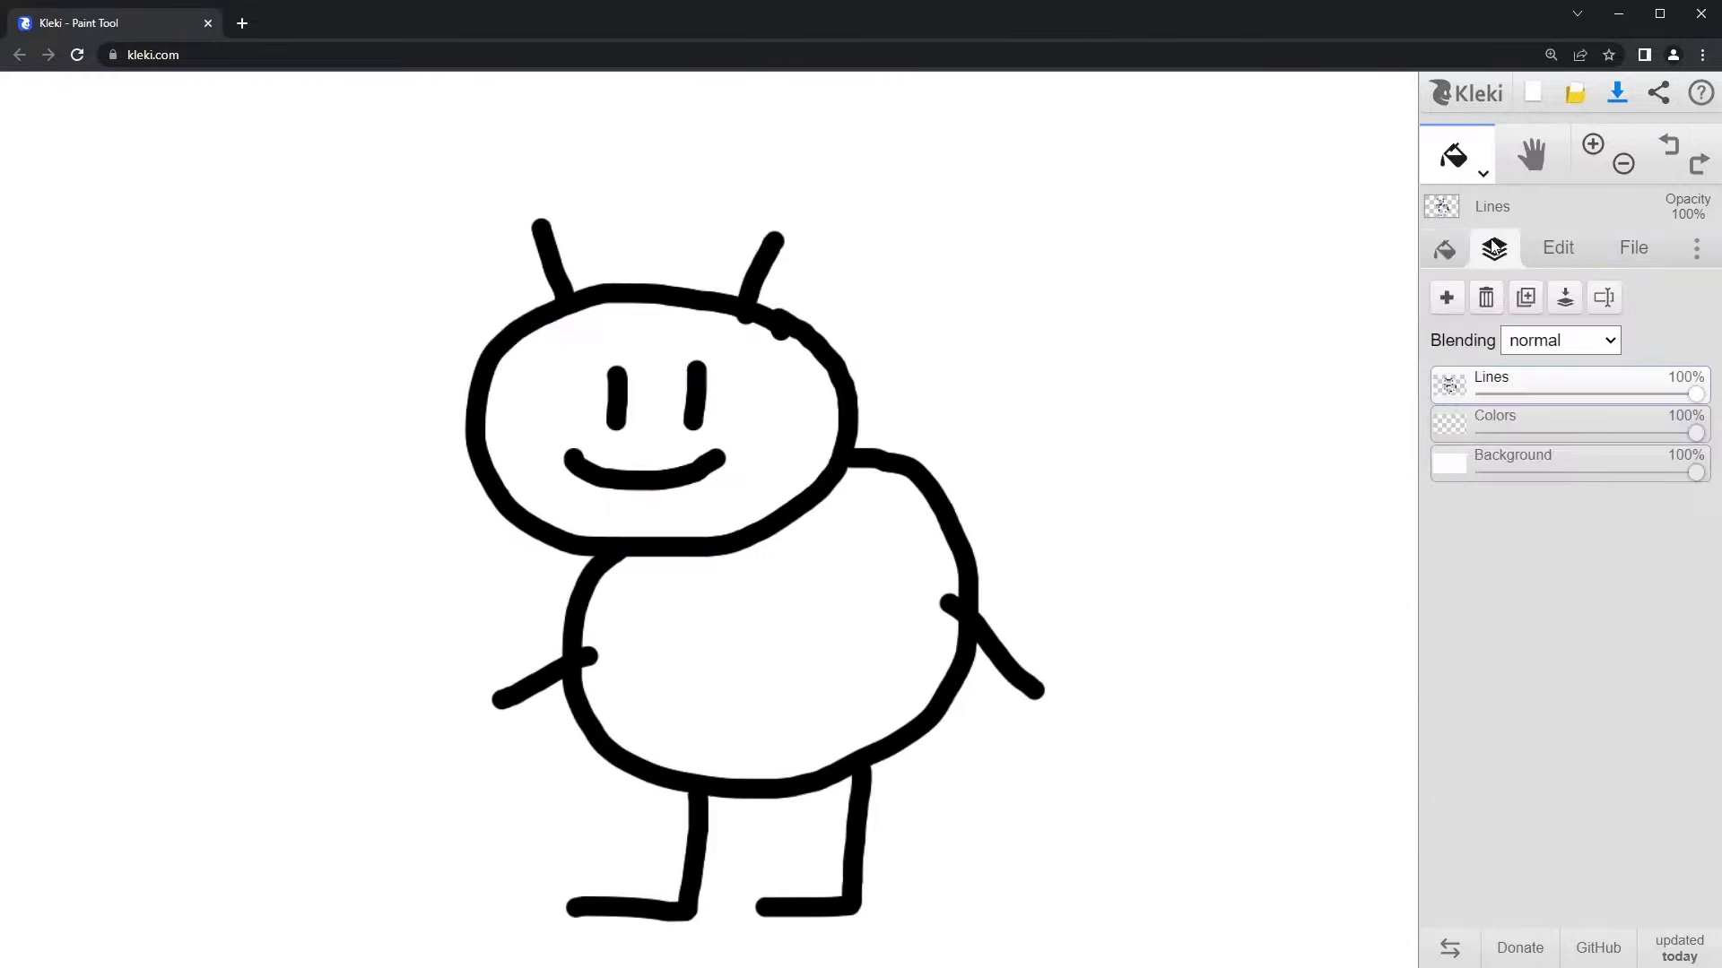
{"action": "left_click", "coordinate": [1509, 412]}
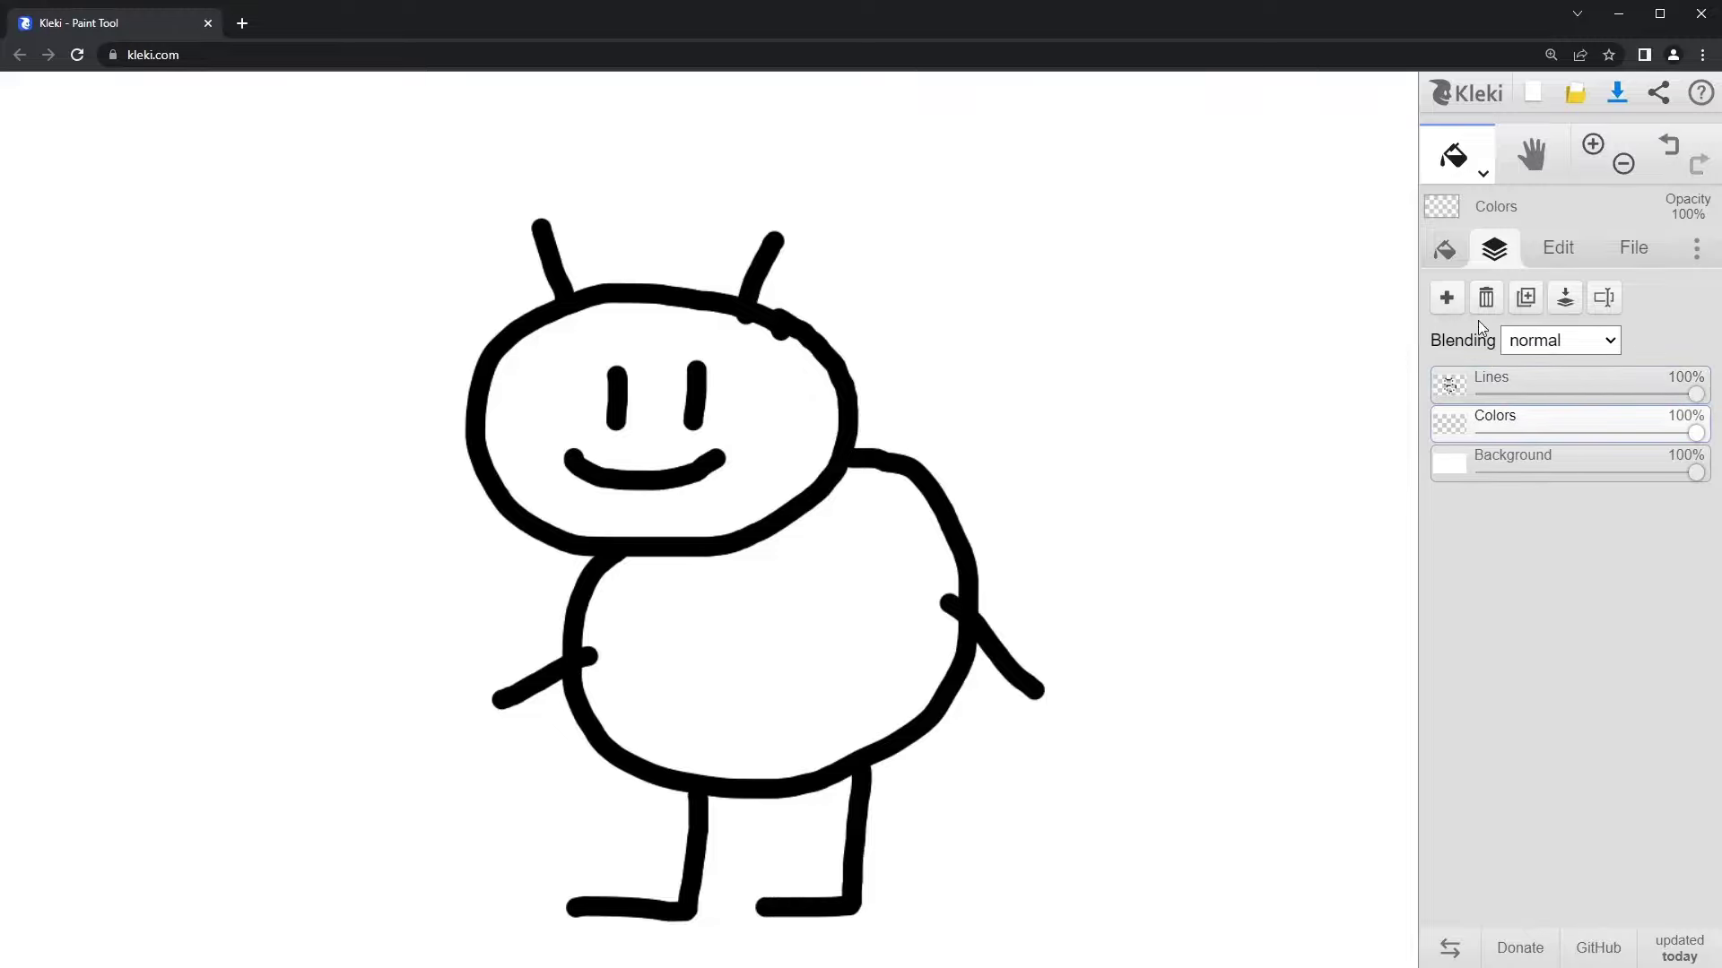
{"action": "left_click", "coordinate": [1445, 248]}
{"action": "left_click", "coordinate": [1651, 724]}
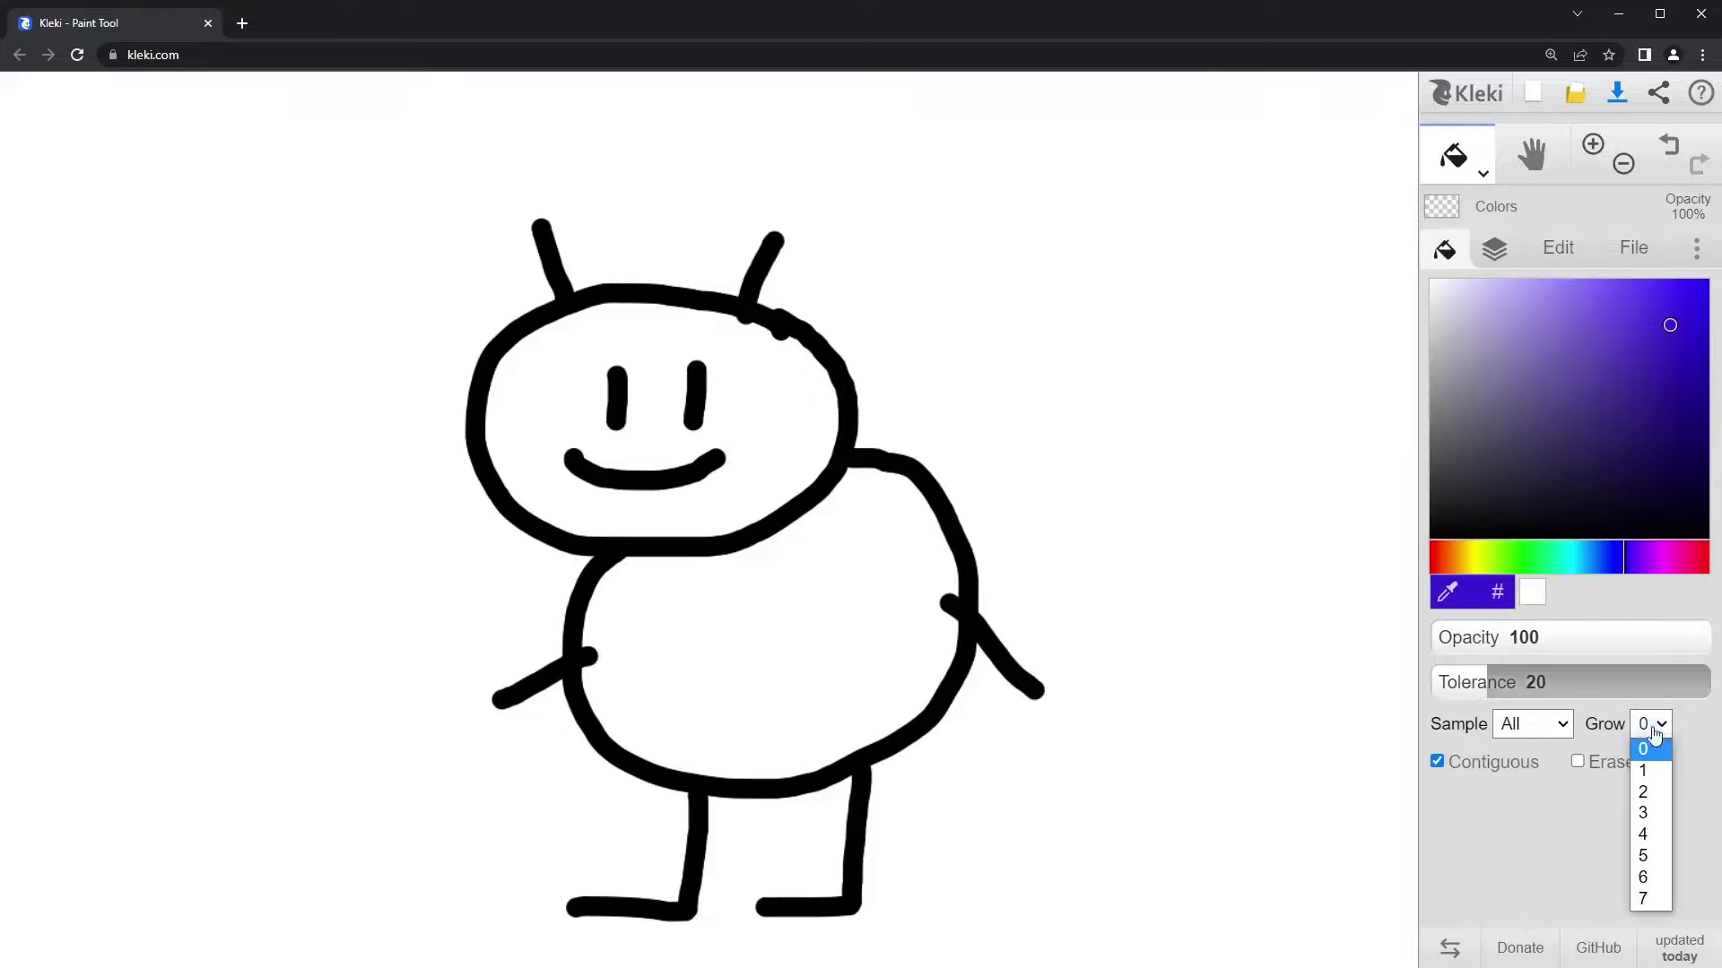
{"action": "left_click", "coordinate": [1650, 790]}
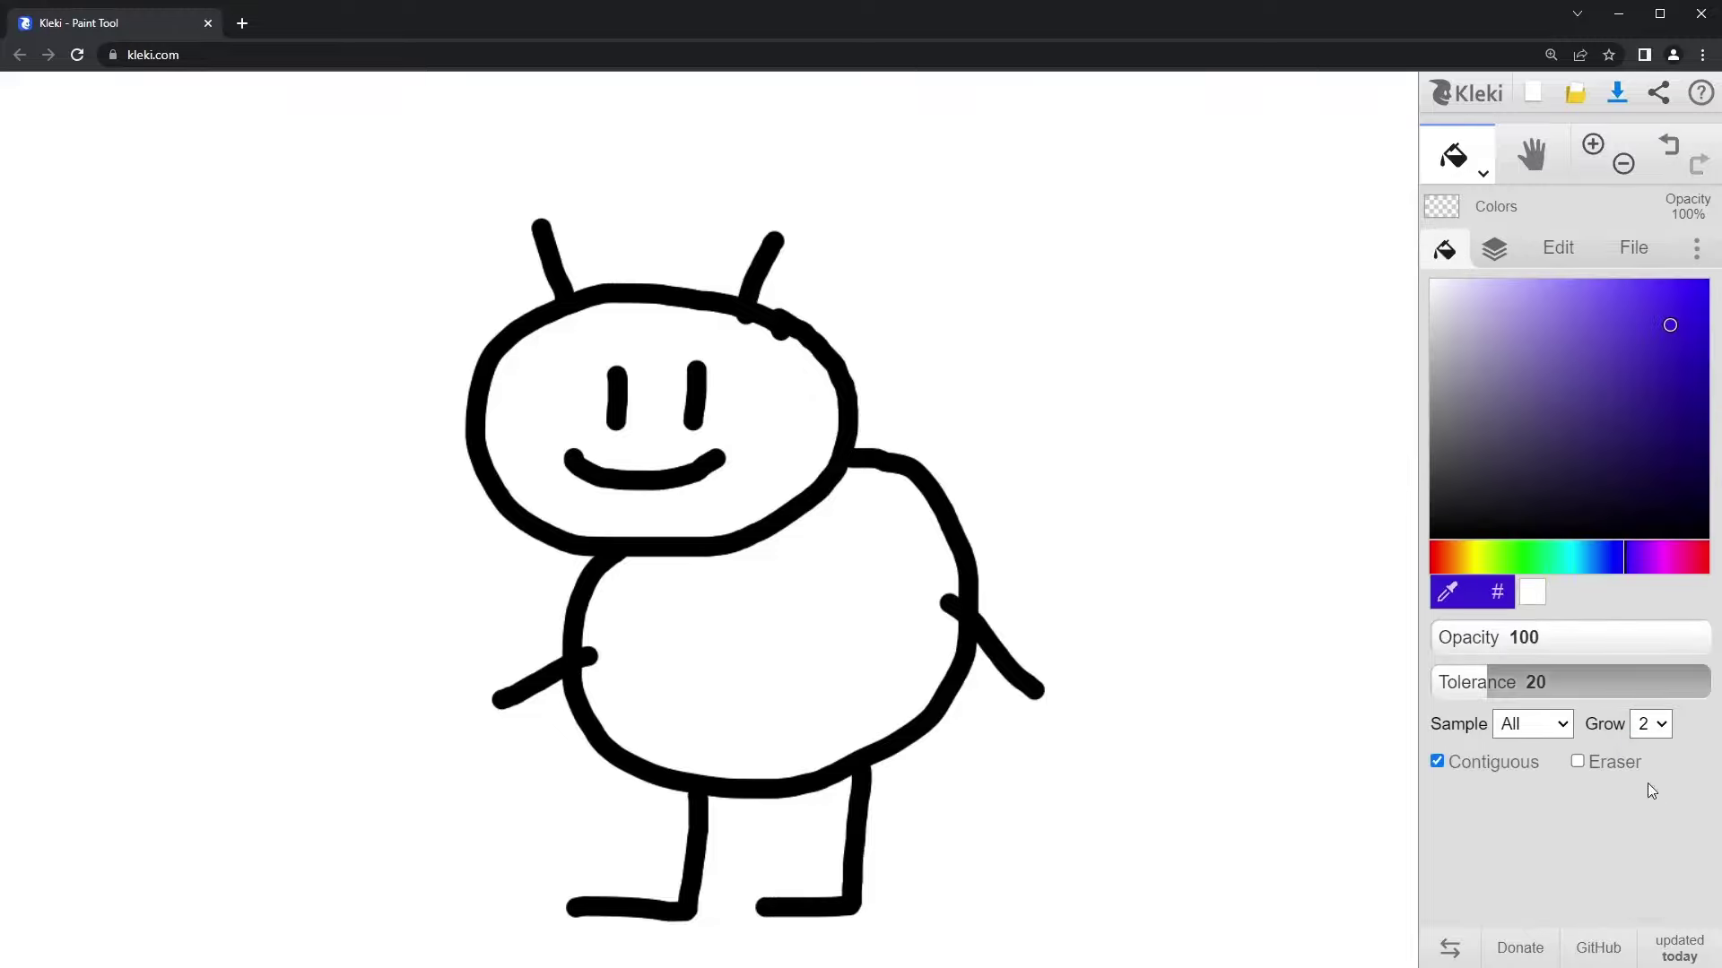
{"action": "left_click", "coordinate": [786, 474]}
{"action": "scroll", "coordinate": [805, 491], "scroll_direction": "up", "scroll_amount": 8}
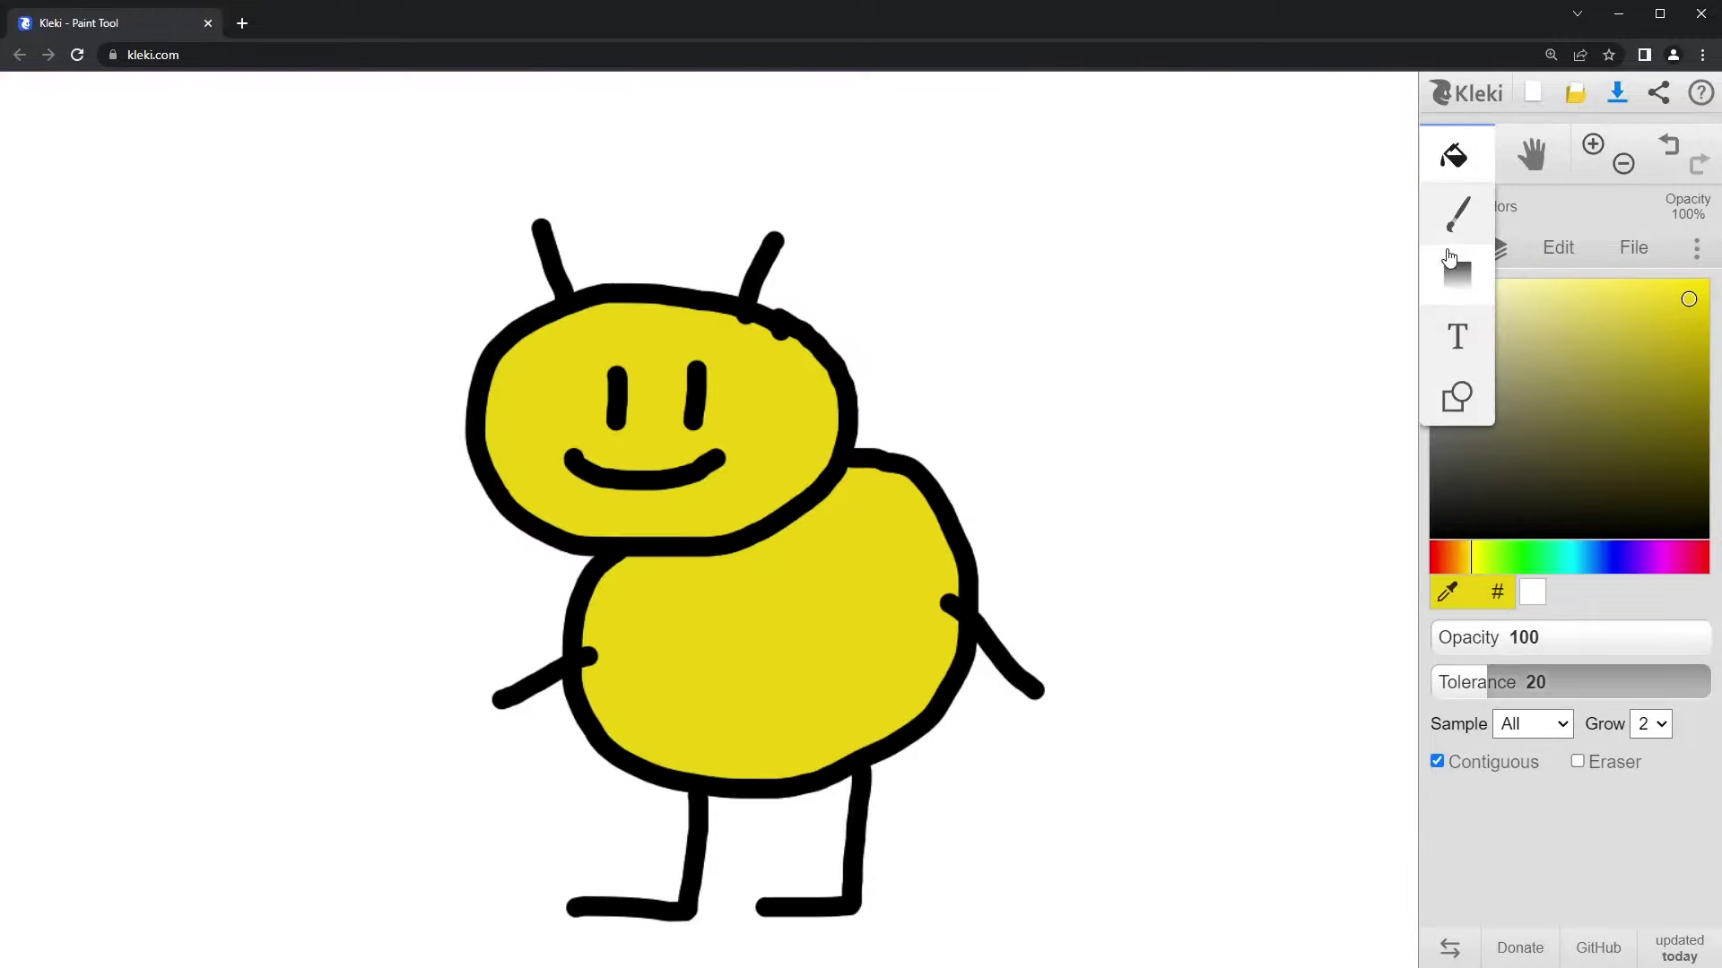
Step: Try a diagonal blue gradient across the Colors layer with the Gradient tool and undo it
{"action": "left_click", "coordinate": [1453, 266]}
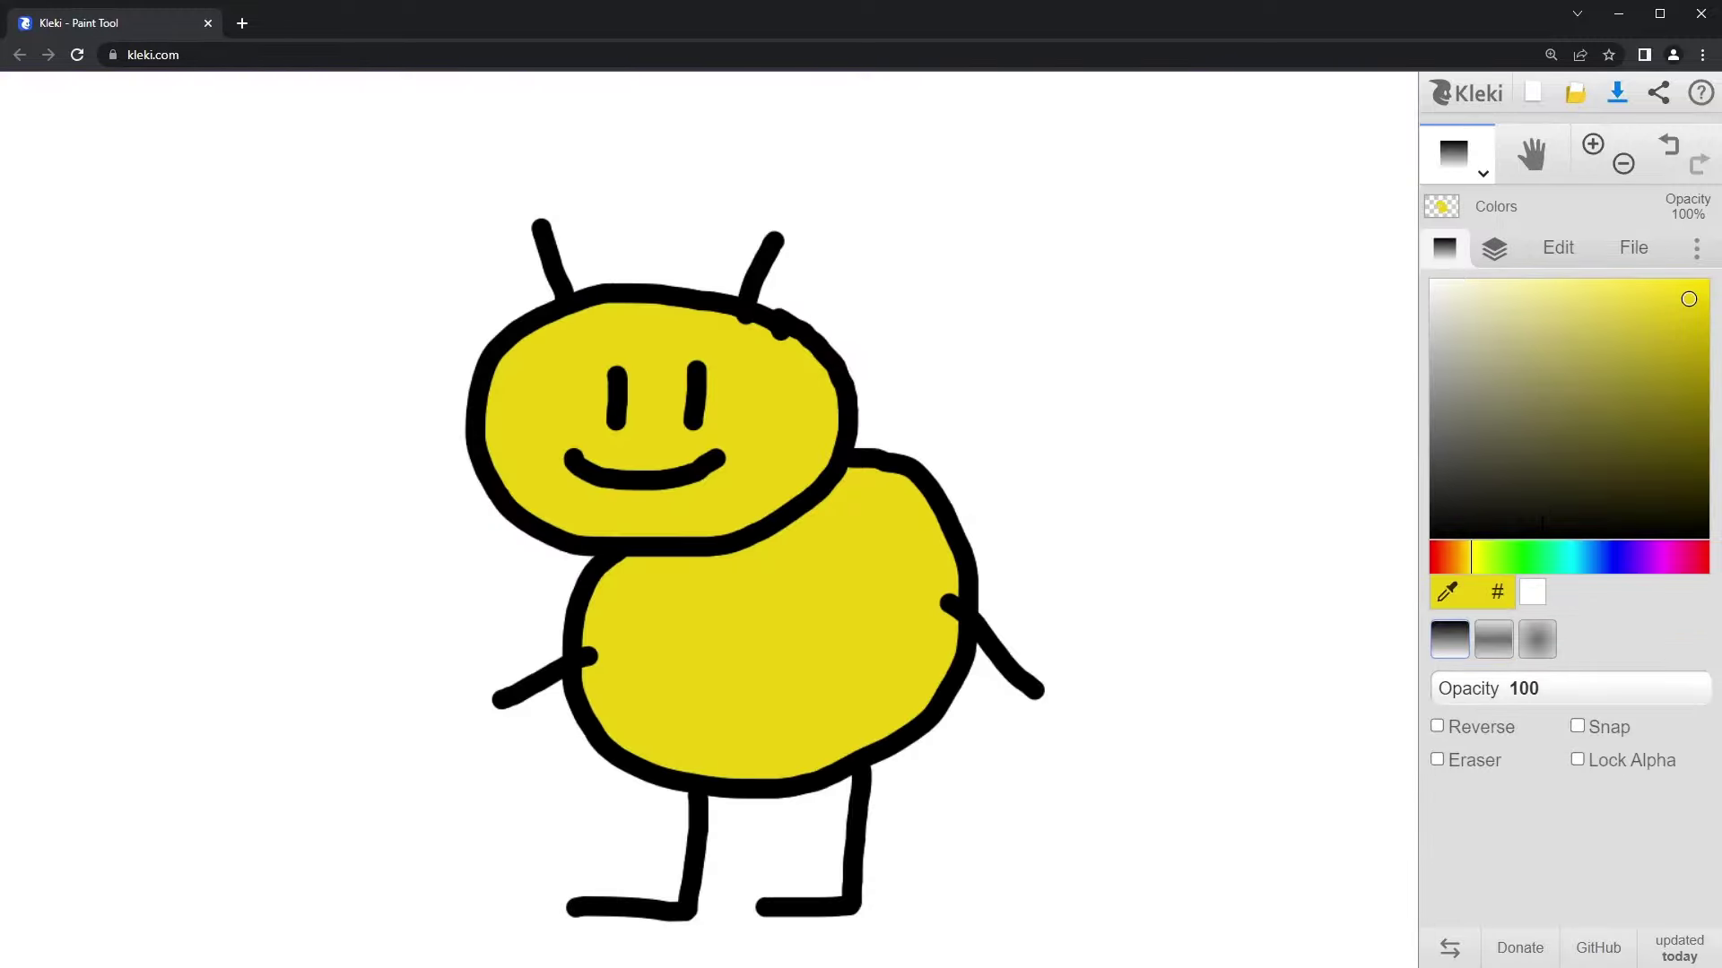
{"action": "left_click", "coordinate": [1593, 558]}
{"action": "left_click_drag", "start_coordinate": [1252, 186], "coordinate": [50, 673]}
{"action": "key", "text": "ctrl+z"}
Step: Apply a linear blue gradient to the Background layer, fading from blue sky down to white below the figure
{"action": "left_click", "coordinate": [1494, 248]}
{"action": "left_click", "coordinate": [1513, 455]}
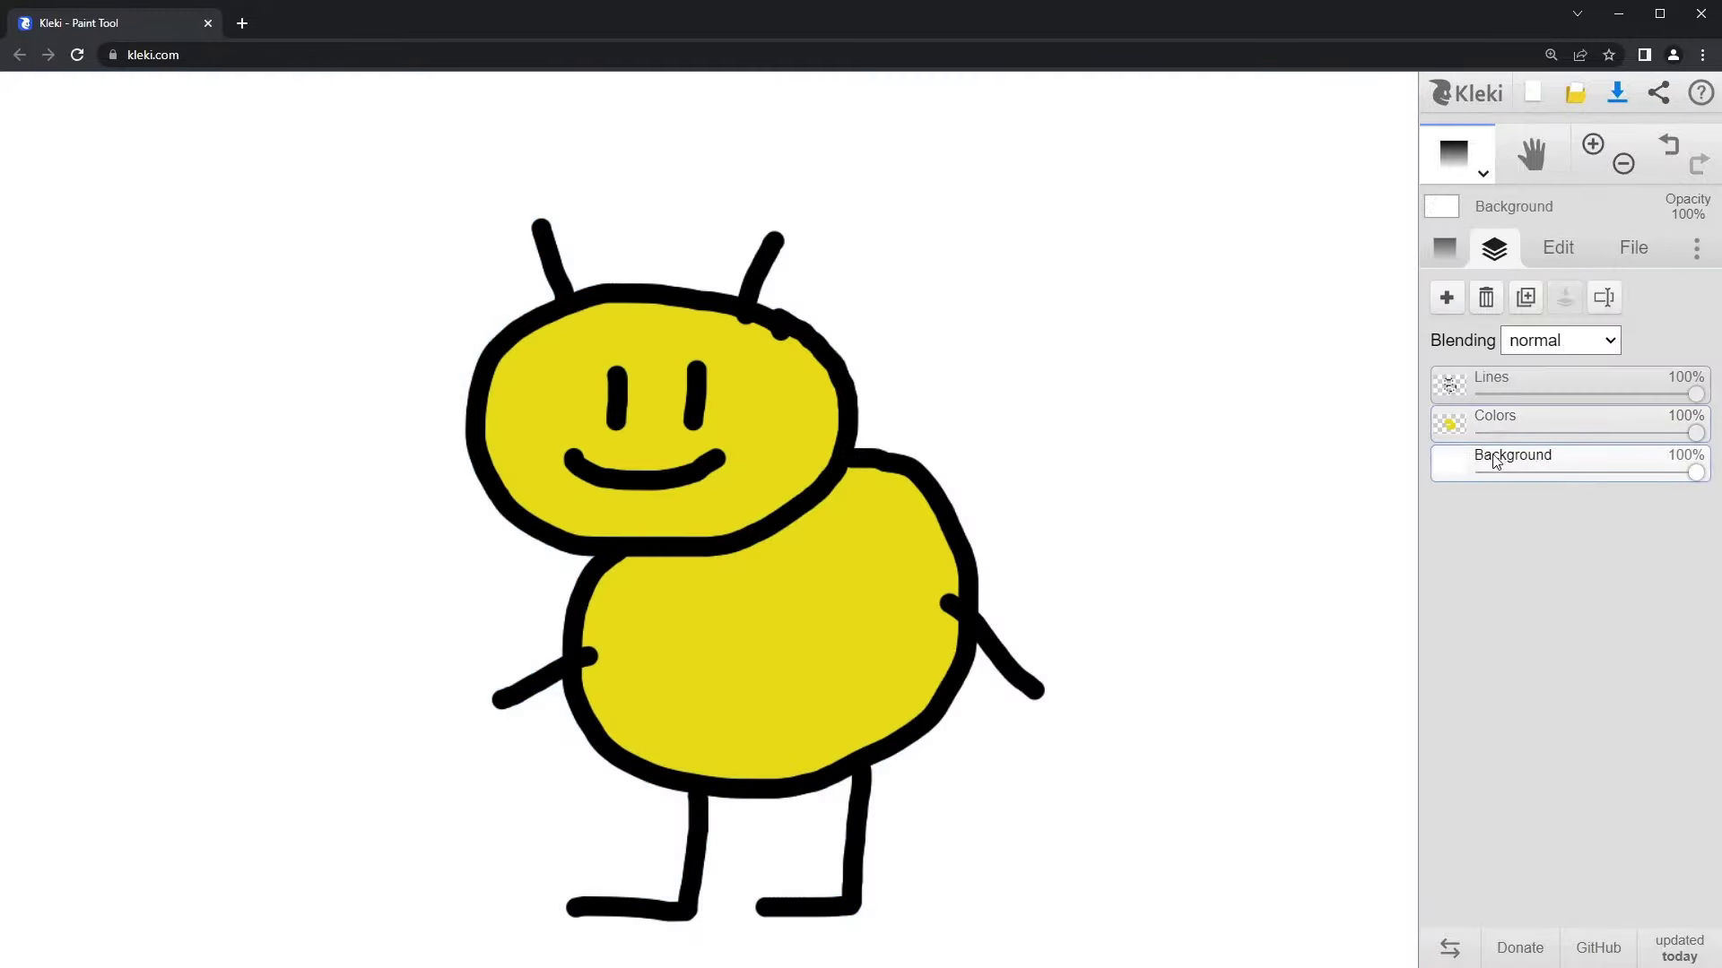
{"action": "left_click_drag", "start_coordinate": [1106, 250], "coordinate": [1057, 830]}
Step: Build a soft white cloud in the sky to the right of the figure from overlapping radial gradients
{"action": "left_click", "coordinate": [1445, 248]}
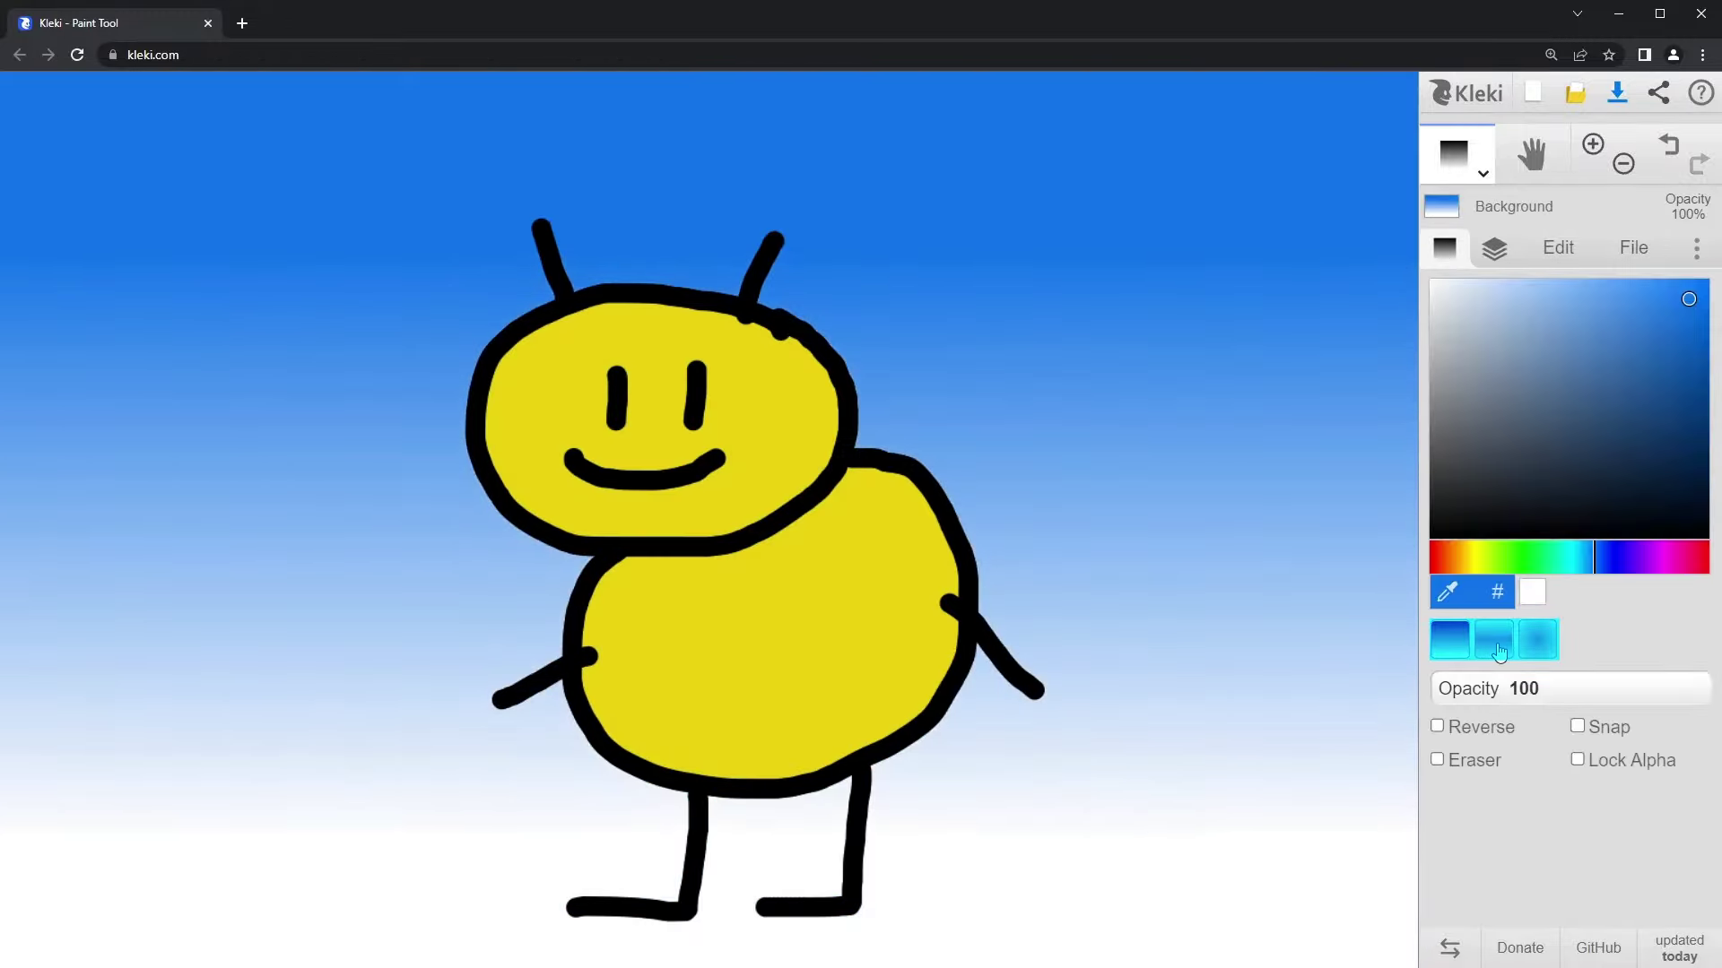
{"action": "left_click", "coordinate": [1533, 648]}
{"action": "left_click_drag", "start_coordinate": [1537, 427], "coordinate": [1429, 279]}
{"action": "mouse_move", "coordinate": [1200, 310]}
{"action": "left_mouse_down"}
{"action": "mouse_move", "coordinate": [1226, 250]}
{"action": "mouse_move", "coordinate": [1253, 245]}
{"action": "mouse_move", "coordinate": [1288, 343]}
{"action": "mouse_move", "coordinate": [1332, 301]}
{"action": "left_mouse_up"}
{"action": "left_click_drag", "start_coordinate": [1313, 314], "coordinate": [1354, 272]}
{"action": "left_click_drag", "start_coordinate": [1359, 344], "coordinate": [1318, 325]}
{"action": "left_click_drag", "start_coordinate": [1162, 310], "coordinate": [1117, 341]}
{"action": "left_click_drag", "start_coordinate": [1135, 339], "coordinate": [1092, 355]}
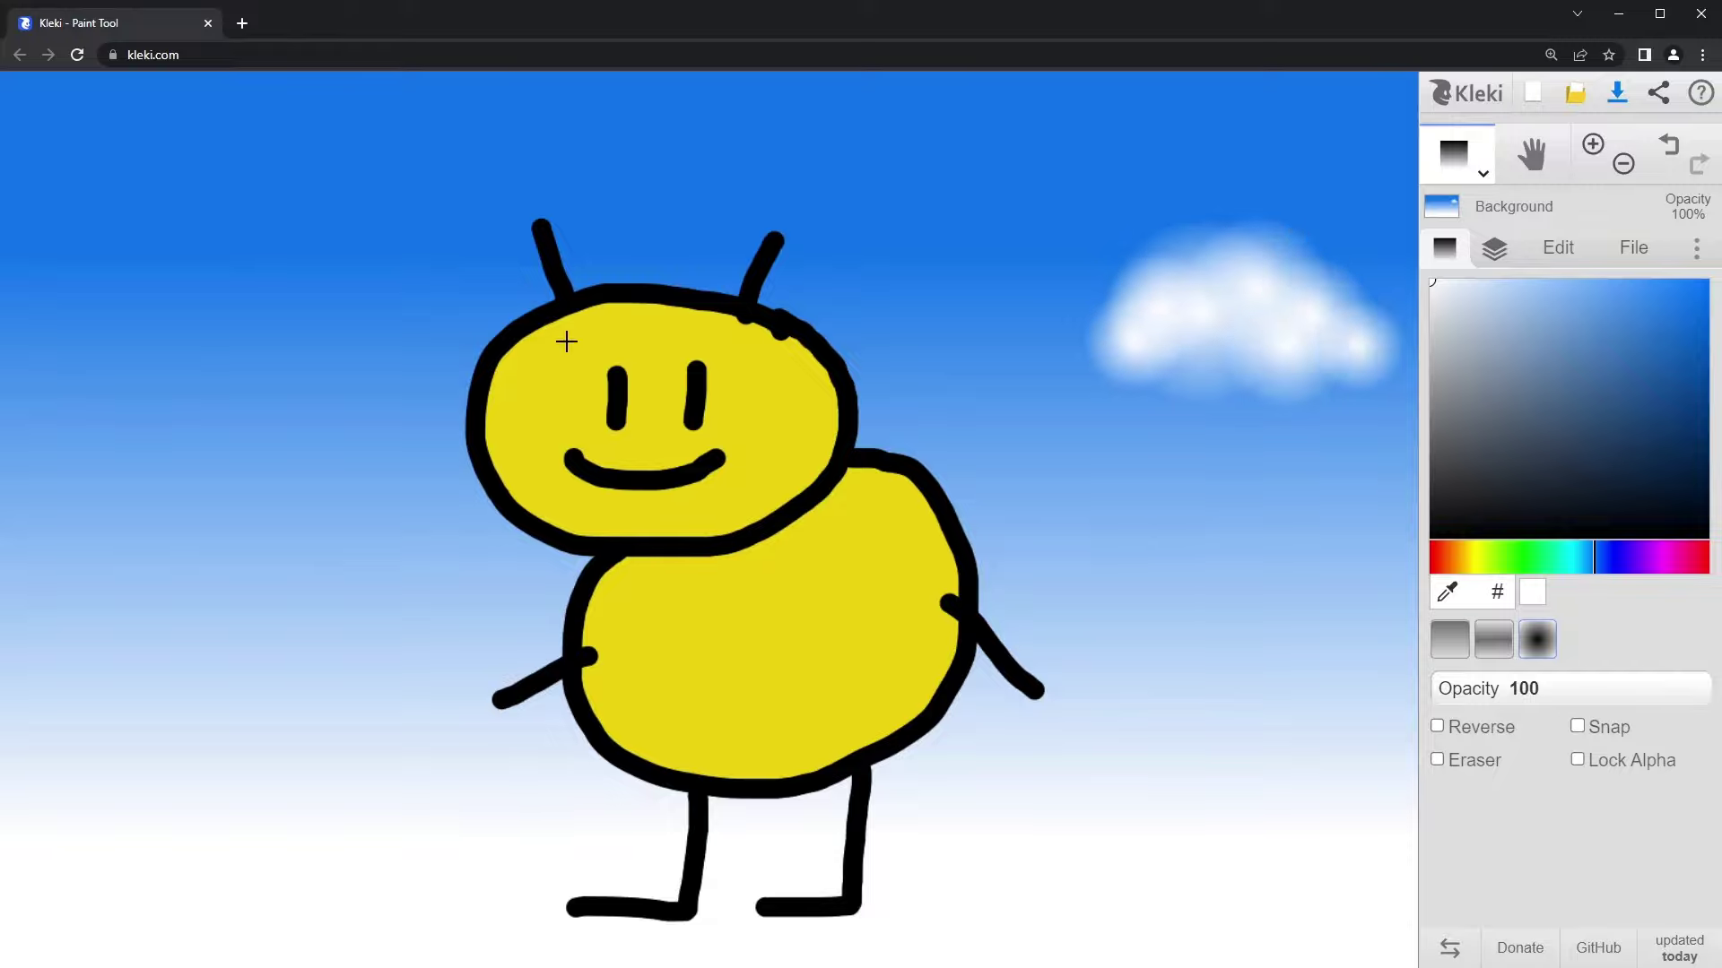
Step: Build a second white cloud in the sky to the left of the figure from overlapping radial gradients
{"action": "left_click_drag", "start_coordinate": [170, 299], "coordinate": [240, 246]}
{"action": "left_click_drag", "start_coordinate": [215, 301], "coordinate": [273, 264]}
{"action": "left_click_drag", "start_coordinate": [250, 340], "coordinate": [288, 319]}
{"action": "left_click_drag", "start_coordinate": [145, 333], "coordinate": [72, 281]}
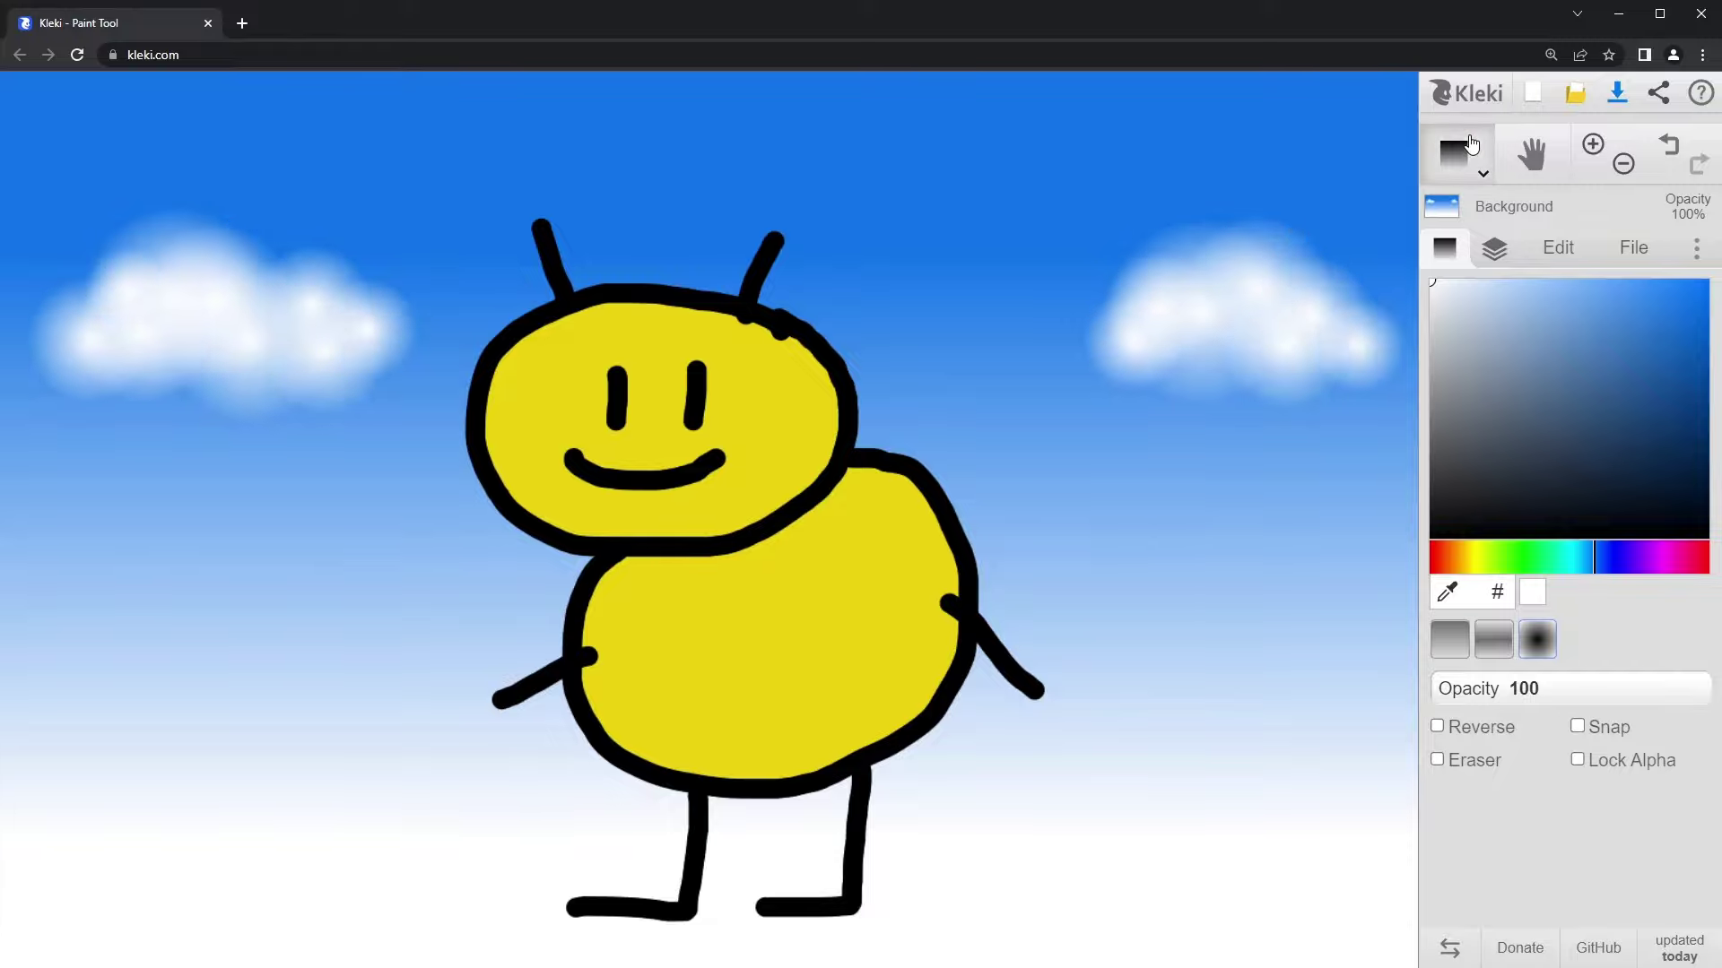
Step: Try out the Shape tool with a black rectangle, ellipse and line at line width 4, and undo them
{"action": "left_click", "coordinate": [1467, 155]}
{"action": "left_click", "coordinate": [1459, 397]}
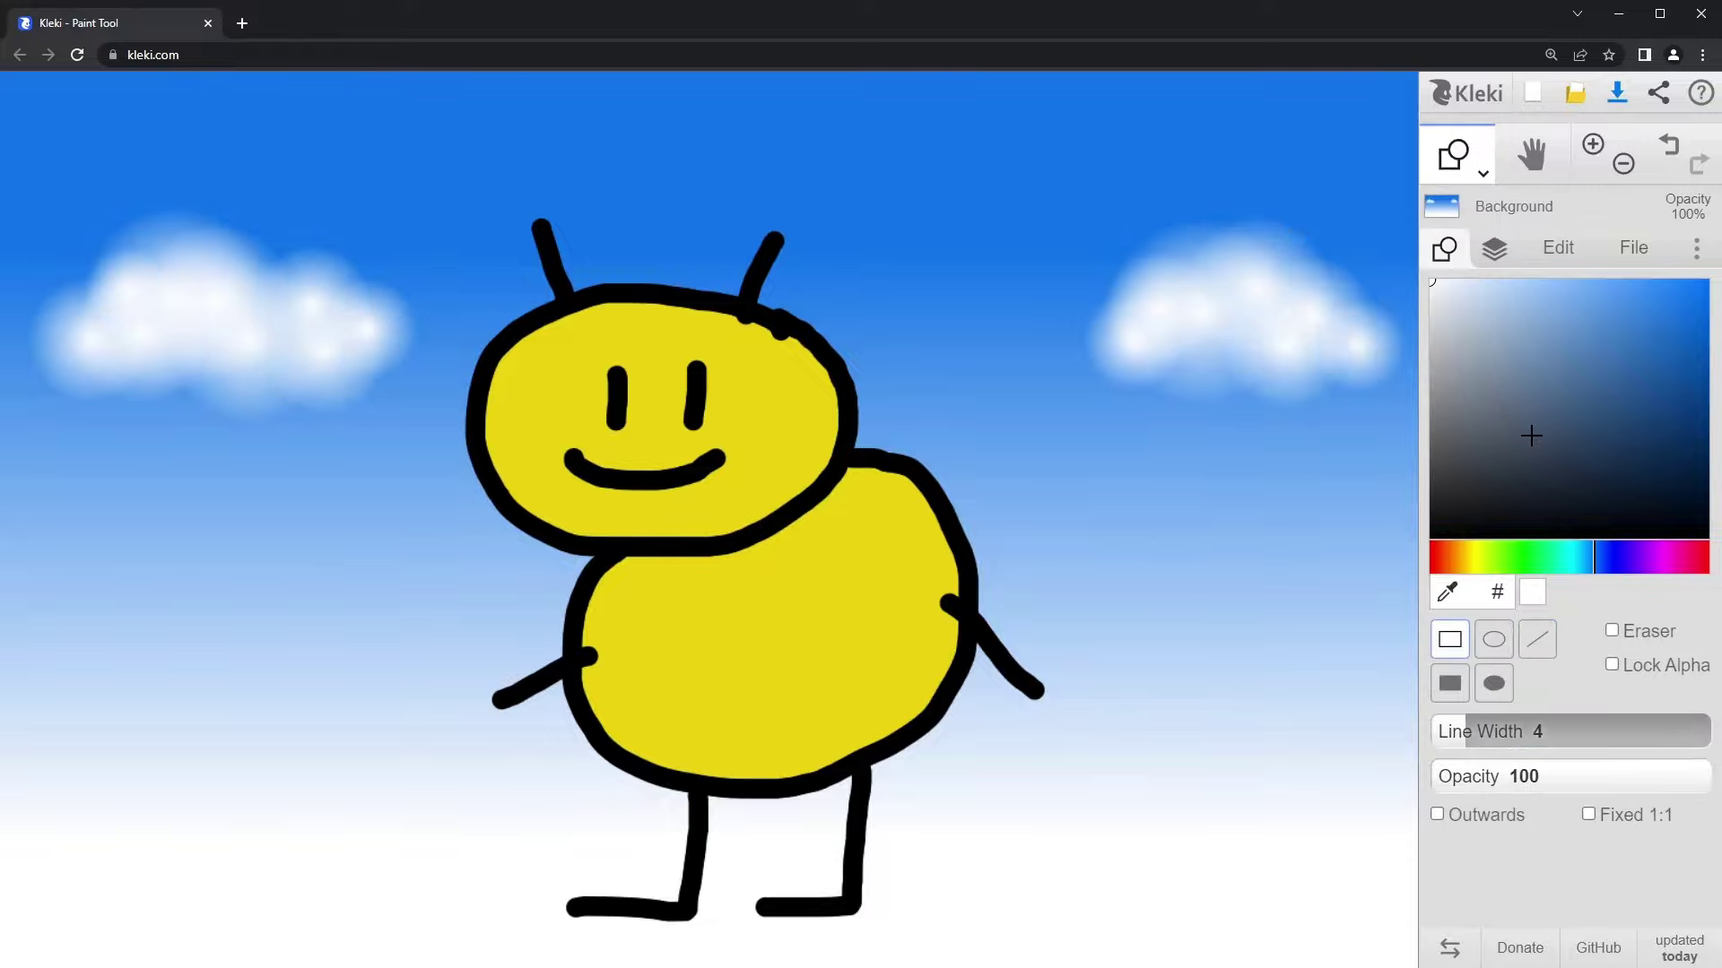
{"action": "left_click", "coordinate": [1565, 536]}
{"action": "left_click_drag", "start_coordinate": [899, 184], "coordinate": [1142, 389]}
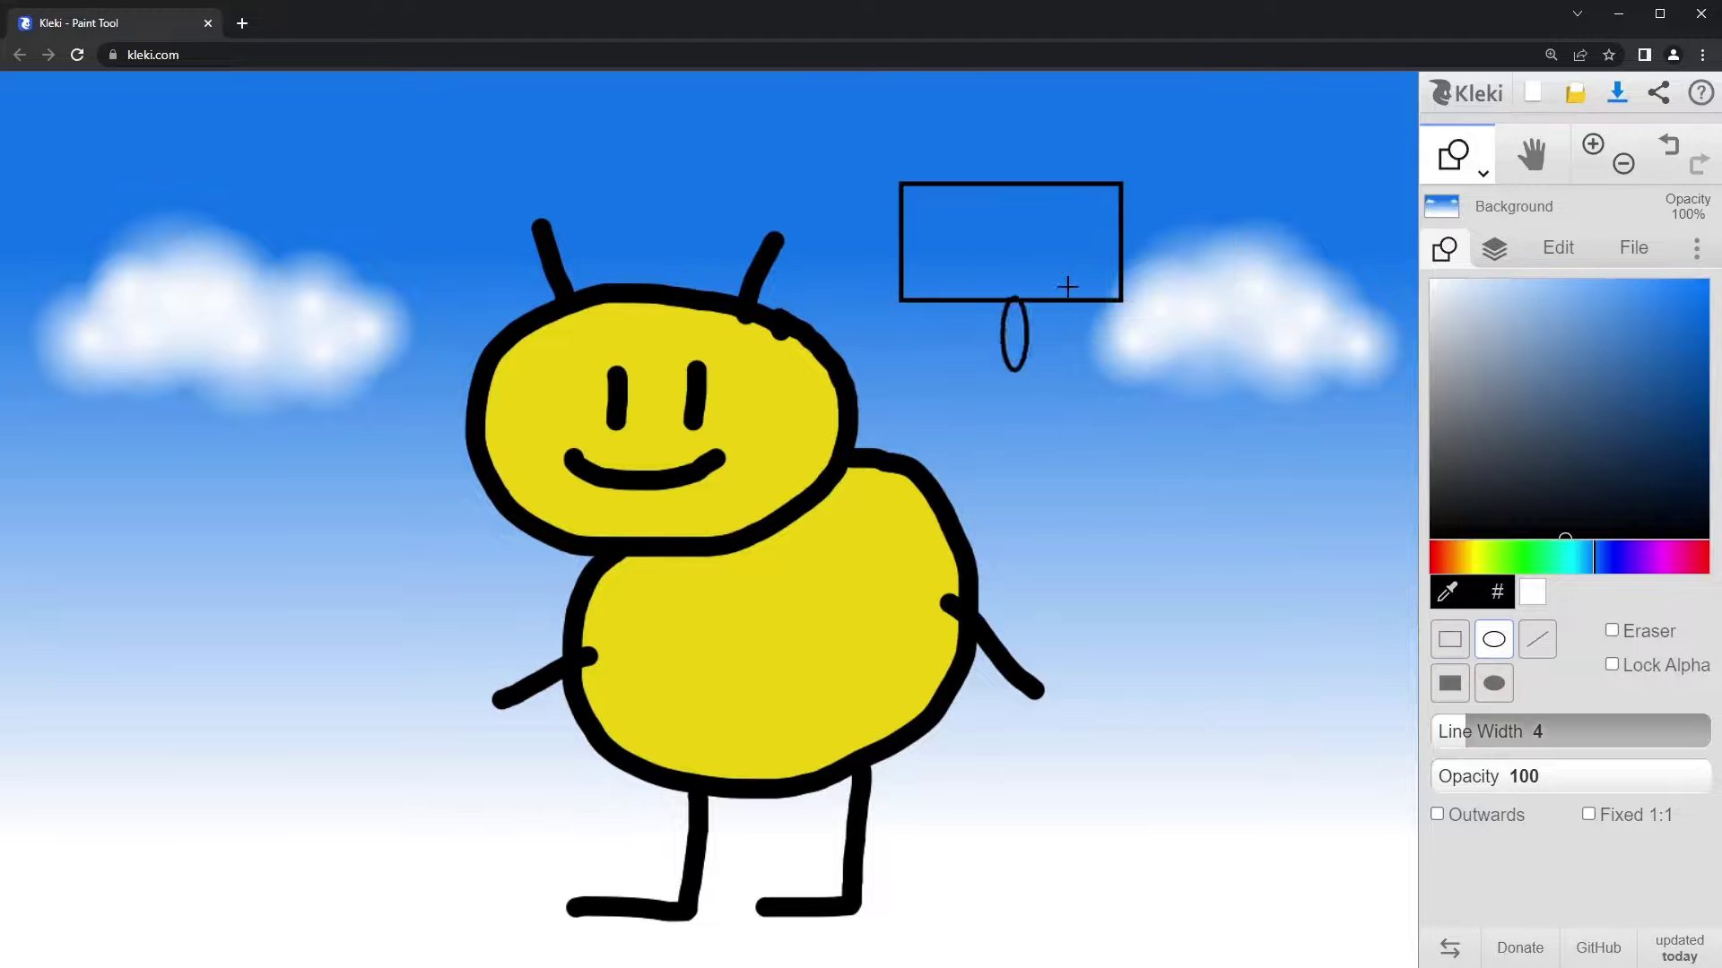
{"action": "left_click_drag", "start_coordinate": [1067, 287], "coordinate": [1026, 412]}
{"action": "left_click", "coordinate": [1537, 639]}
{"action": "mouse_move", "coordinate": [1052, 568]}
{"action": "left_mouse_down"}
{"action": "mouse_move", "coordinate": [1183, 703]}
{"action": "mouse_move", "coordinate": [1224, 804]}
{"action": "left_mouse_up"}
{"action": "key", "text": "ctrl+z"}
{"action": "key", "text": "ctrl+z"}
{"action": "key", "text": "ctrl+z"}
Step: Rotate the canvas and try black rectangle outlines at three different view rotations
{"action": "key", "text": "r"}
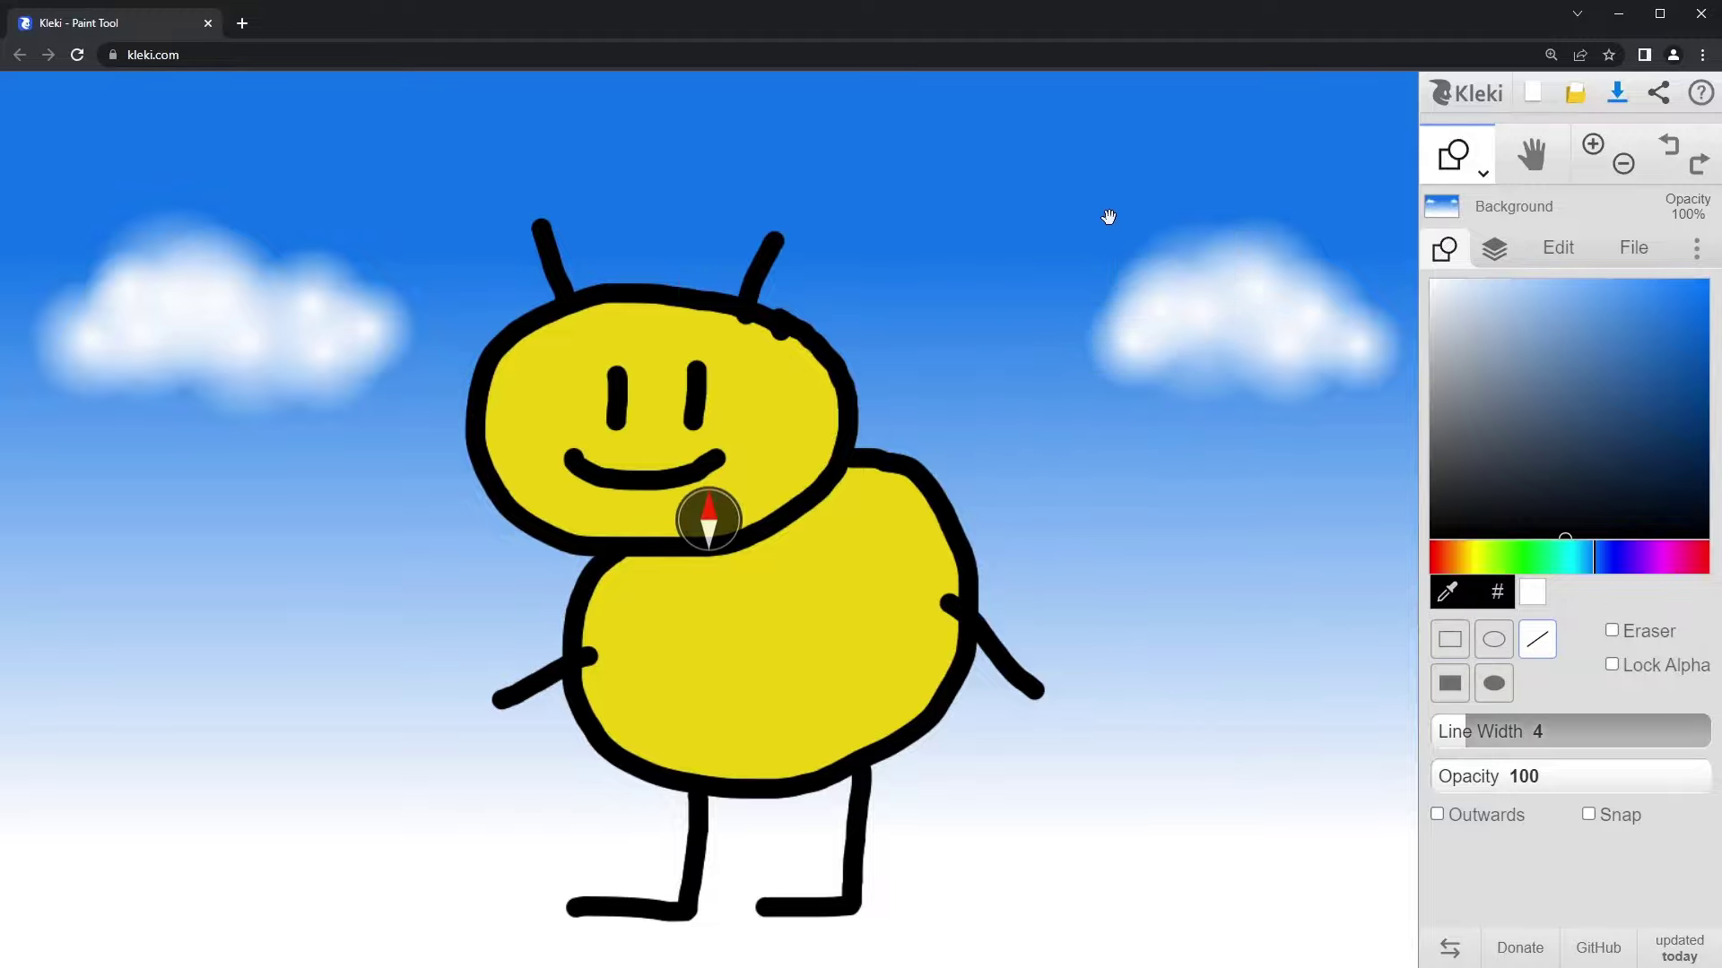
{"action": "left_click_drag", "start_coordinate": [1108, 217], "coordinate": [1007, 550]}
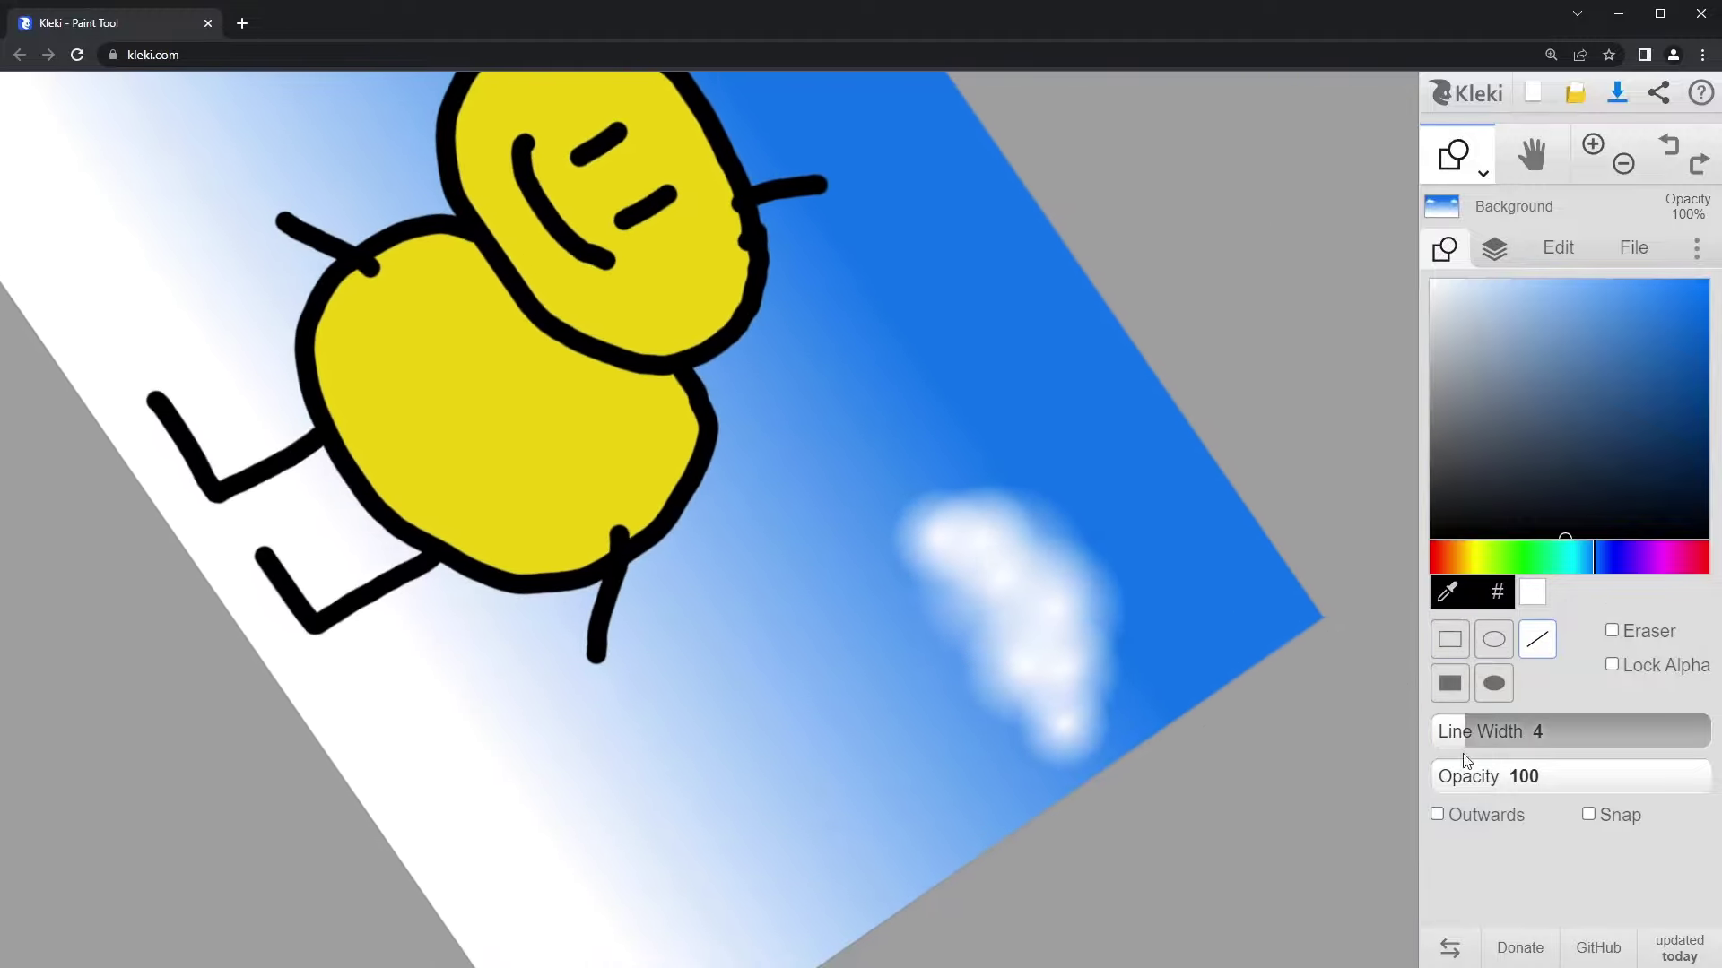
{"action": "left_click", "coordinate": [1450, 639]}
{"action": "left_click_drag", "start_coordinate": [807, 374], "coordinate": [1065, 488]}
{"action": "left_click_drag", "start_coordinate": [788, 451], "coordinate": [1026, 565]}
{"action": "left_click_drag", "start_coordinate": [780, 480], "coordinate": [1077, 563]}
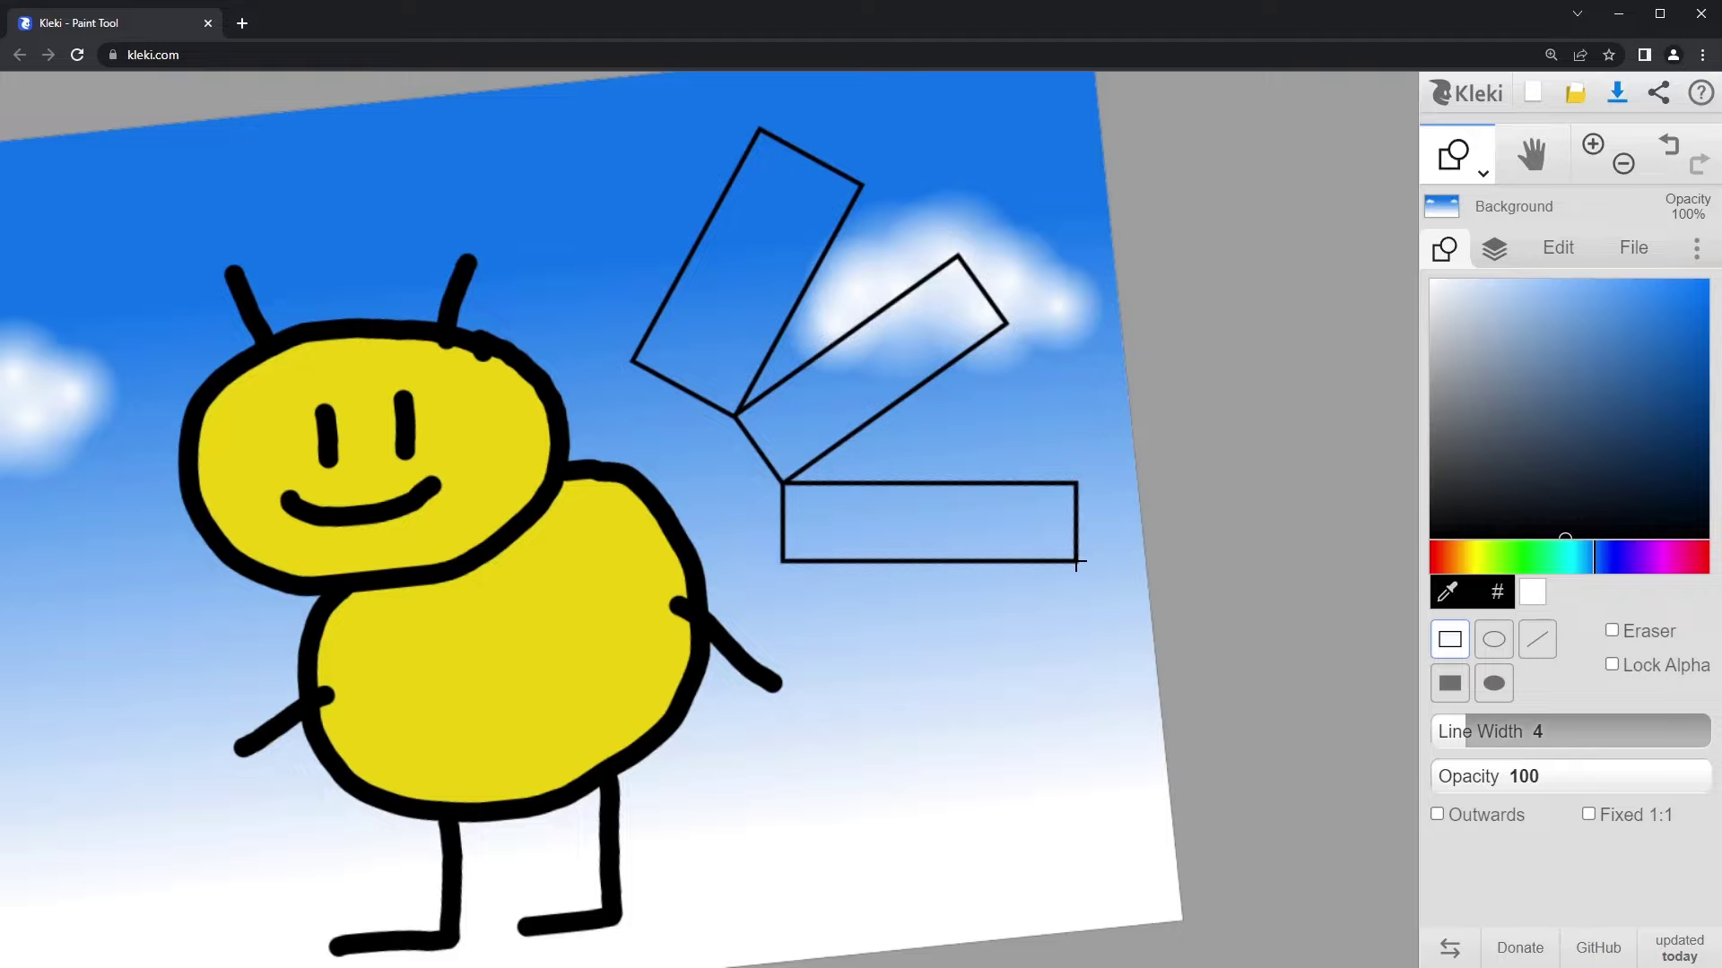
Step: Draw a filled green rectangle across the bottom of the Background layer as grassy ground
{"action": "left_click", "coordinate": [1504, 556]}
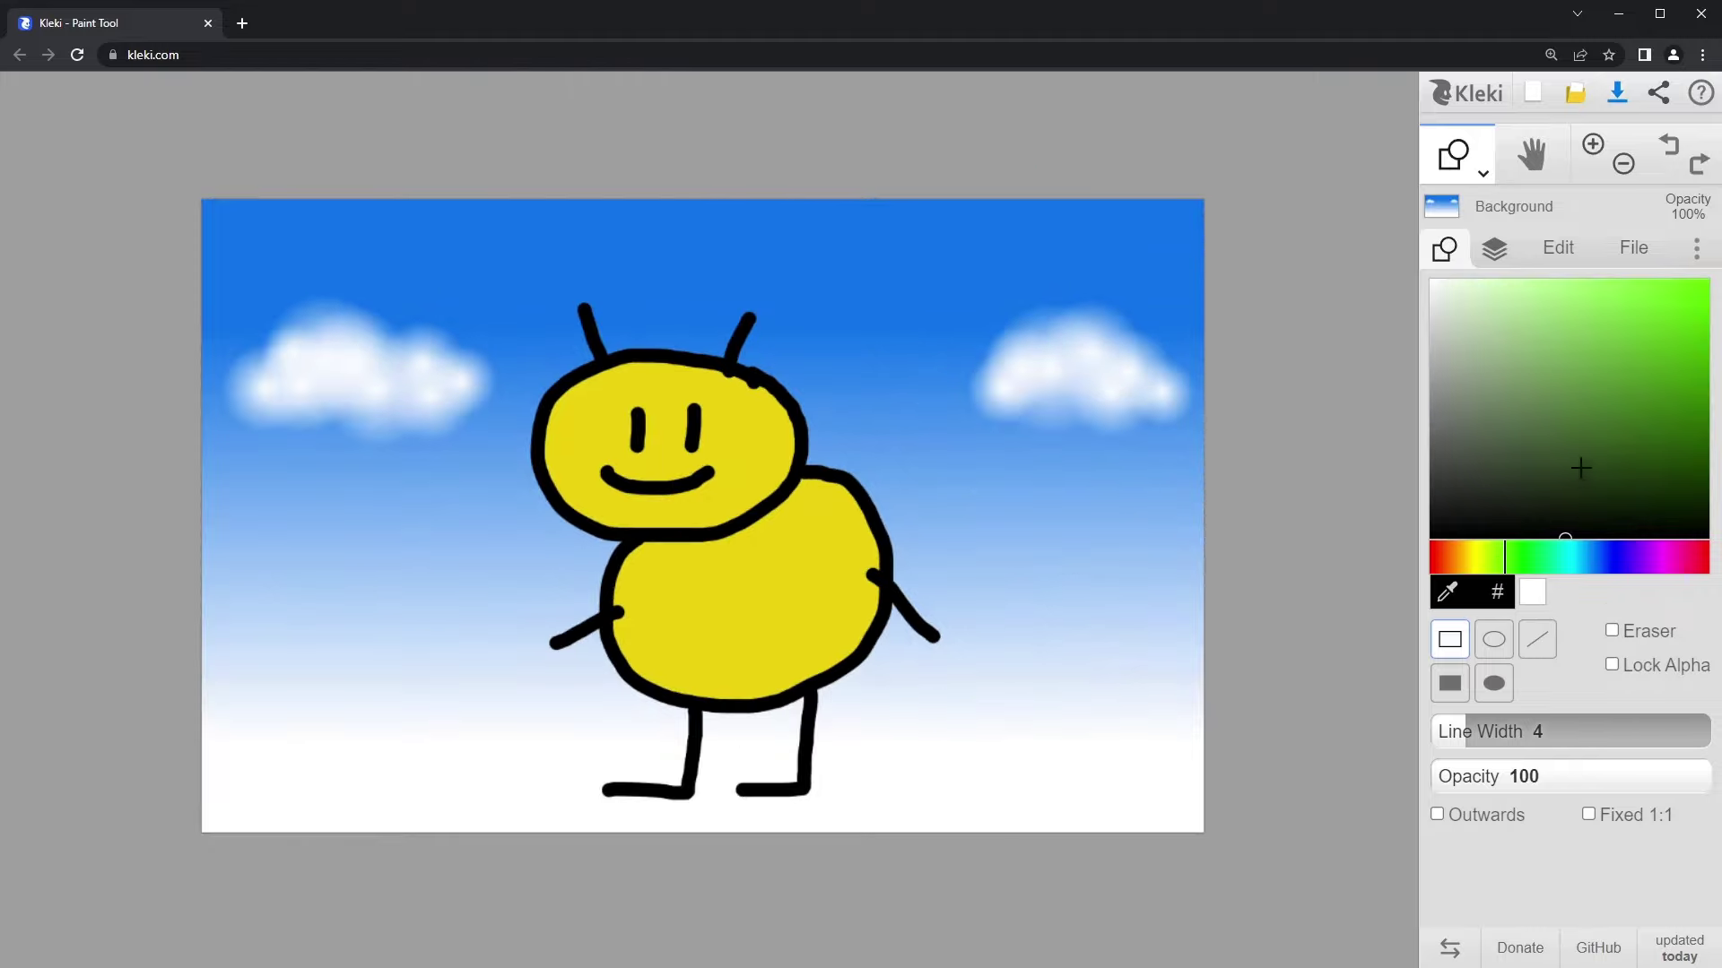
{"action": "left_click_drag", "start_coordinate": [1575, 469], "coordinate": [1650, 376]}
{"action": "left_click", "coordinate": [1452, 685]}
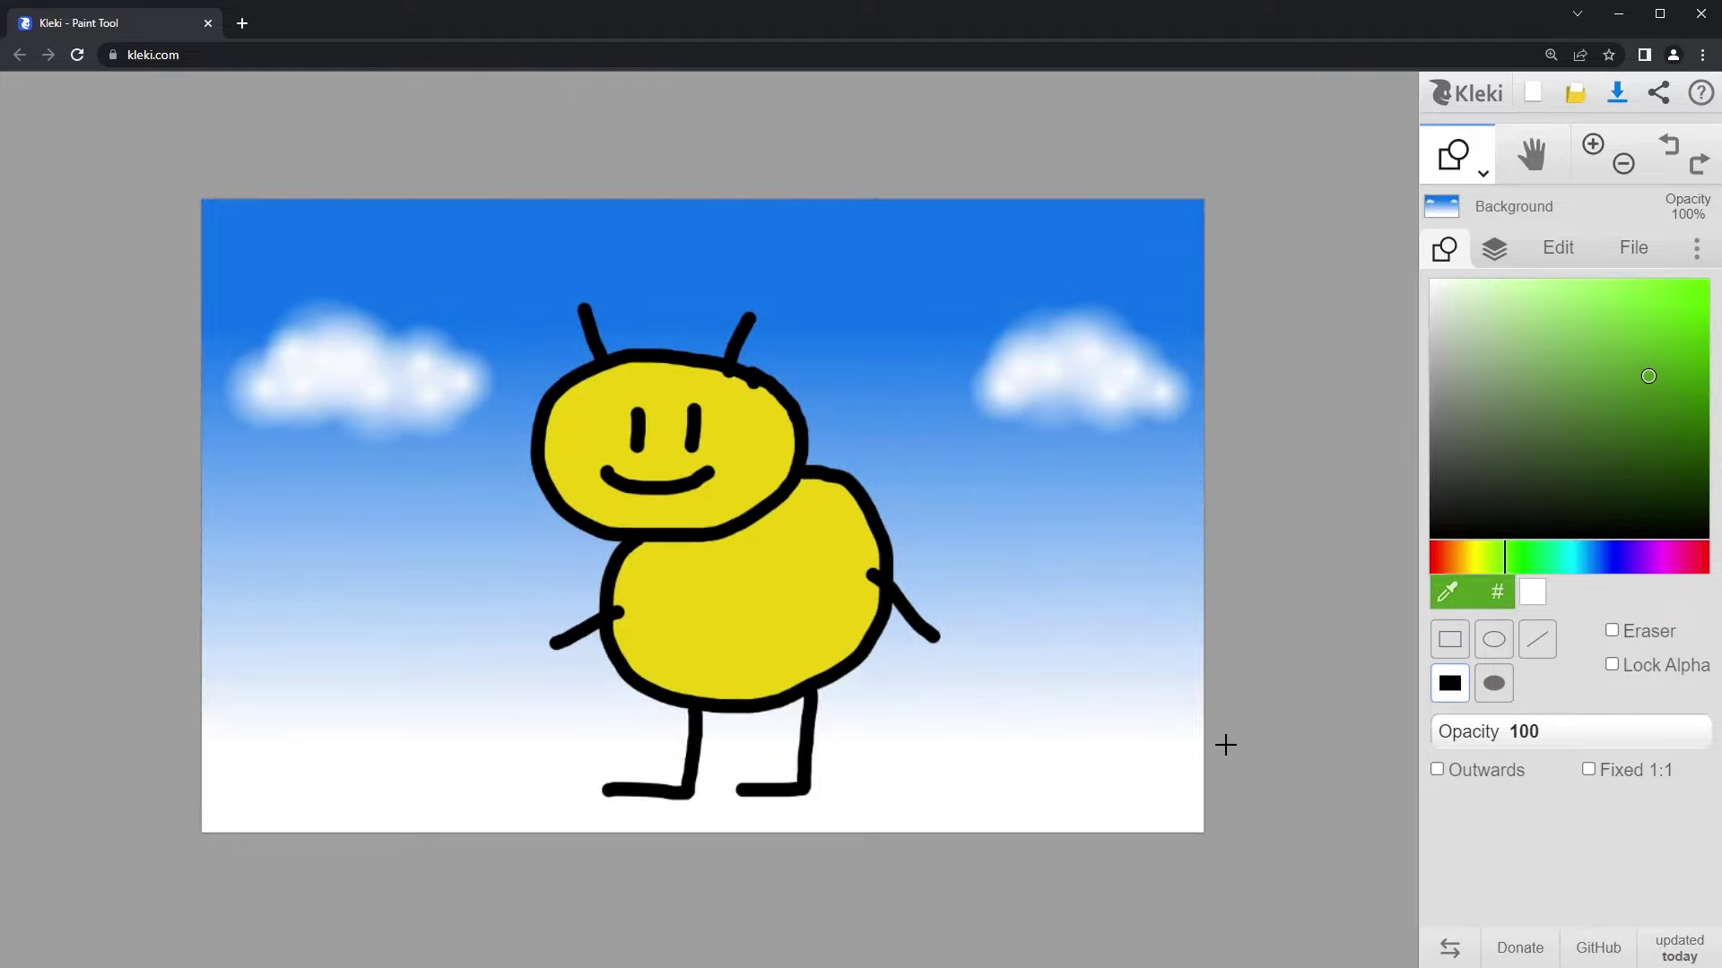
{"action": "mouse_move", "coordinate": [1145, 773]}
{"action": "left_mouse_down"}
{"action": "mouse_move", "coordinate": [223, 928]}
{"action": "mouse_move", "coordinate": [116, 927]}
{"action": "left_mouse_up"}
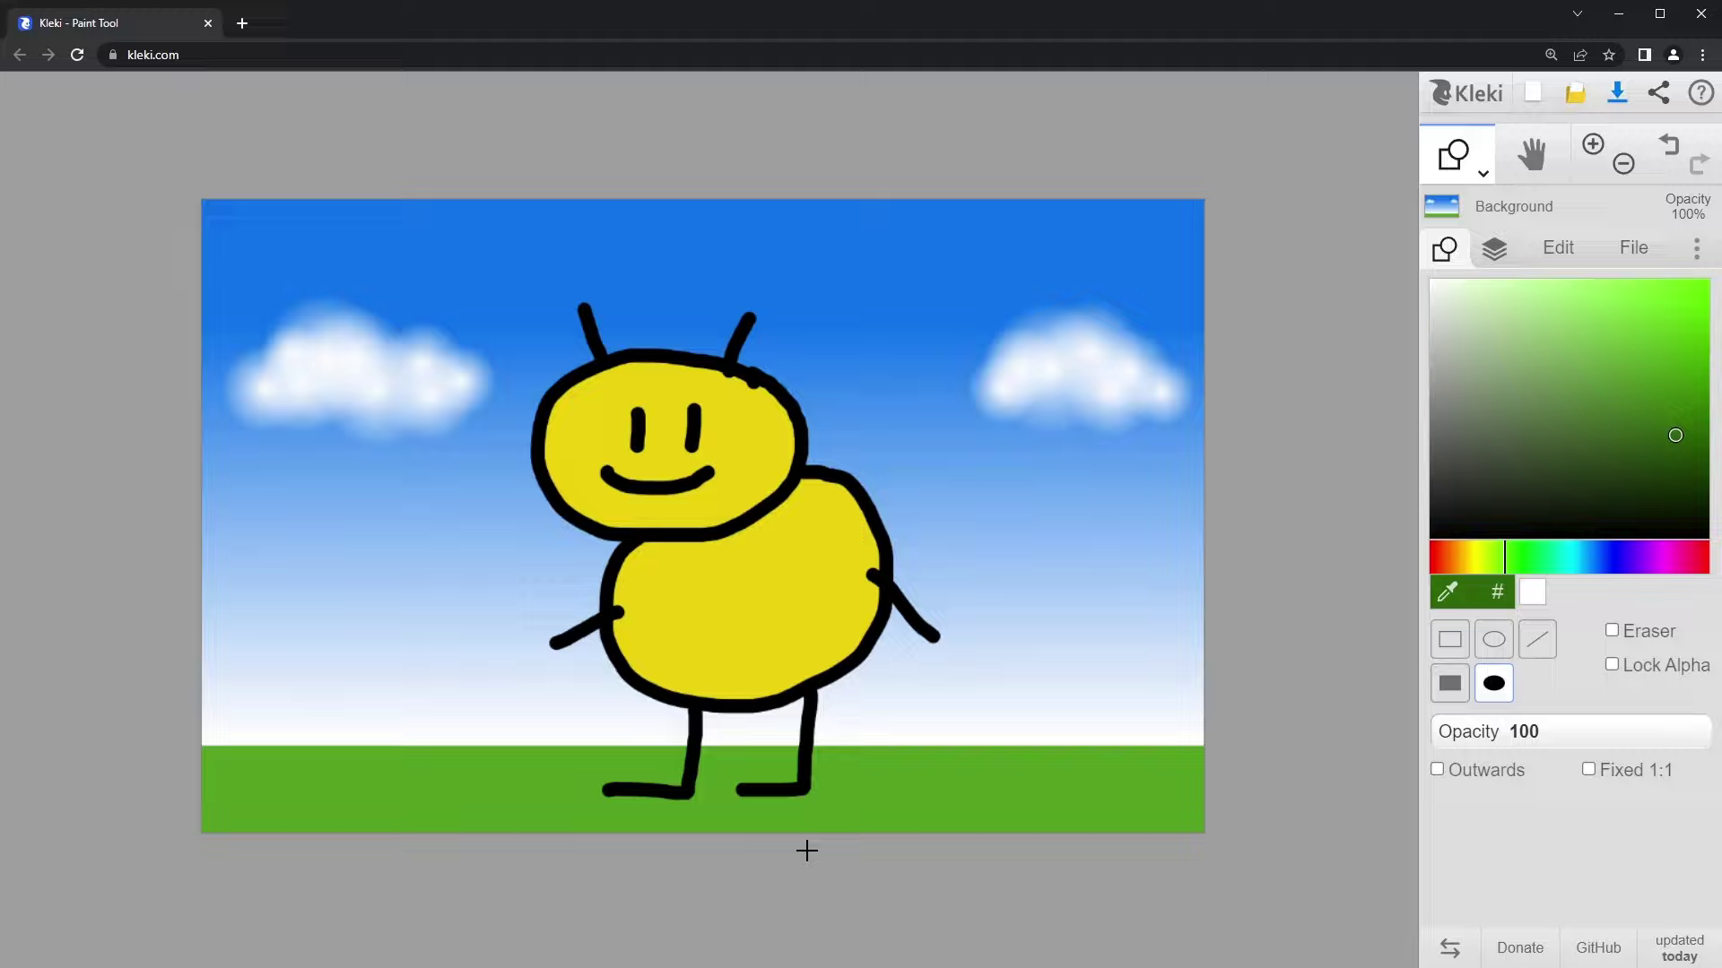
Step: Draw a filled dark green ellipse as a shadow under the feet and a smaller one beside it at reduced opacity
{"action": "left_click_drag", "start_coordinate": [867, 767], "coordinate": [597, 815]}
{"action": "left_click_drag", "start_coordinate": [1619, 733], "coordinate": [1593, 737]}
{"action": "left_click_drag", "start_coordinate": [619, 773], "coordinate": [519, 807]}
Step: Add a new layer, move it above all the others and rename it Speech Bubble
{"action": "left_click", "coordinate": [1494, 251]}
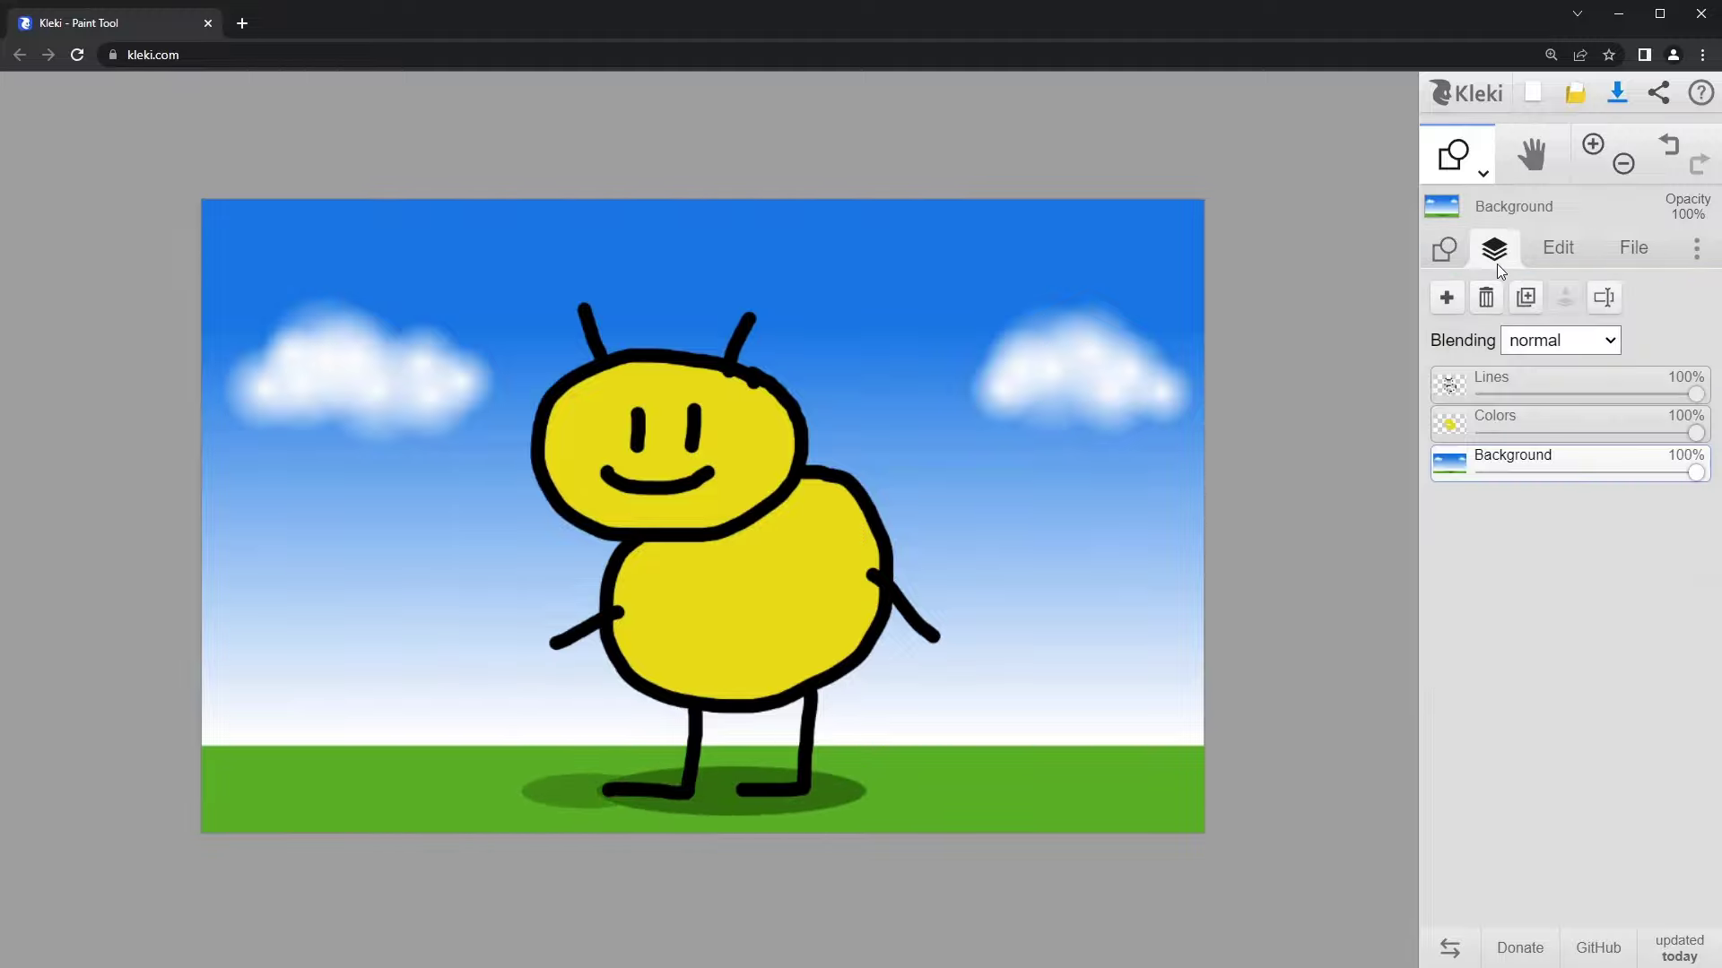
{"action": "left_click", "coordinate": [1446, 296]}
{"action": "left_click_drag", "start_coordinate": [1507, 454], "coordinate": [1430, 279]}
{"action": "double_click", "coordinate": [1521, 377]}
{"action": "type", "text": "Speech Bubble"}
{"action": "key", "text": "Return"}
Step: Draw a filled white ellipse at opacity 100 beside the figure's head as the speech bubble's body
{"action": "left_click", "coordinate": [1447, 251]}
{"action": "left_click_drag", "start_coordinate": [1620, 731], "coordinate": [1718, 728]}
{"action": "left_click_drag", "start_coordinate": [280, 388], "coordinate": [508, 541]}
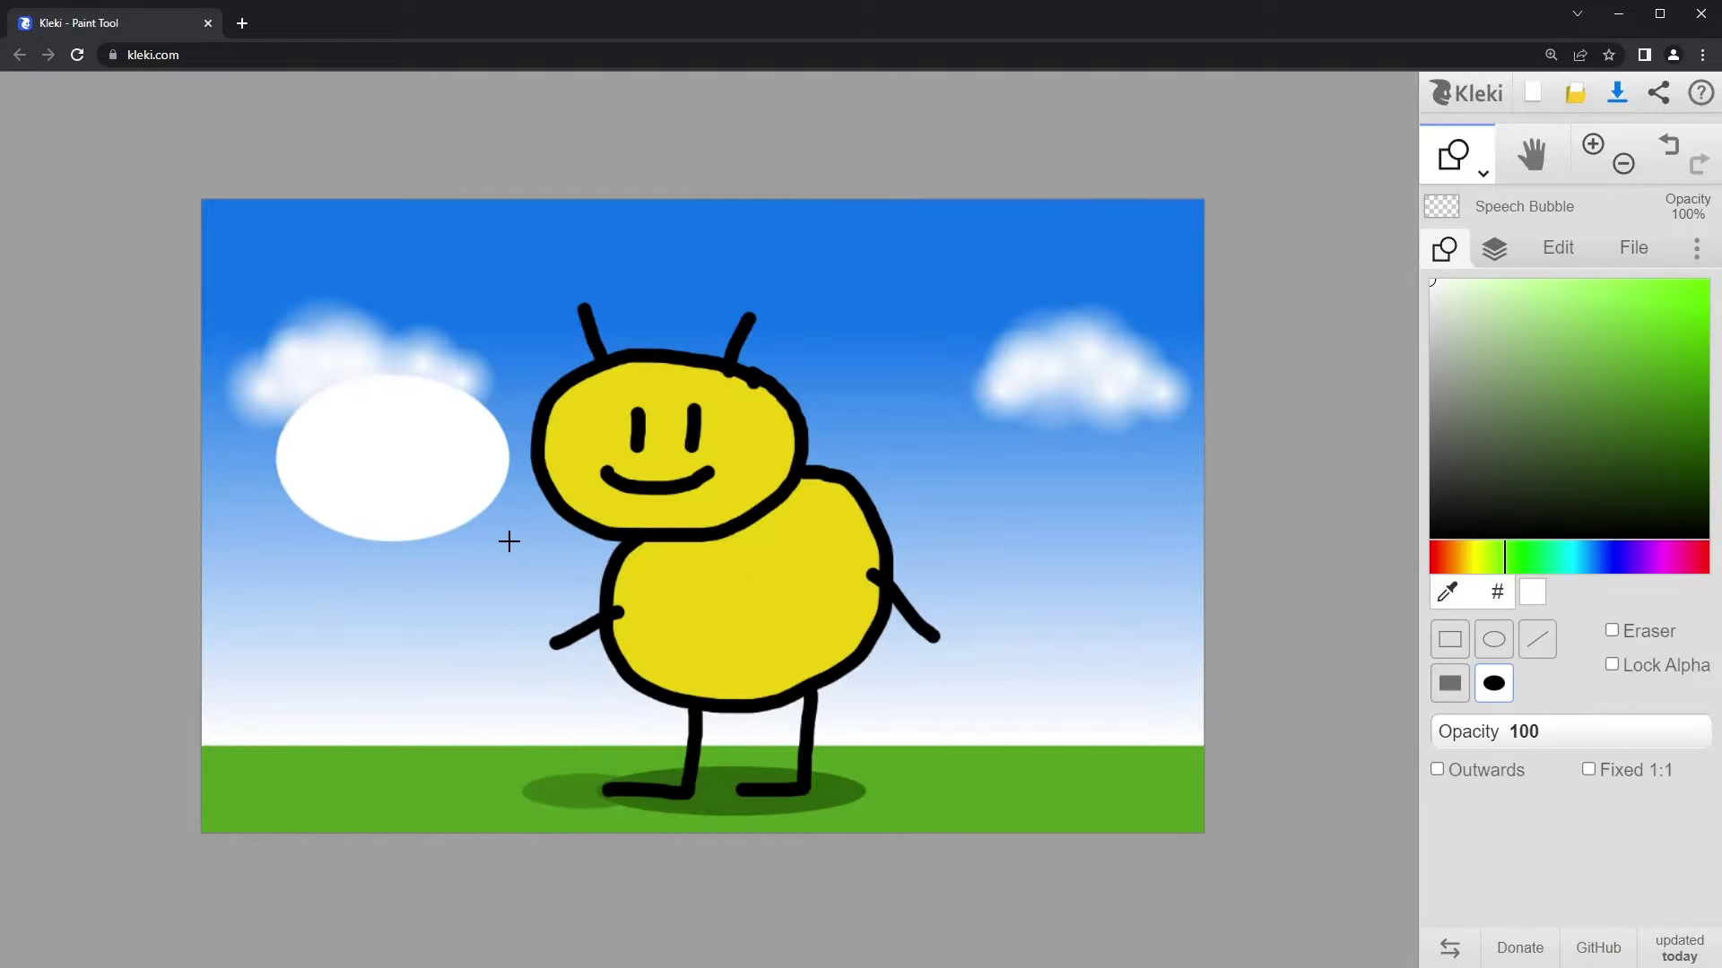
Step: Add a pointed tail toward the head with two white lines of width 4 and fill its inside white
{"action": "left_click", "coordinate": [1537, 655]}
{"action": "scroll", "coordinate": [488, 469], "scroll_direction": "up", "scroll_amount": 4}
{"action": "left_click_drag", "start_coordinate": [579, 492], "coordinate": [694, 556]}
{"action": "left_click_drag", "start_coordinate": [695, 558], "coordinate": [519, 605]}
{"action": "left_click", "coordinate": [1463, 171]}
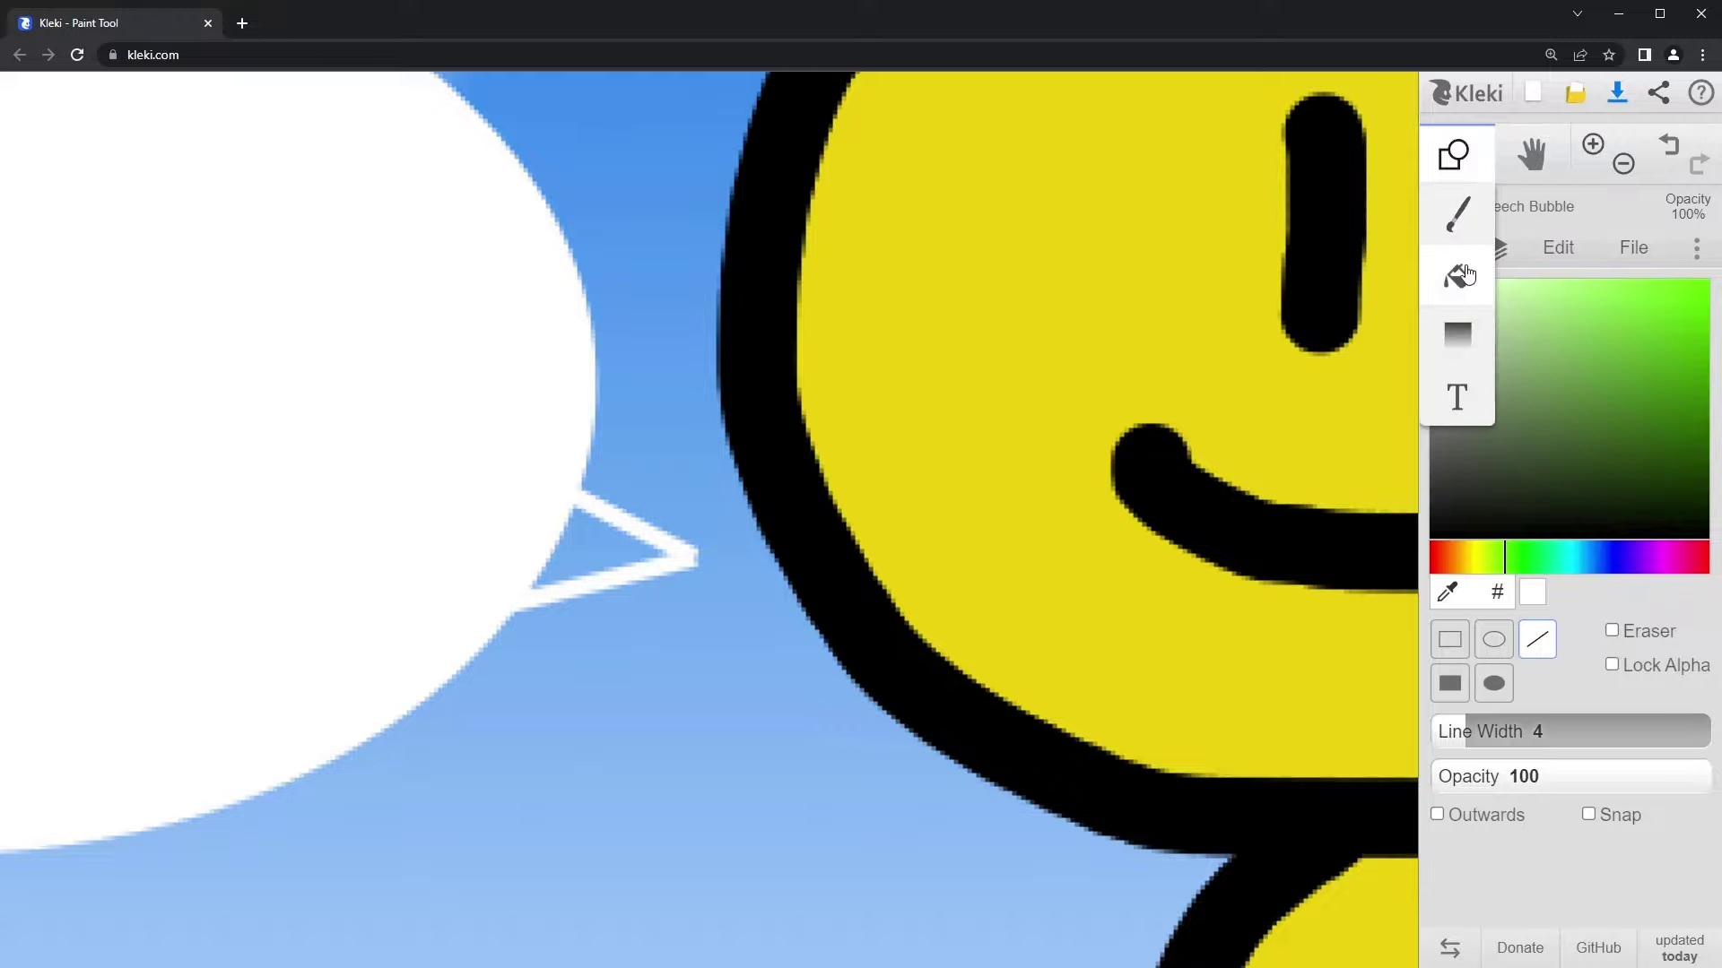
{"action": "left_click", "coordinate": [1456, 277]}
{"action": "left_click", "coordinate": [595, 535]}
{"action": "scroll", "coordinate": [596, 536], "scroll_direction": "down", "scroll_amount": 4}
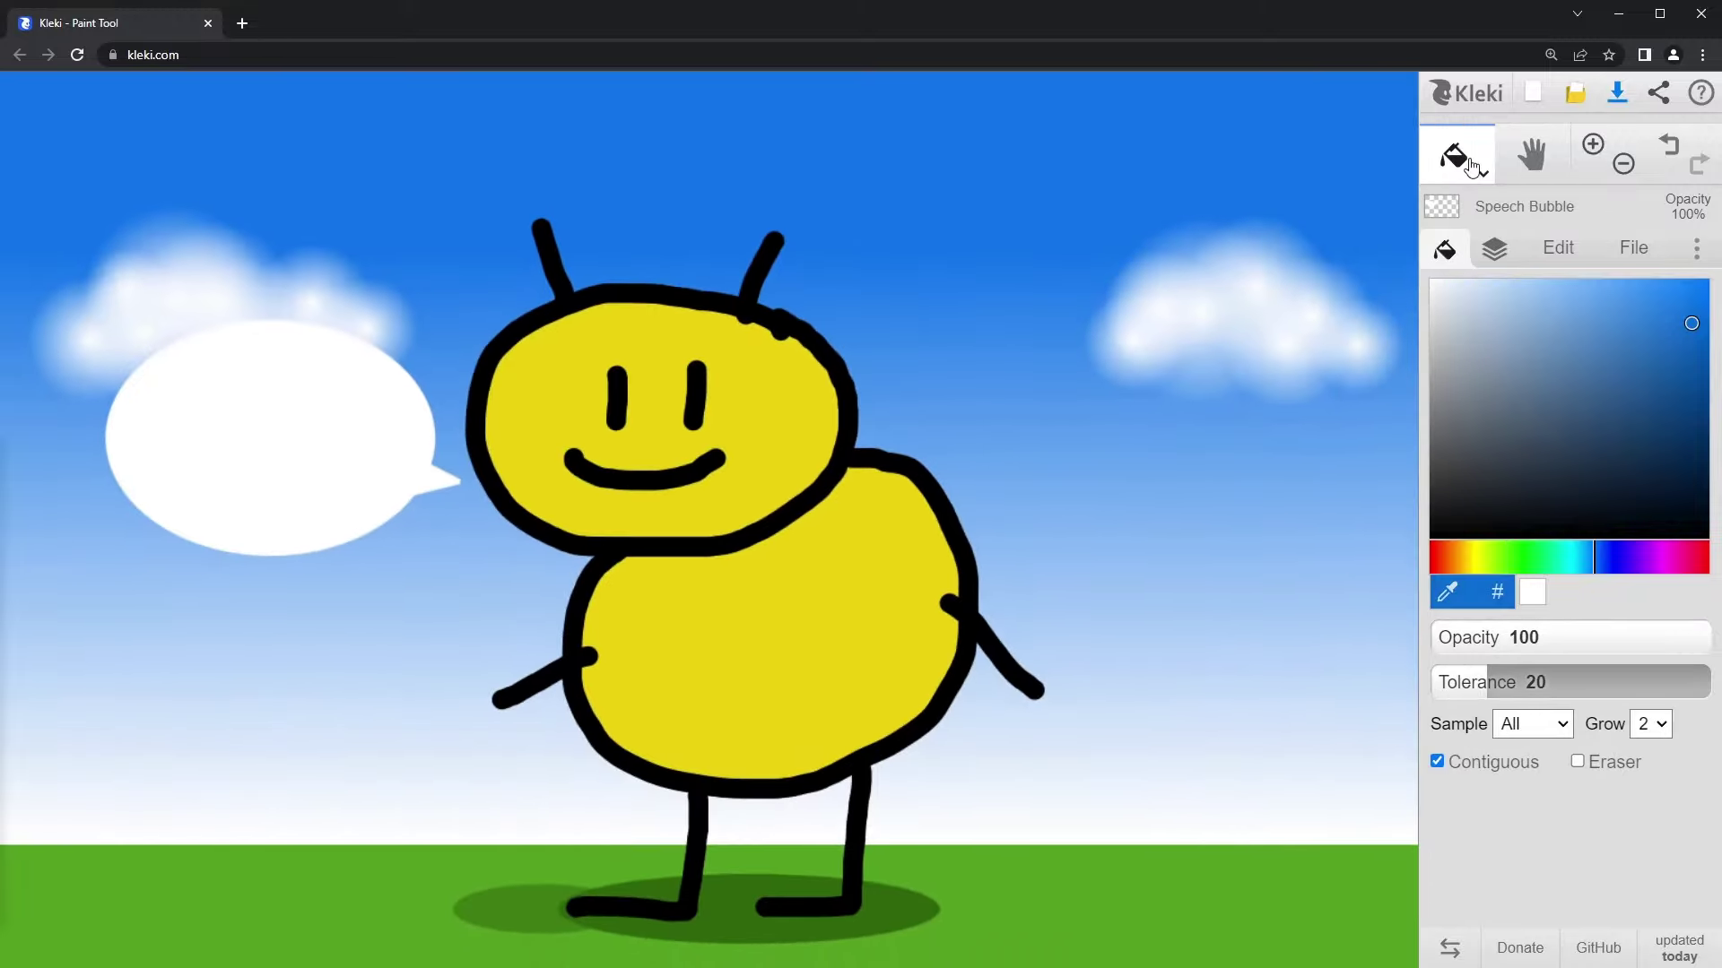
Step: Place a blue text reading "Hello!" inside the speech bubble with the Text tool
{"action": "left_click", "coordinate": [1468, 160]}
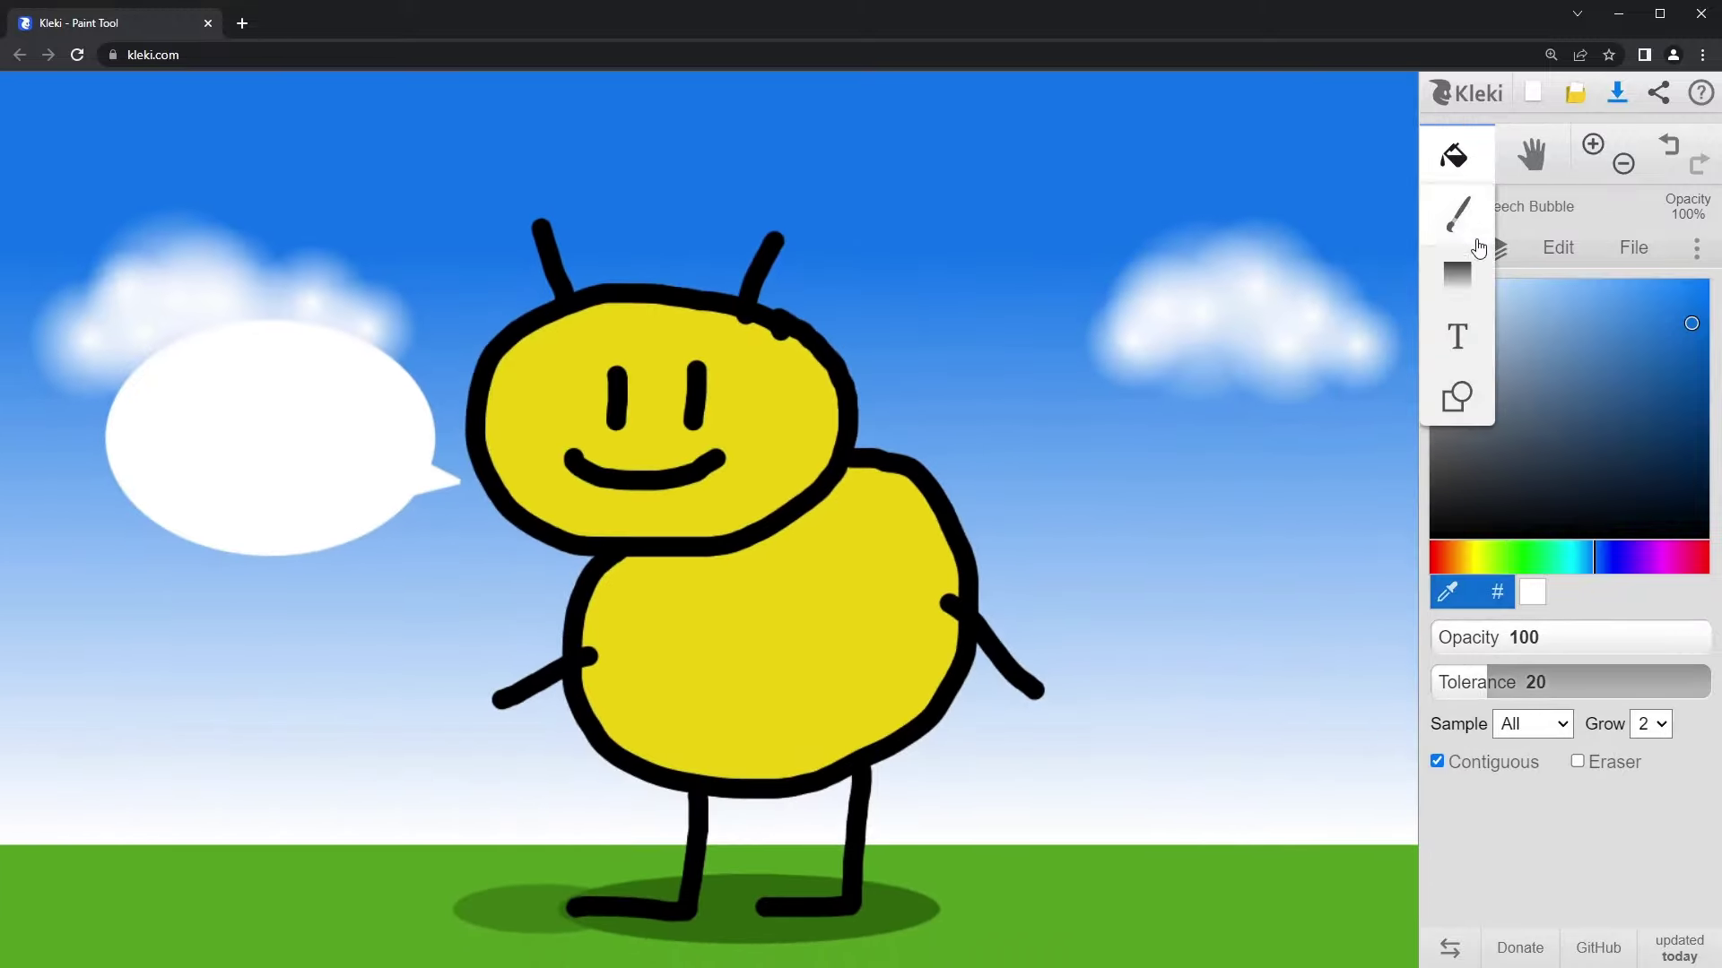
{"action": "left_click", "coordinate": [1456, 340]}
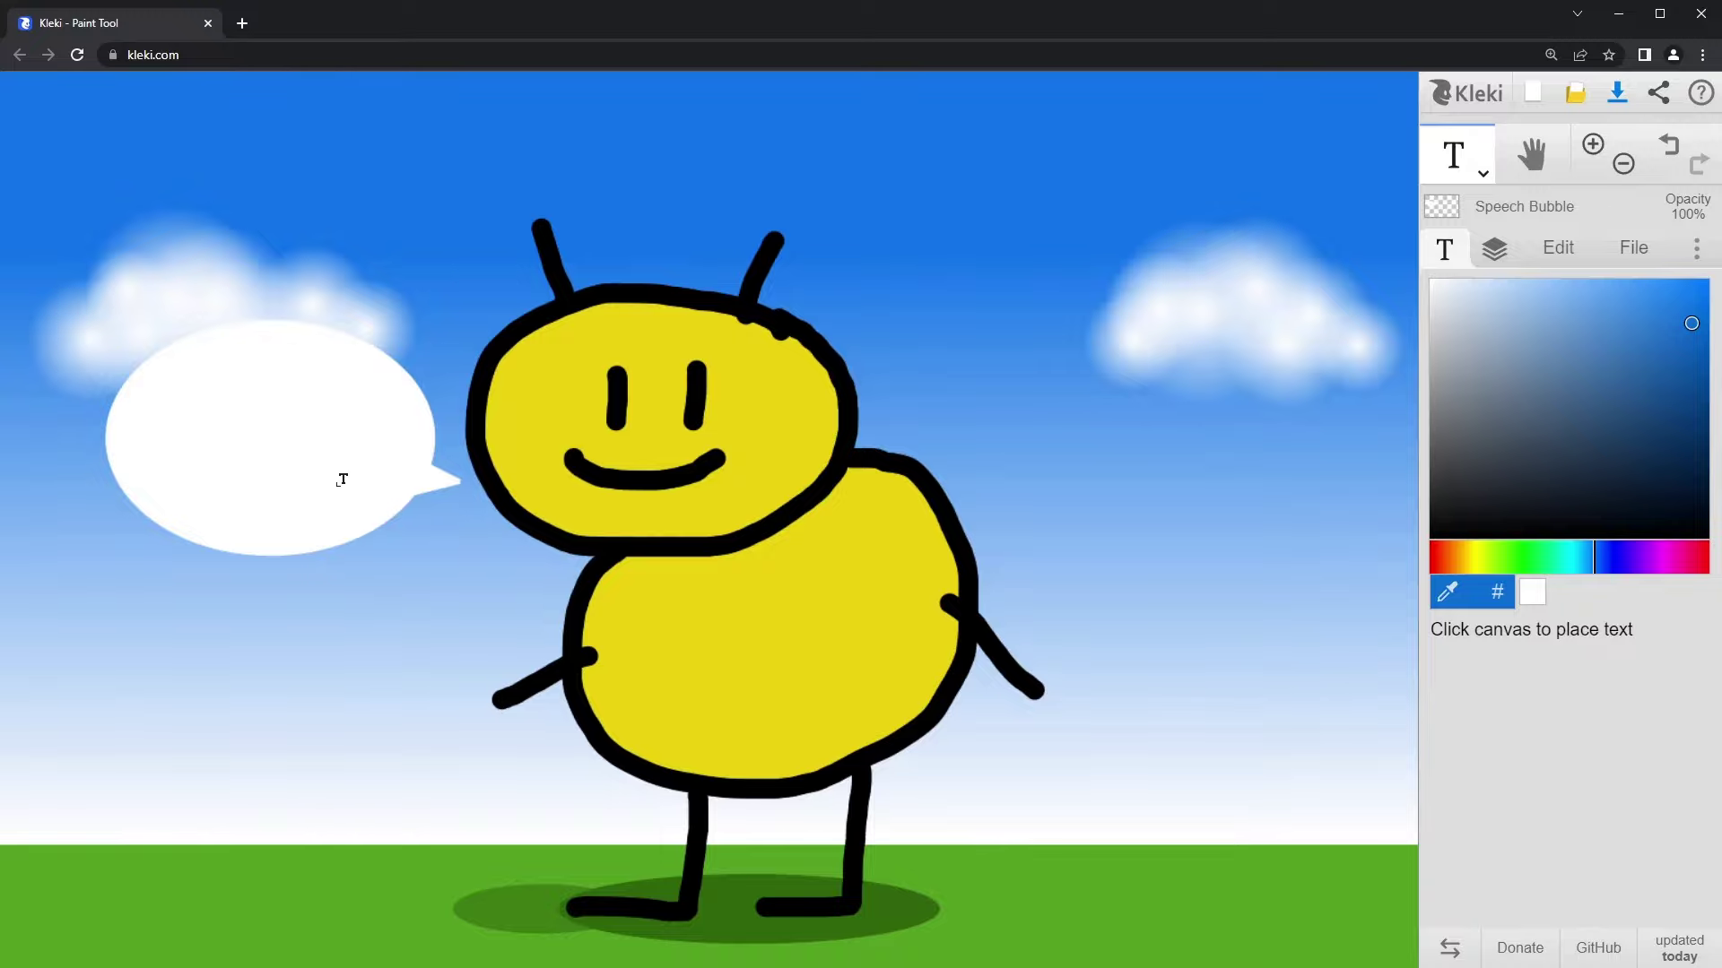
{"action": "left_click", "coordinate": [188, 448]}
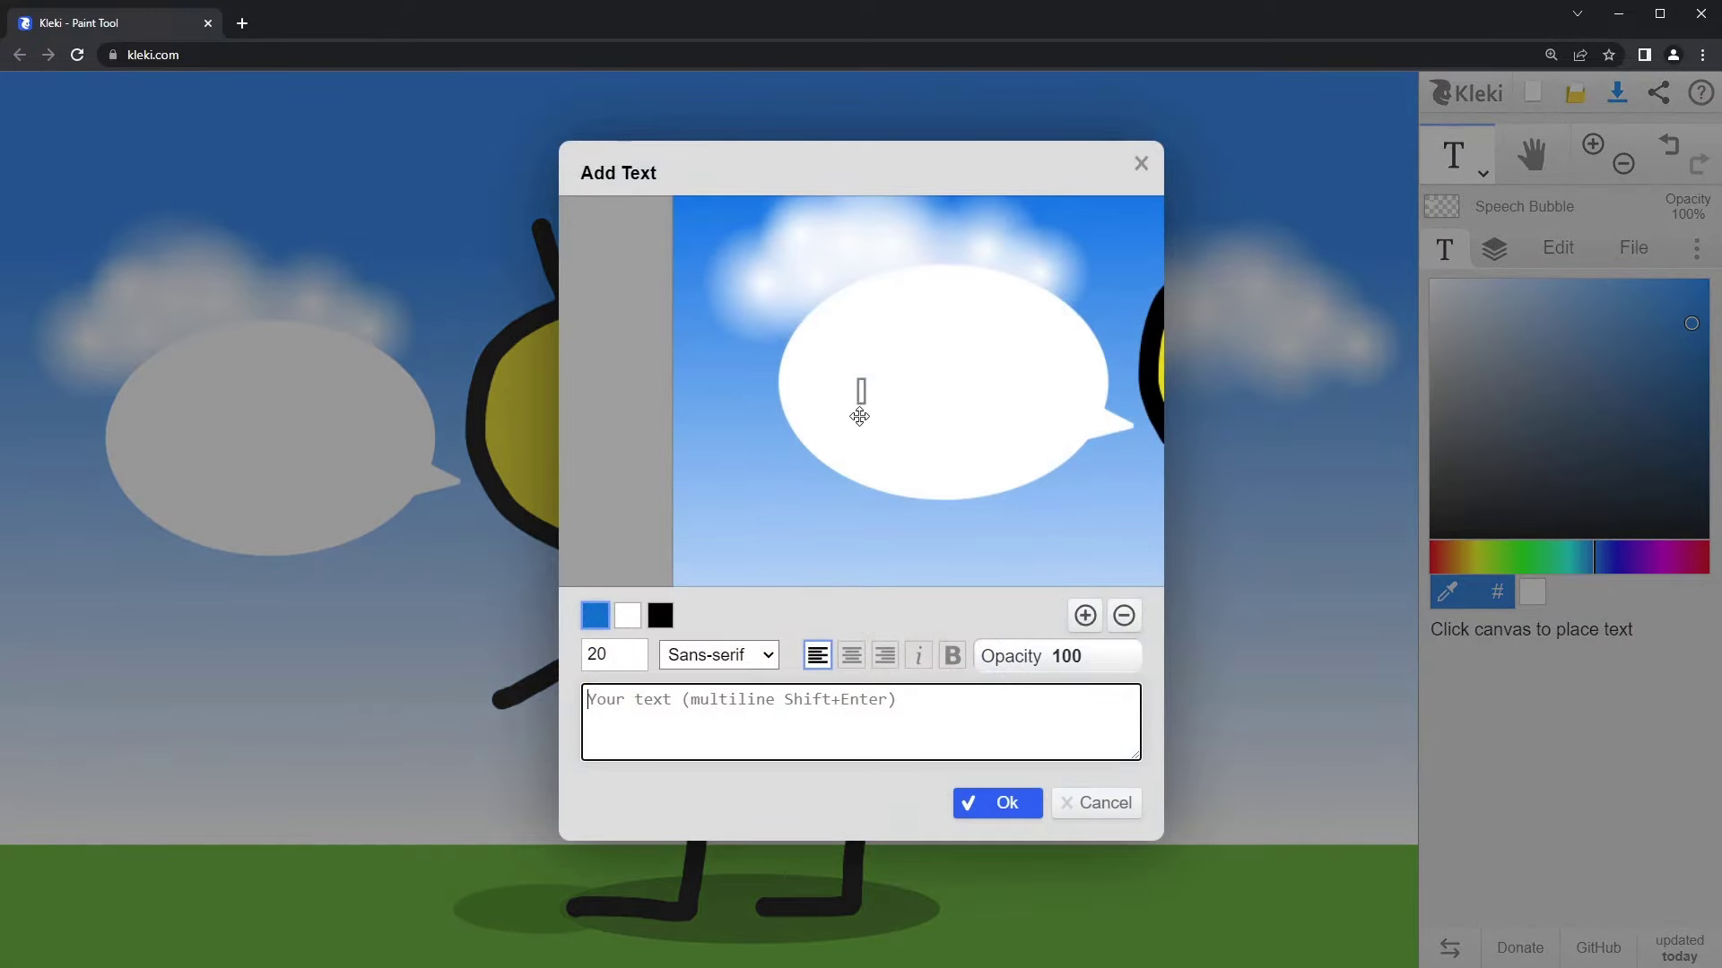
{"action": "scroll", "coordinate": [859, 416], "scroll_direction": "down", "scroll_amount": 2}
{"action": "scroll", "coordinate": [859, 416], "scroll_direction": "up", "scroll_amount": 2}
{"action": "mouse_move", "coordinate": [893, 414]}
{"action": "left_mouse_down"}
{"action": "mouse_move", "coordinate": [780, 323]}
{"action": "mouse_move", "coordinate": [807, 416]}
{"action": "mouse_move", "coordinate": [880, 433]}
{"action": "left_mouse_up"}
{"action": "type", "text": "He"}
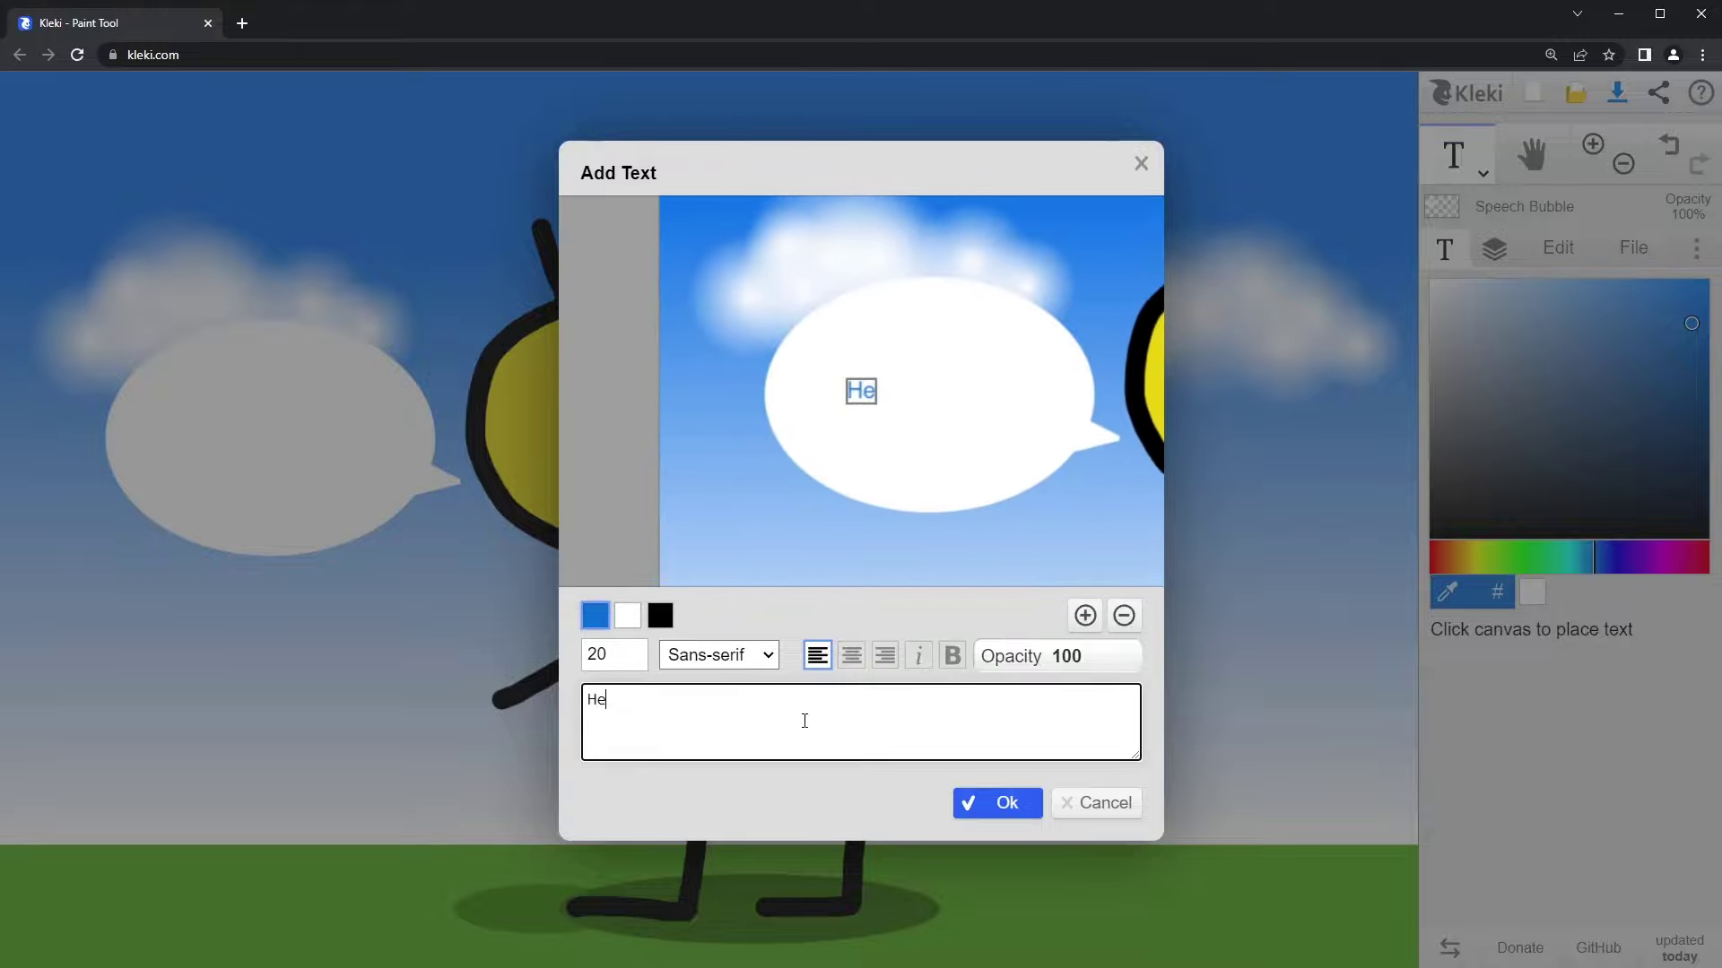
{"action": "type", "text": "llo!"}
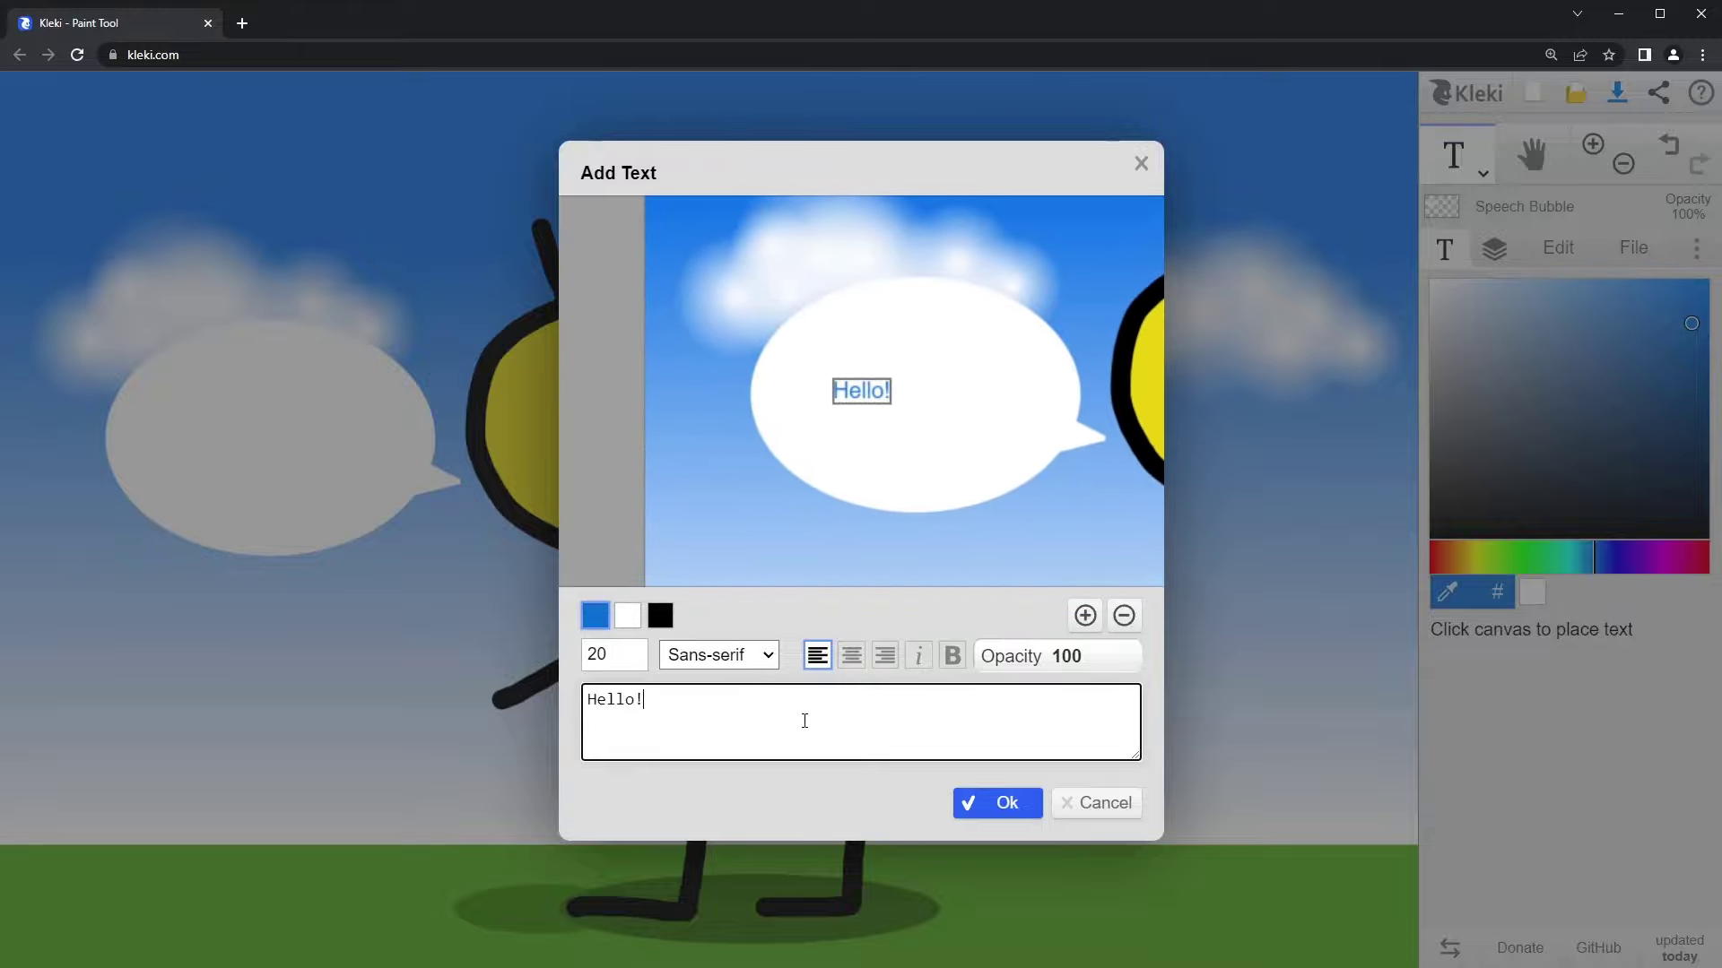
Step: Try white and black for the text, return it to blue and set its size to 80
{"action": "left_click", "coordinate": [628, 615]}
{"action": "left_click", "coordinate": [660, 615]}
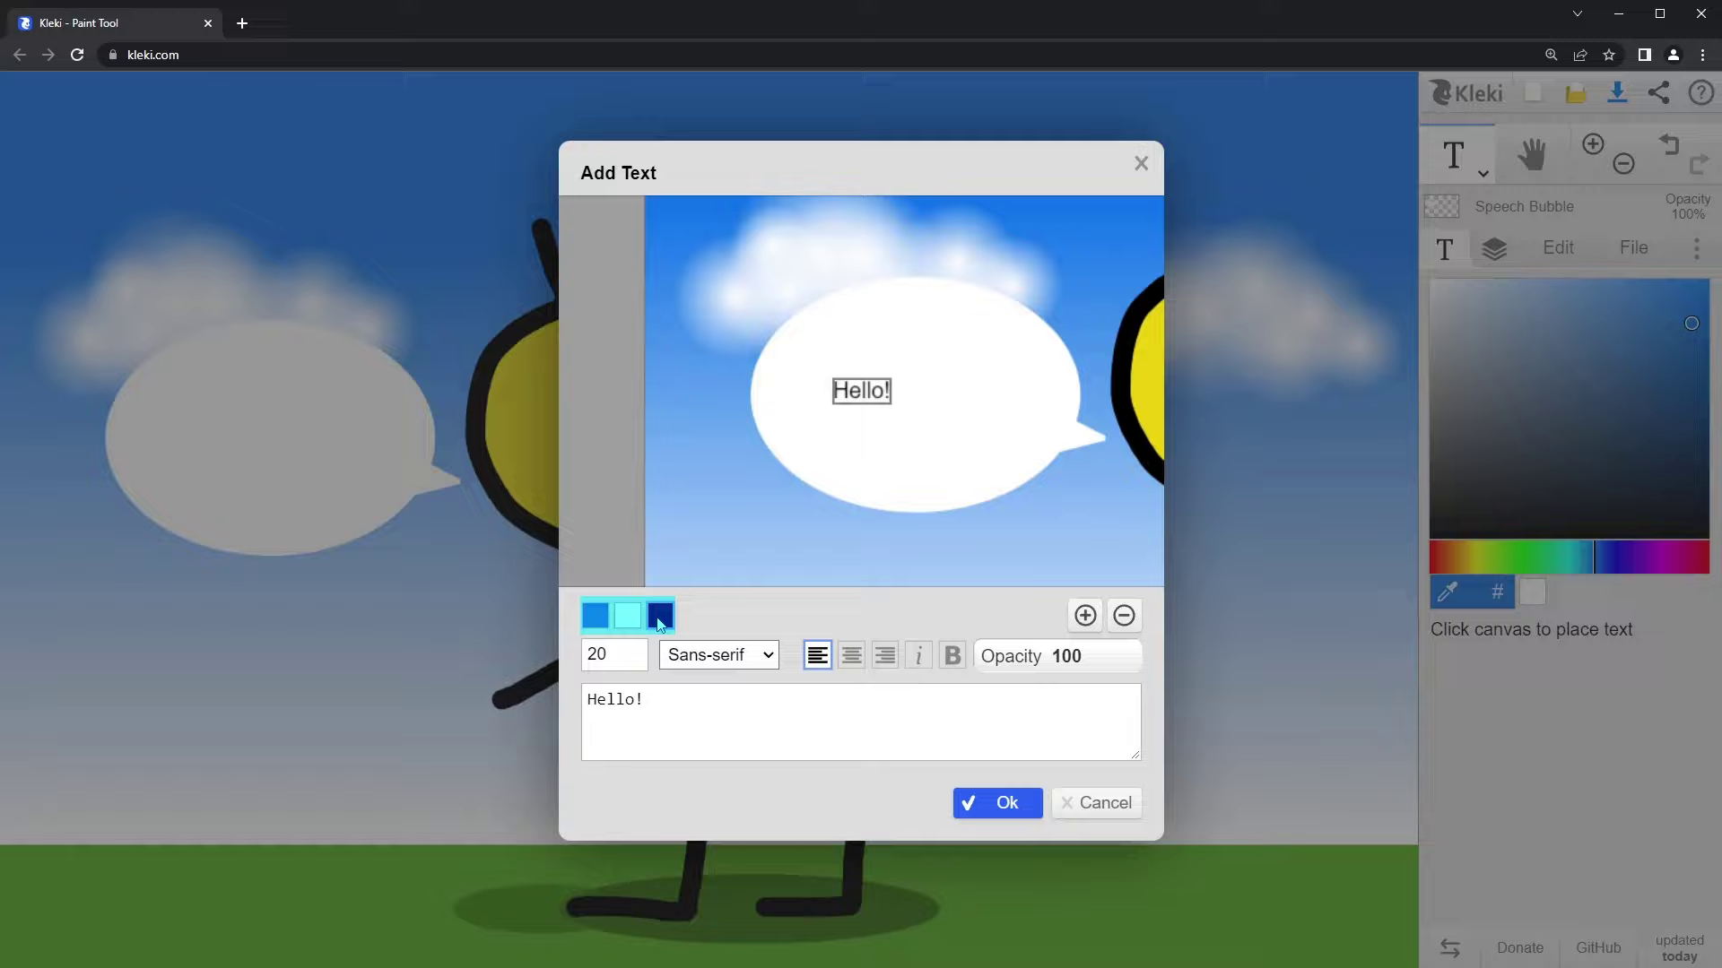
{"action": "left_click", "coordinate": [594, 616]}
{"action": "double_click", "coordinate": [609, 651]}
{"action": "type", "text": "80"}
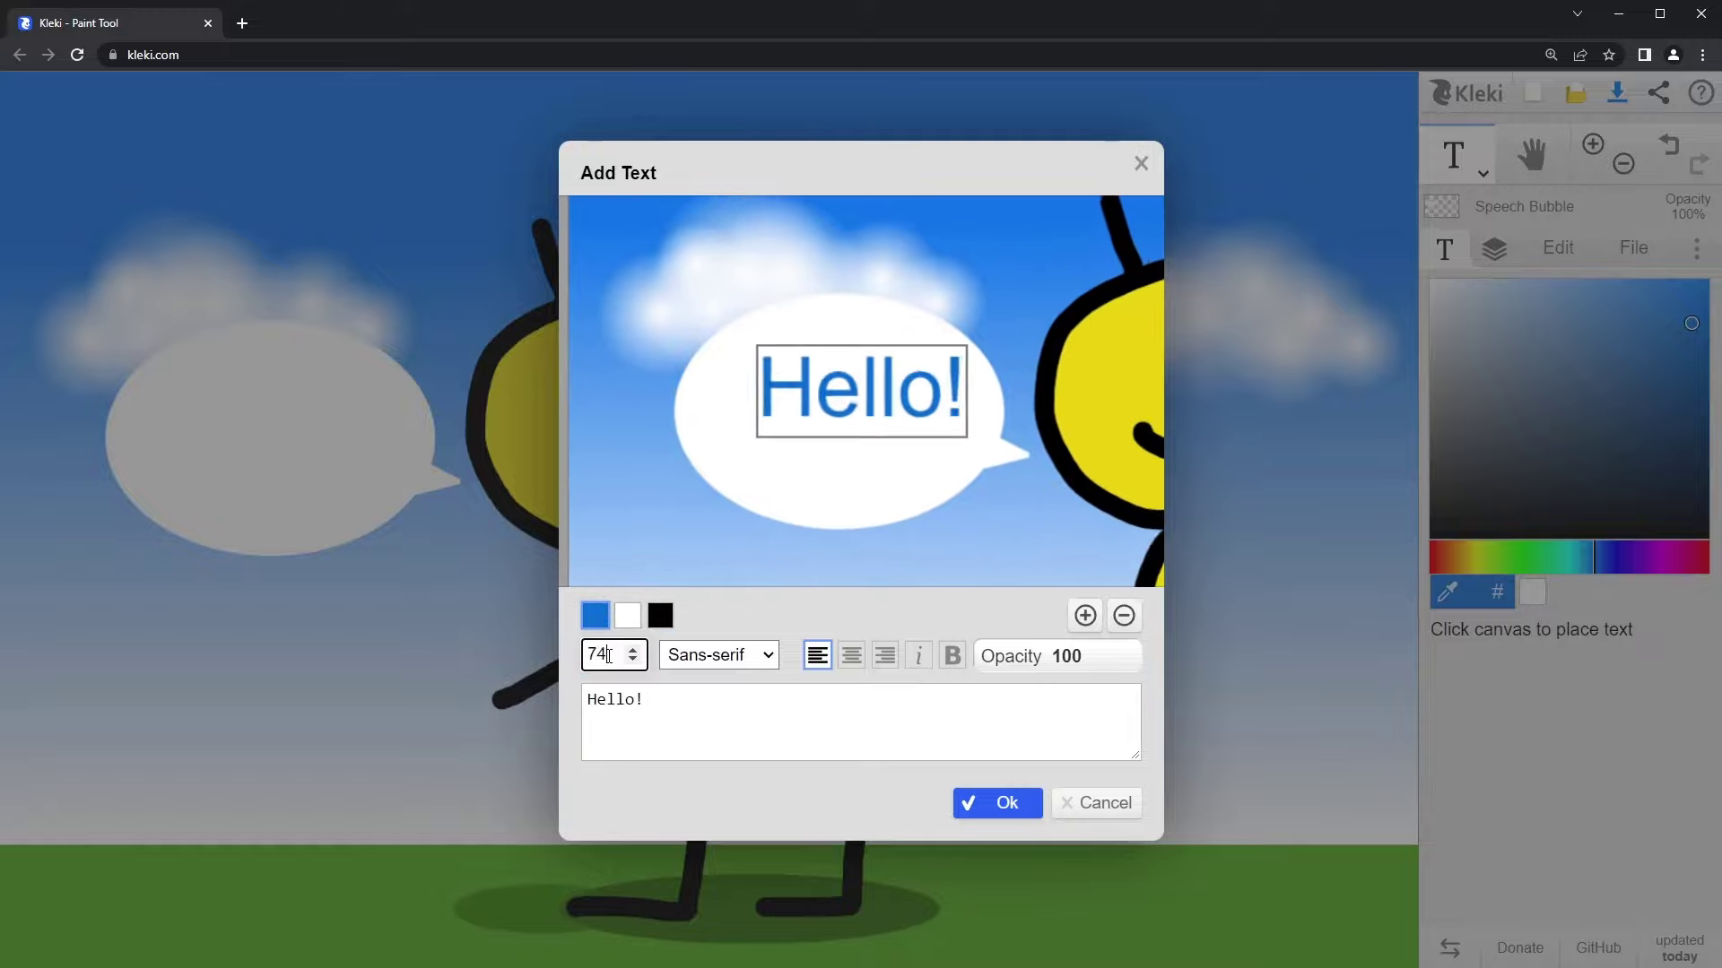
Step: Try the Monospace font and italics, then apply the text as bold Sans-serif with opacity 81
{"action": "left_click", "coordinate": [718, 655]}
{"action": "left_click", "coordinate": [717, 723]}
{"action": "left_click", "coordinate": [718, 654]}
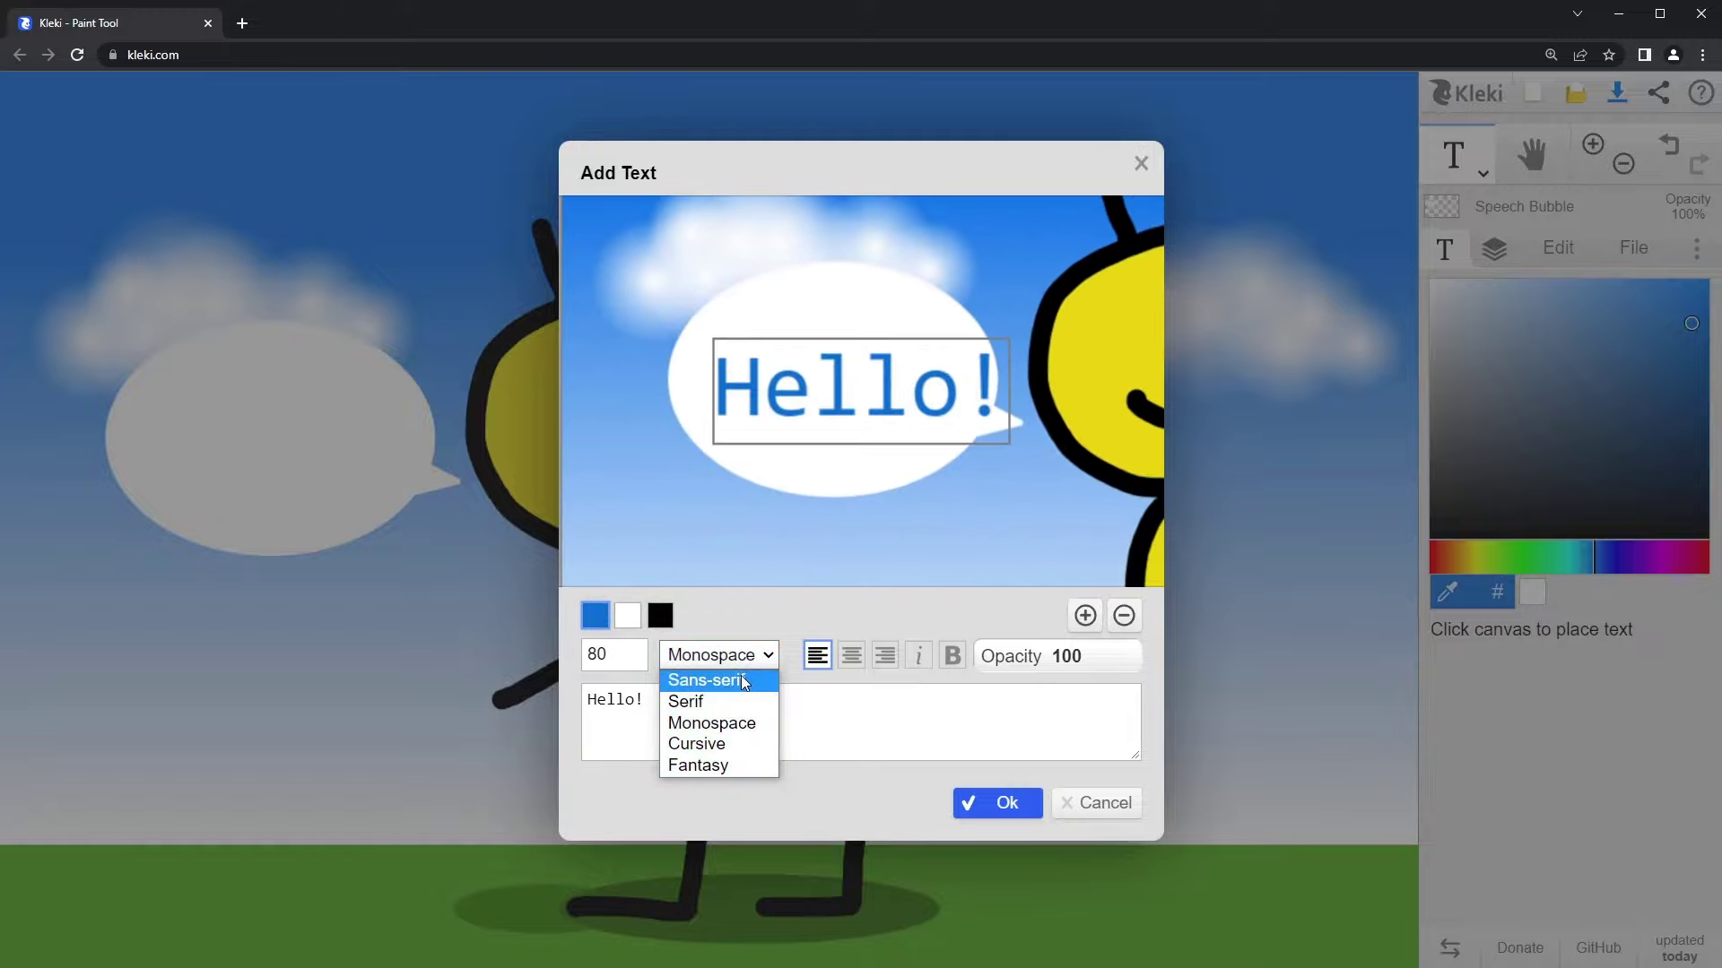
{"action": "left_click", "coordinate": [707, 680]}
{"action": "left_click", "coordinate": [917, 655]}
{"action": "left_click", "coordinate": [916, 656]}
{"action": "left_click", "coordinate": [952, 656]}
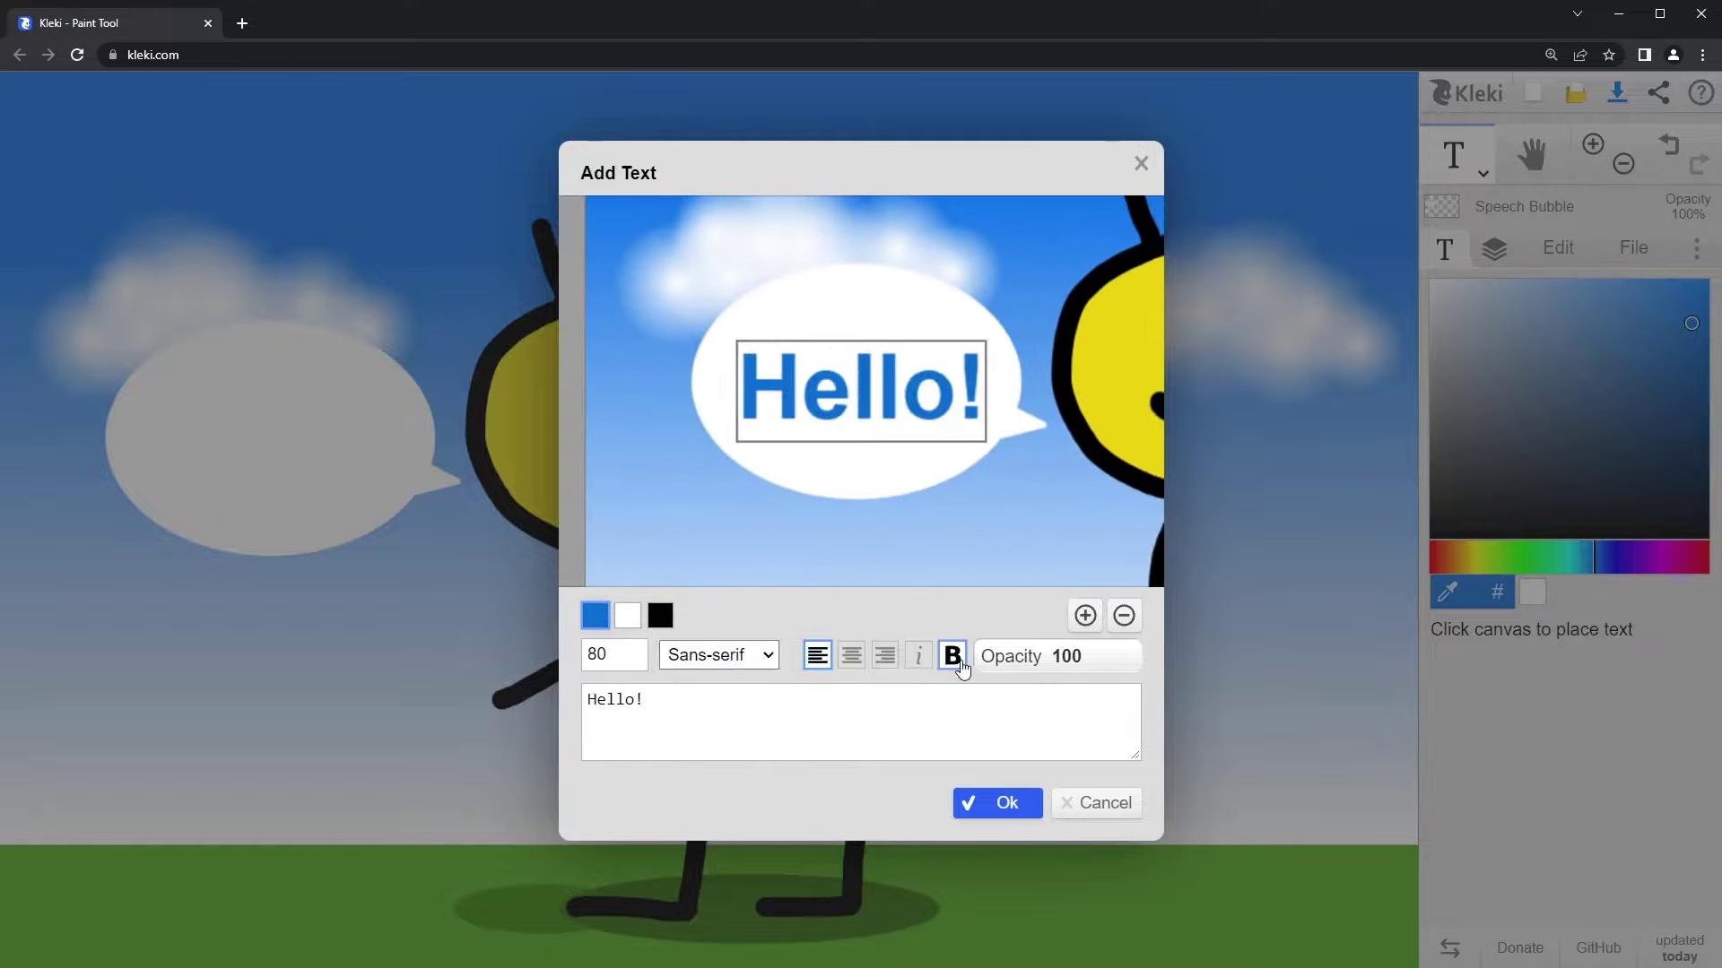
{"action": "mouse_move", "coordinate": [1088, 659]}
{"action": "left_mouse_down"}
{"action": "mouse_move", "coordinate": [1034, 659]}
{"action": "mouse_move", "coordinate": [1056, 659]}
{"action": "left_mouse_up"}
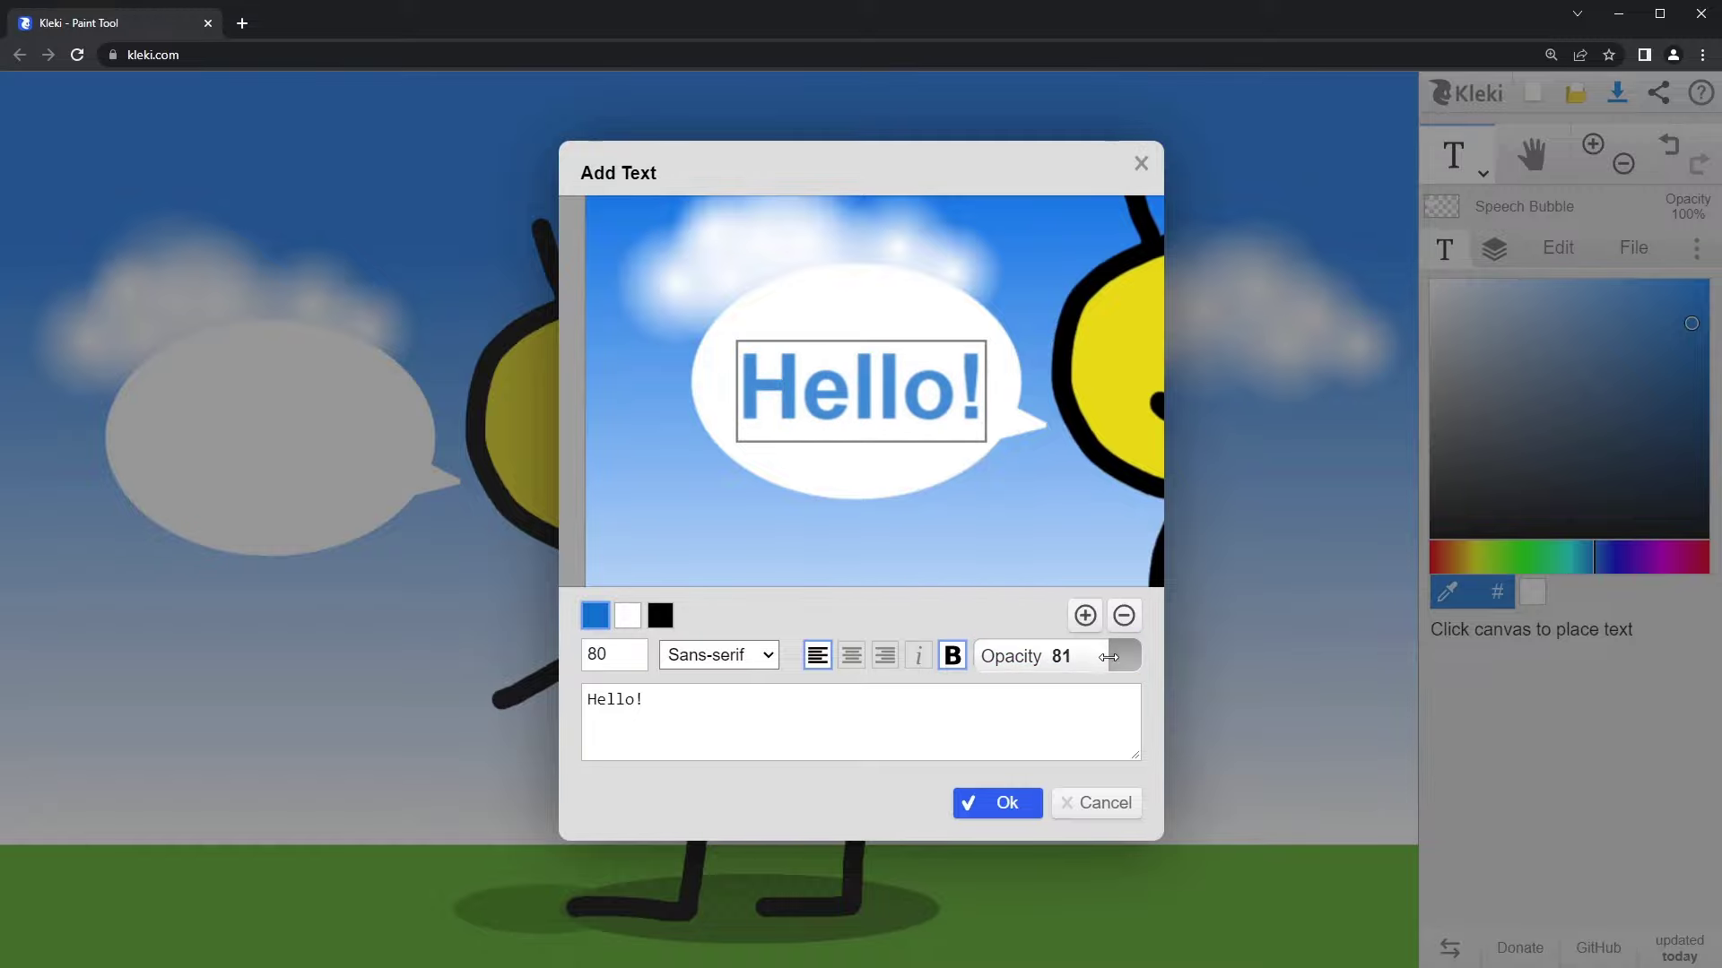
{"action": "left_click", "coordinate": [1003, 805]}
Step: Add a new layer above Speech Bubble and rename it Credits
{"action": "left_click", "coordinate": [1494, 249]}
{"action": "left_click", "coordinate": [1446, 298]}
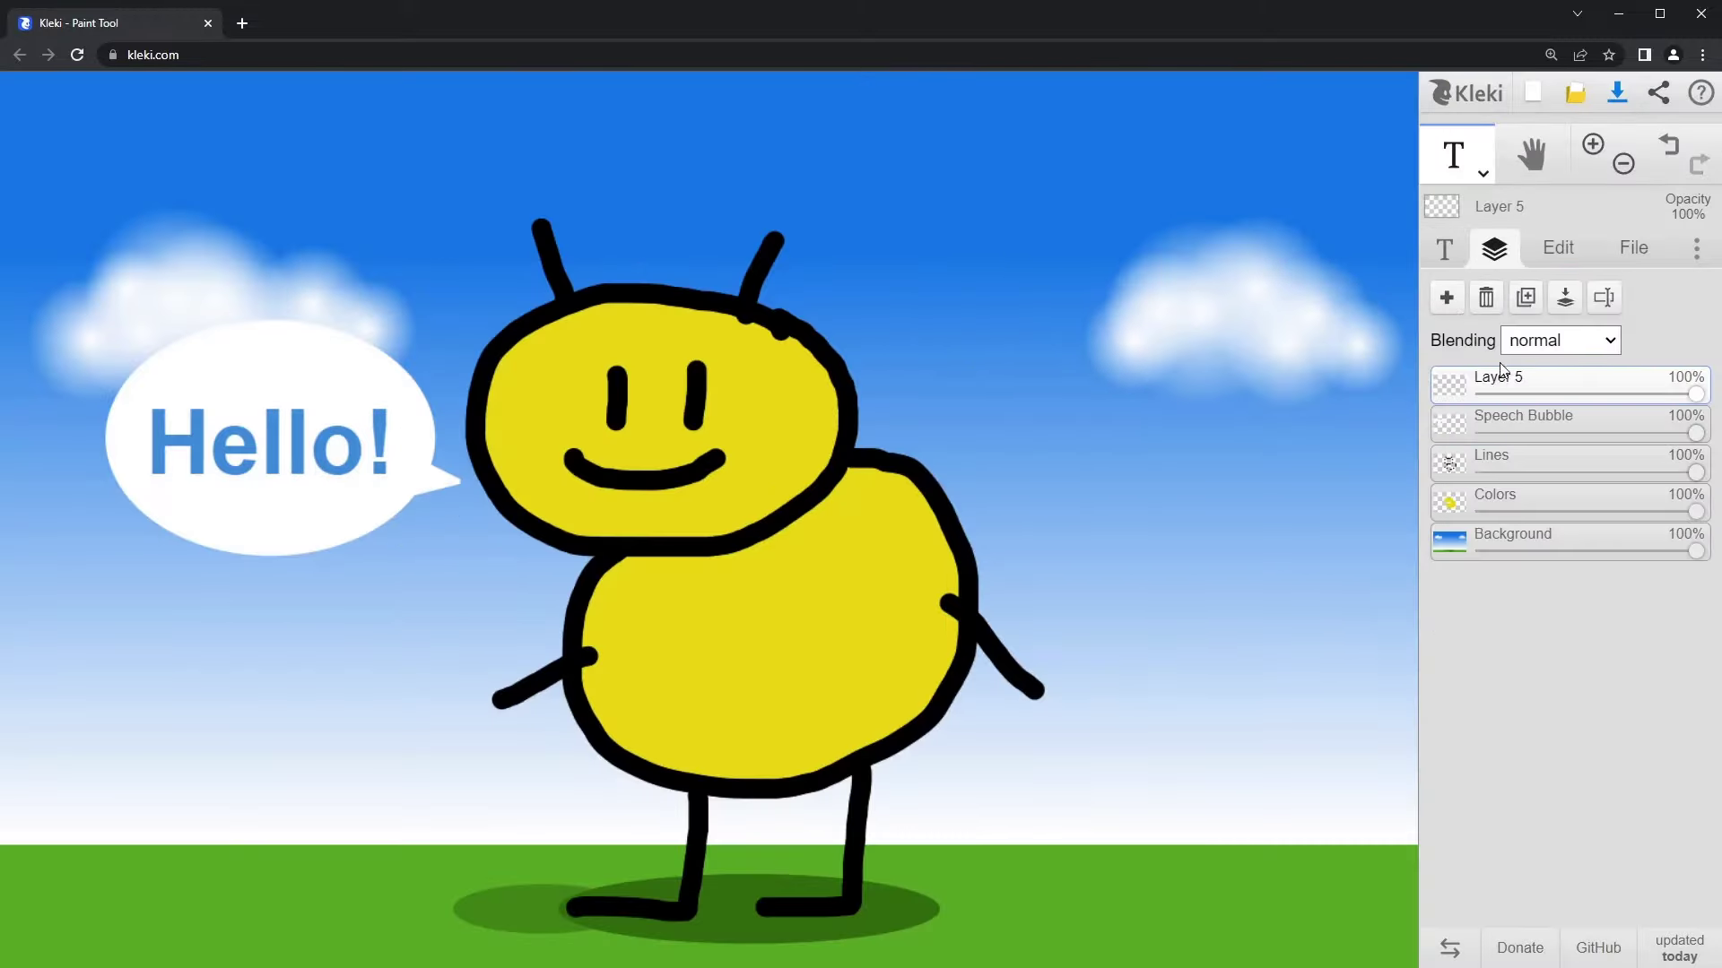
{"action": "double_click", "coordinate": [1507, 384]}
{"action": "type", "text": "Credits"}
{"action": "key", "text": "Return"}
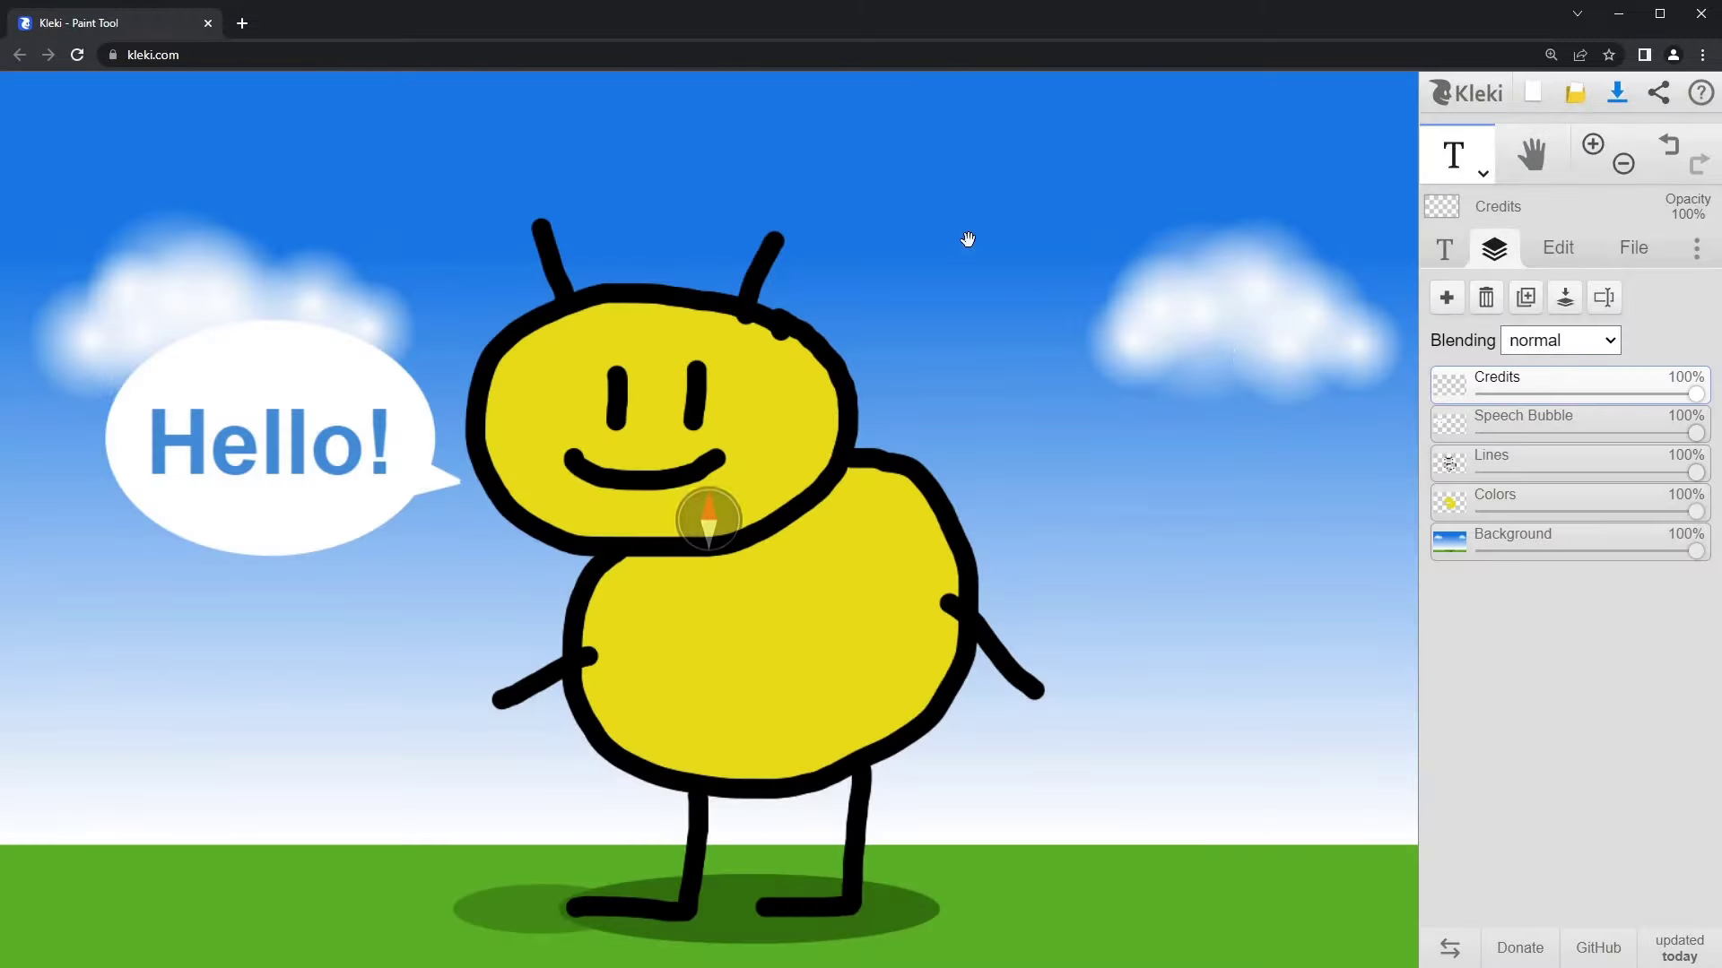
Step: Add the black text "by bitbof" at size 22, running vertically in the drawing's upper-right corner, and reset the view
{"action": "left_click_drag", "start_coordinate": [968, 239], "coordinate": [1089, 776]}
{"action": "left_click_drag", "start_coordinate": [983, 808], "coordinate": [885, 266]}
{"action": "left_click", "coordinate": [938, 669]}
{"action": "type", "text": "by bitbof"}
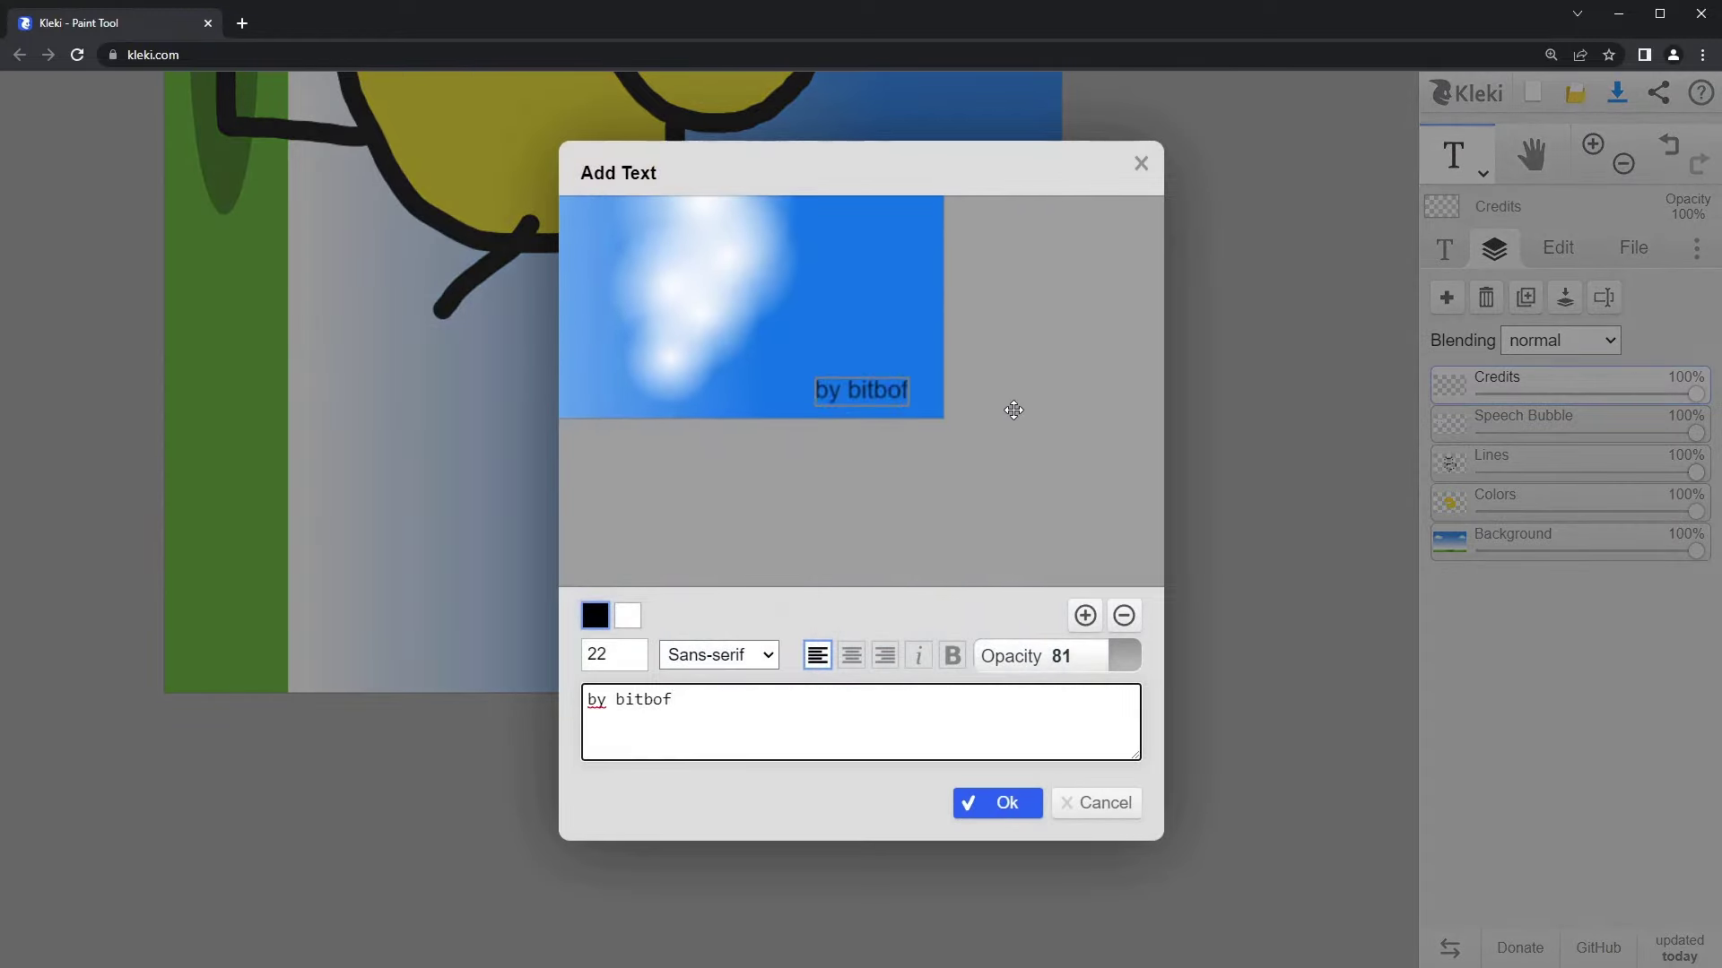
{"action": "left_click", "coordinate": [996, 801]}
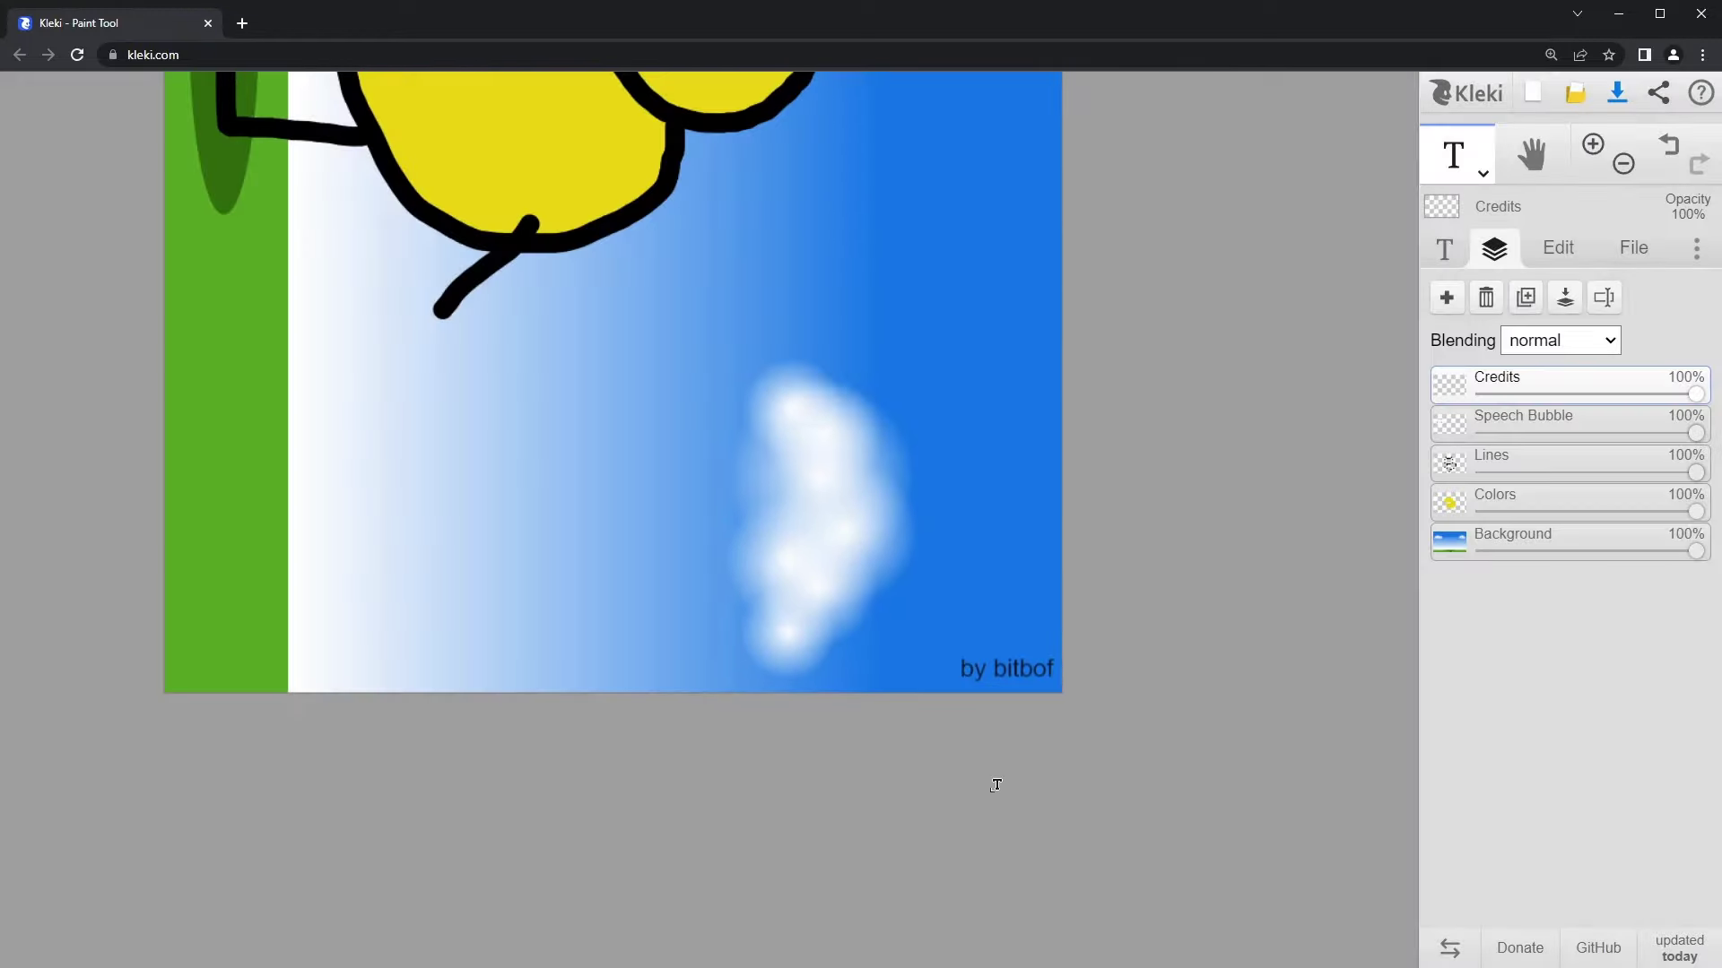
{"action": "key", "text": "Home"}
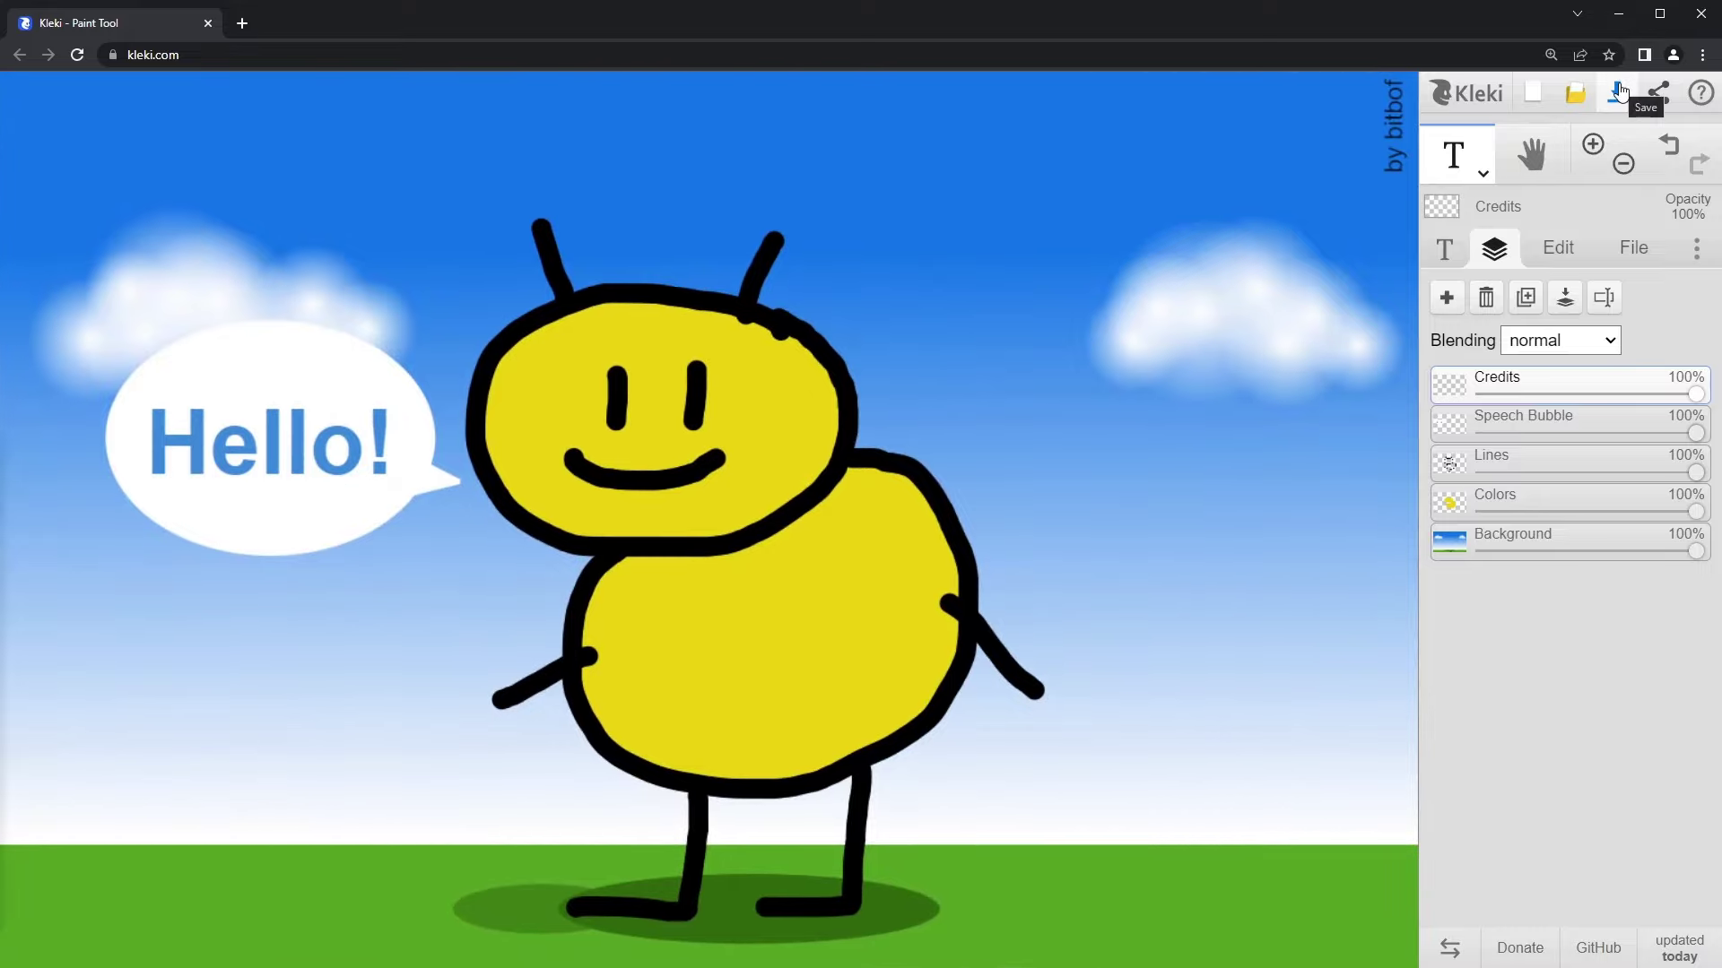
Step: Save the drawing as a PNG and switch to the Downloads folder in File Explorer
{"action": "left_click", "coordinate": [1620, 90]}
{"action": "key", "text": "alt+Tab"}
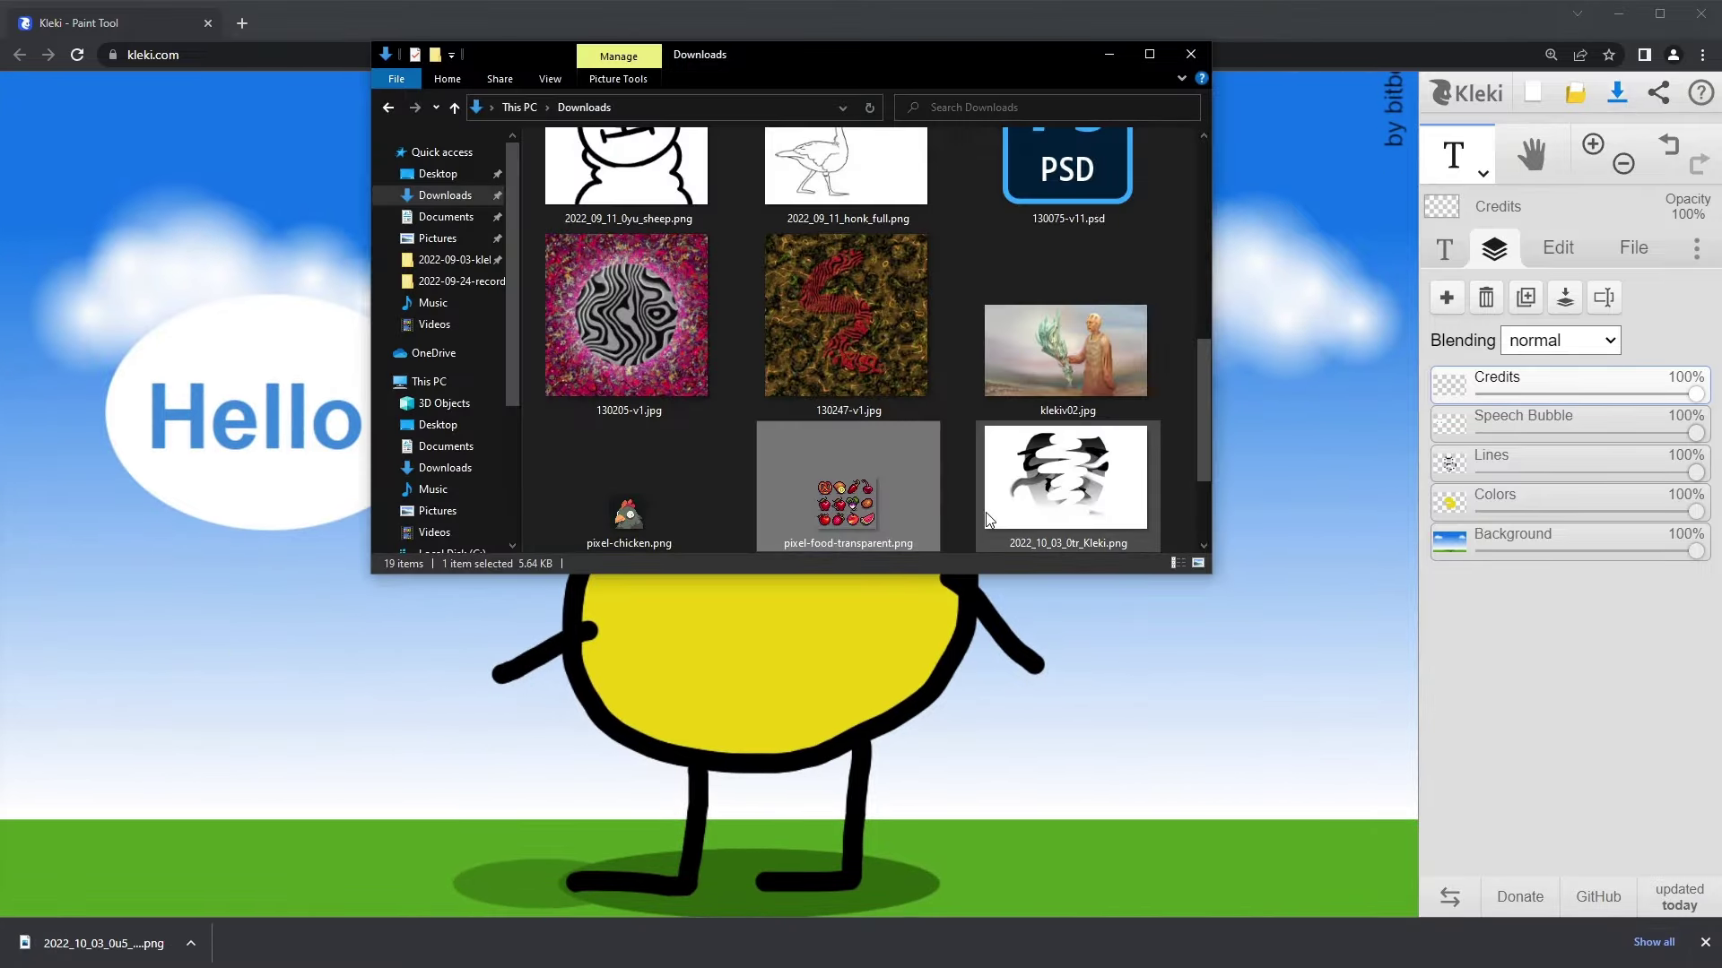
{"action": "double_click", "coordinate": [626, 487]}
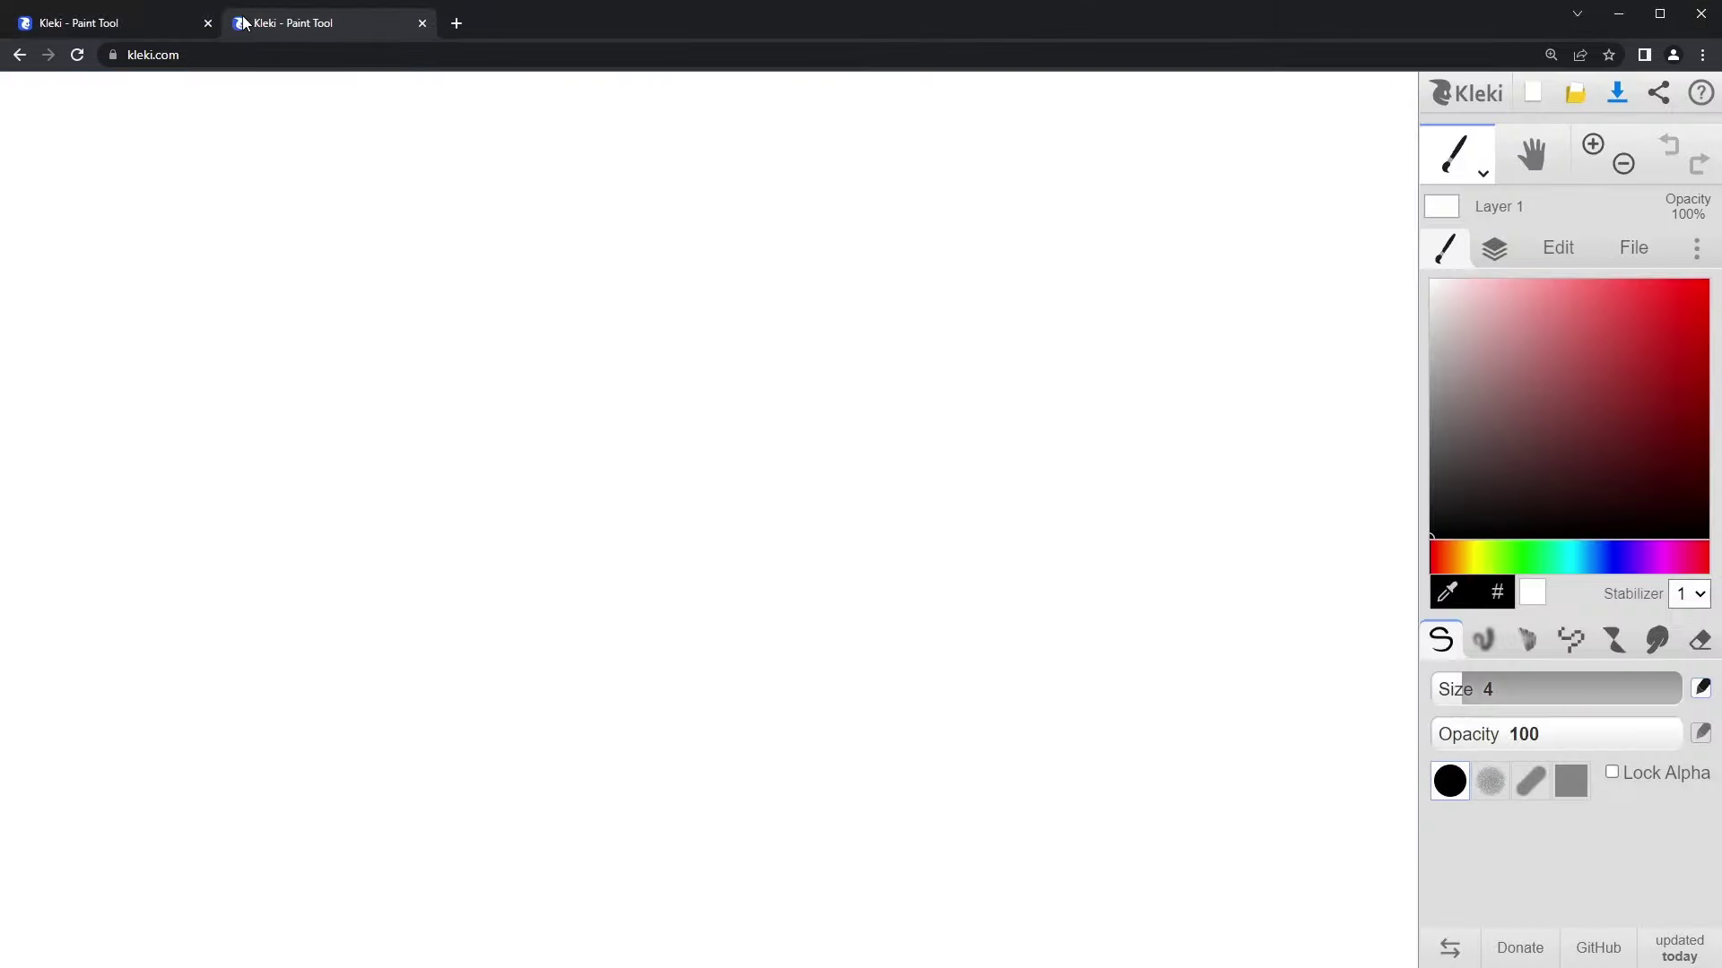
Step: Open 2022_10_03_0u5_Kleki.png in a second Kleki tab, inspect its layers and close that tab
{"action": "left_click_drag", "start_coordinate": [1720, 737], "coordinate": [1032, 345]}
{"action": "left_click", "coordinate": [1493, 249]}
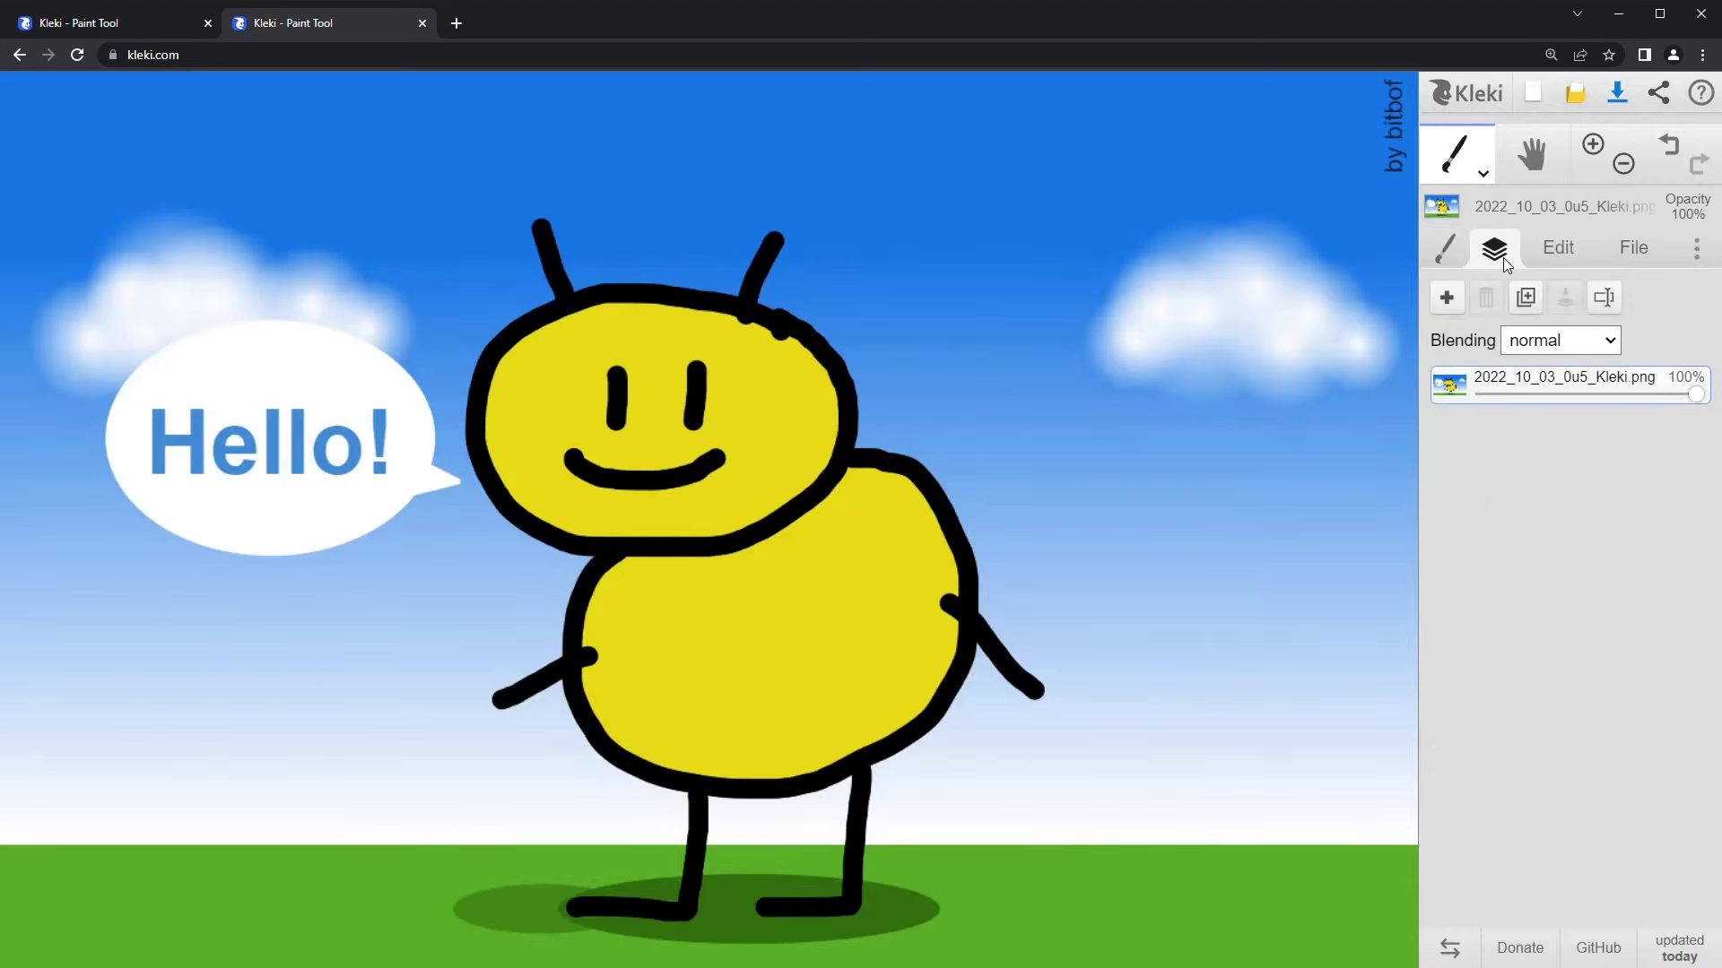
{"action": "mouse_move", "coordinate": [1451, 394]}
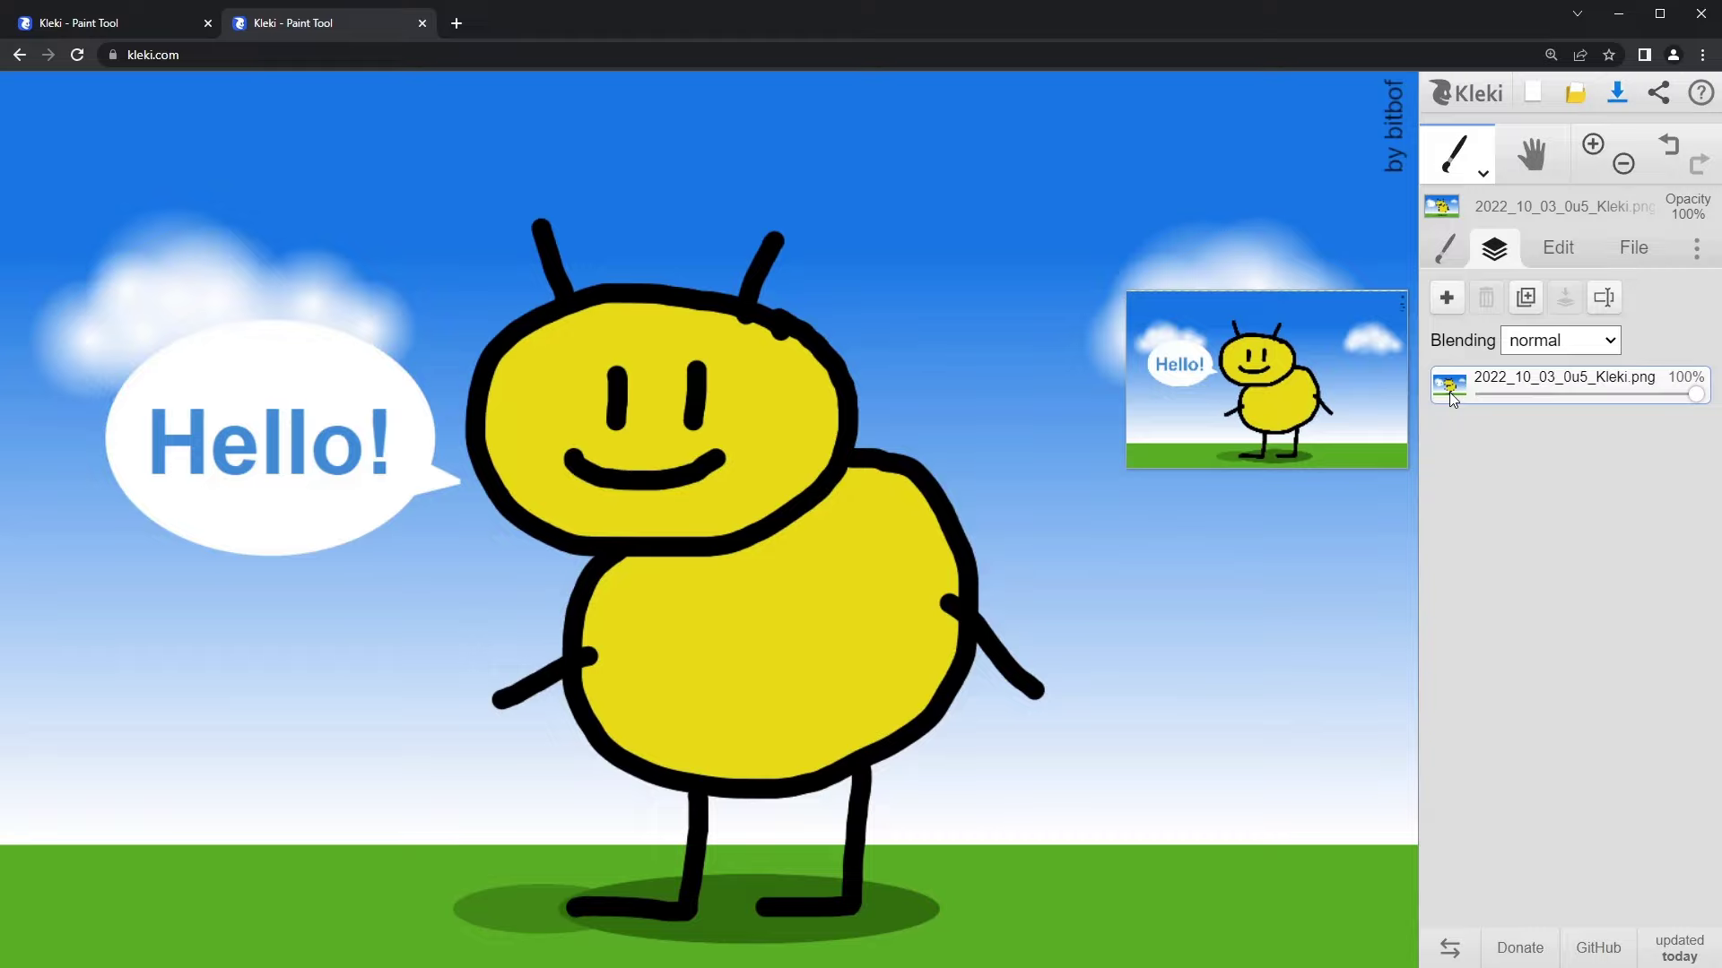
{"action": "key", "text": "ctrl+w"}
Step: Set the save format to PSD and save the drawing
{"action": "left_click", "coordinate": [1641, 250]}
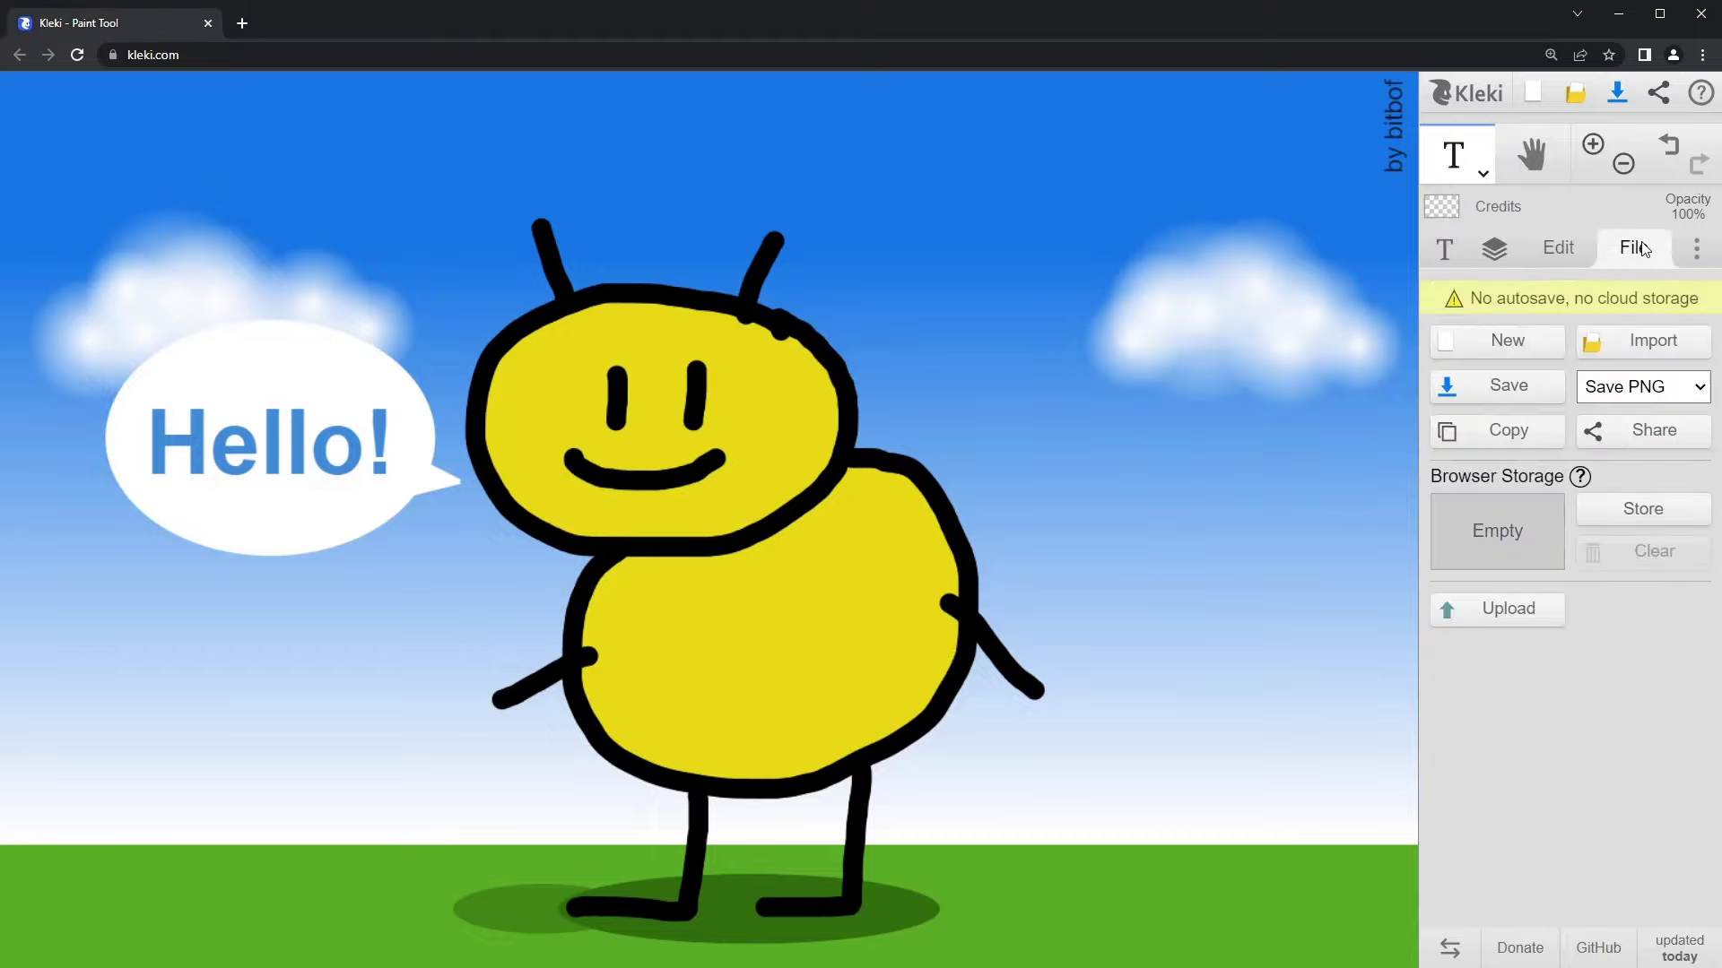
{"action": "left_click", "coordinate": [1646, 390]}
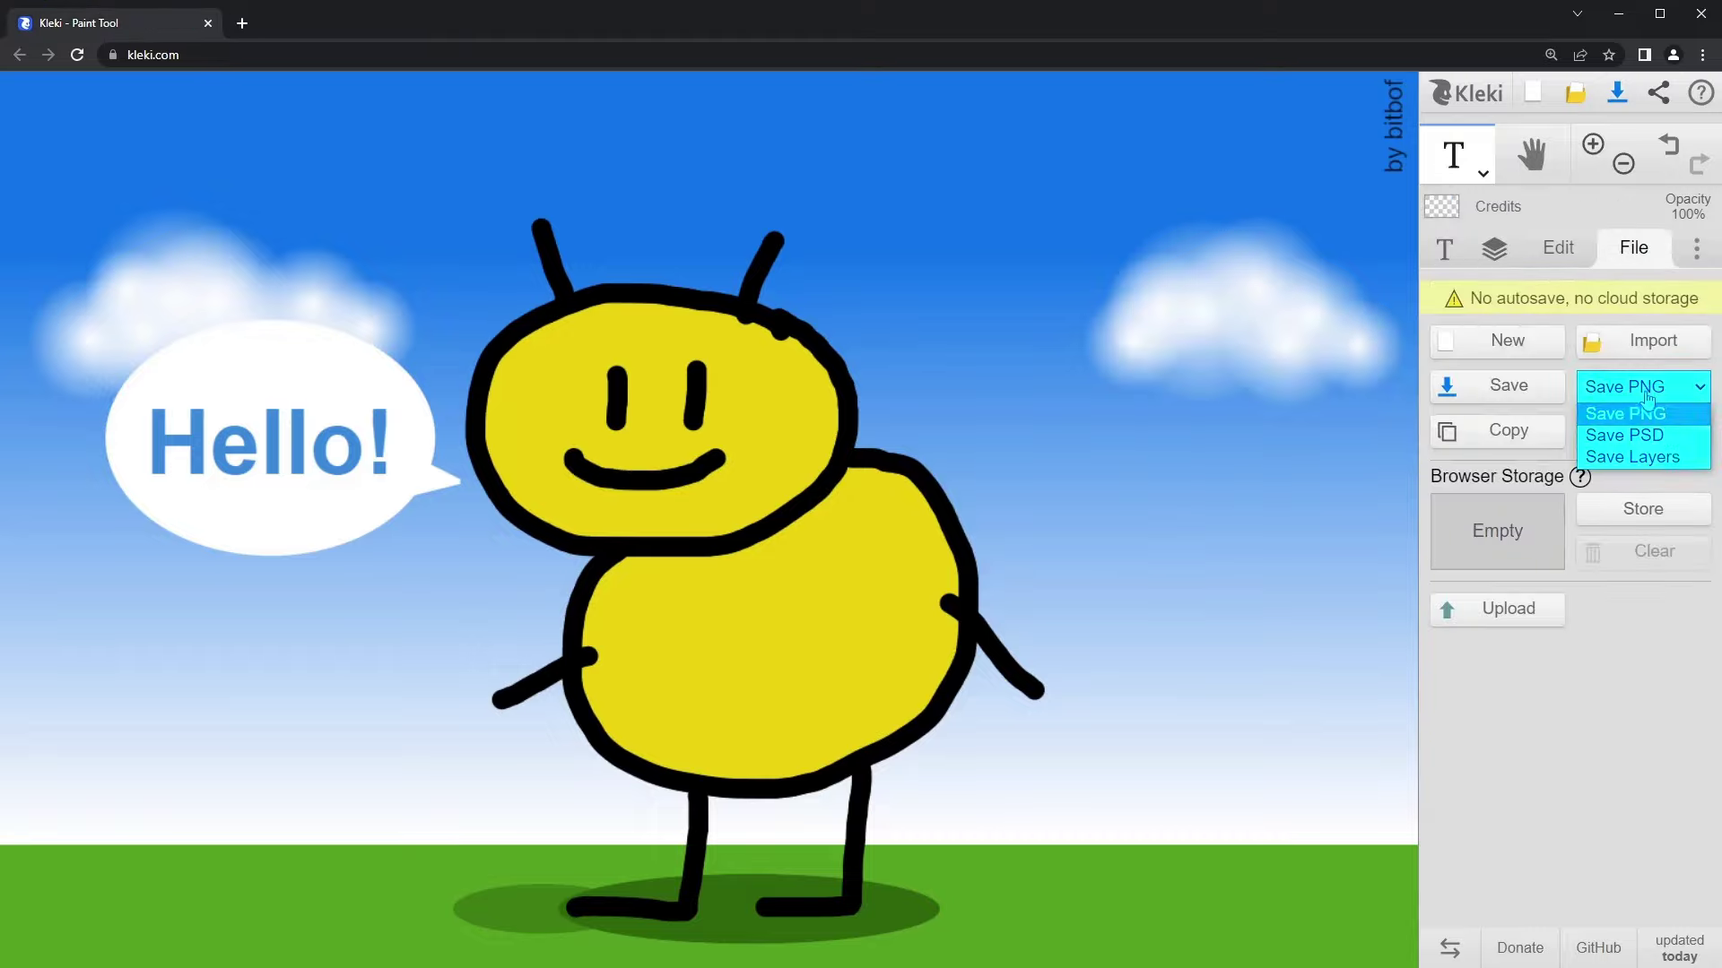
{"action": "left_click", "coordinate": [1617, 437]}
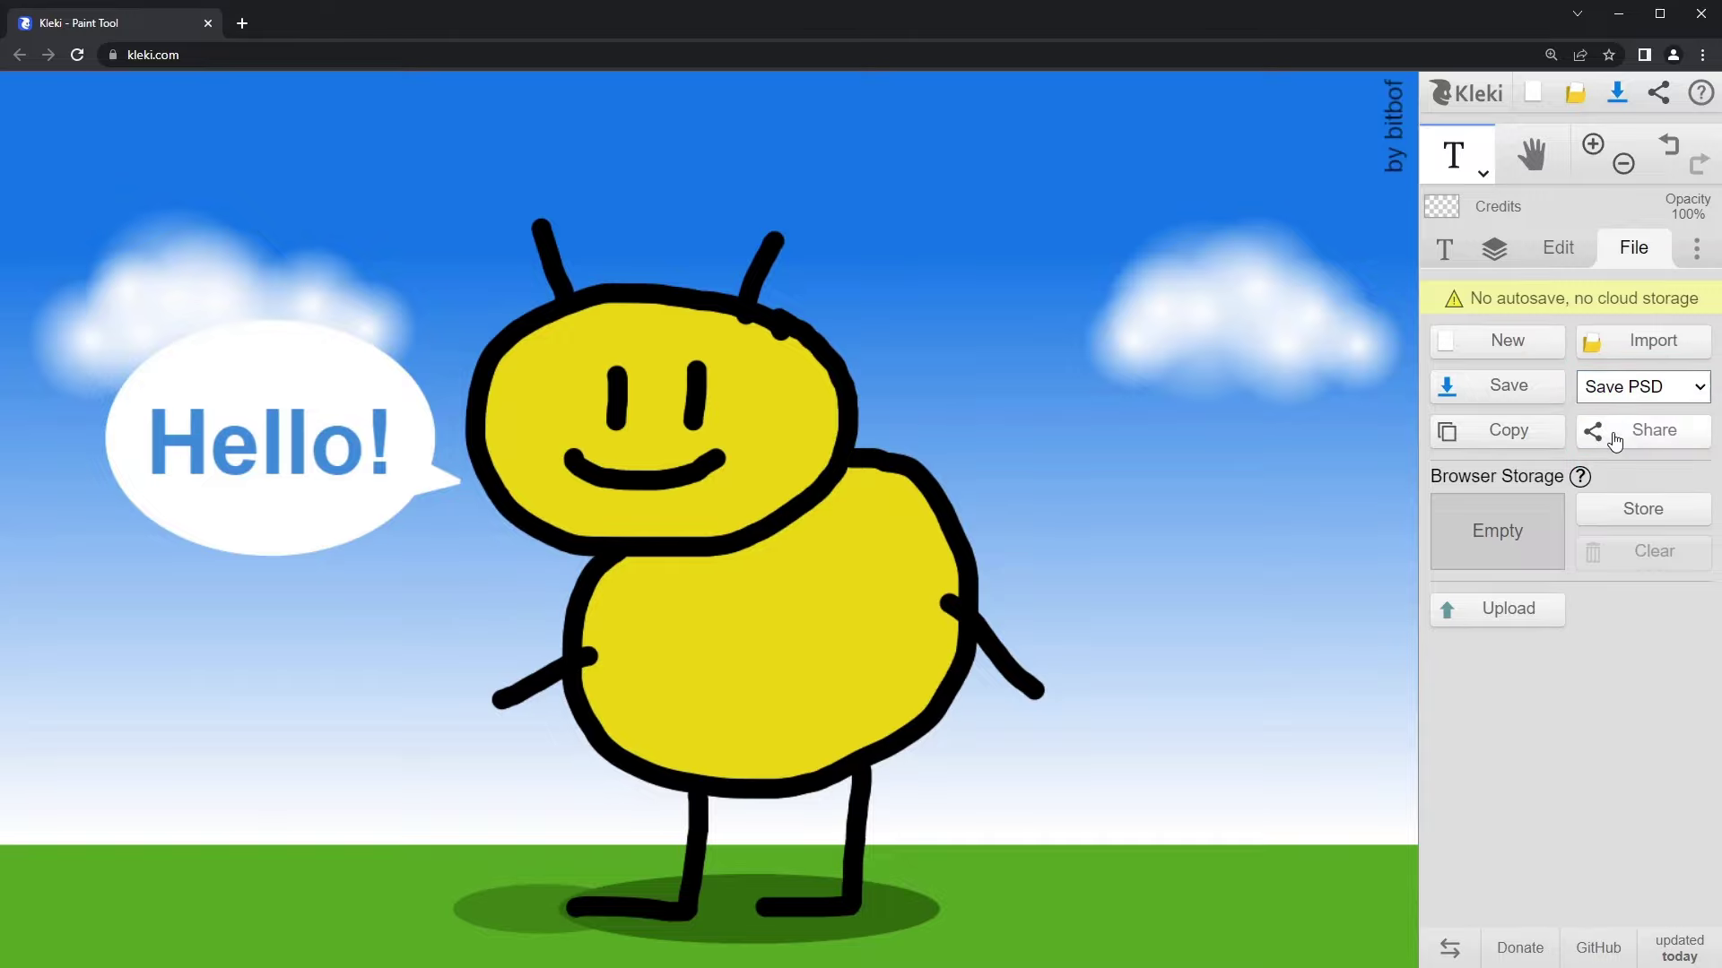
{"action": "left_click", "coordinate": [1508, 386]}
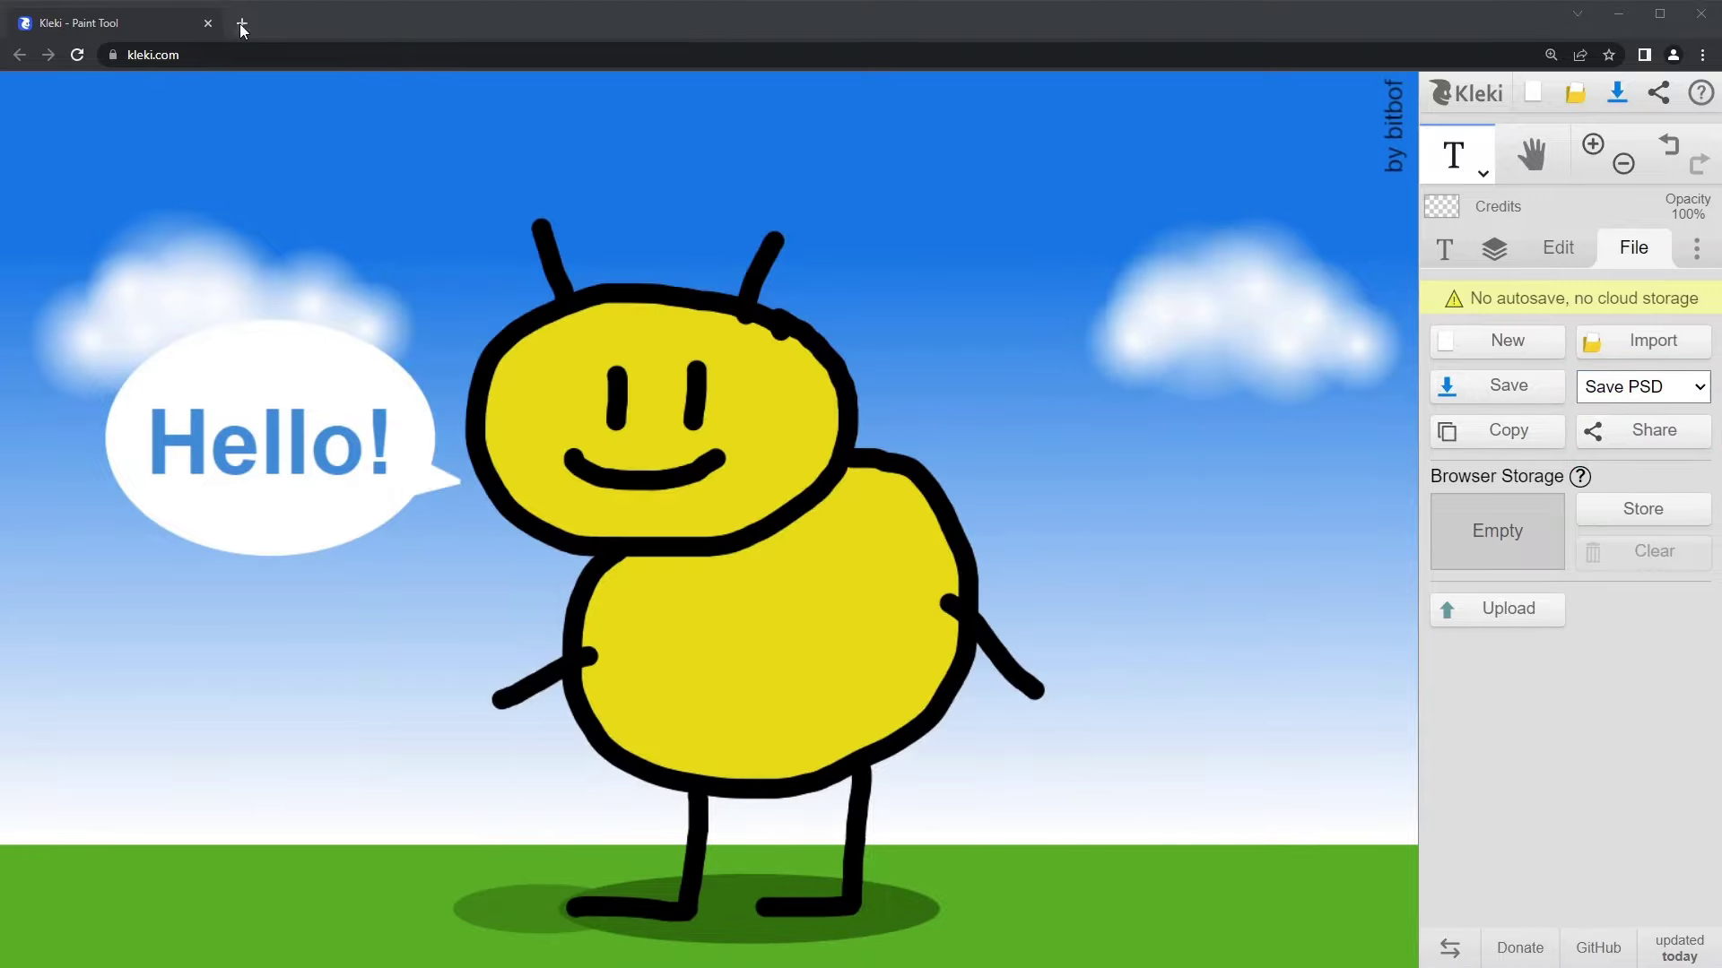
Step: Open 2022_10_03_0u7_Kleki.psd in a new Kleki tab and show its layers
{"action": "left_click", "coordinate": [243, 24]}
{"action": "type", "text": "kl"}
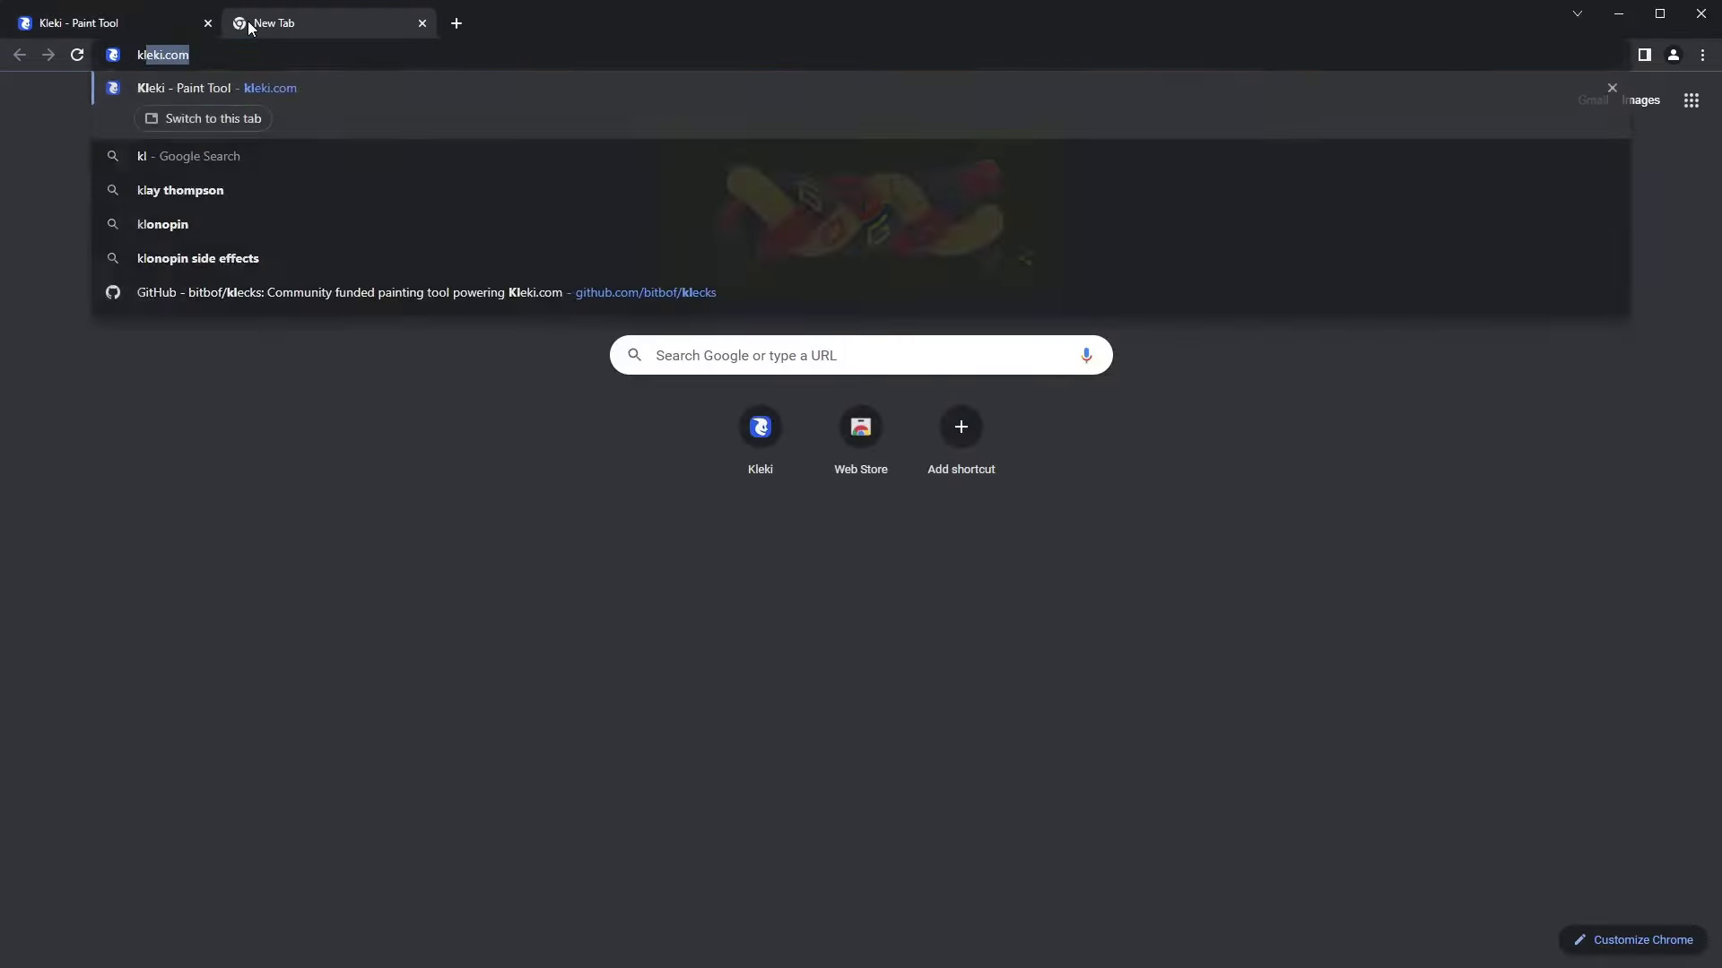
{"action": "key", "text": "Return"}
{"action": "left_click_drag", "start_coordinate": [1439, 529], "coordinate": [1083, 403]}
{"action": "left_click", "coordinate": [1502, 269]}
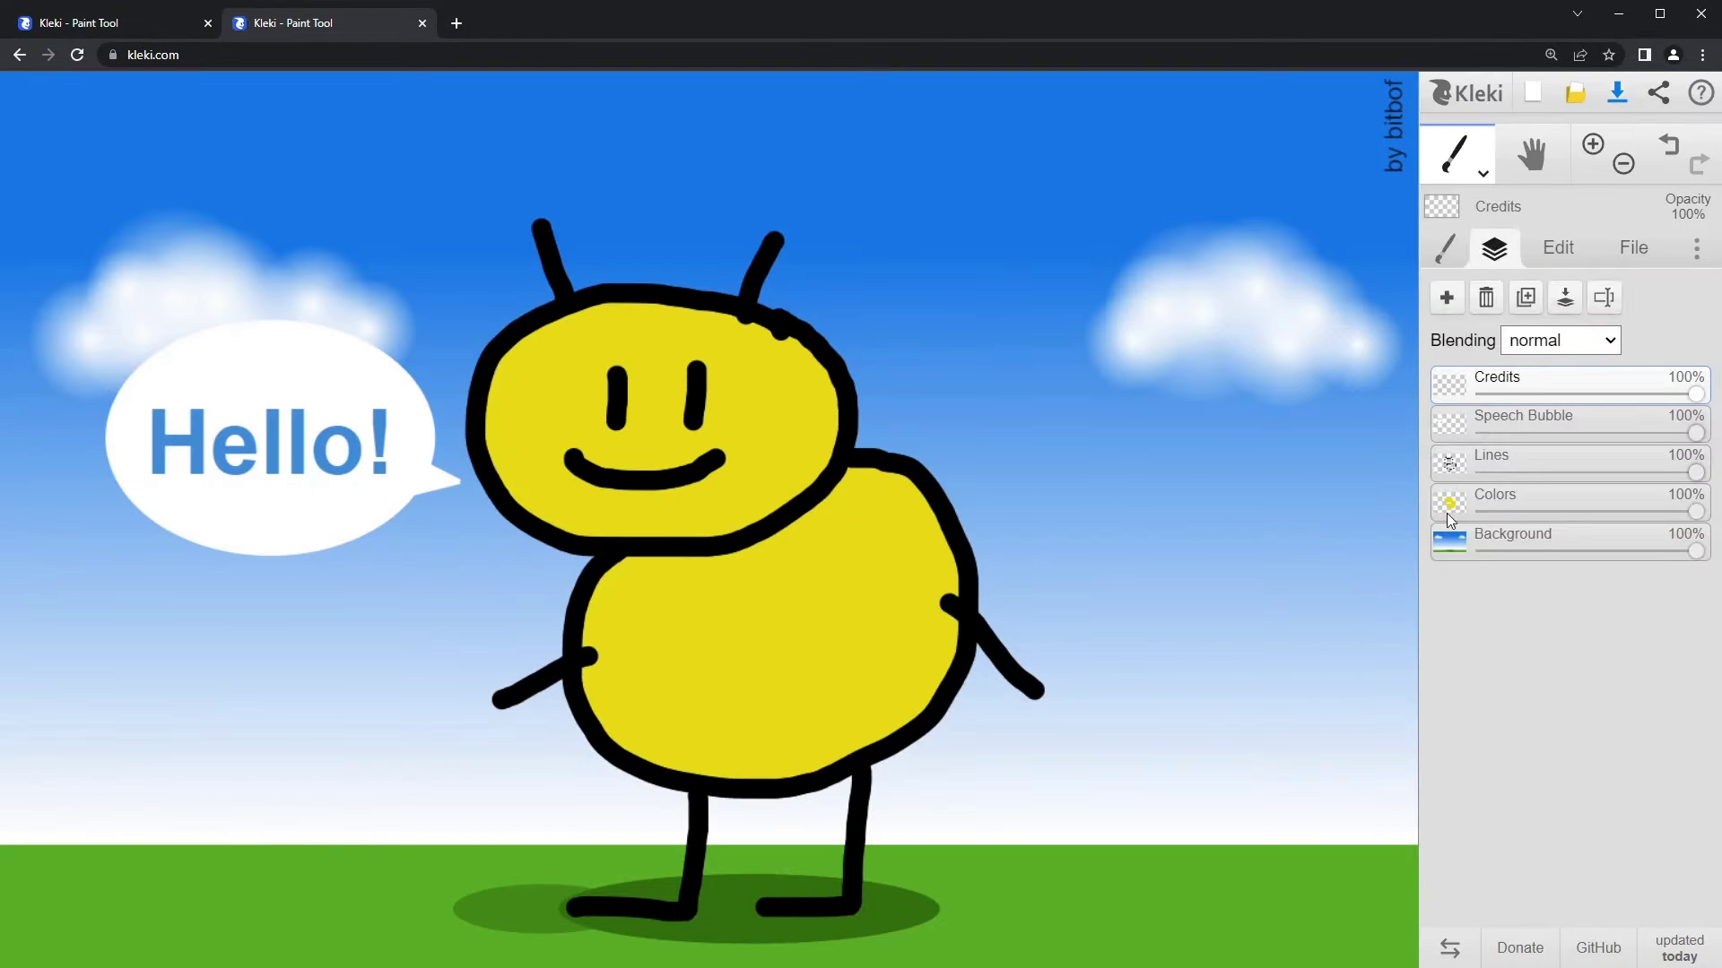
Step: Draw a large filled dark red ellipse across the canvas on the Background layer with the Shape tool
{"action": "left_click", "coordinate": [1505, 542]}
{"action": "key", "text": "u"}
{"action": "left_click", "coordinate": [1494, 684]}
{"action": "left_click", "coordinate": [1649, 348]}
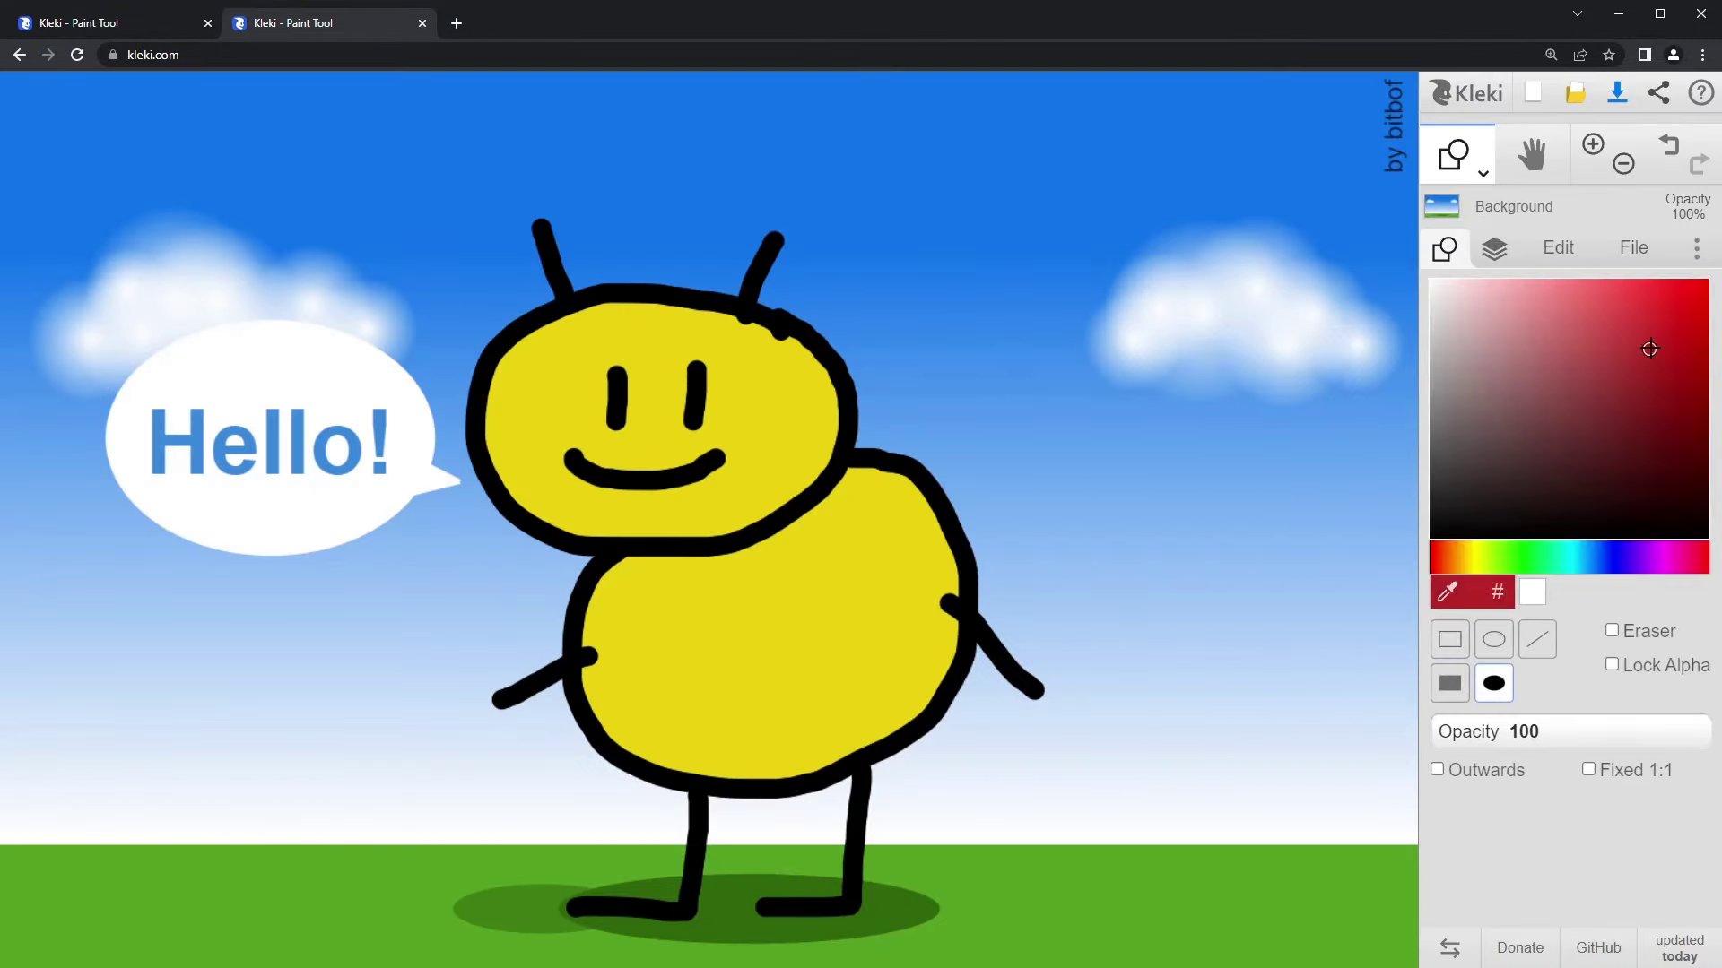
{"action": "left_click_drag", "start_coordinate": [1314, 269], "coordinate": [194, 876]}
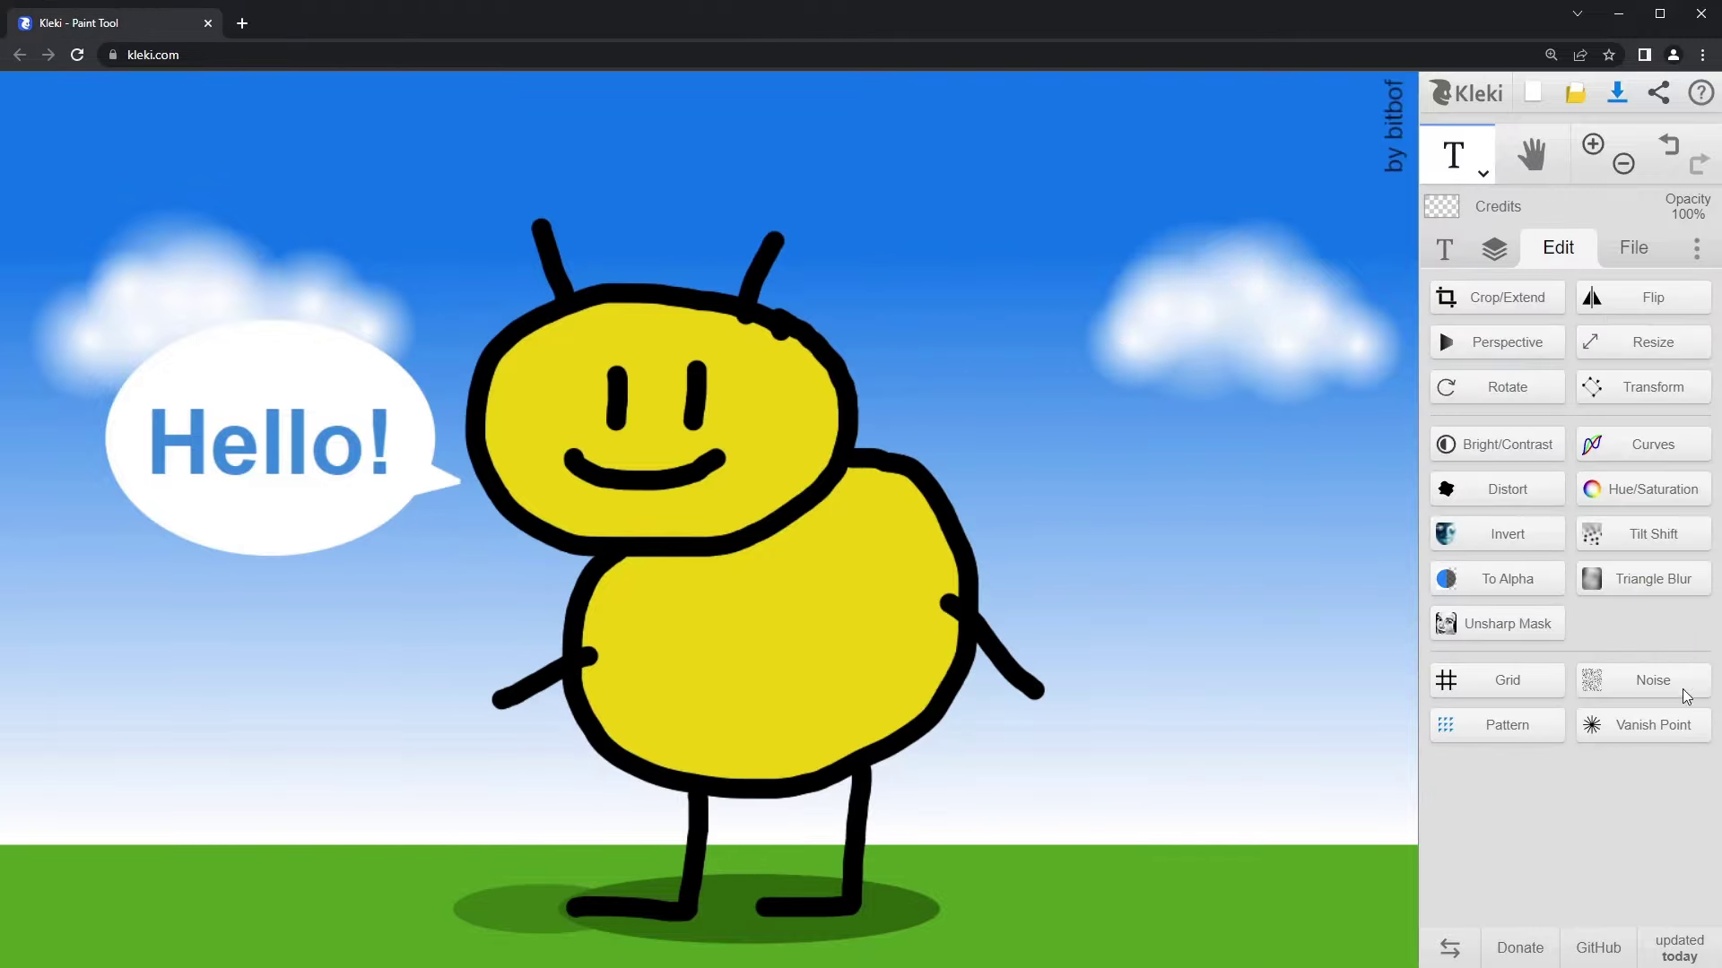
Step: Transform the Speech Bubble layer with a rotation of -31, moved to X -6 and Y 128
{"action": "left_click", "coordinate": [1643, 384]}
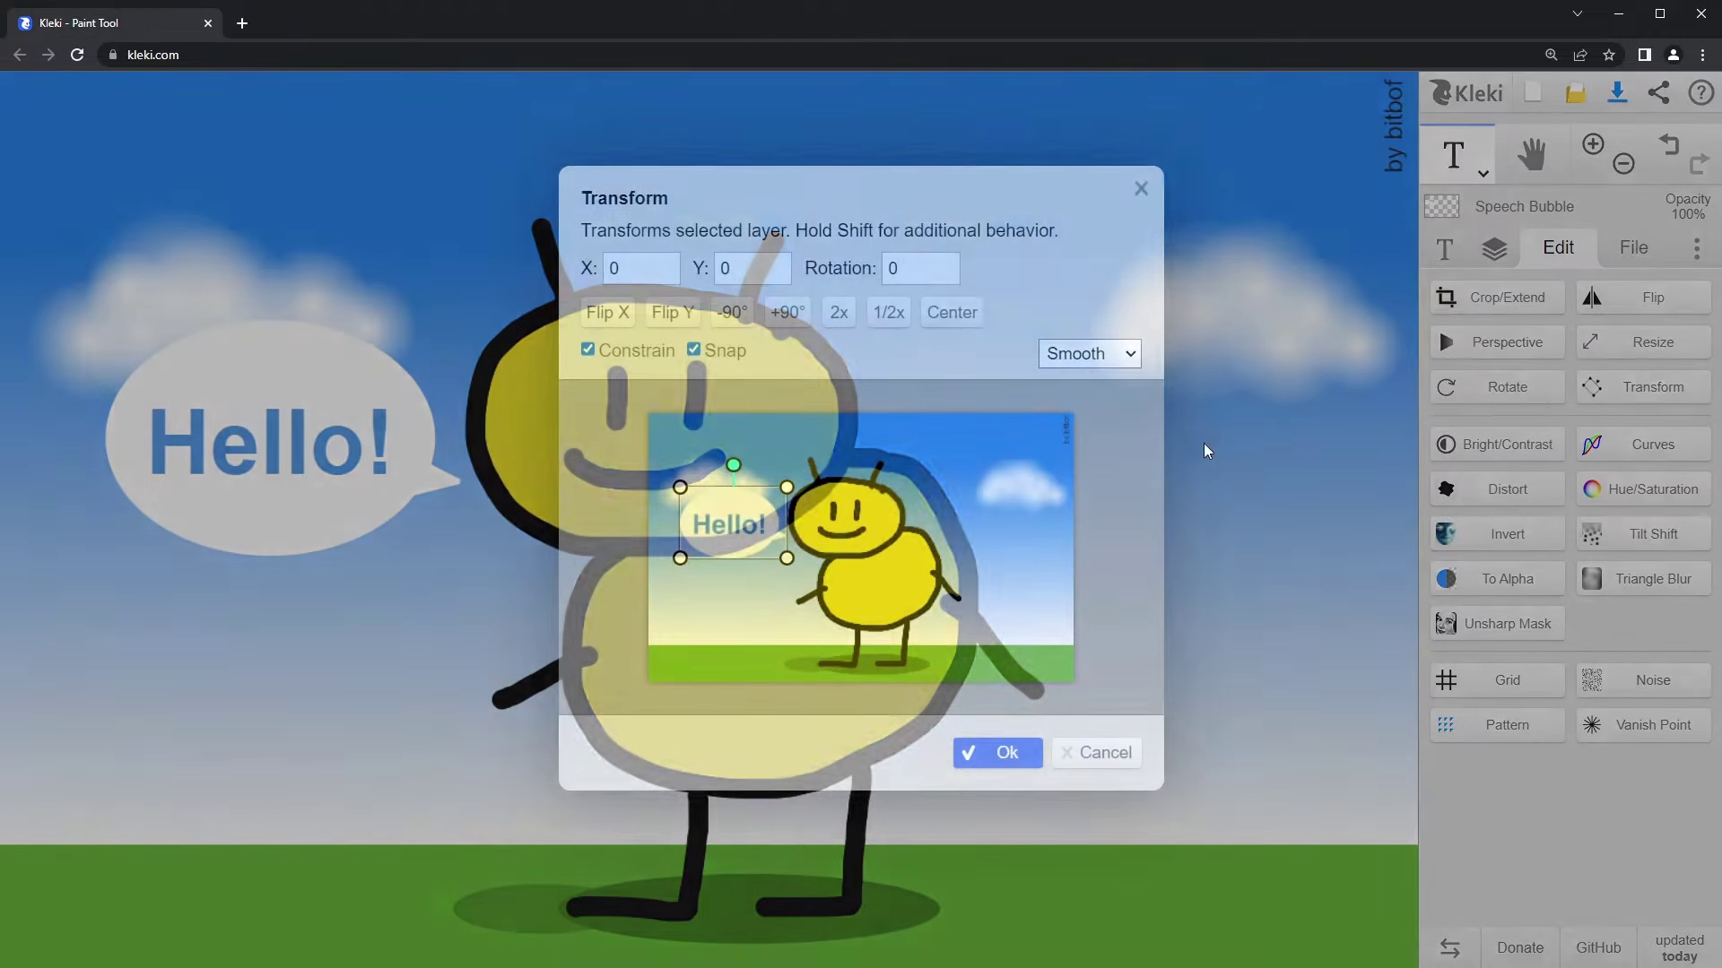
{"action": "left_click_drag", "start_coordinate": [733, 464], "coordinate": [703, 473]}
{"action": "left_click_drag", "start_coordinate": [797, 525], "coordinate": [754, 559]}
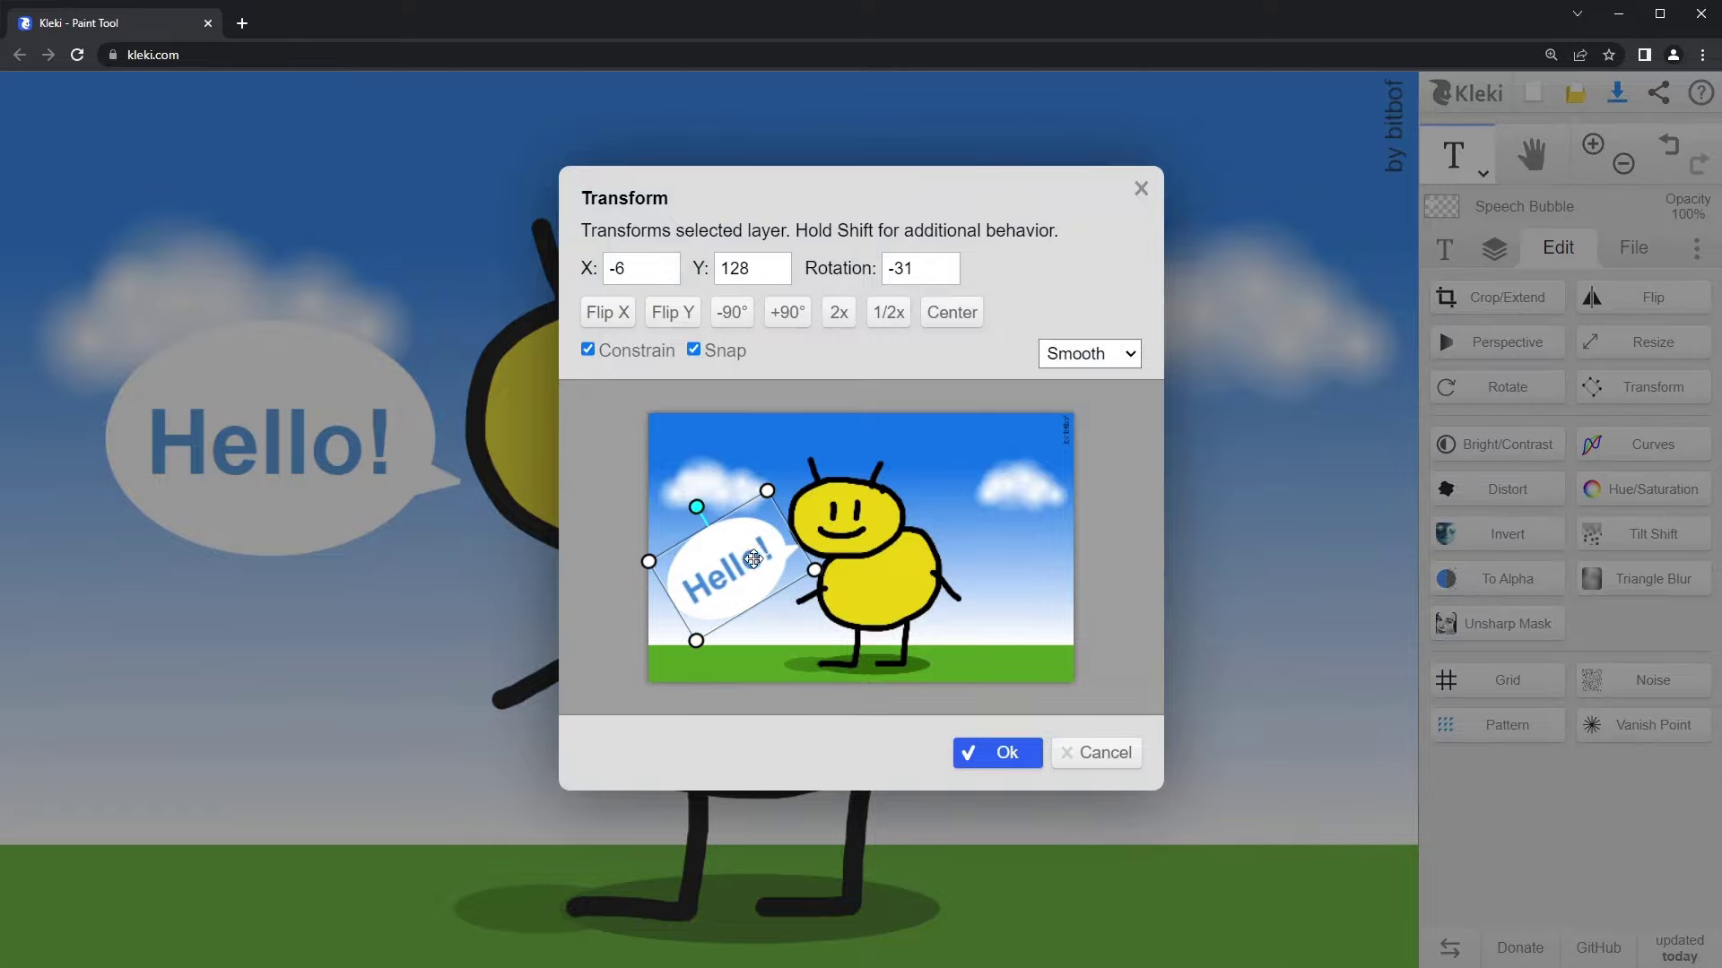
{"action": "left_click", "coordinate": [996, 752]}
Step: Crop both sides of the image around the yellow character, with the right side at -288
{"action": "left_click", "coordinate": [1472, 307]}
{"action": "left_click_drag", "start_coordinate": [1007, 524], "coordinate": [939, 533]}
{"action": "left_click_drag", "start_coordinate": [738, 528], "coordinate": [808, 529]}
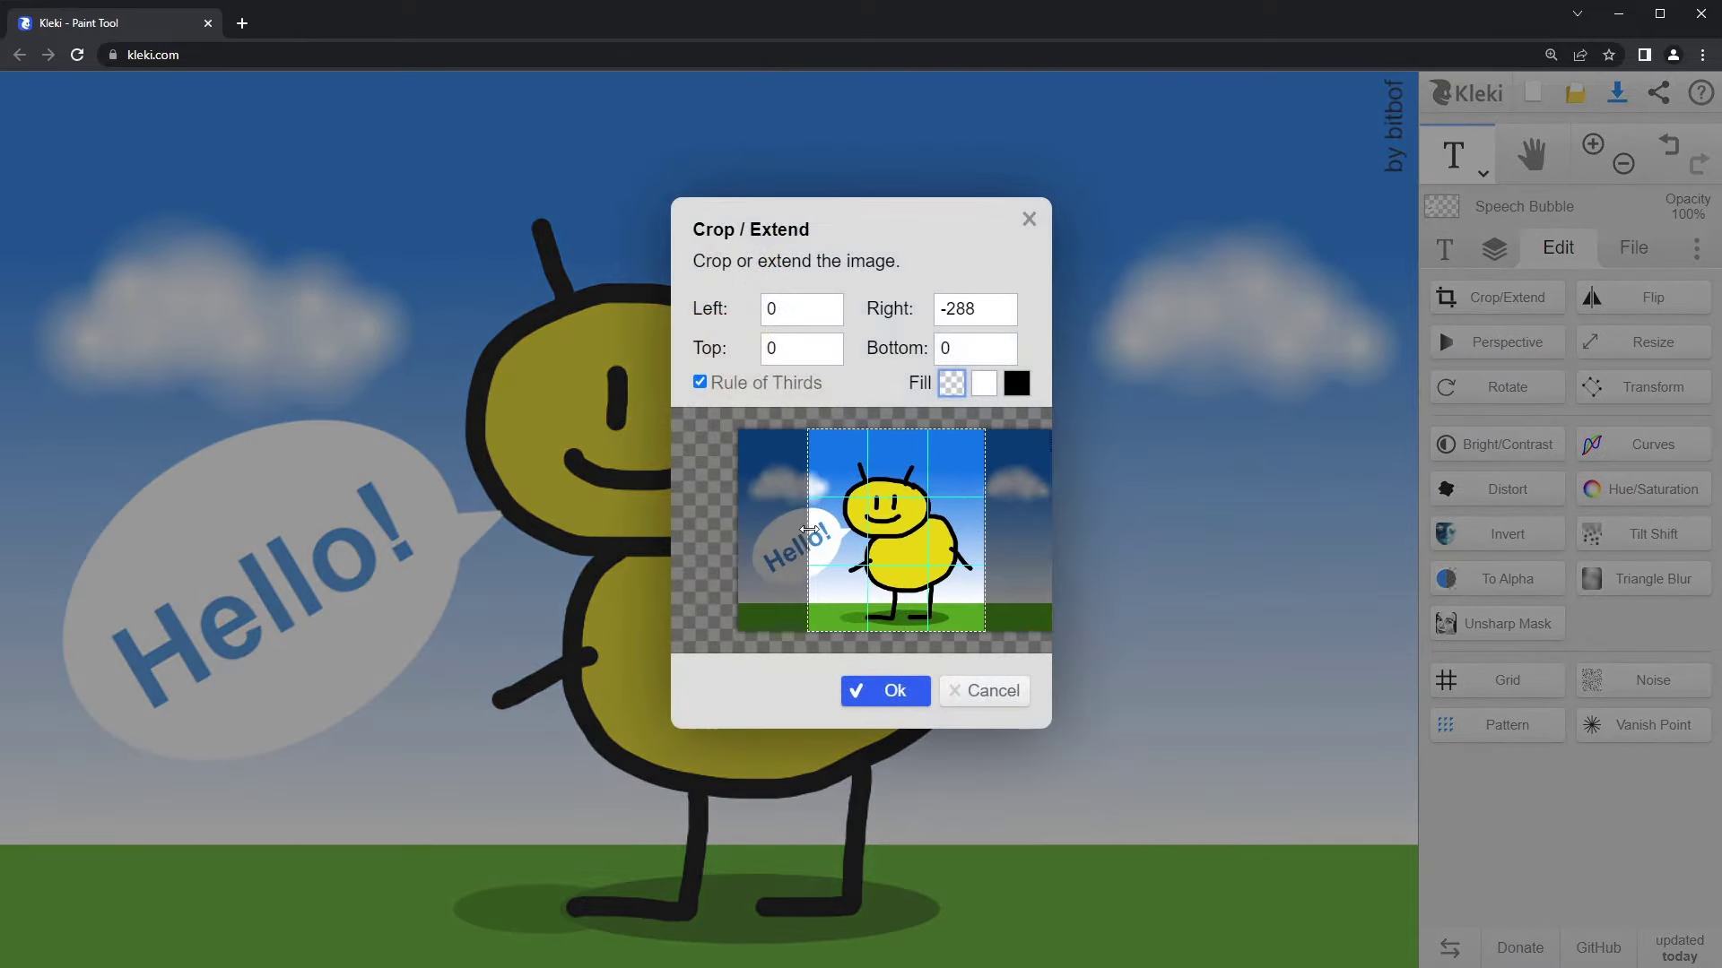
{"action": "left_click", "coordinate": [885, 691]}
Step: Flip the image horizontally and rotate it 90° clockwise
{"action": "left_click", "coordinate": [1653, 297]}
{"action": "left_click", "coordinate": [888, 690]}
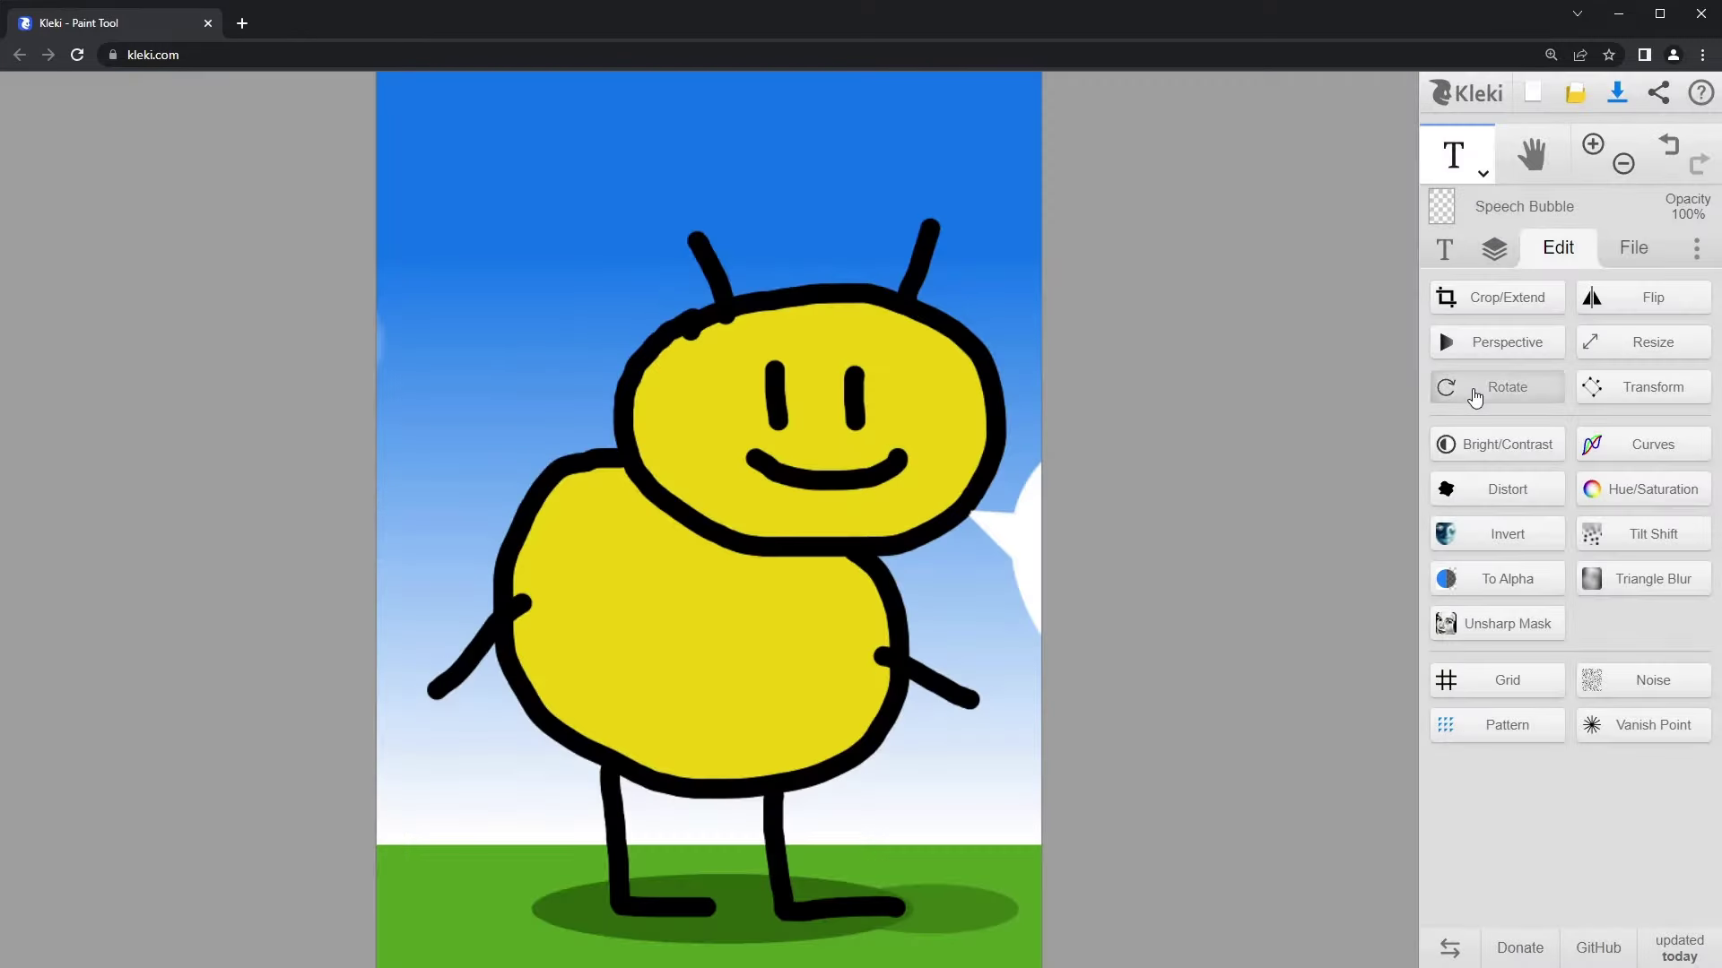
{"action": "left_click", "coordinate": [1475, 387]}
{"action": "left_click", "coordinate": [792, 330]}
{"action": "left_click", "coordinate": [876, 642]}
Step: Shift the hue of the Colors layer to turn the character's yellow fill magenta
{"action": "left_click", "coordinate": [1653, 489]}
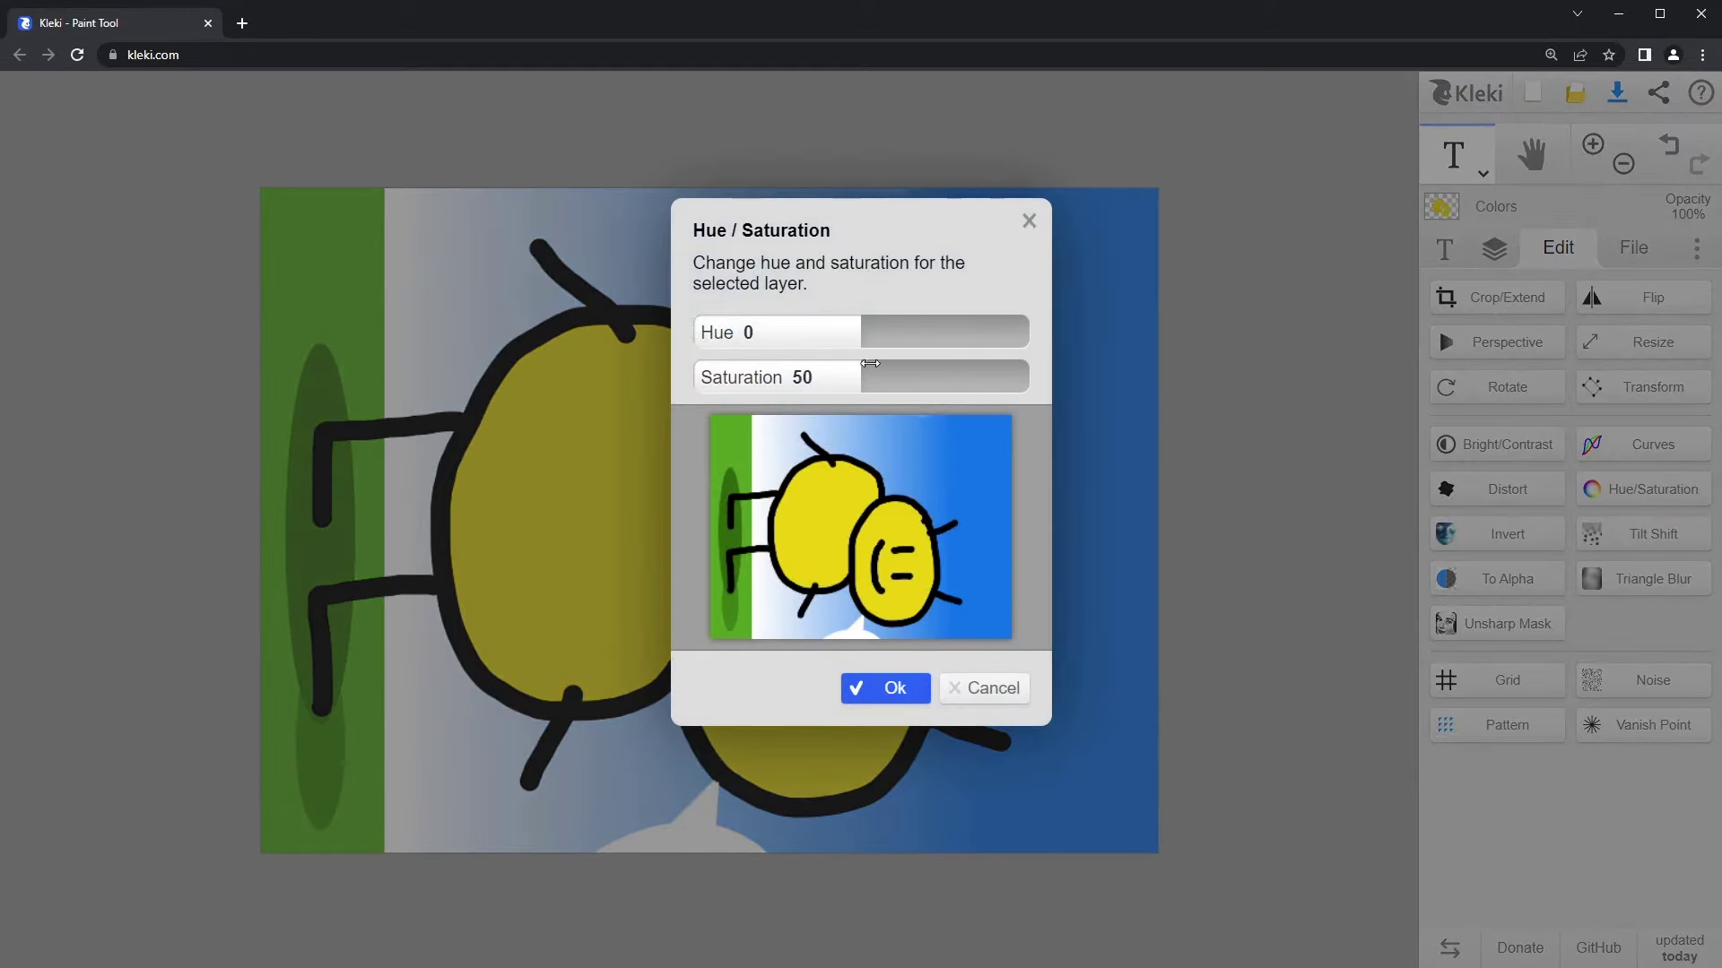
{"action": "left_click_drag", "start_coordinate": [864, 337], "coordinate": [780, 335]}
{"action": "left_click", "coordinate": [885, 688]}
Step: Distort the character with increased scale and strength, and apply a Triangle Blur to it
{"action": "left_click", "coordinate": [1522, 493]}
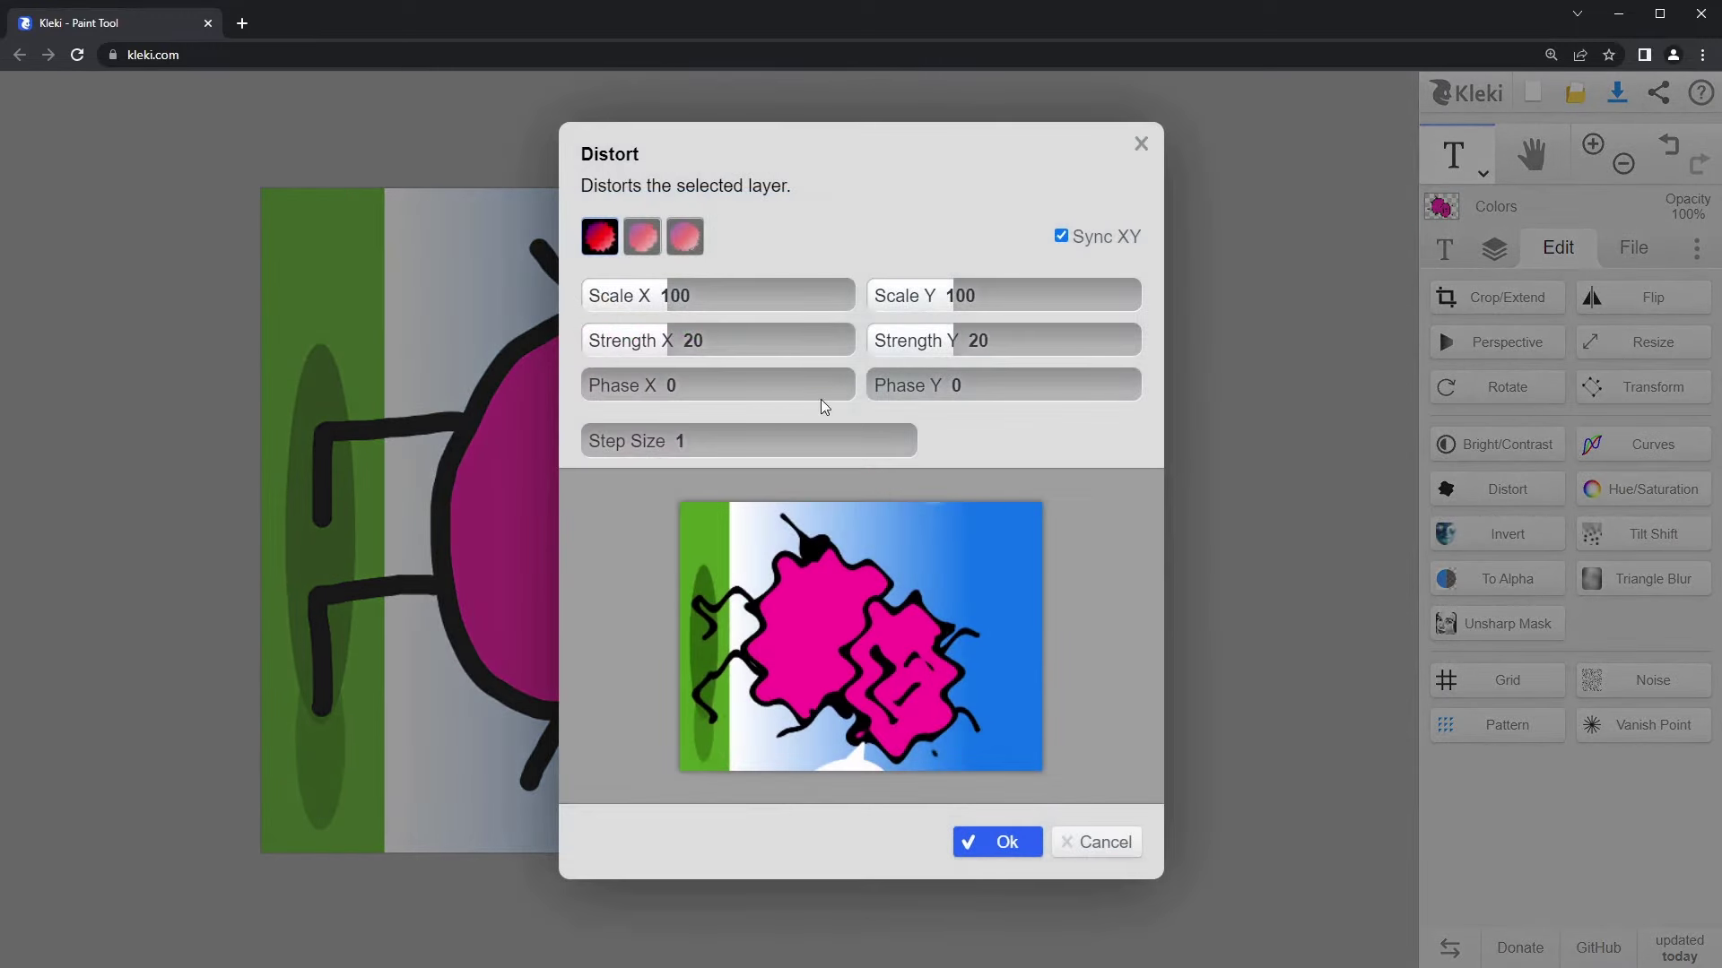
{"action": "left_click_drag", "start_coordinate": [682, 298], "coordinate": [717, 300]}
{"action": "left_click_drag", "start_coordinate": [667, 339], "coordinate": [807, 333]}
{"action": "left_click", "coordinate": [997, 842]}
{"action": "left_click", "coordinate": [1603, 581]}
{"action": "left_click", "coordinate": [899, 638]}
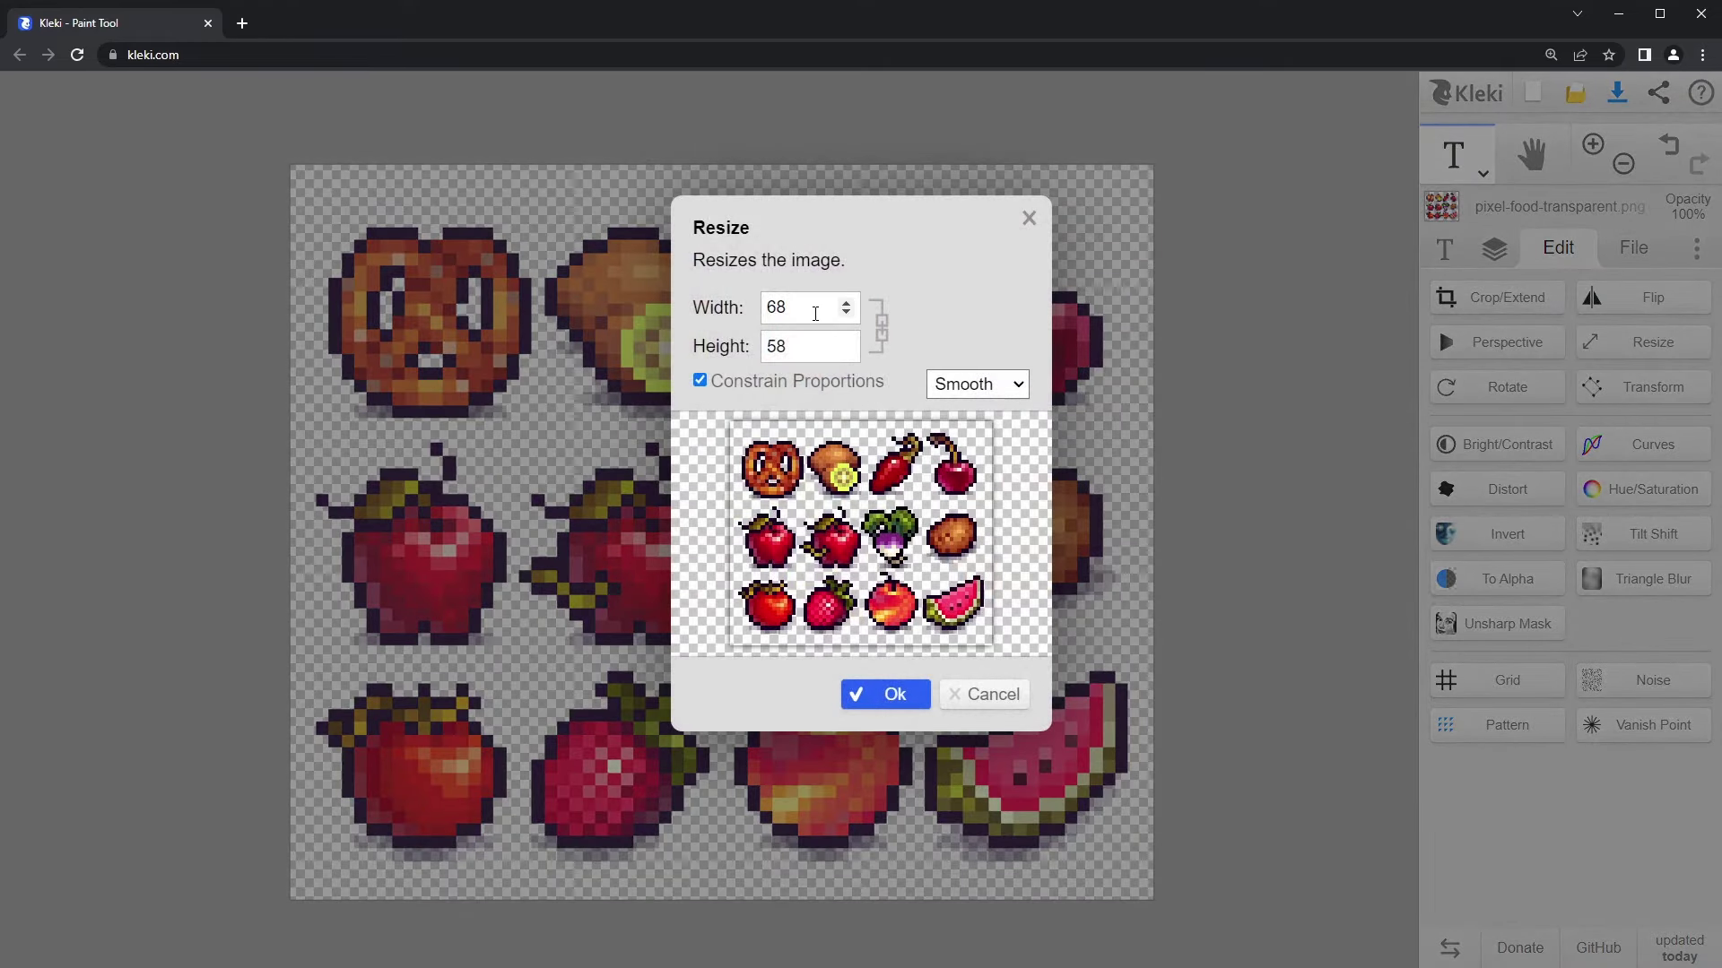
Step: Resize the pixel food image to a width of 900 with constrained proportions and pixelated scaling
{"action": "double_click", "coordinate": [810, 307]}
{"action": "type", "text": "900"}
{"action": "left_click", "coordinate": [978, 384]}
{"action": "left_click", "coordinate": [963, 429]}
{"action": "left_click", "coordinate": [885, 694]}
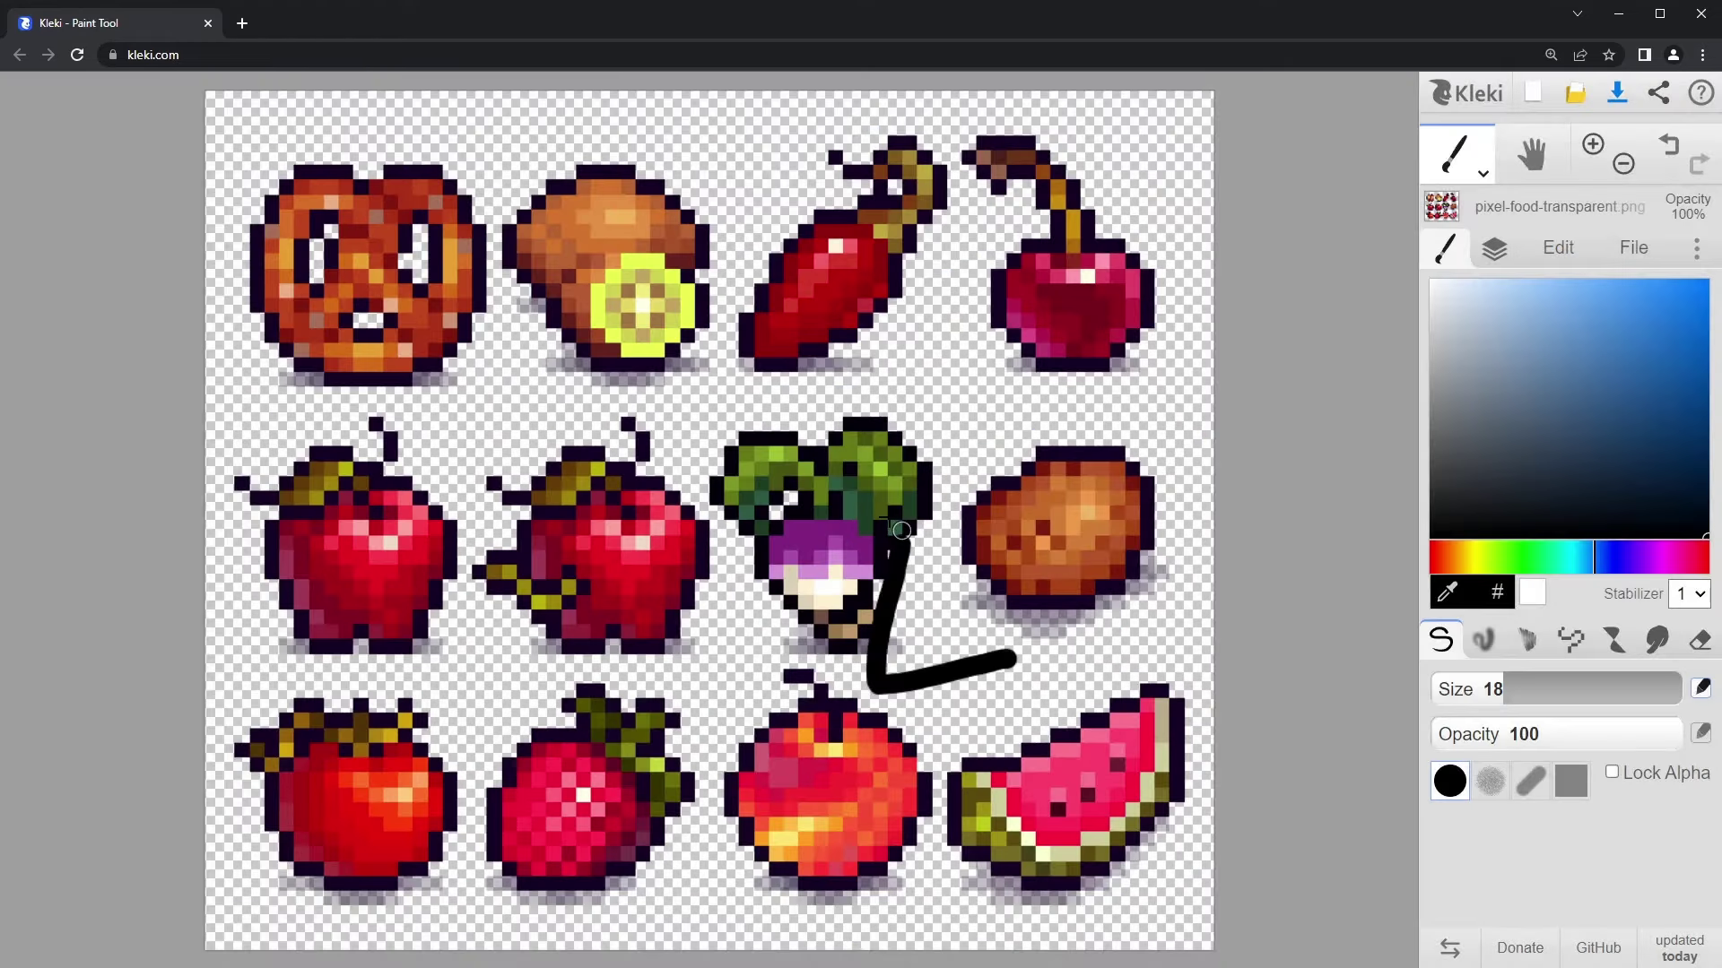
Step: Paint a freehand black stroke across the pixel food image with the size 18 brush
{"action": "left_click_drag", "start_coordinate": [905, 583], "coordinate": [619, 358]}
{"action": "scroll", "coordinate": [657, 485], "scroll_direction": "up", "scroll_amount": 5}
{"action": "scroll", "coordinate": [657, 485], "scroll_direction": "up", "scroll_amount": 4}
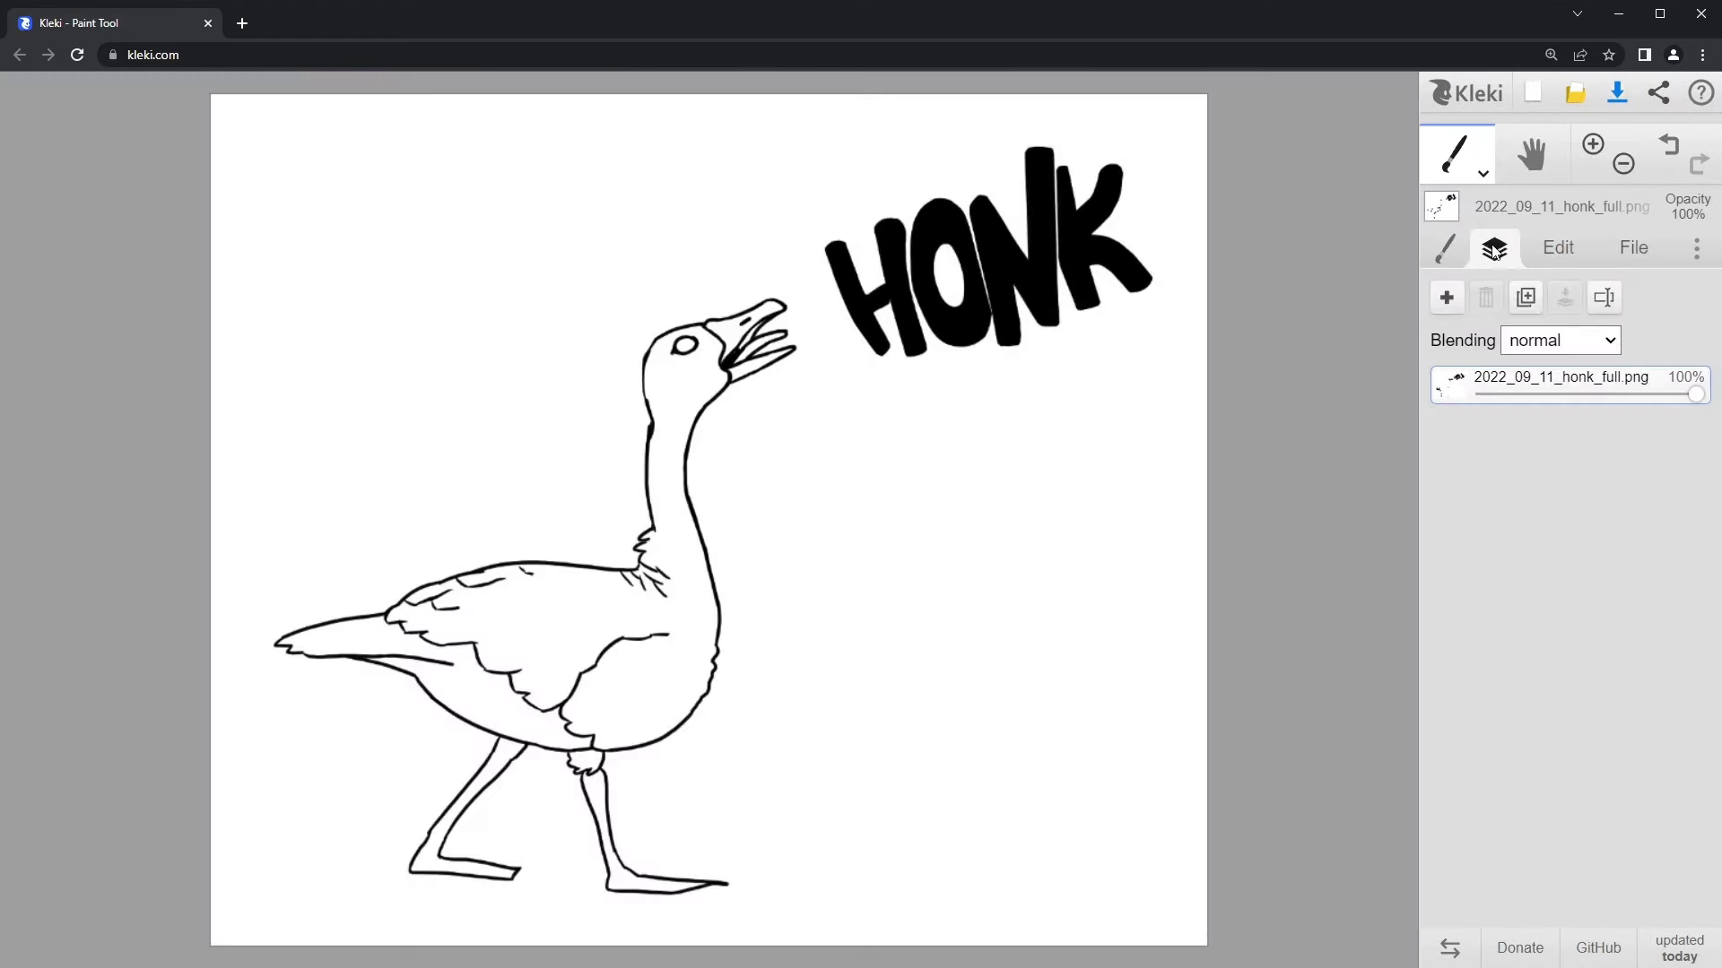
Step: Convert the goose layer's white background to transparency using To Alpha with Inverted Luminance and black as the replacement color
{"action": "mouse_move", "coordinate": [1453, 391]}
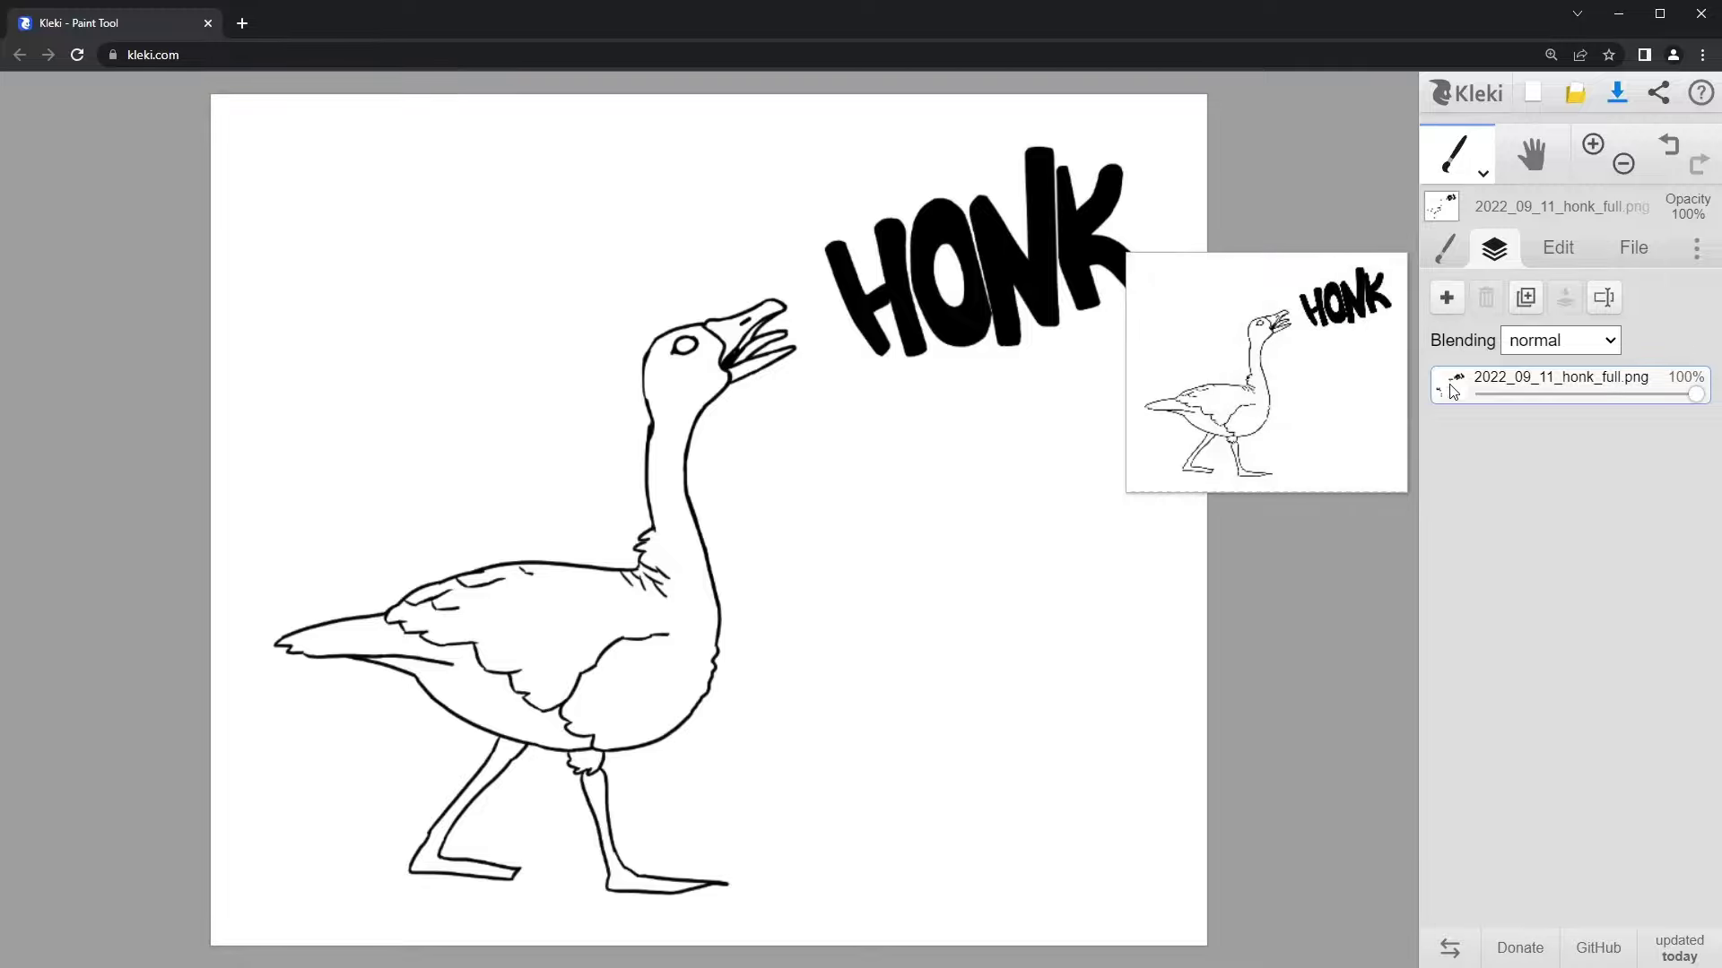
{"action": "left_click", "coordinate": [1558, 248]}
{"action": "left_click", "coordinate": [1528, 581]}
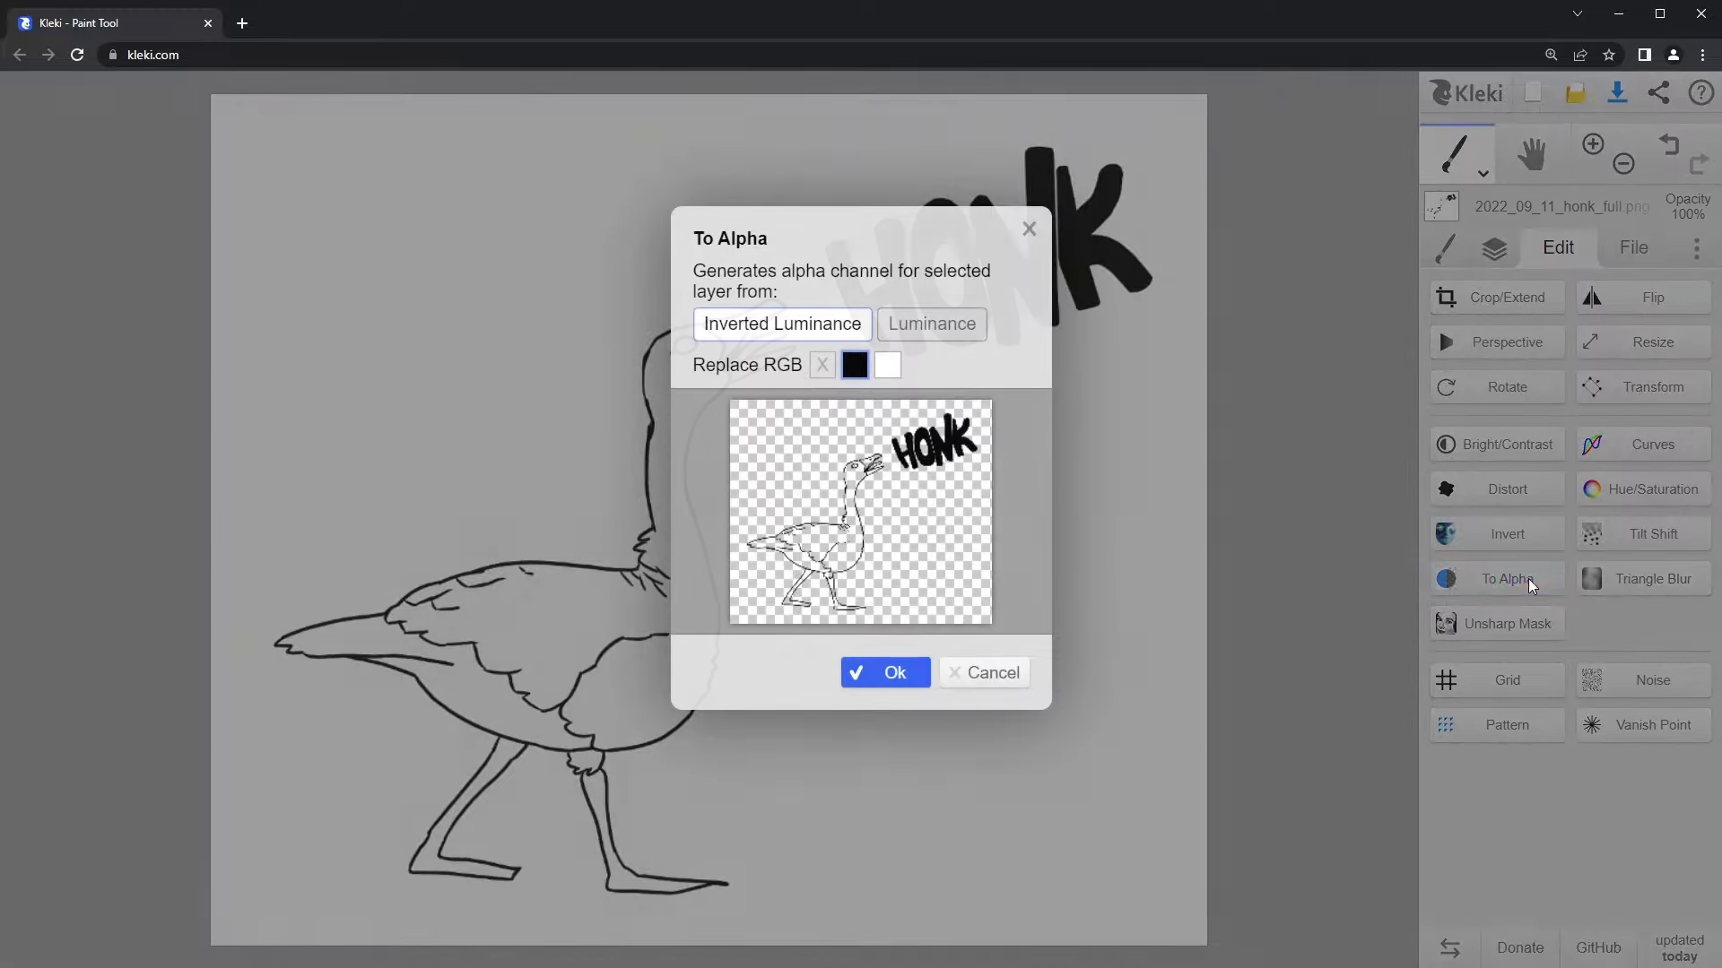
{"action": "left_click", "coordinate": [894, 672]}
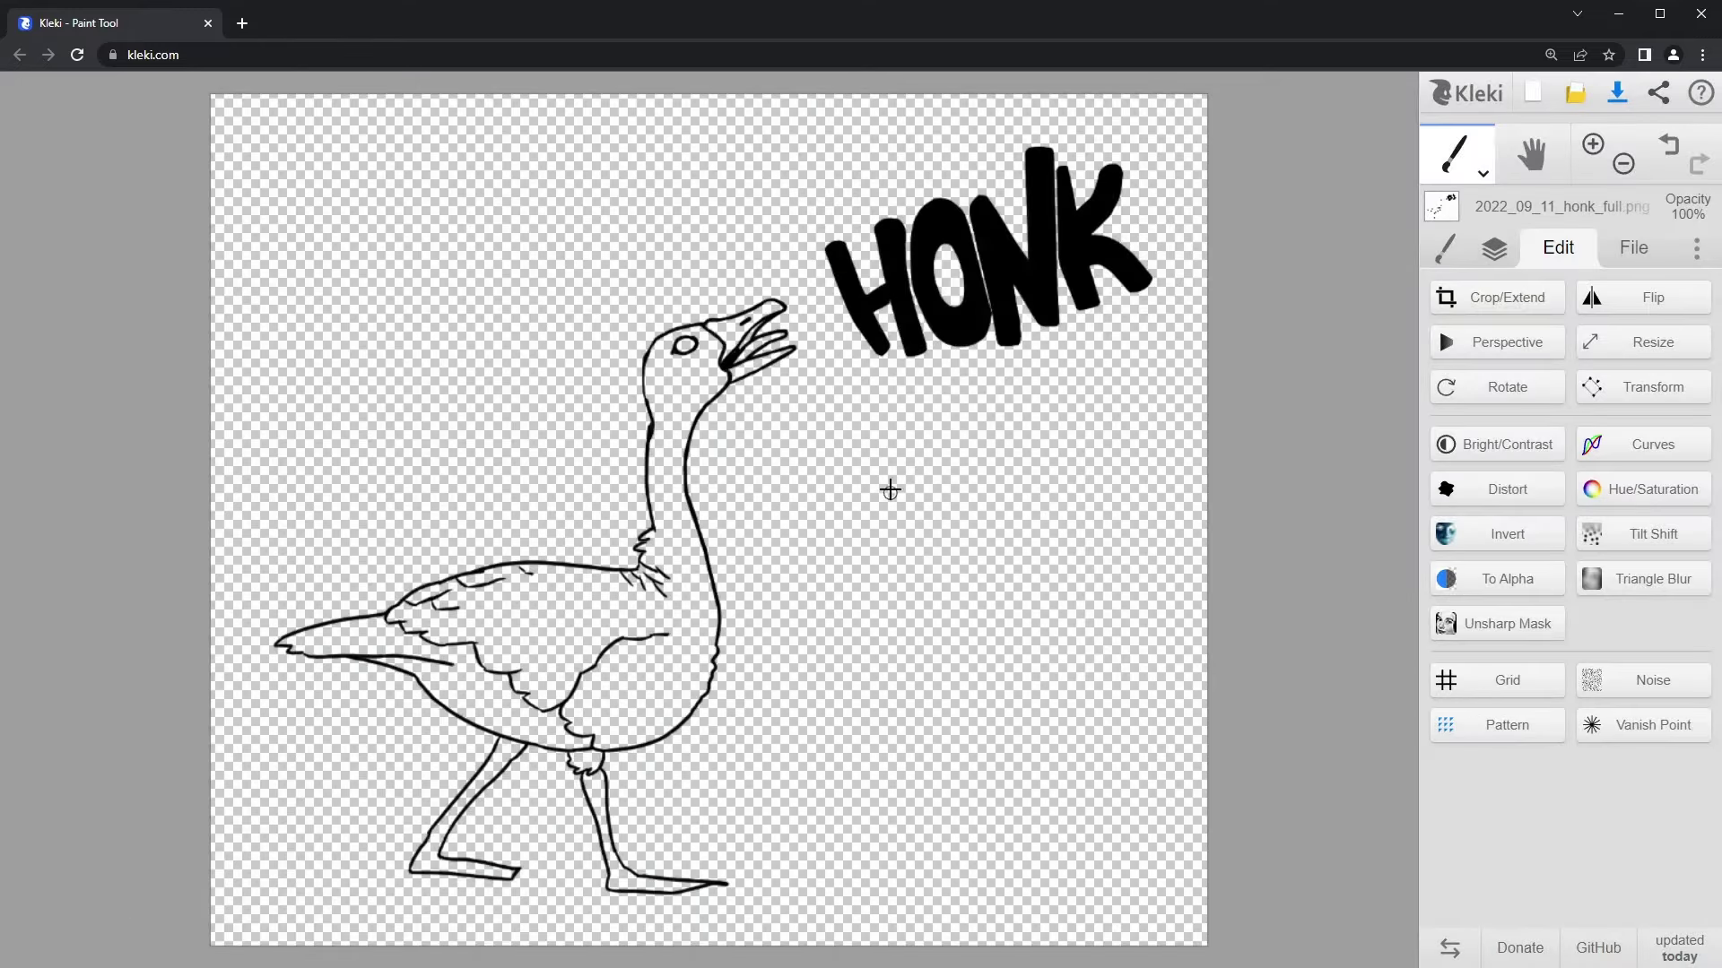
Step: Add a new layer beneath the goose line art and fill it with white
{"action": "left_click", "coordinate": [1494, 249]}
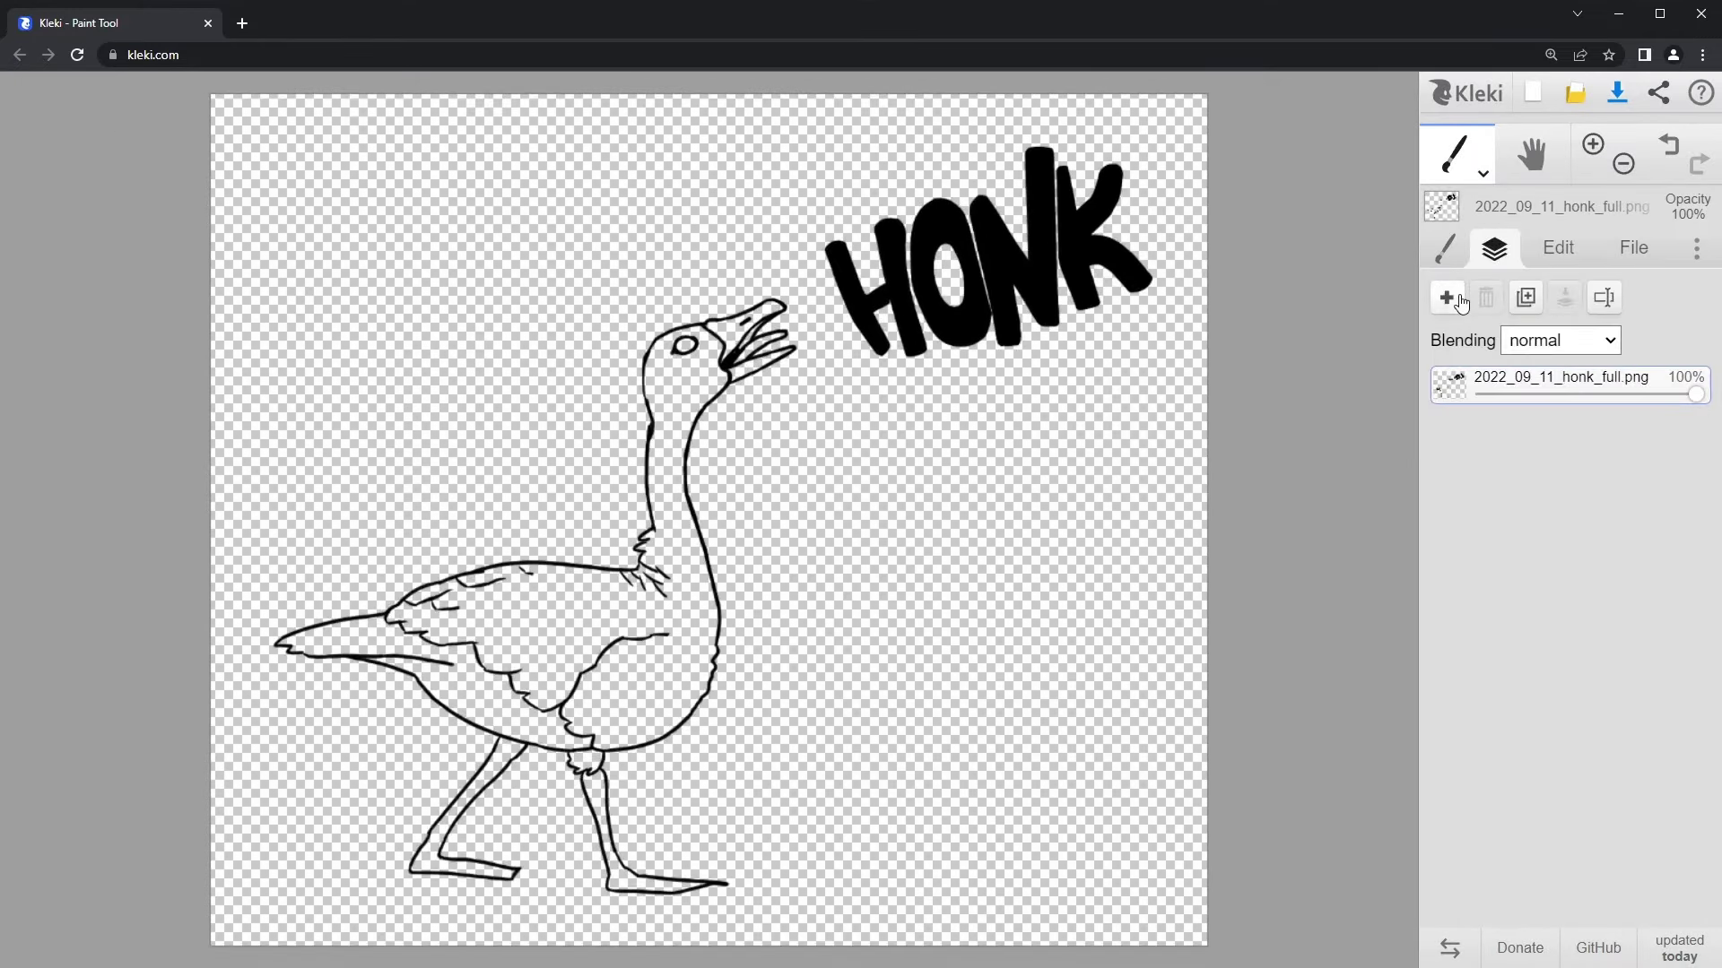
{"action": "left_click", "coordinate": [1458, 296]}
{"action": "left_click_drag", "start_coordinate": [1501, 371], "coordinate": [1500, 403]}
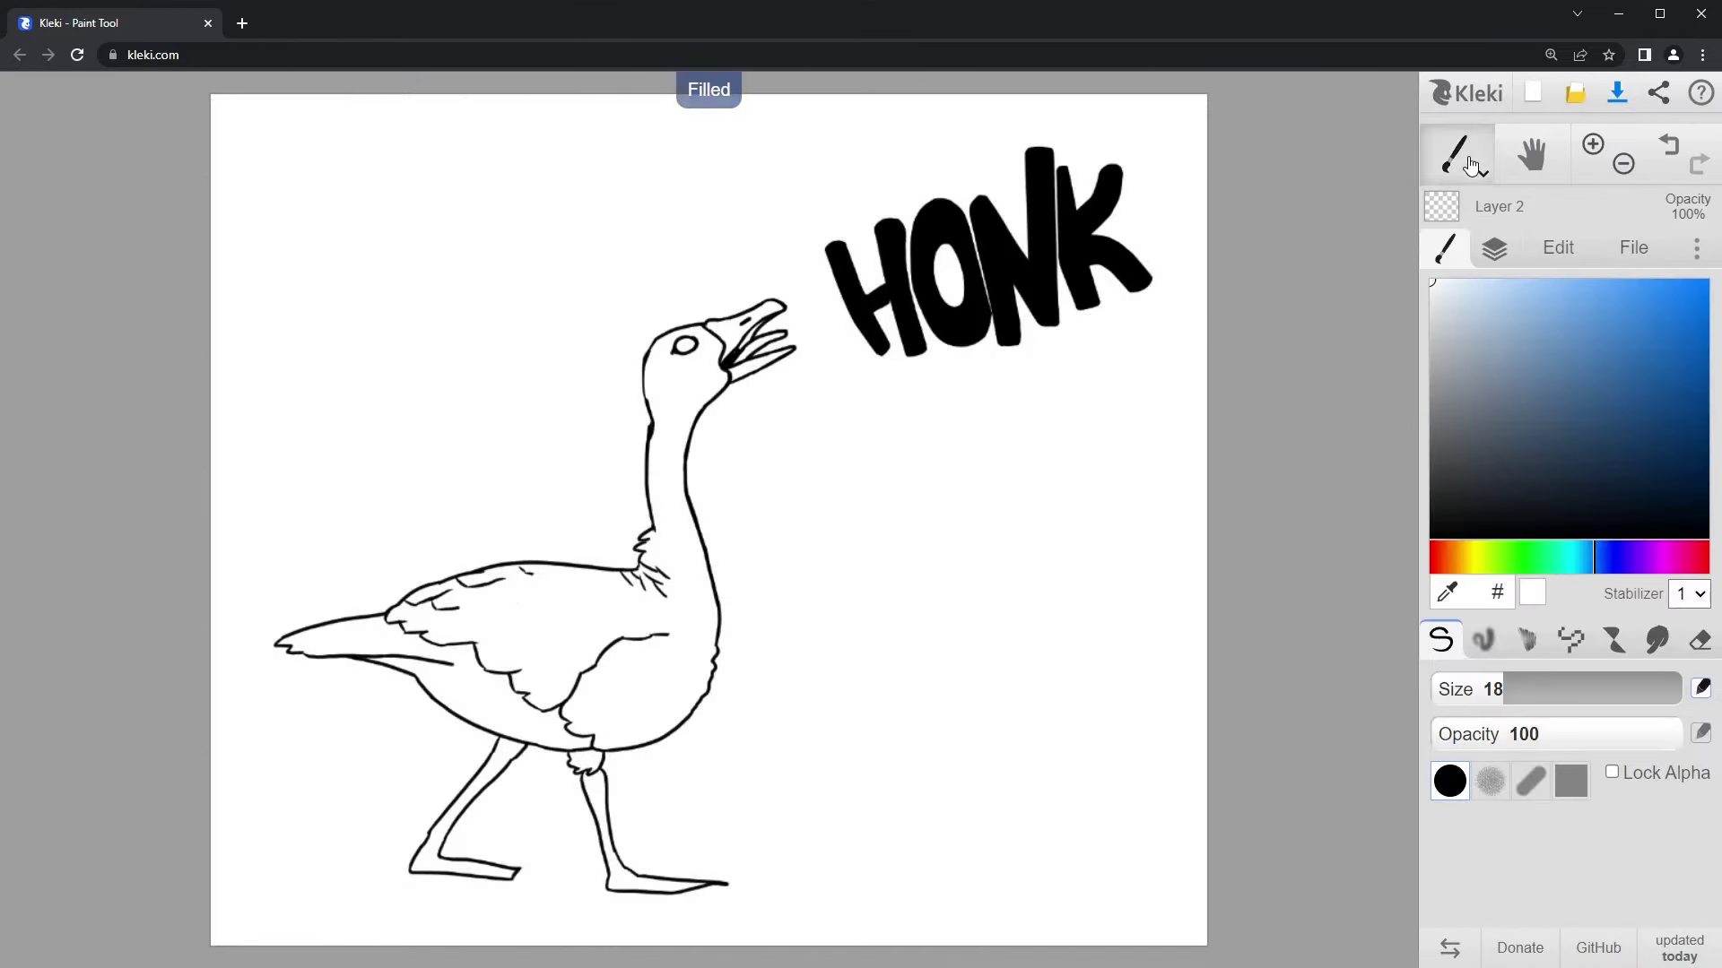
Step: Fill the goose's body and front leg with blue on Layer 2 and check the color along the outline's edge
{"action": "left_click", "coordinate": [1470, 163]}
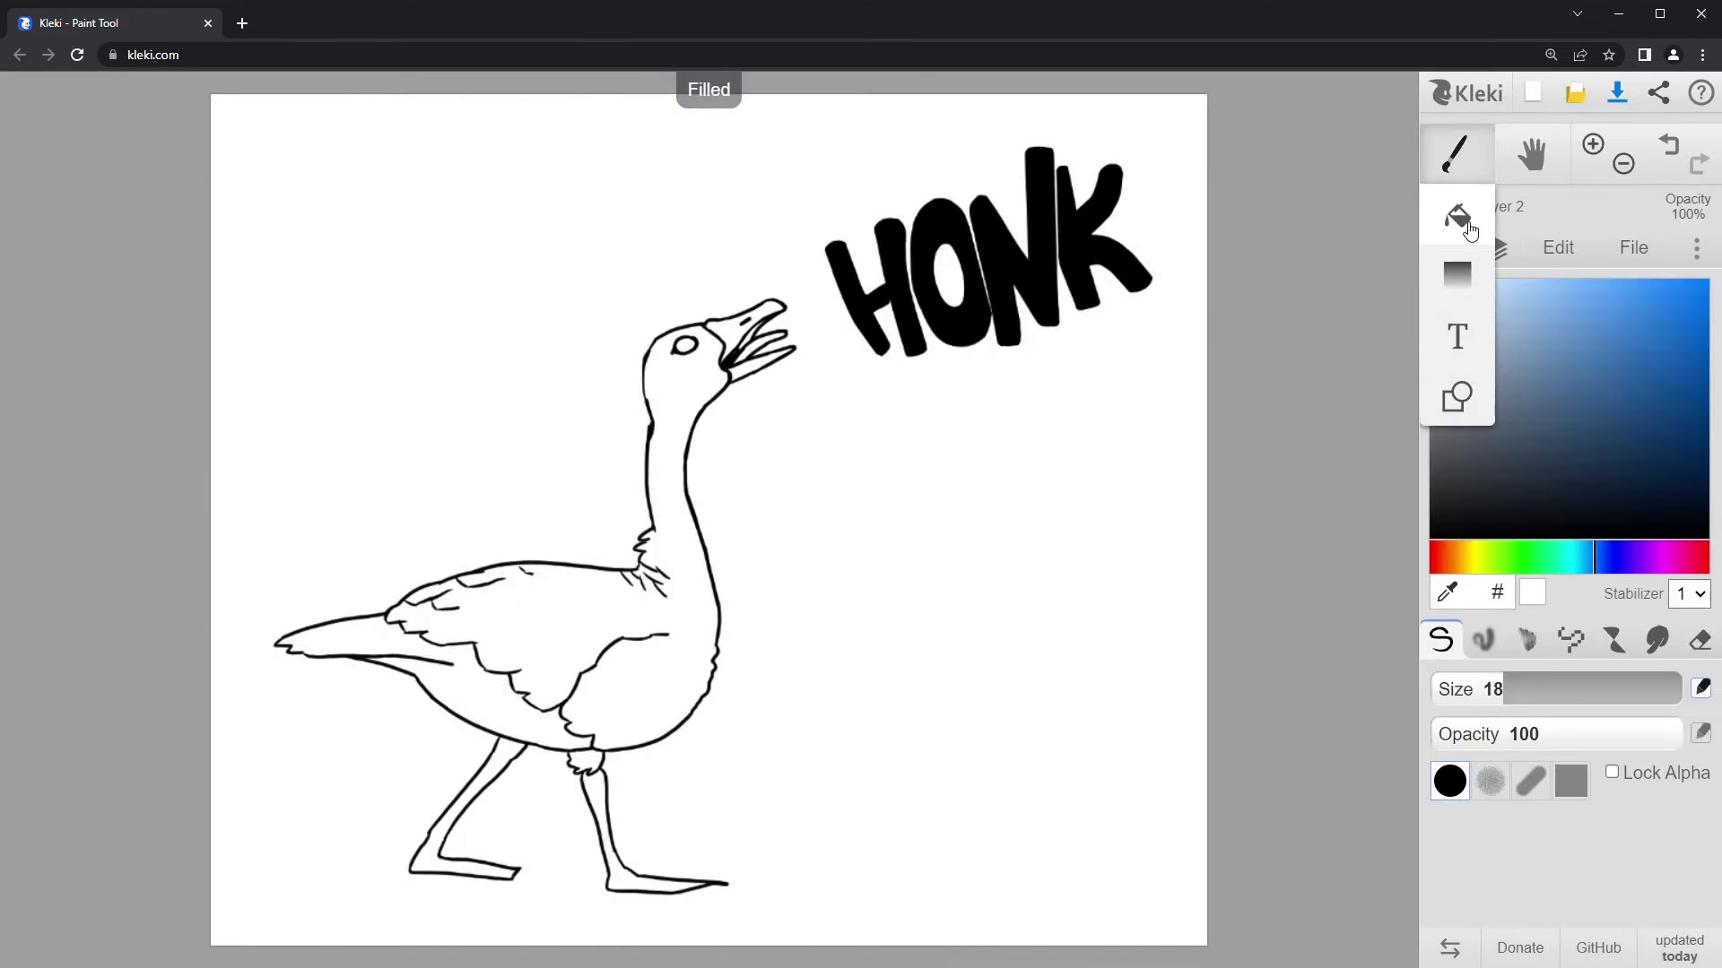
{"action": "left_click", "coordinate": [1468, 231]}
{"action": "left_click", "coordinate": [1629, 301]}
{"action": "left_click", "coordinate": [669, 625]}
{"action": "left_click", "coordinate": [529, 713]}
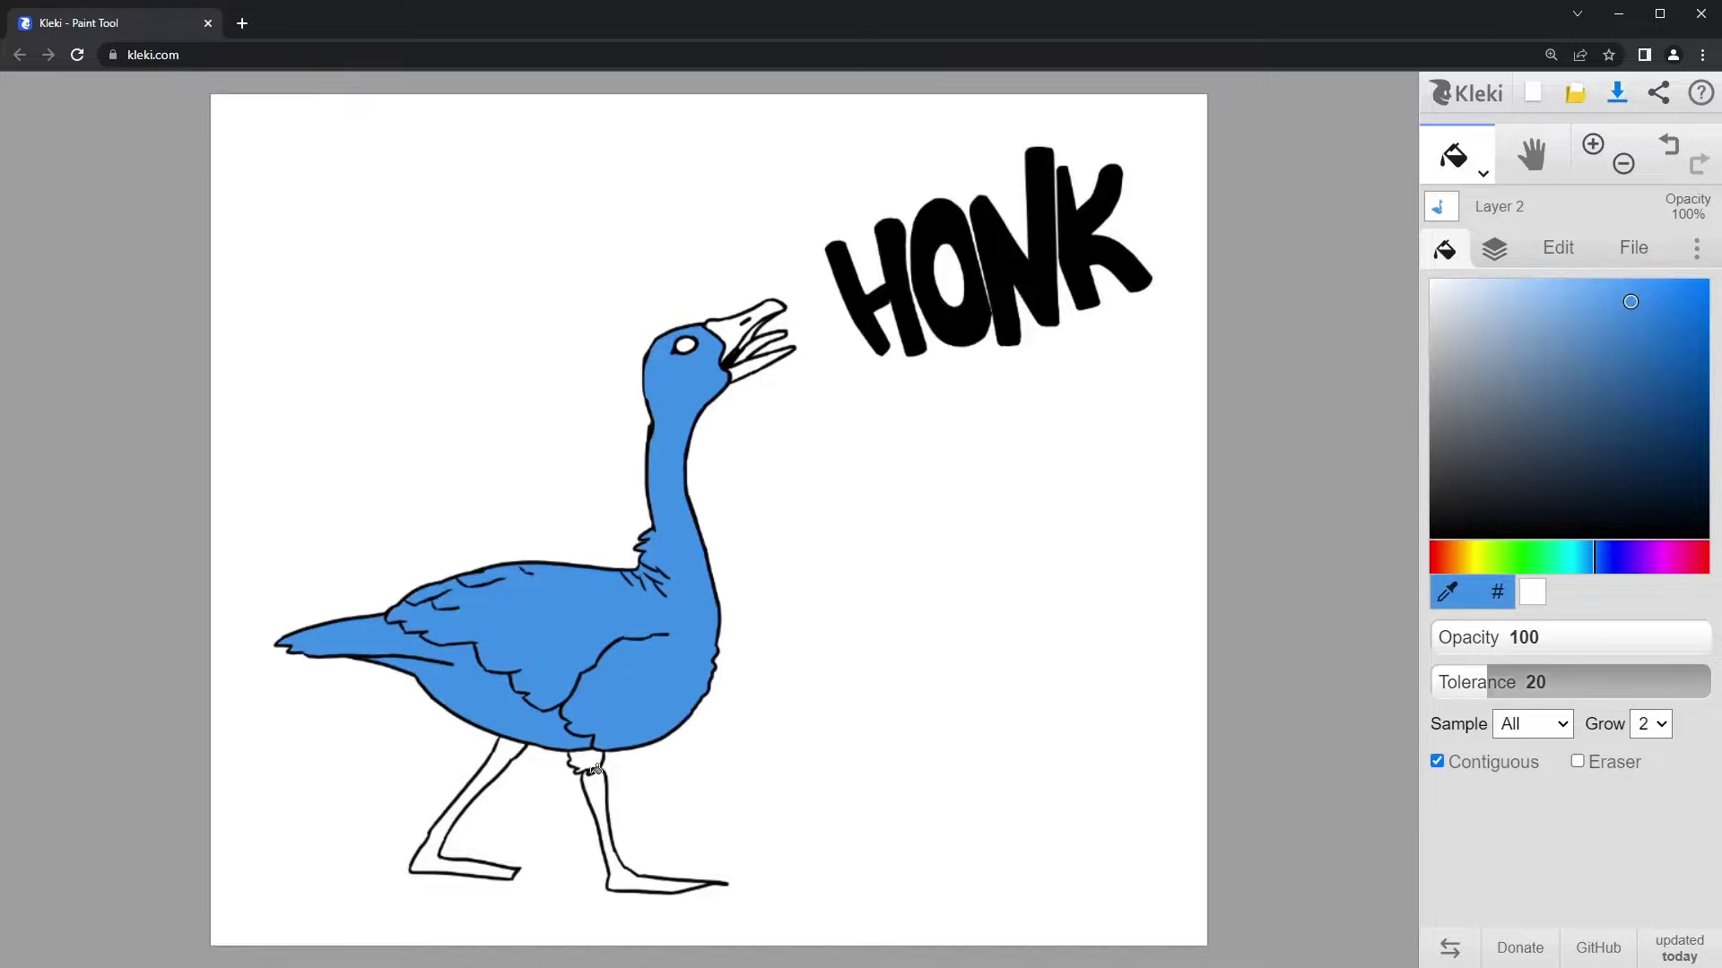
{"action": "left_click", "coordinate": [596, 788]}
{"action": "scroll", "coordinate": [672, 730], "scroll_direction": "up", "scroll_amount": 5}
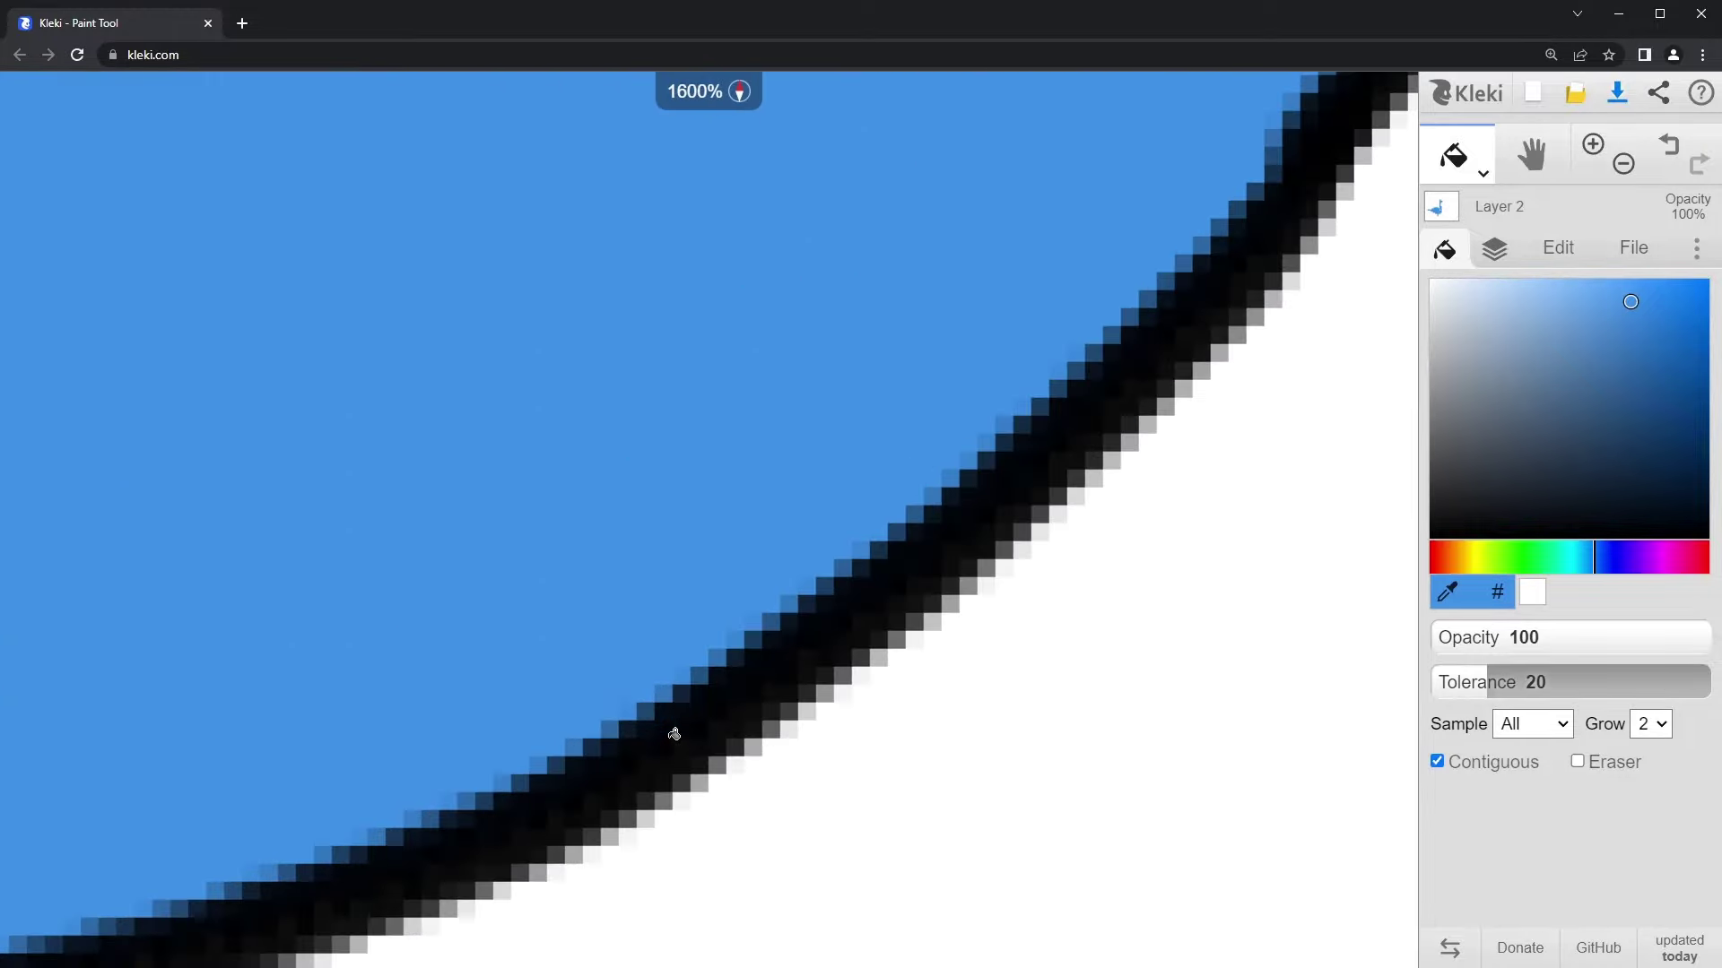
{"action": "scroll", "coordinate": [672, 730], "scroll_direction": "down", "scroll_amount": 5}
Step: Store the goose drawing in Browser Storage
{"action": "left_click", "coordinate": [1633, 247]}
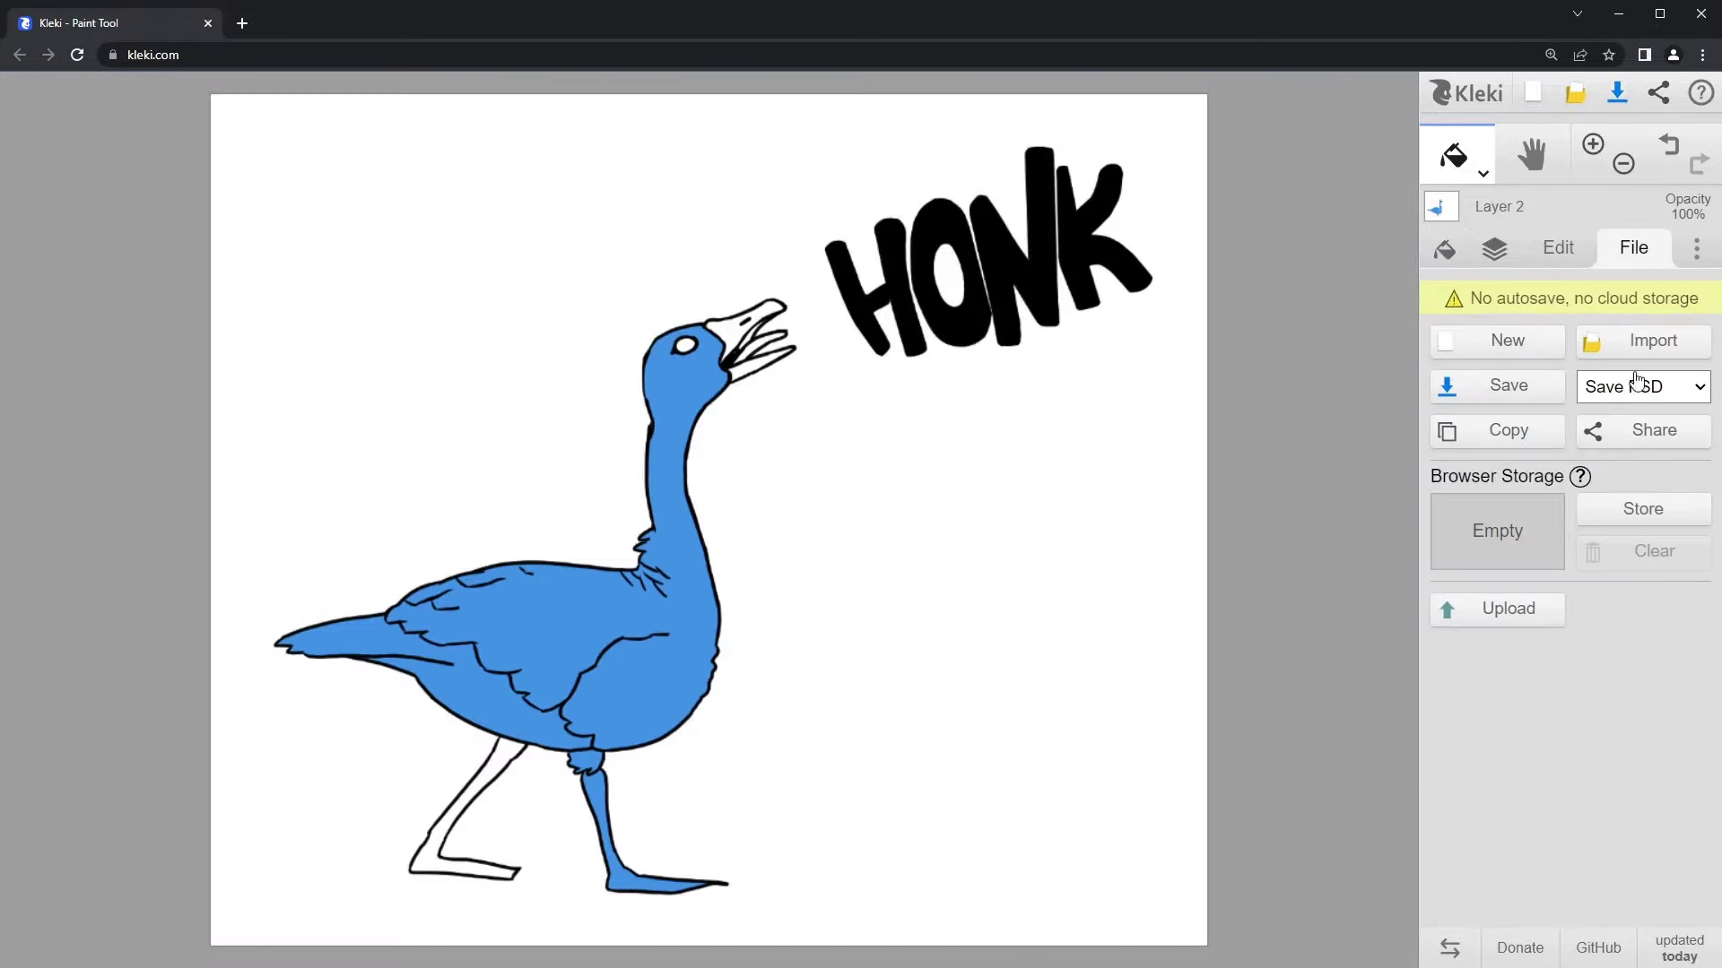
{"action": "left_click", "coordinate": [1652, 526]}
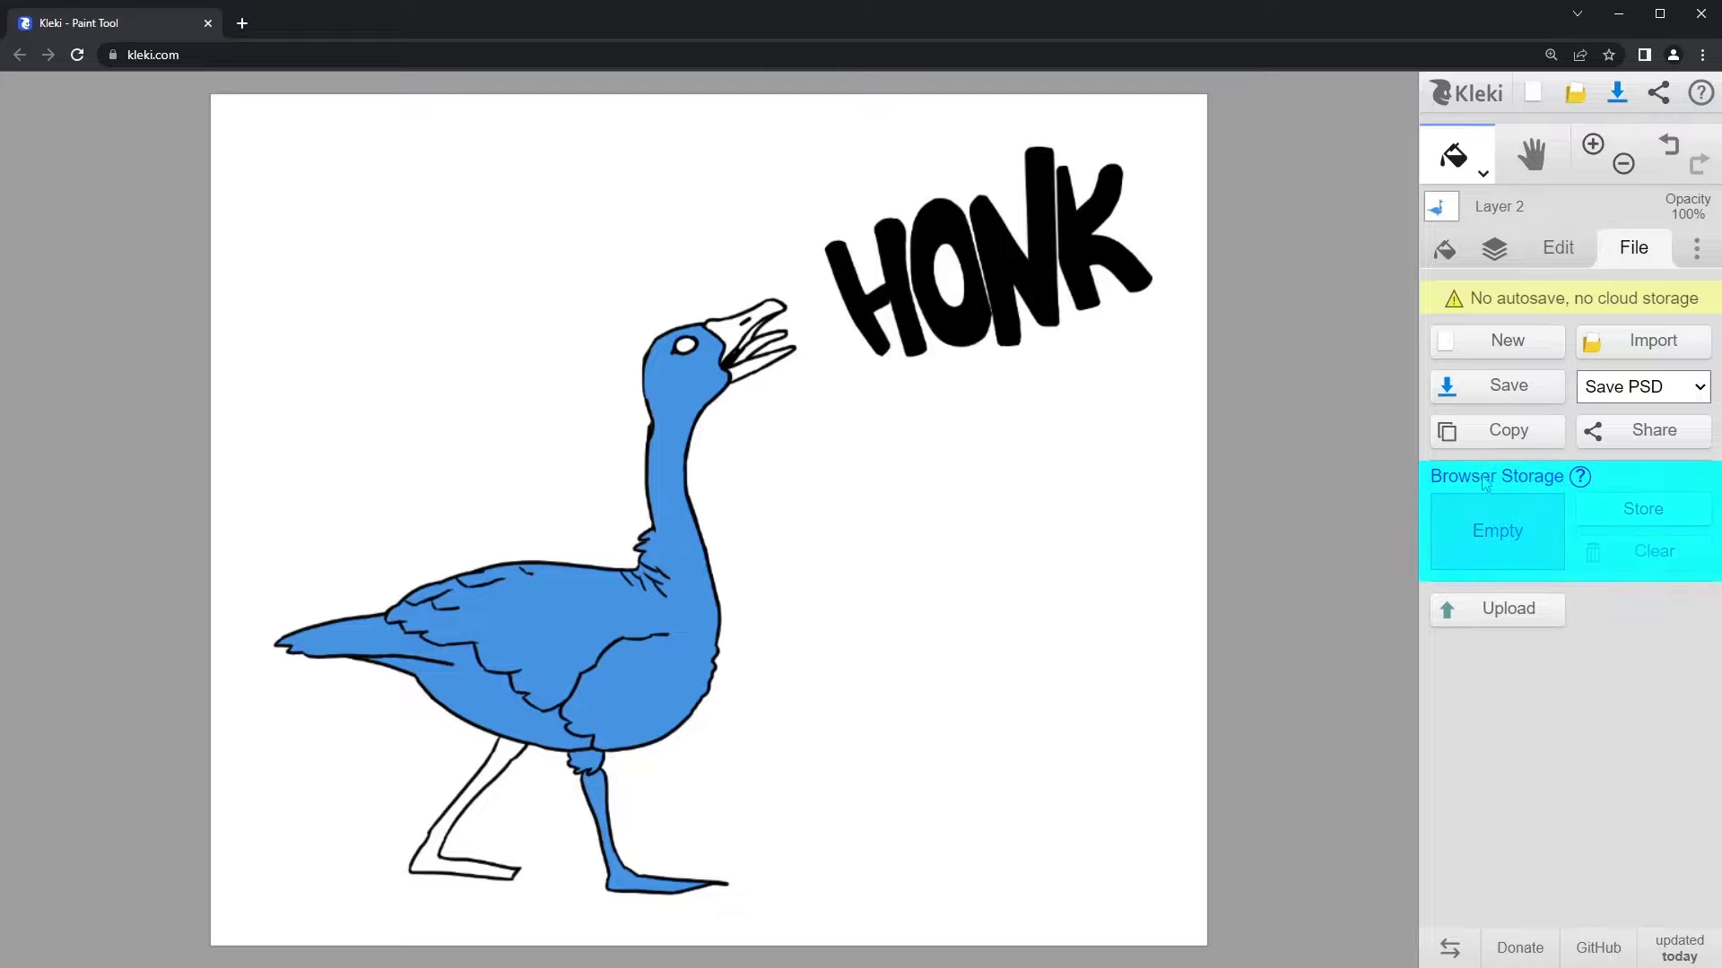
{"action": "left_click", "coordinate": [1643, 520]}
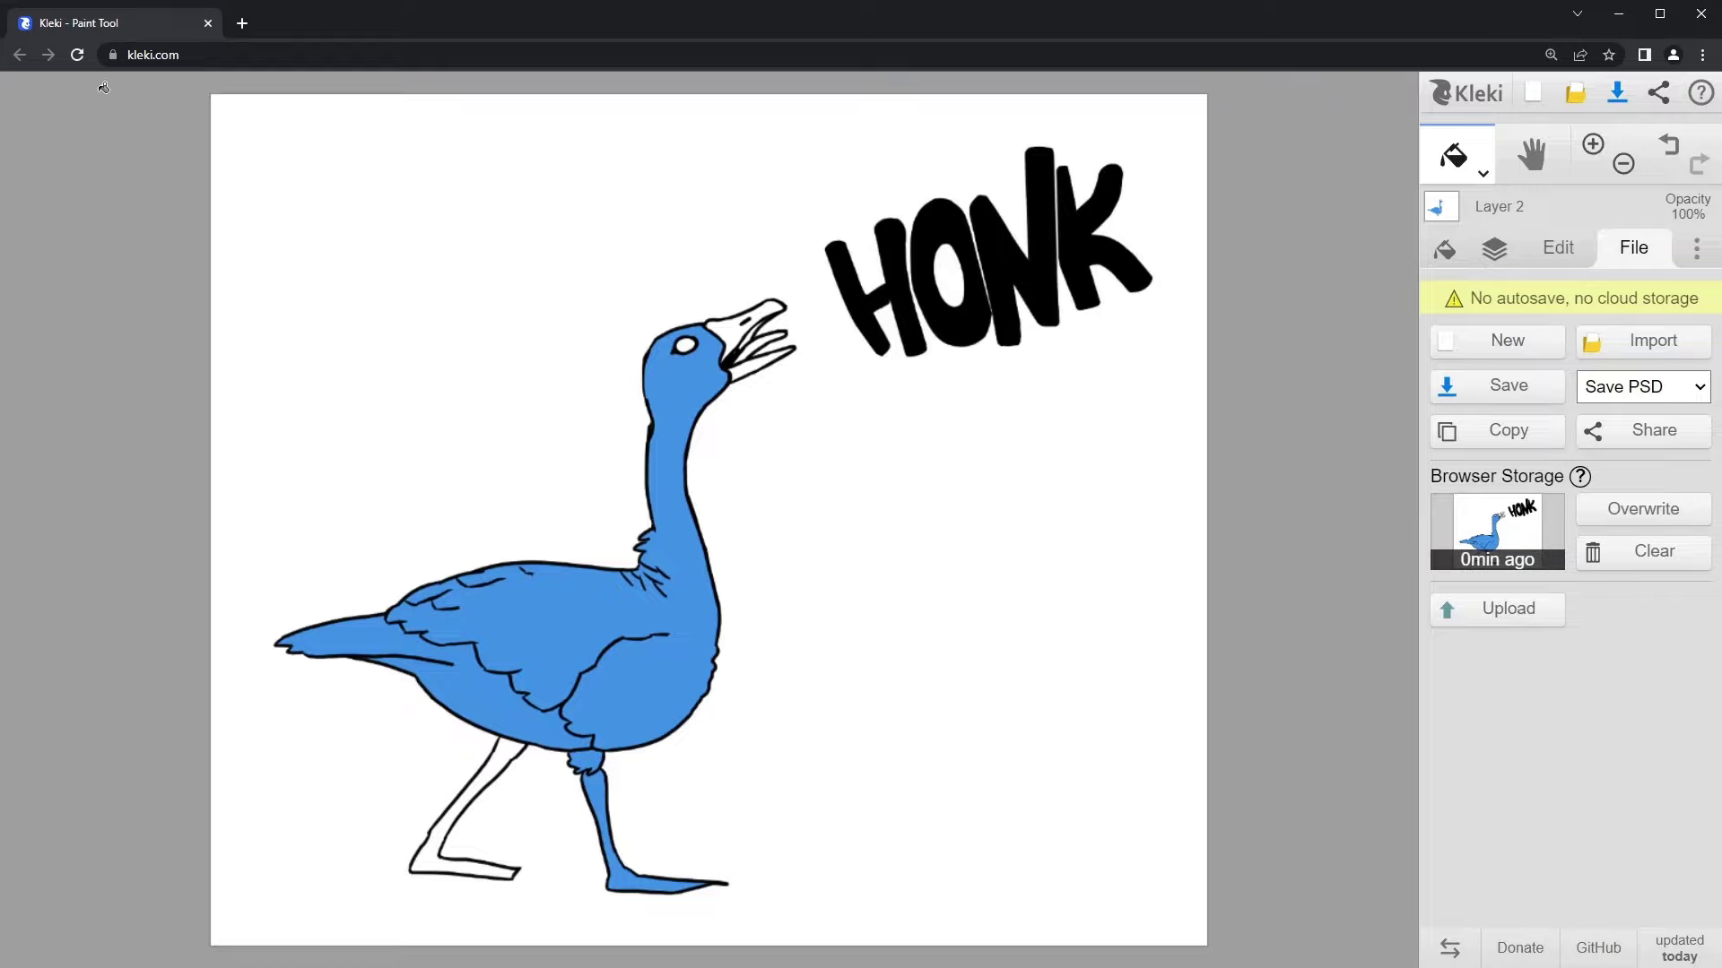
Step: Reload the page and examine the previews of both layers in the stored goose drawing
{"action": "left_click", "coordinate": [75, 56]}
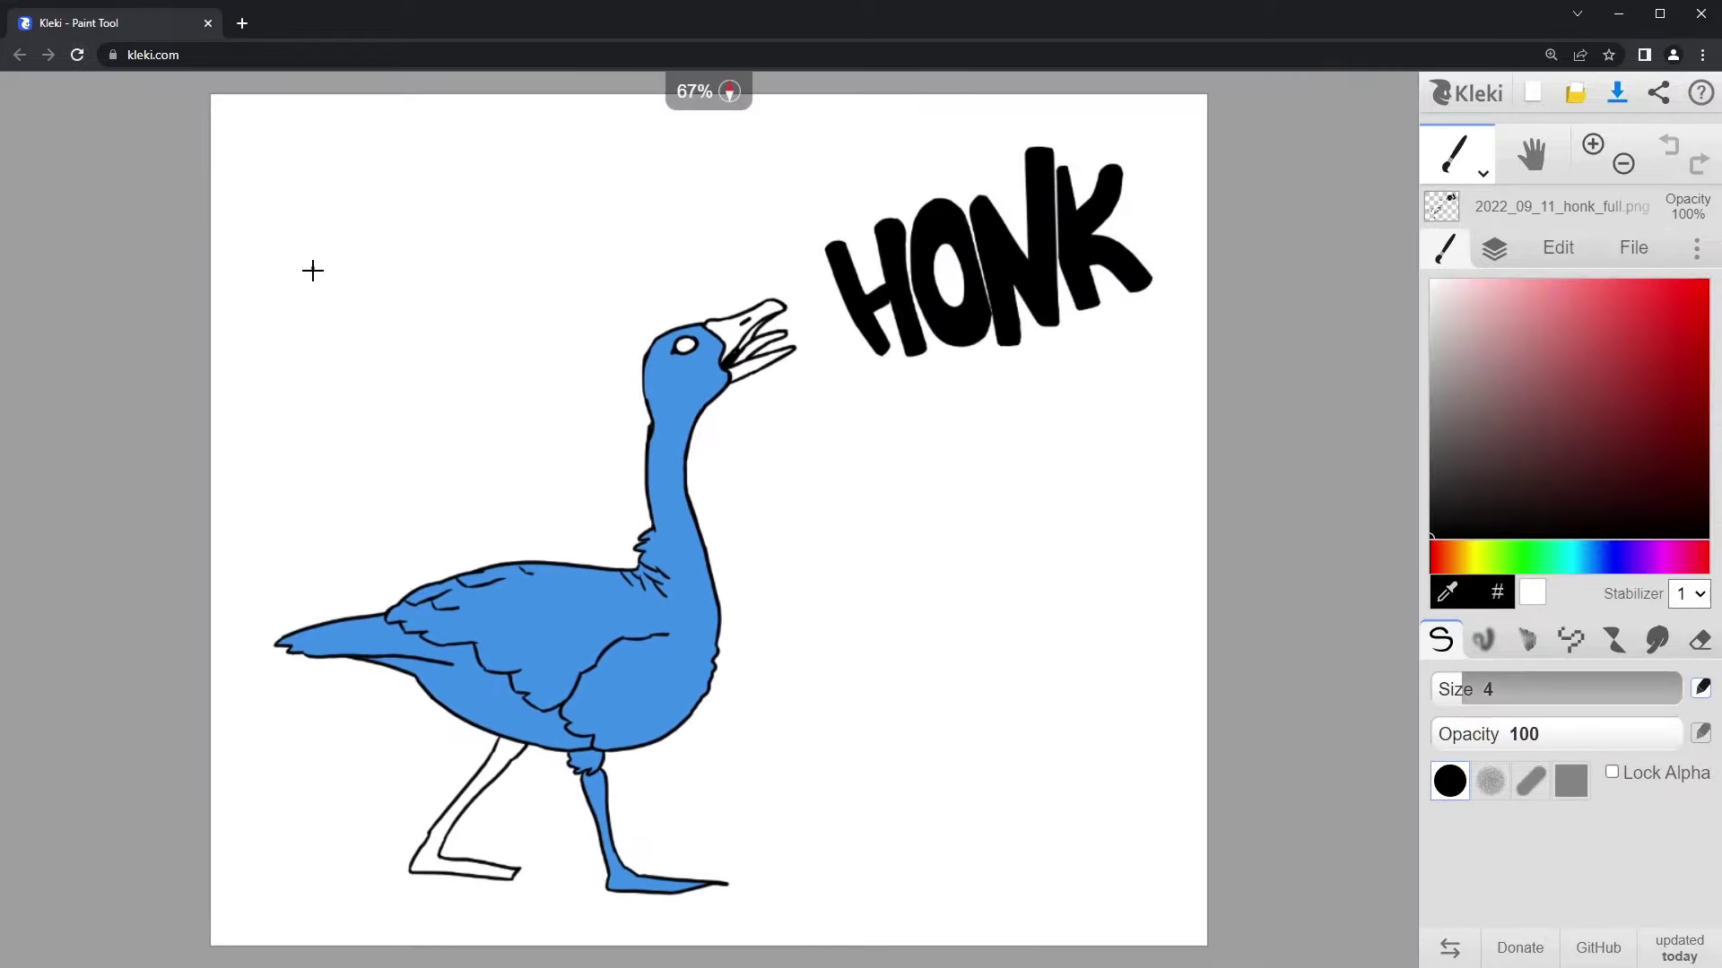
{"action": "left_click", "coordinate": [1494, 248]}
{"action": "mouse_move", "coordinate": [1451, 389]}
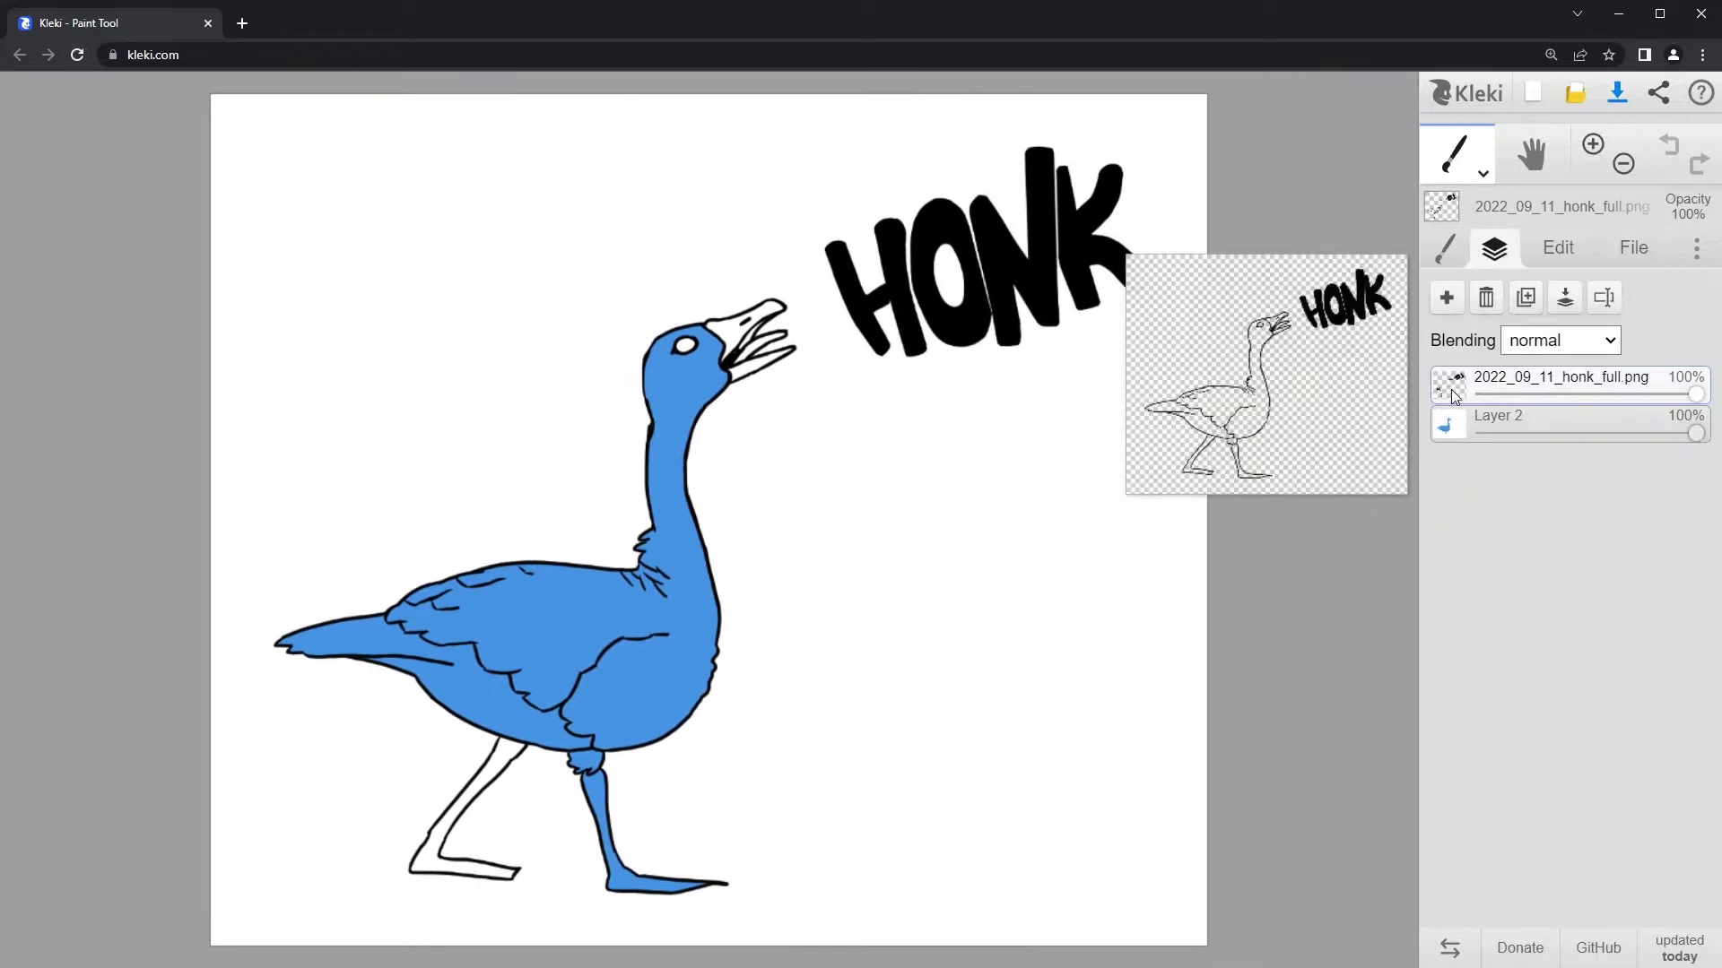
{"action": "mouse_move", "coordinate": [1452, 428]}
Step: Paint four thick diagonal red strokes across the goose drawing
{"action": "left_click", "coordinate": [1634, 248]}
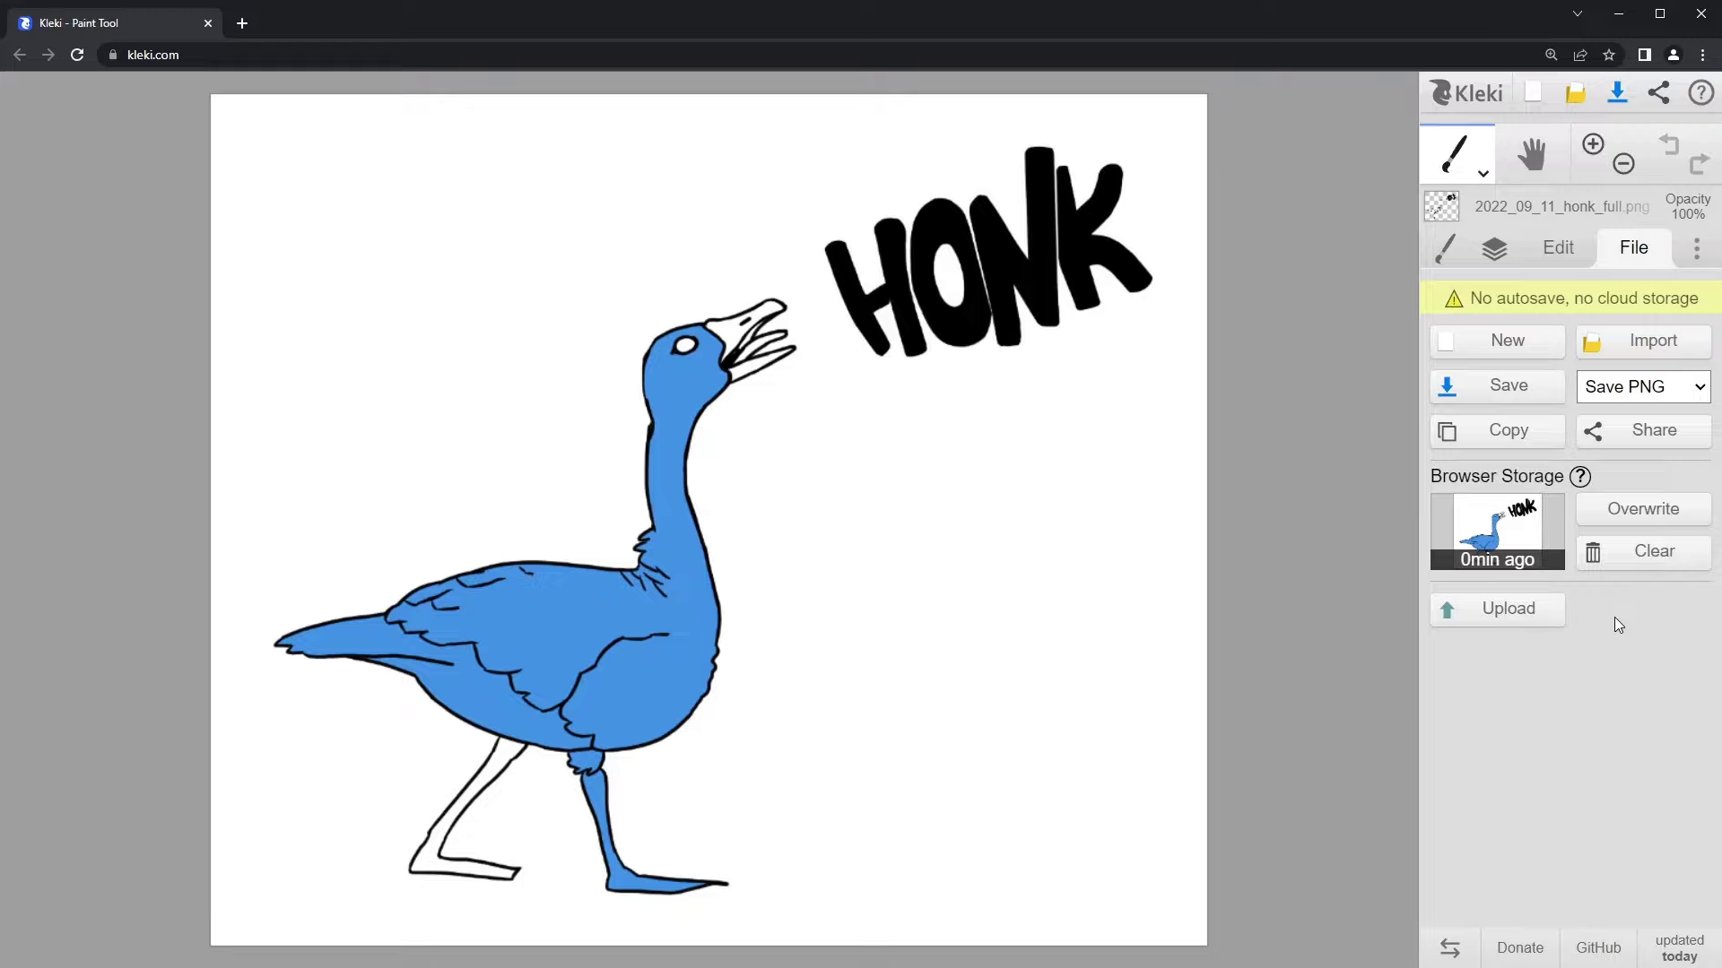
{"action": "left_click_drag", "start_coordinate": [869, 380], "coordinate": [695, 565]}
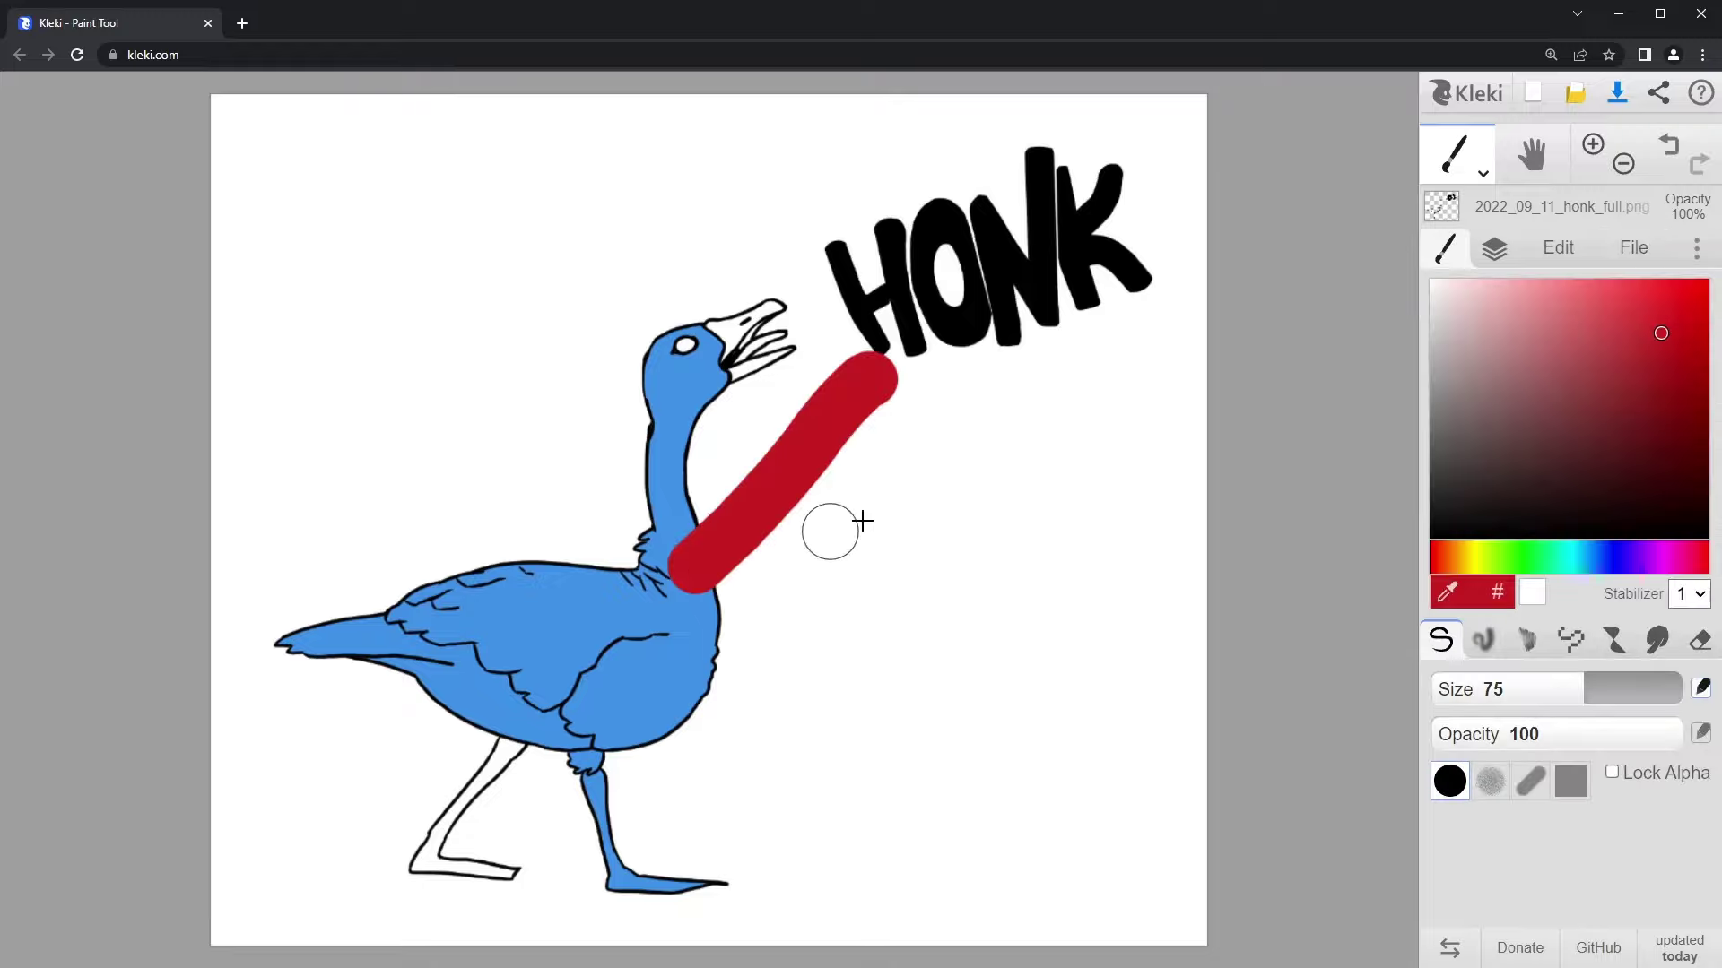
{"action": "left_click_drag", "start_coordinate": [938, 448], "coordinate": [759, 656]}
{"action": "left_click_drag", "start_coordinate": [1007, 507], "coordinate": [836, 713]}
{"action": "left_click_drag", "start_coordinate": [1111, 596], "coordinate": [925, 805]}
Step: Reload the page without storing the red strokes, accepting the loss of unsaved changes
{"action": "left_click", "coordinate": [1633, 248]}
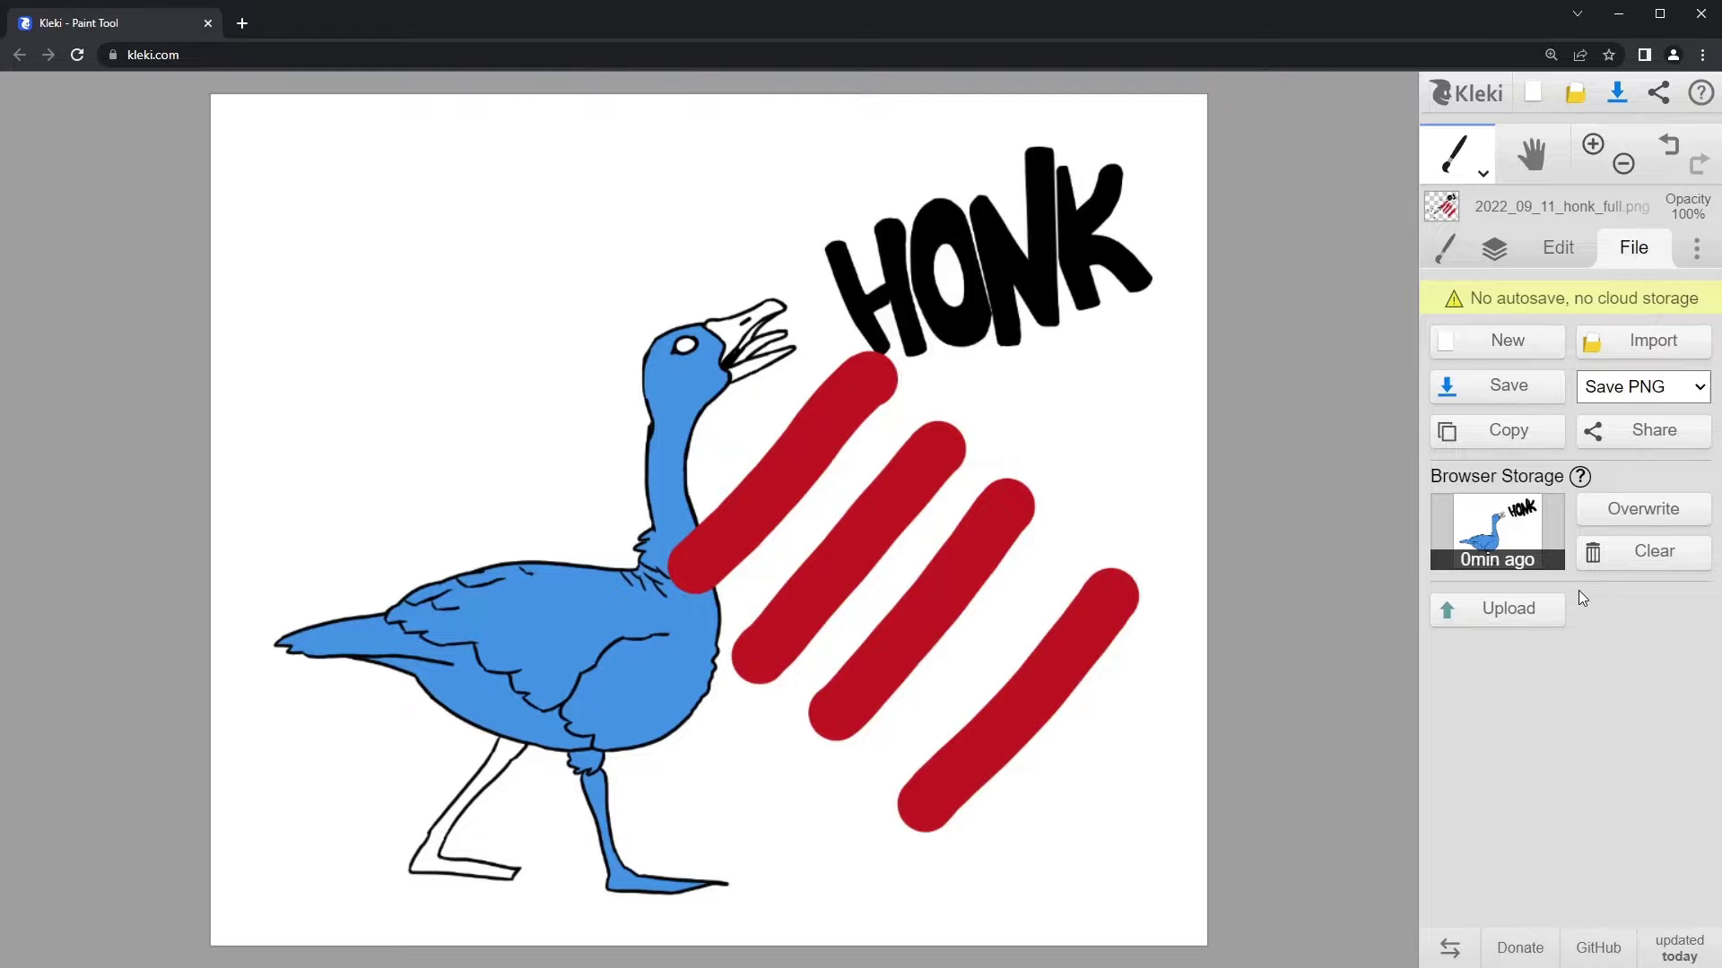
{"action": "left_click", "coordinate": [77, 55]}
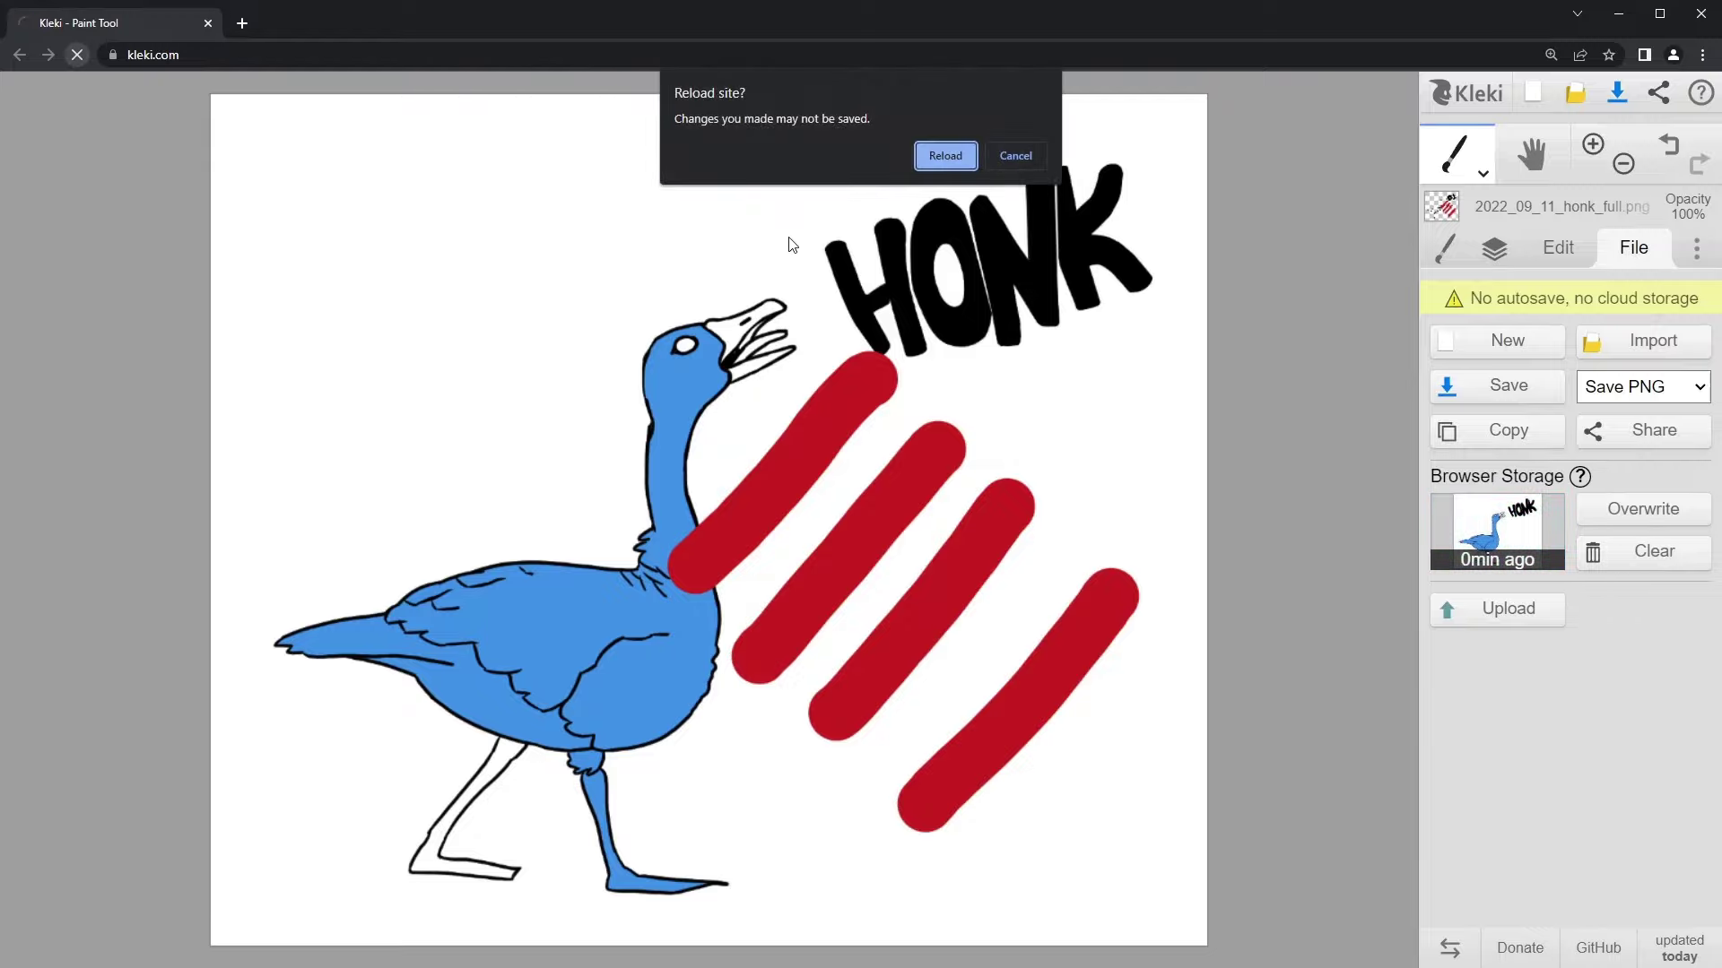
{"action": "key", "text": "Return"}
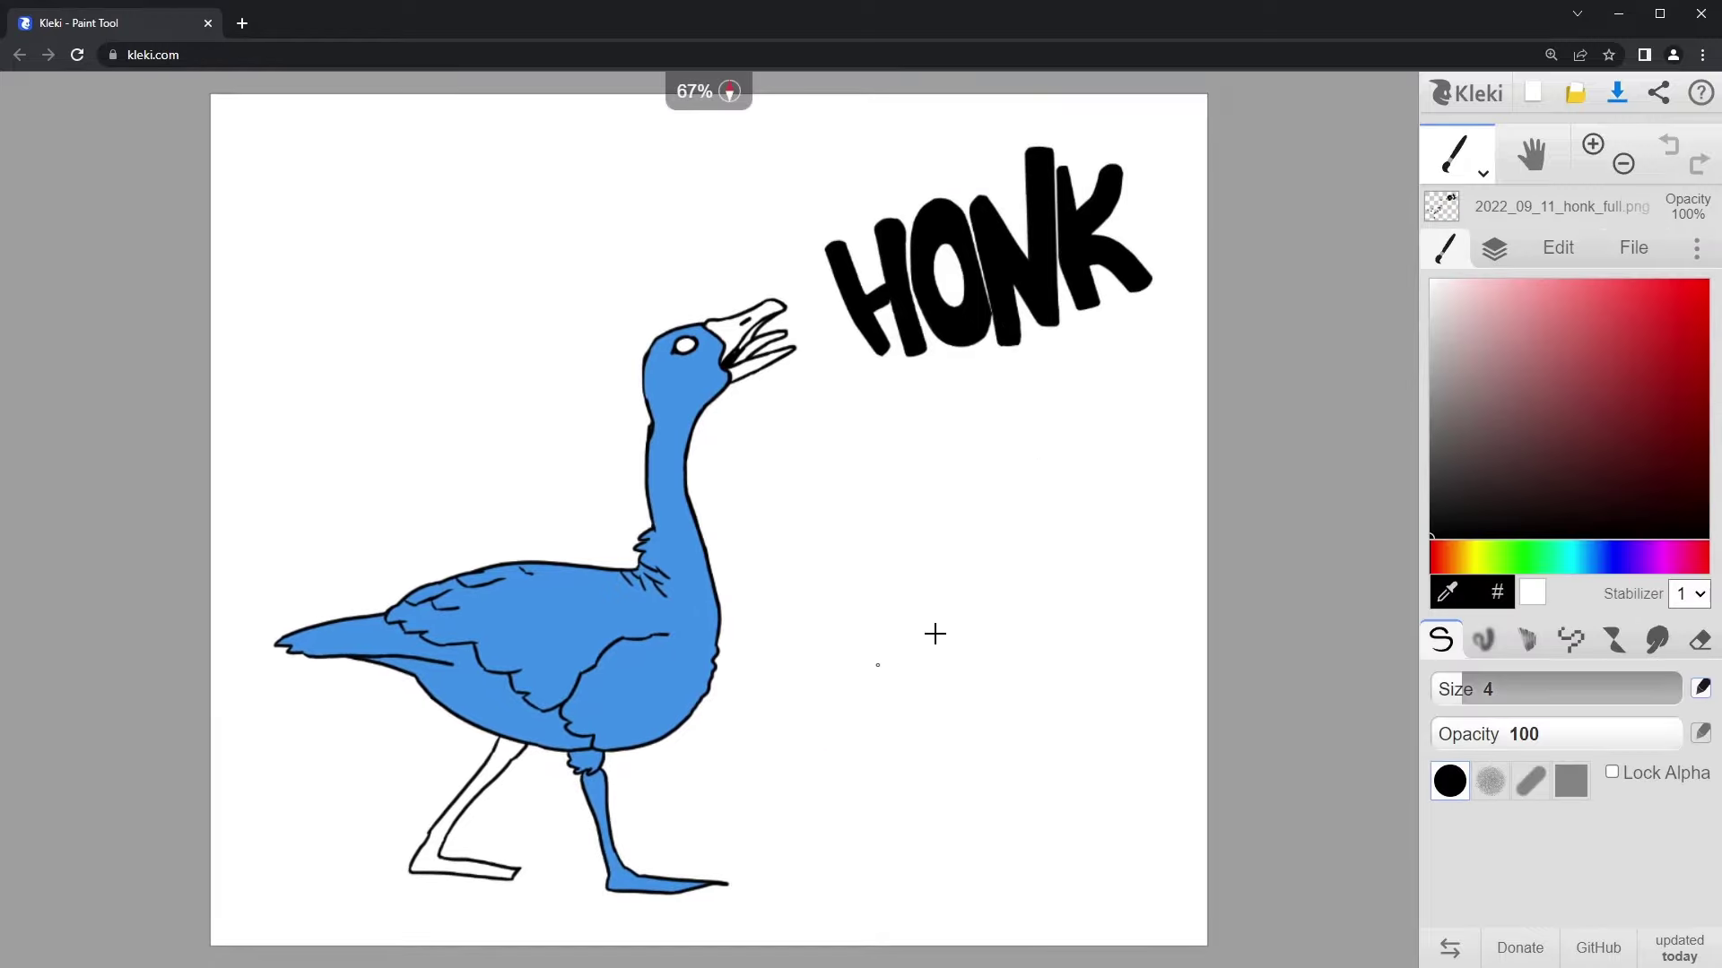
Step: Overwrite the Browser Storage copy with the drawing bearing three thick dark red strokes and reload the page
{"action": "left_click", "coordinate": [1633, 251]}
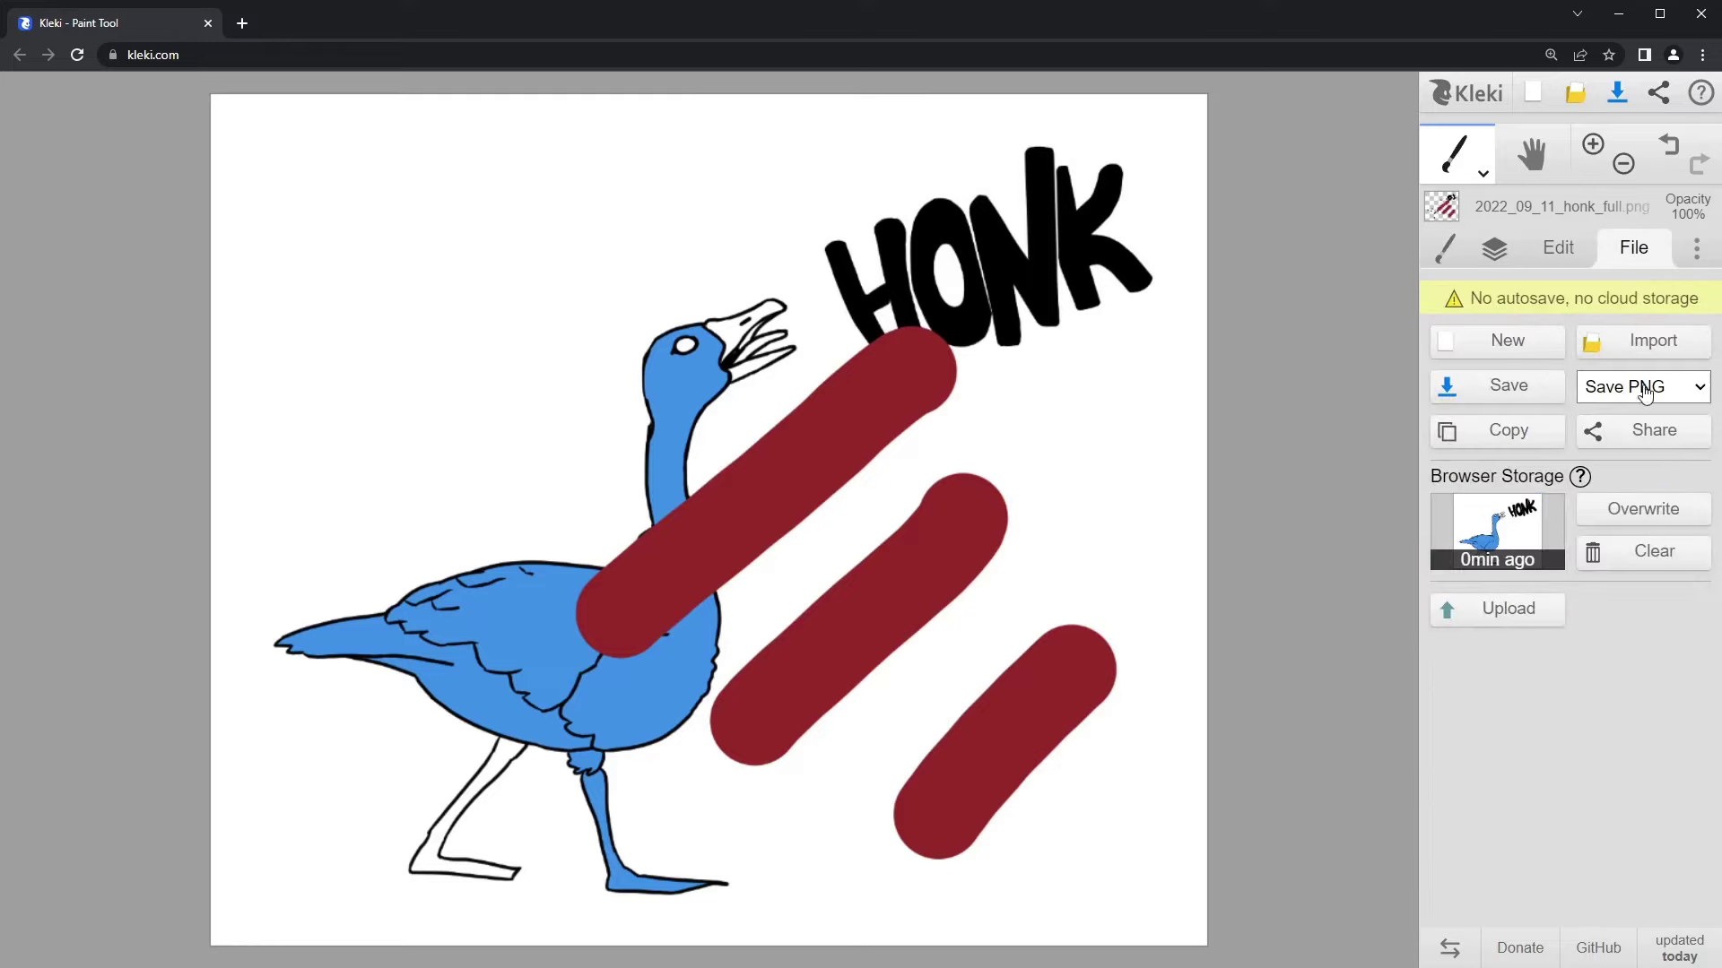
{"action": "left_click", "coordinate": [1621, 524]}
{"action": "left_click", "coordinate": [77, 54]}
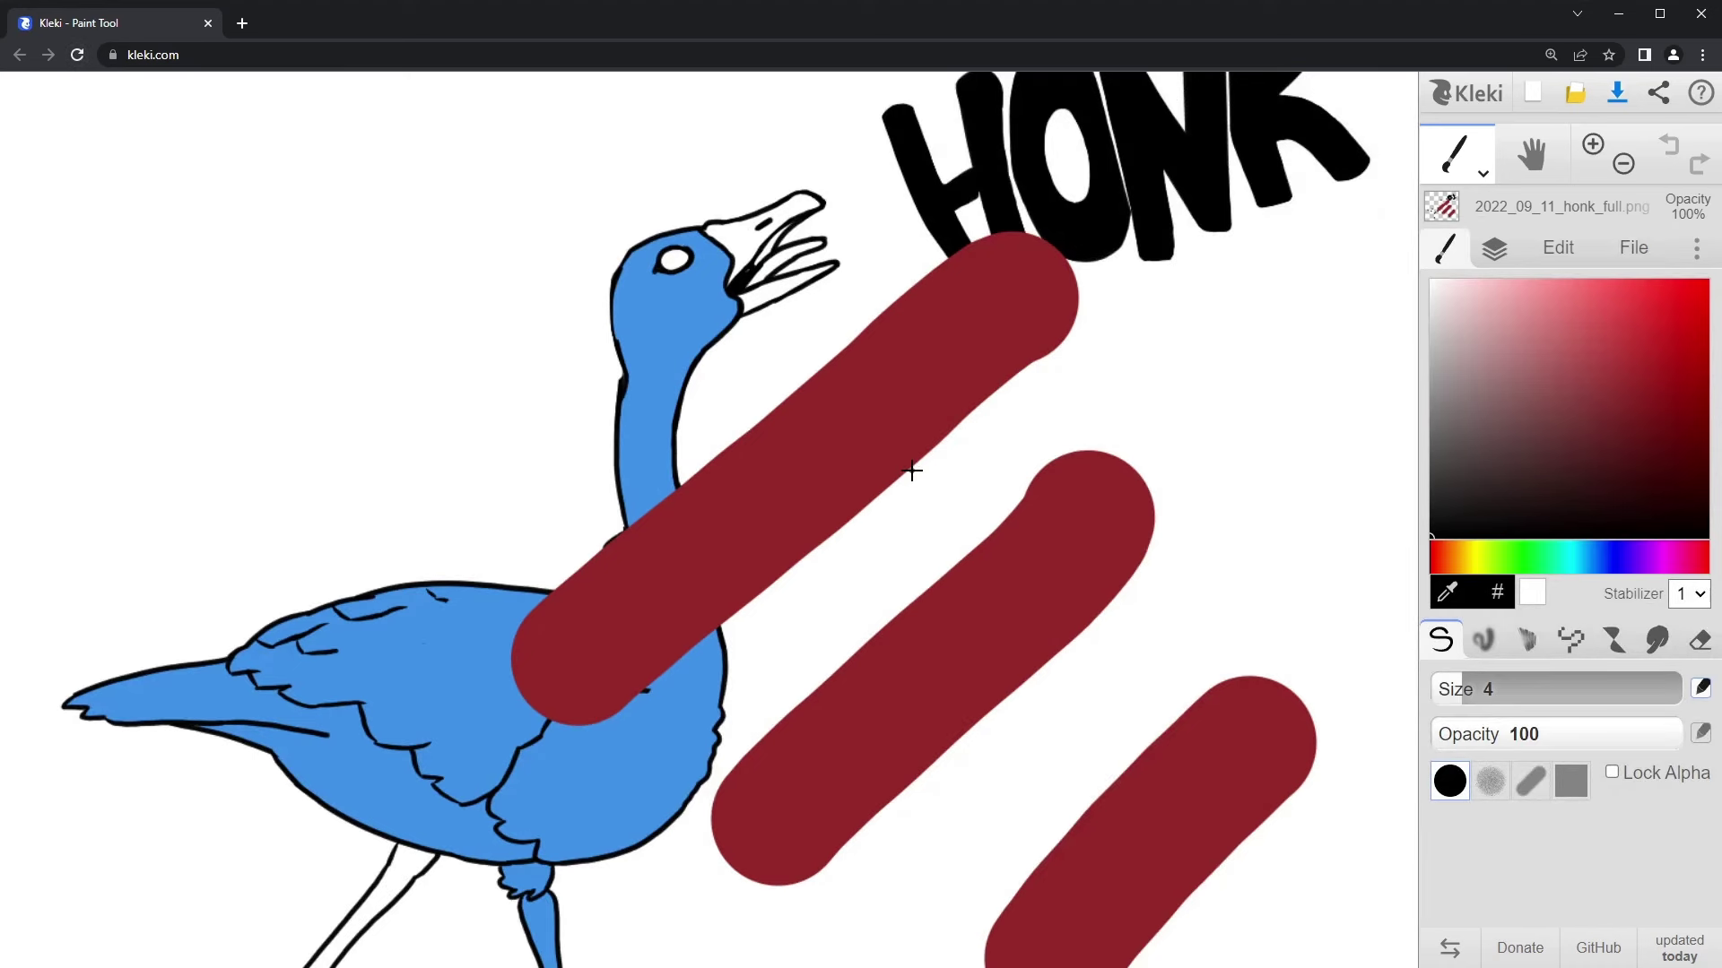
{"action": "scroll", "coordinate": [912, 470], "scroll_direction": "down", "scroll_amount": 1}
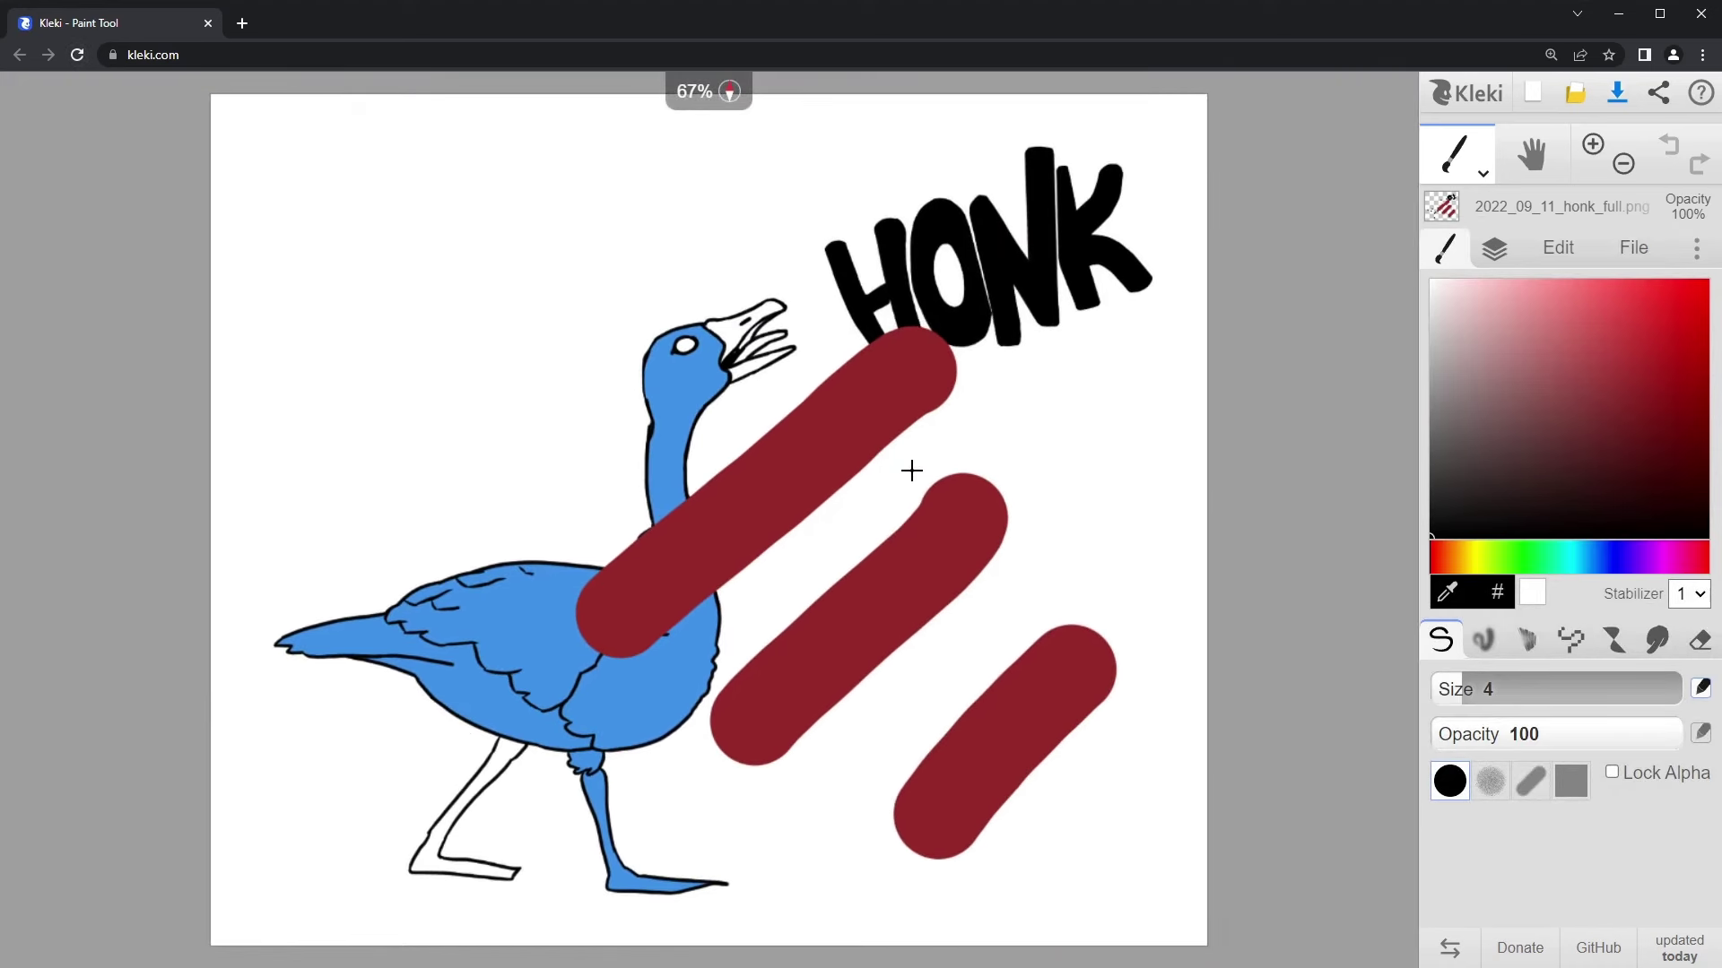
Step: Clear the drawing from Browser Storage and reload the page
{"action": "left_click", "coordinate": [1633, 251]}
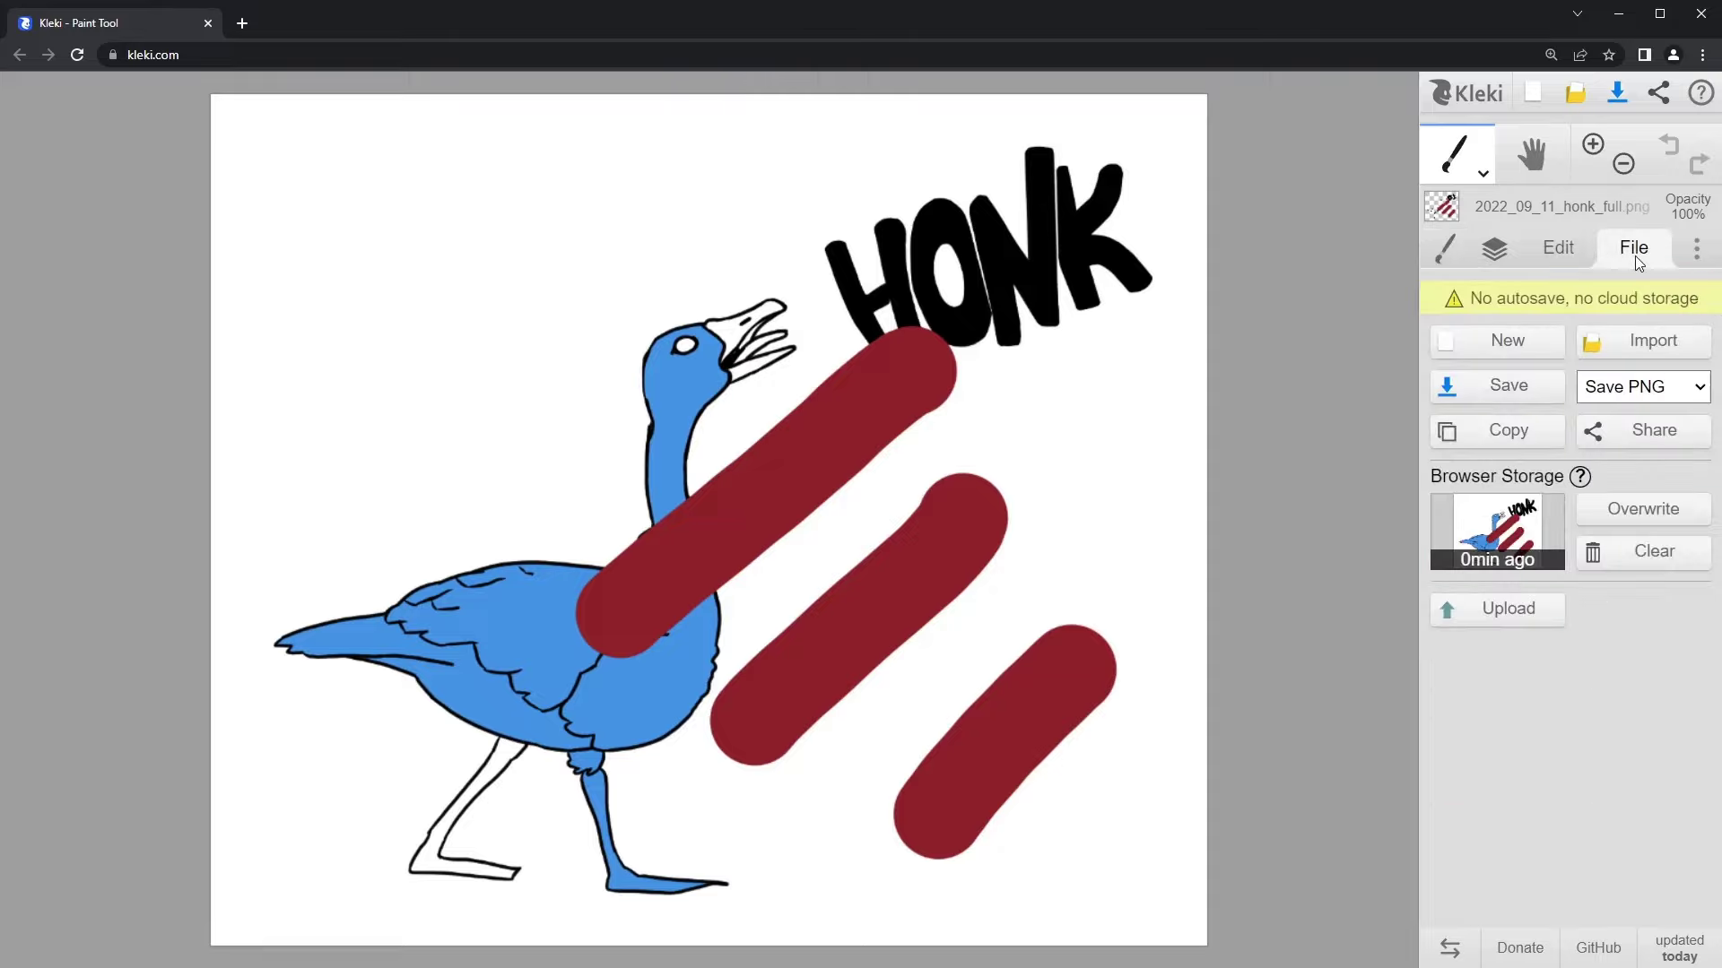
{"action": "left_click", "coordinate": [1649, 560]}
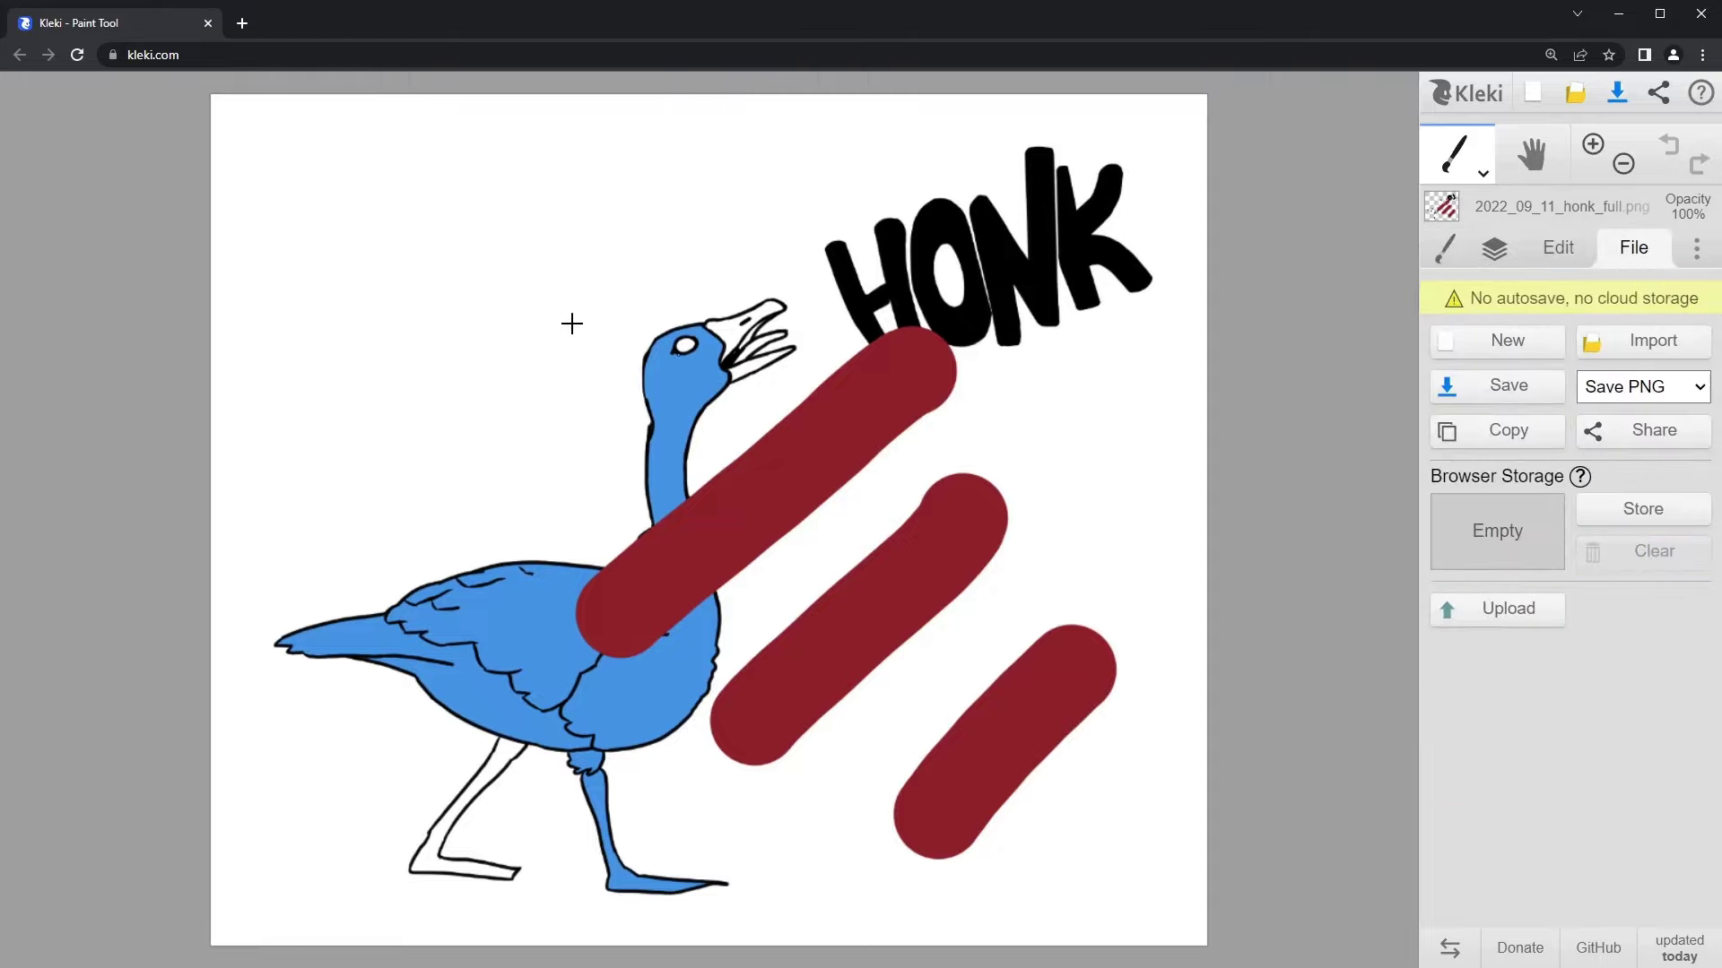
{"action": "left_click", "coordinate": [77, 55]}
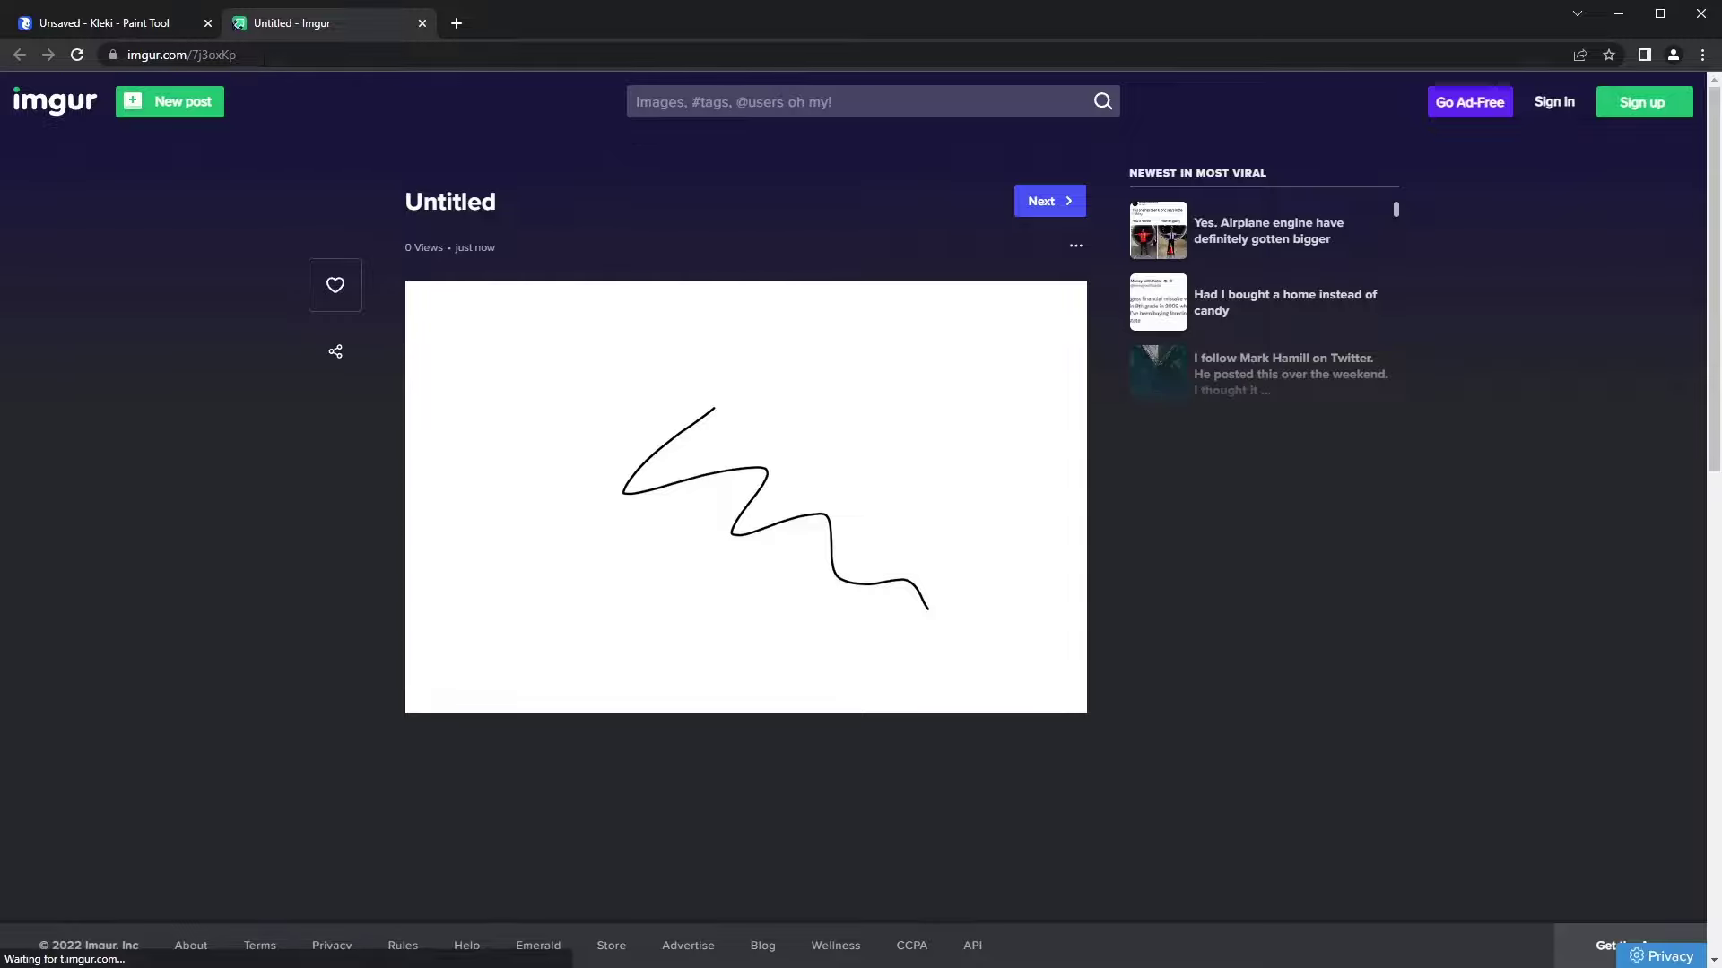
Step: Select the web address of the uploaded drawing's Imgur page
{"action": "left_click", "coordinate": [143, 59]}
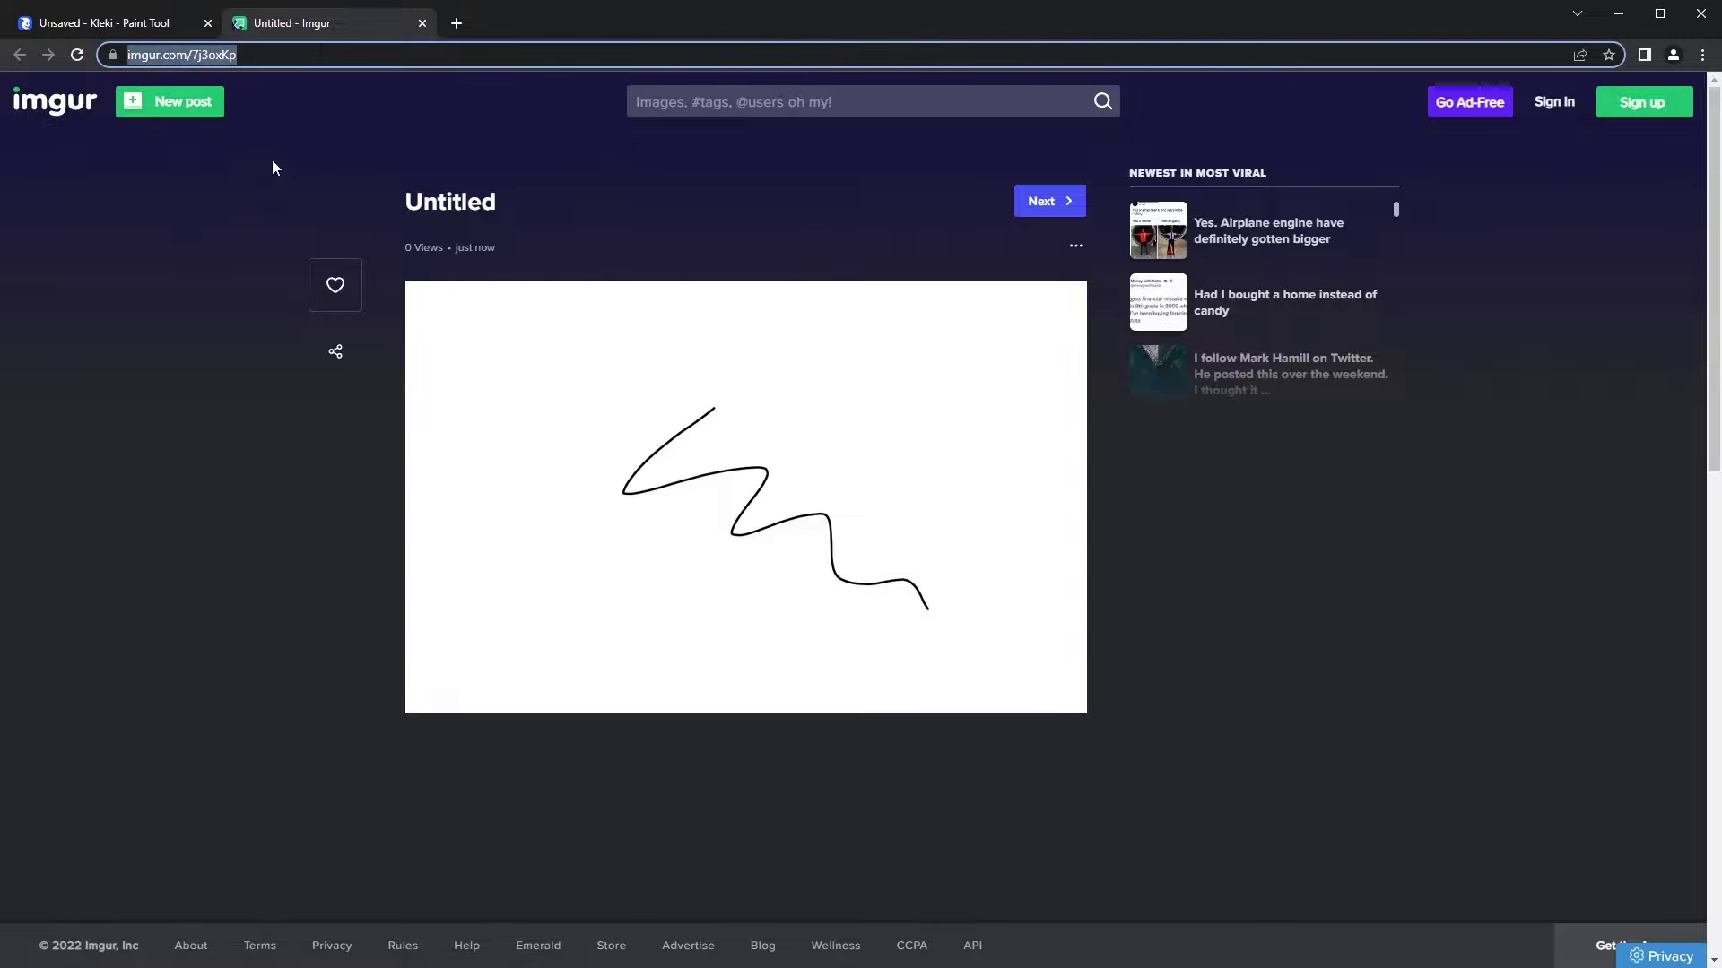
Step: Delete the uploaded drawing from Imgur through its deletion link, confirm the deletion and close the Imgur page
{"action": "middle_click", "coordinate": [325, 28]}
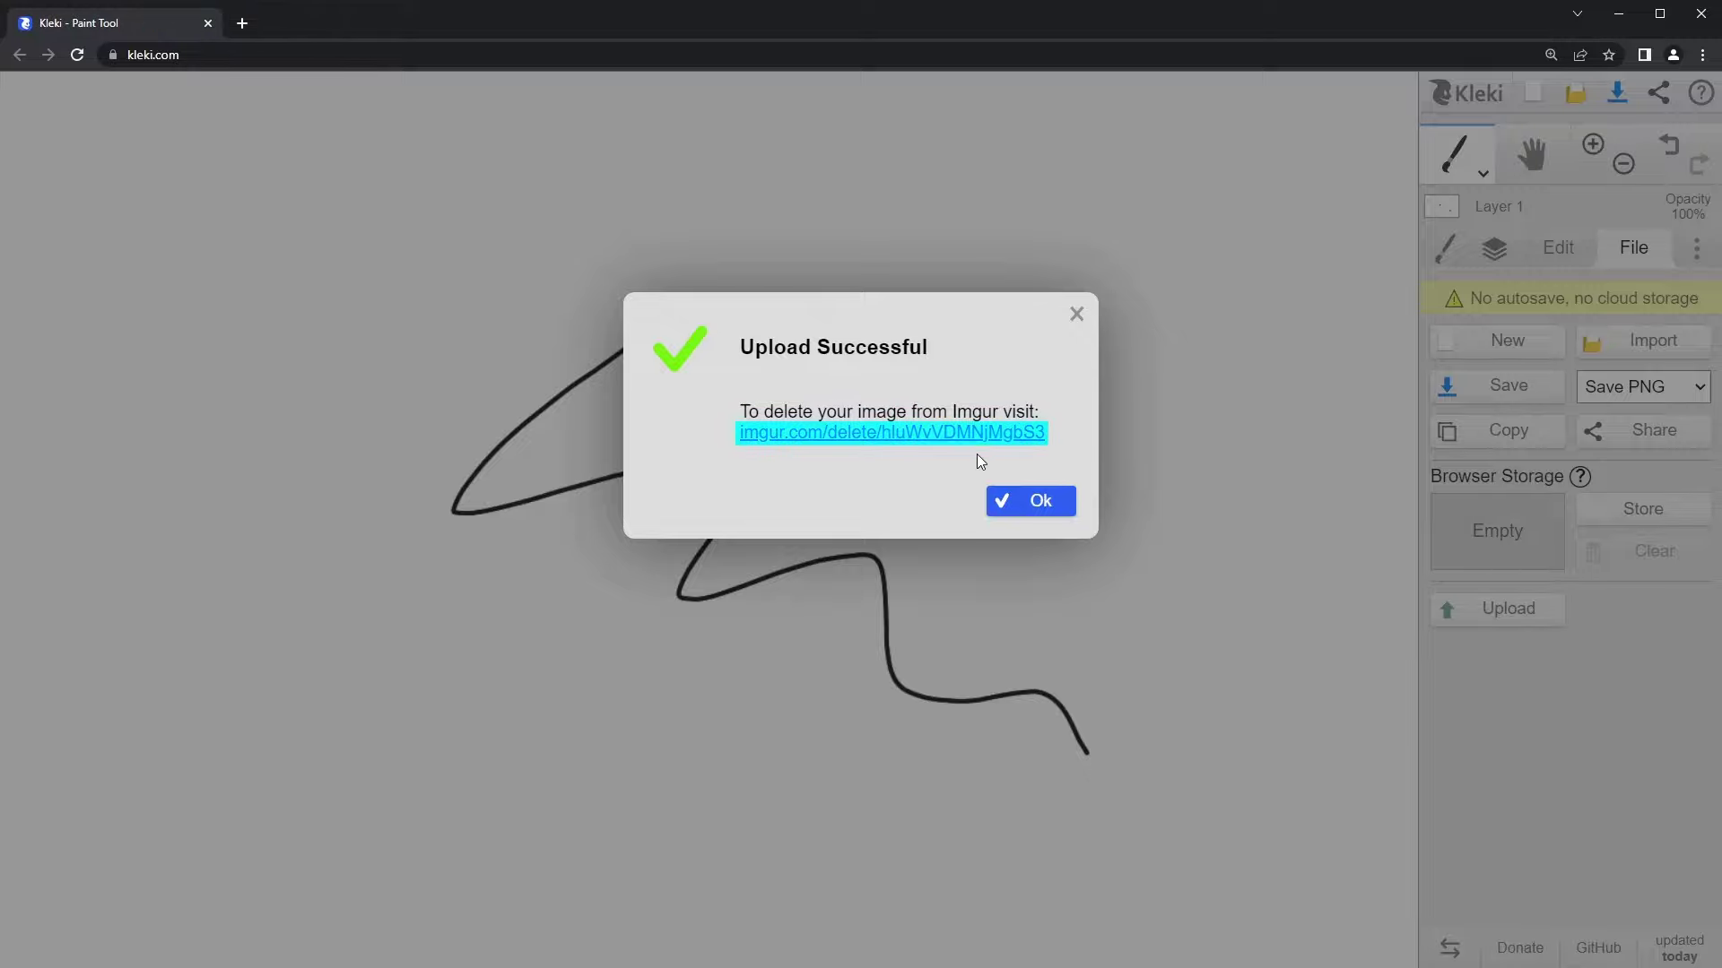
{"action": "left_click_drag", "start_coordinate": [880, 446], "coordinate": [741, 439]}
{"action": "left_click", "coordinate": [930, 436]}
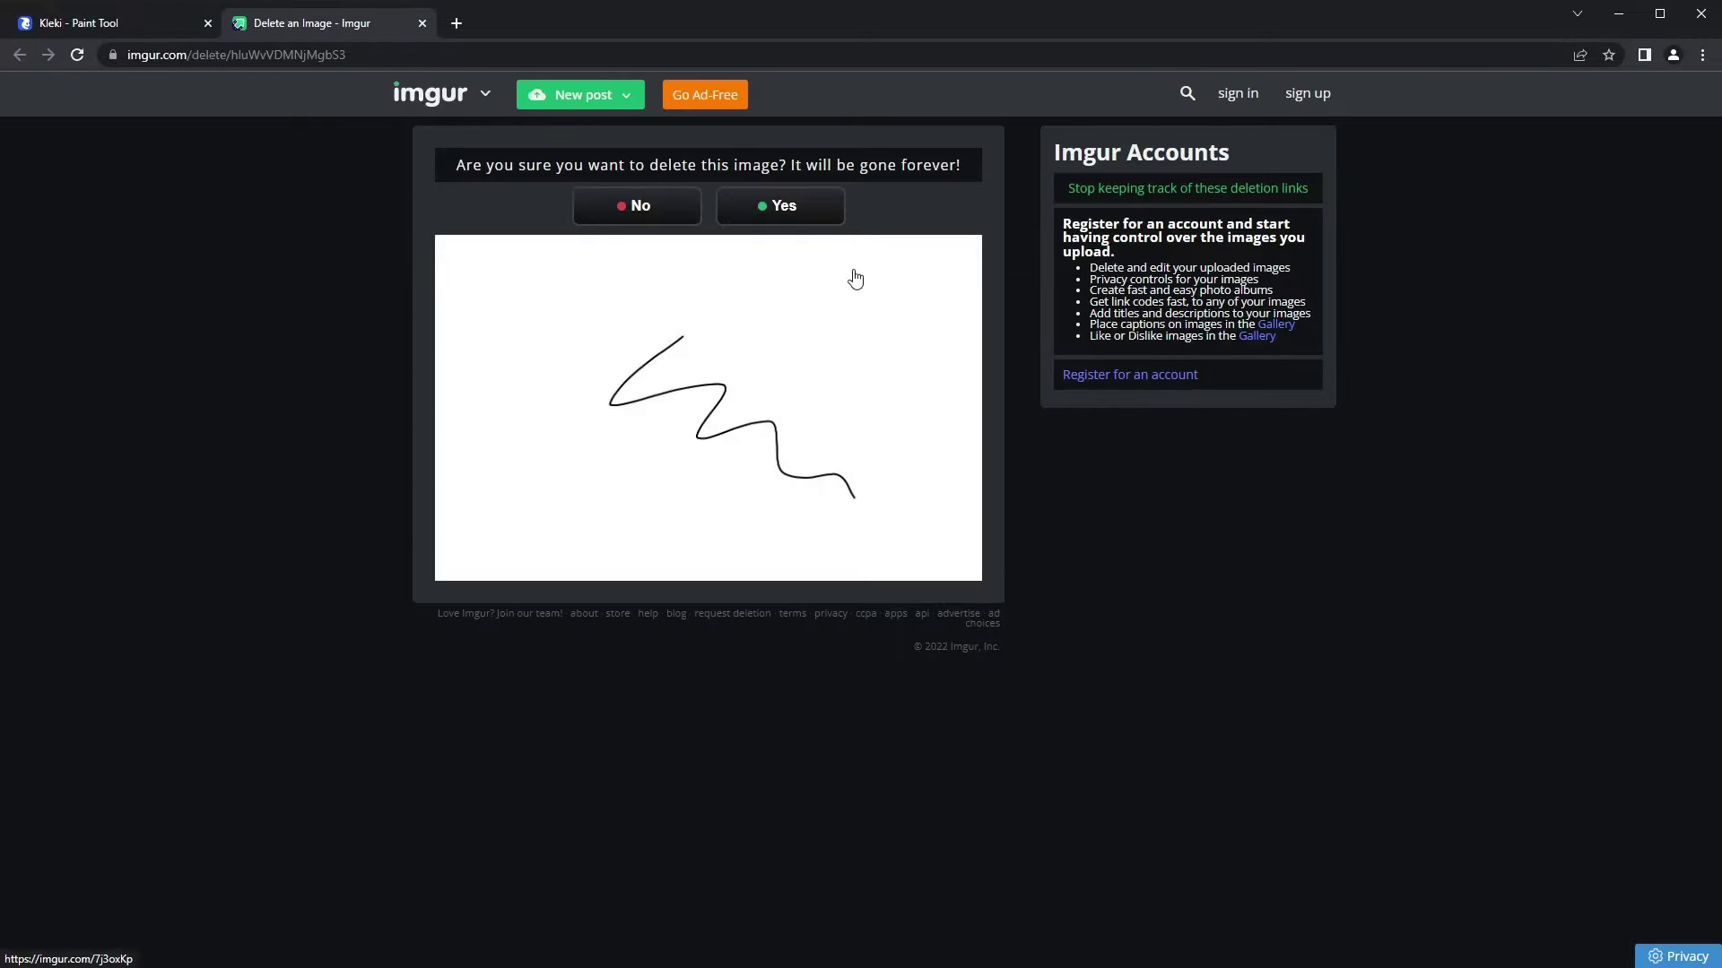
{"action": "left_click", "coordinate": [806, 218]}
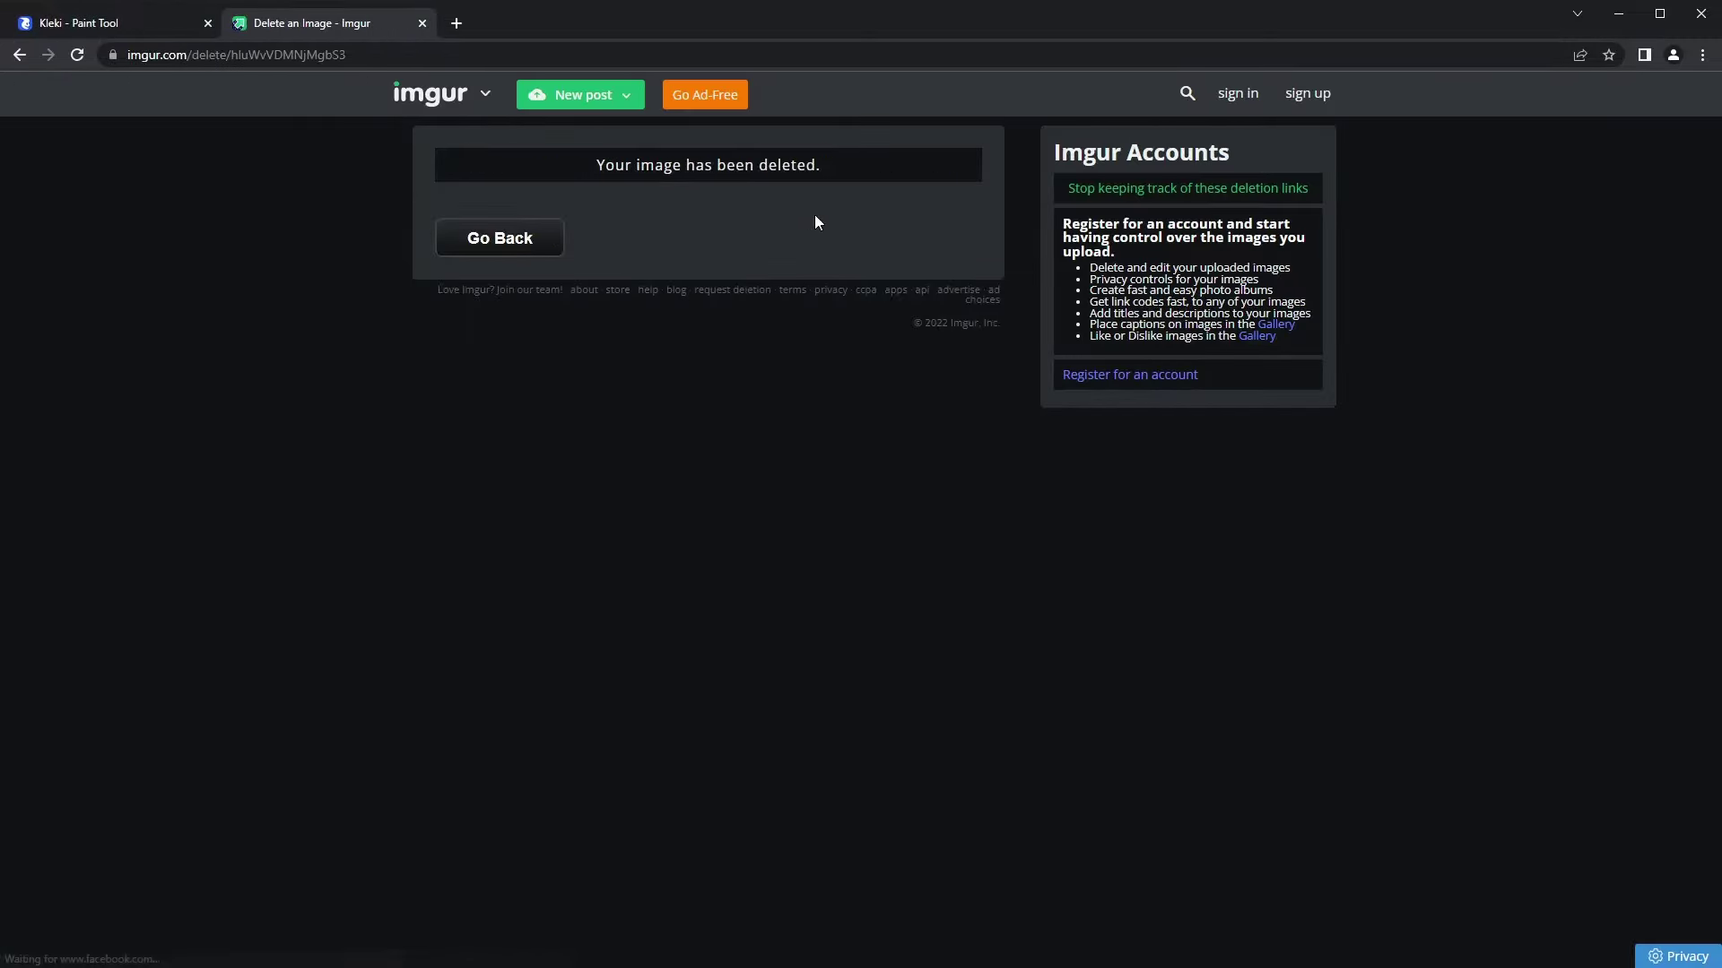
{"action": "left_click_drag", "start_coordinate": [851, 175], "coordinate": [592, 179]}
{"action": "key", "text": "ctrl+w"}
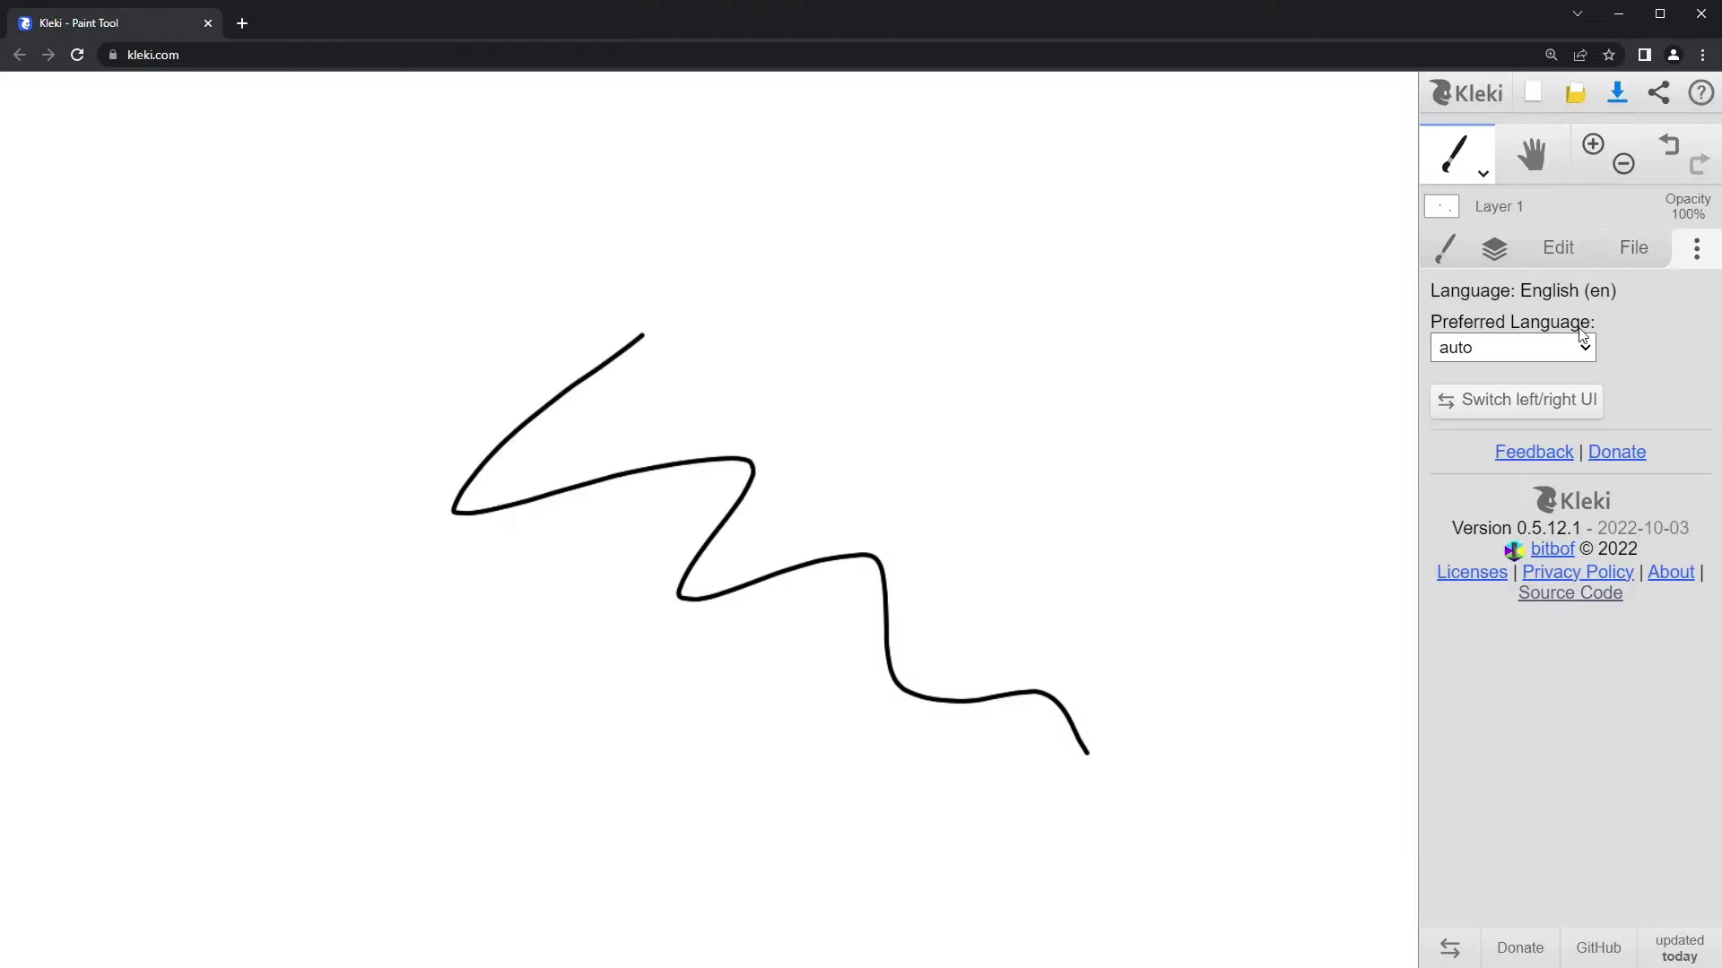
Step: View the preferred language choices without changing them, and switch the interface to the opposite side and back
{"action": "left_click", "coordinate": [1547, 353]}
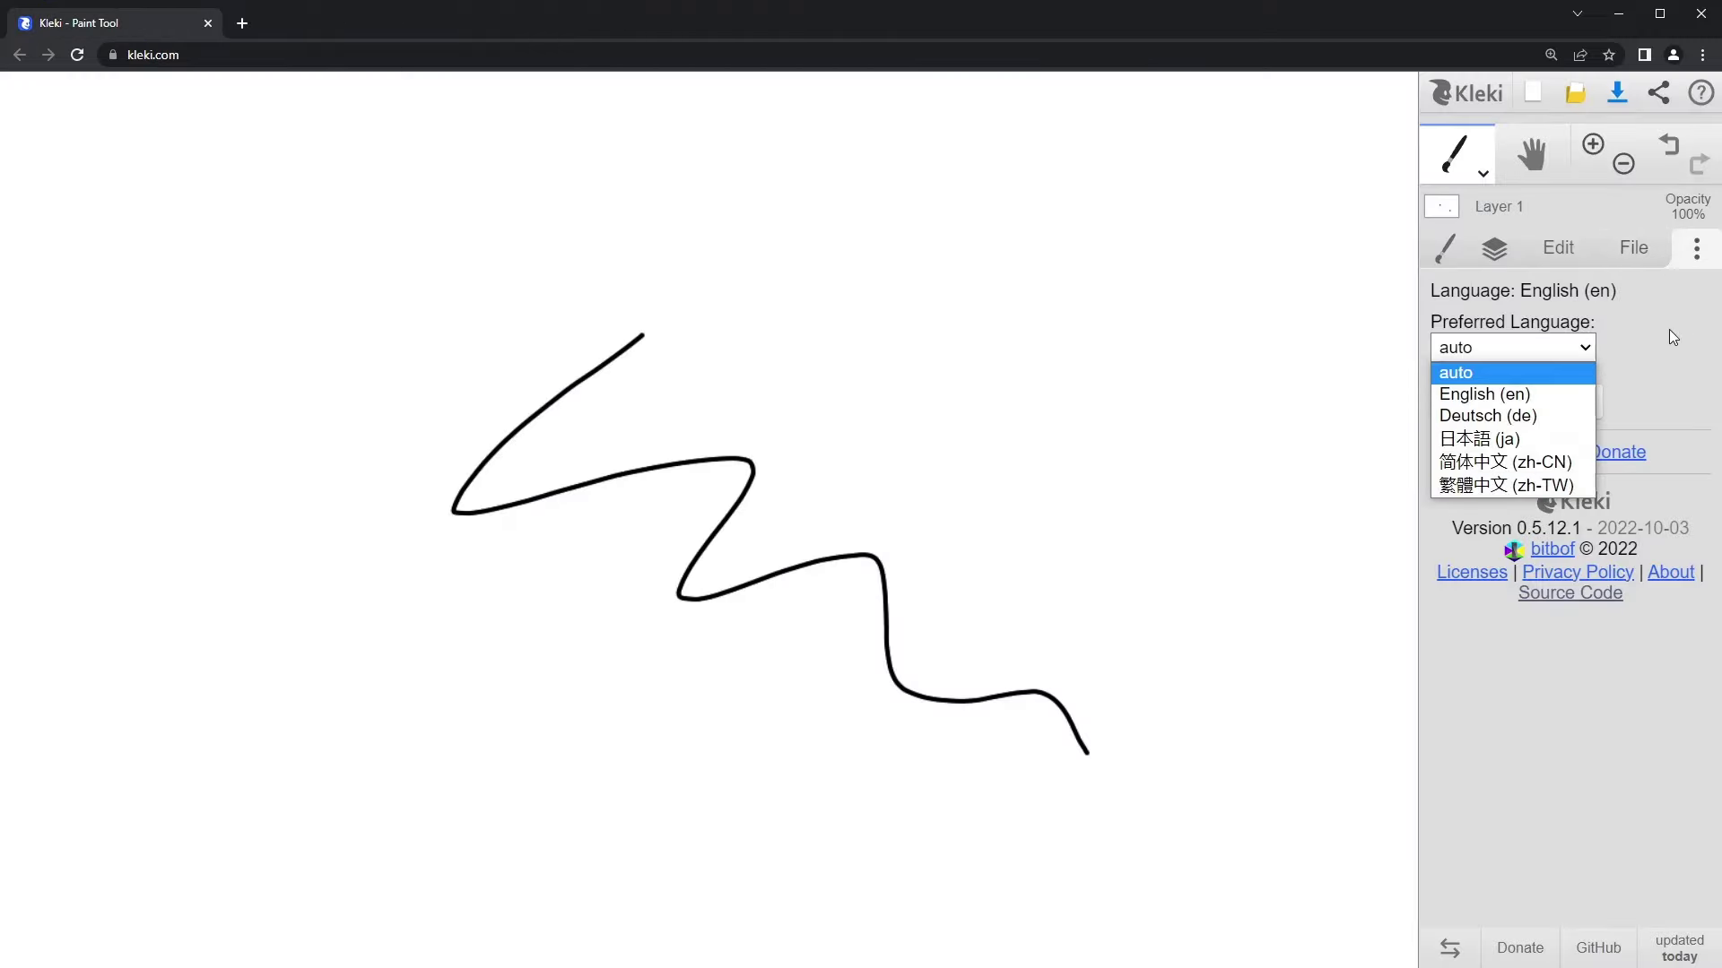
{"action": "left_click", "coordinate": [1657, 356]}
{"action": "left_click", "coordinate": [1536, 408]}
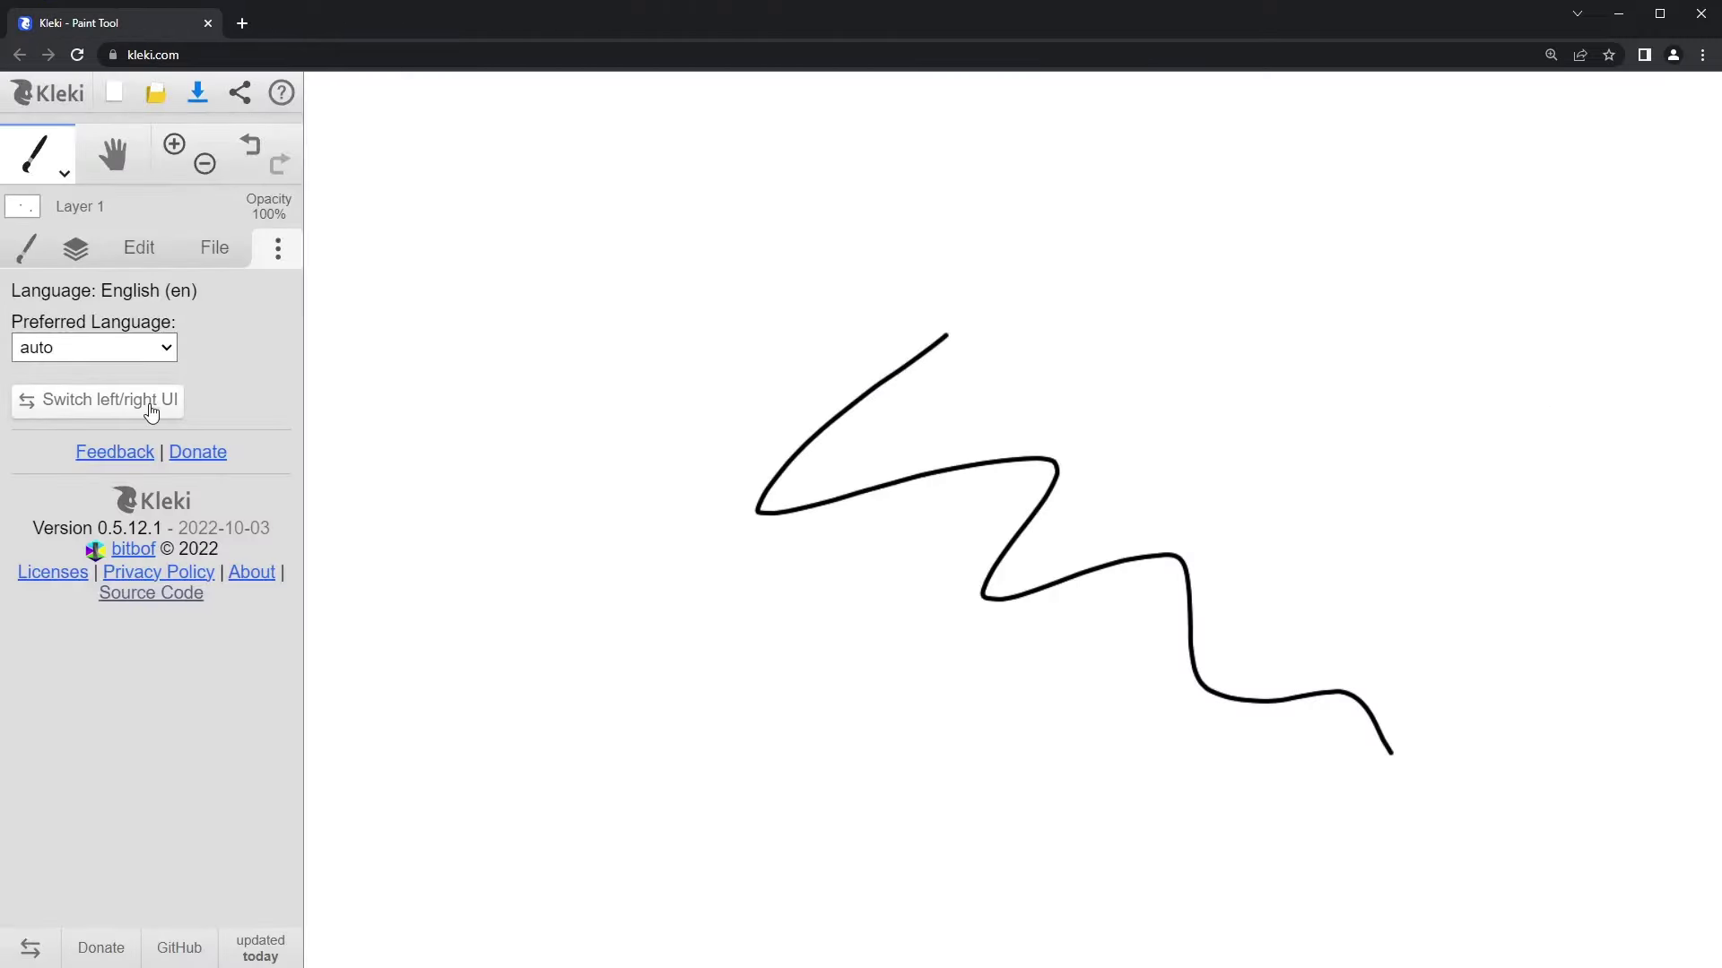
{"action": "left_click", "coordinate": [50, 400]}
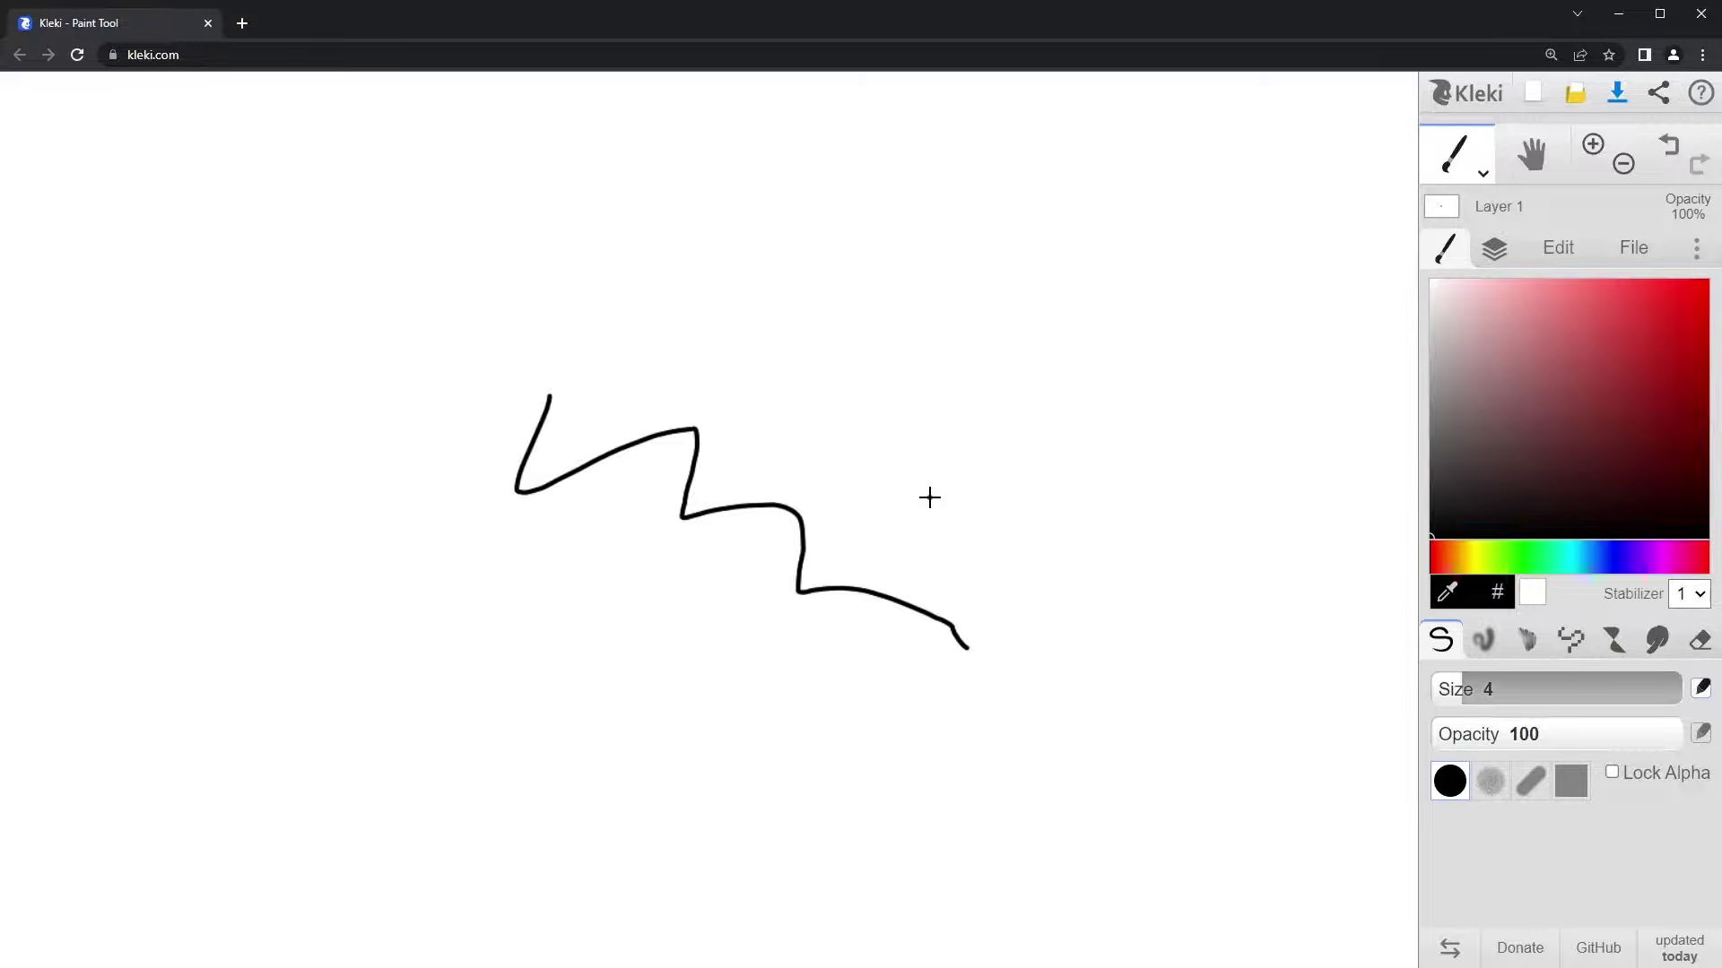
Step: Pan the canvas freely, and shift it in small increments horizontally and vertically
{"action": "mouse_move", "coordinate": [929, 496]}
{"action": "left_mouse_down"}
{"action": "mouse_move", "coordinate": [714, 573]}
{"action": "mouse_move", "coordinate": [750, 615]}
{"action": "mouse_move", "coordinate": [807, 603]}
{"action": "mouse_move", "coordinate": [952, 507]}
{"action": "mouse_move", "coordinate": [910, 488]}
{"action": "mouse_move", "coordinate": [904, 533]}
{"action": "left_mouse_up"}
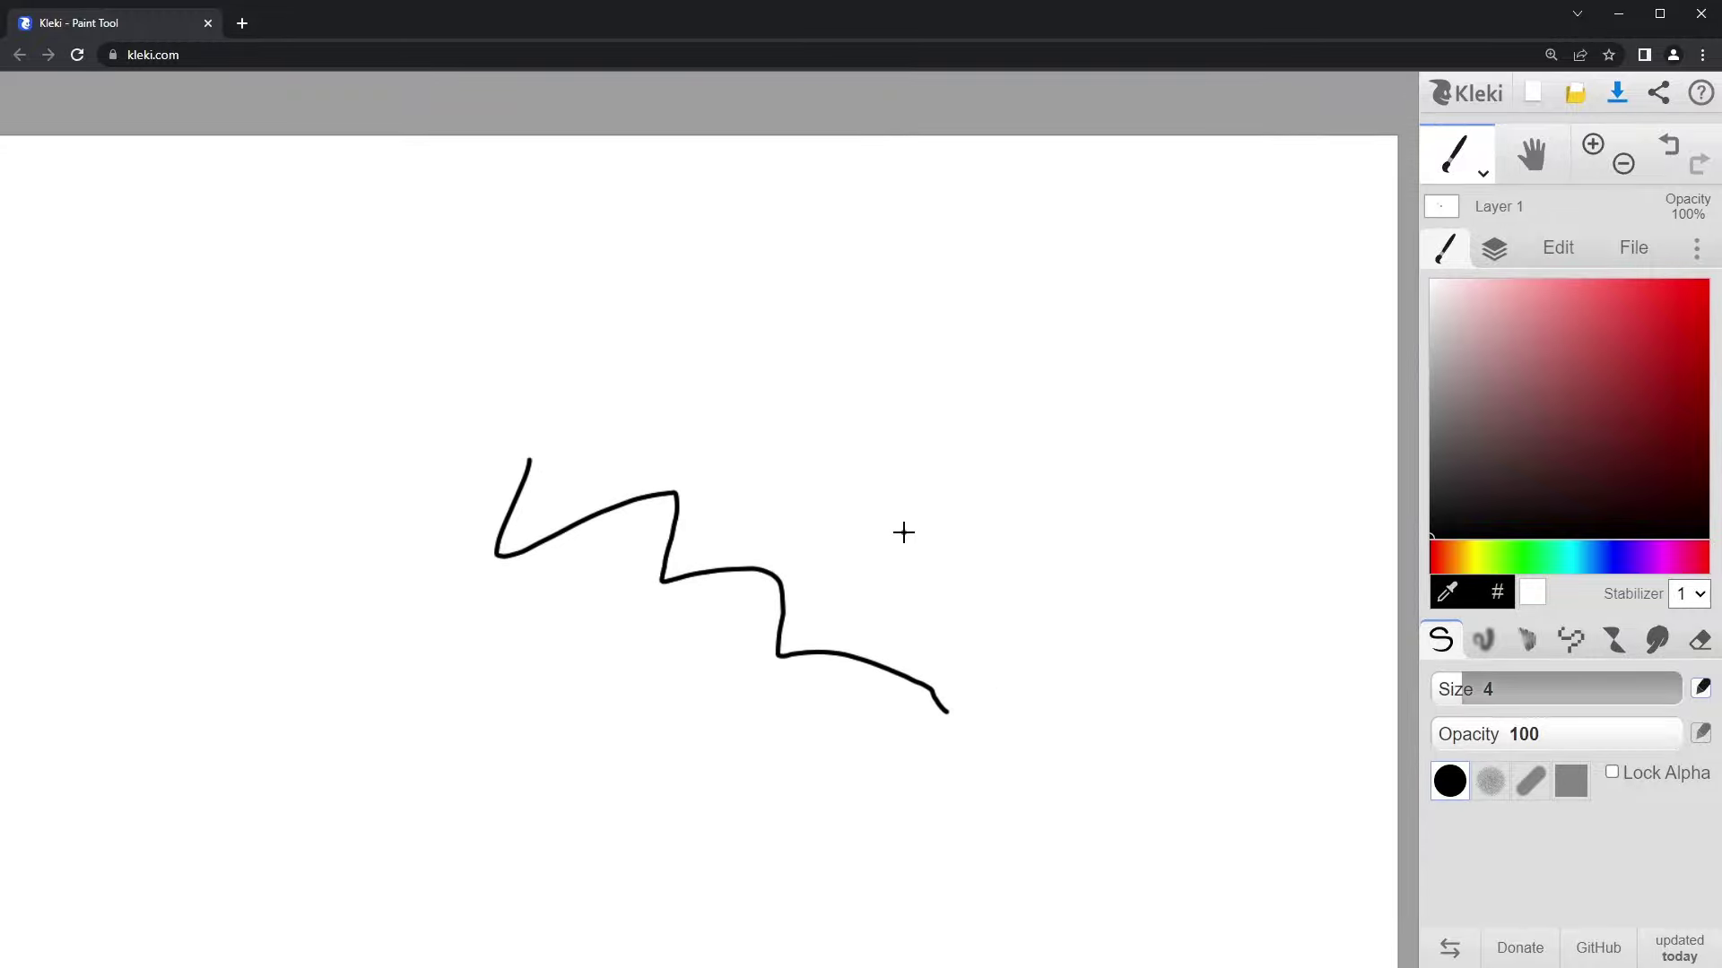
{"action": "key", "text": "Left"}
{"action": "key", "text": "Left"}
{"action": "key", "text": "Left"}
{"action": "key", "text": "Left"}
{"action": "key", "text": "Right"}
{"action": "key", "text": "Right"}
{"action": "key", "text": "Right"}
{"action": "key", "text": "Right"}
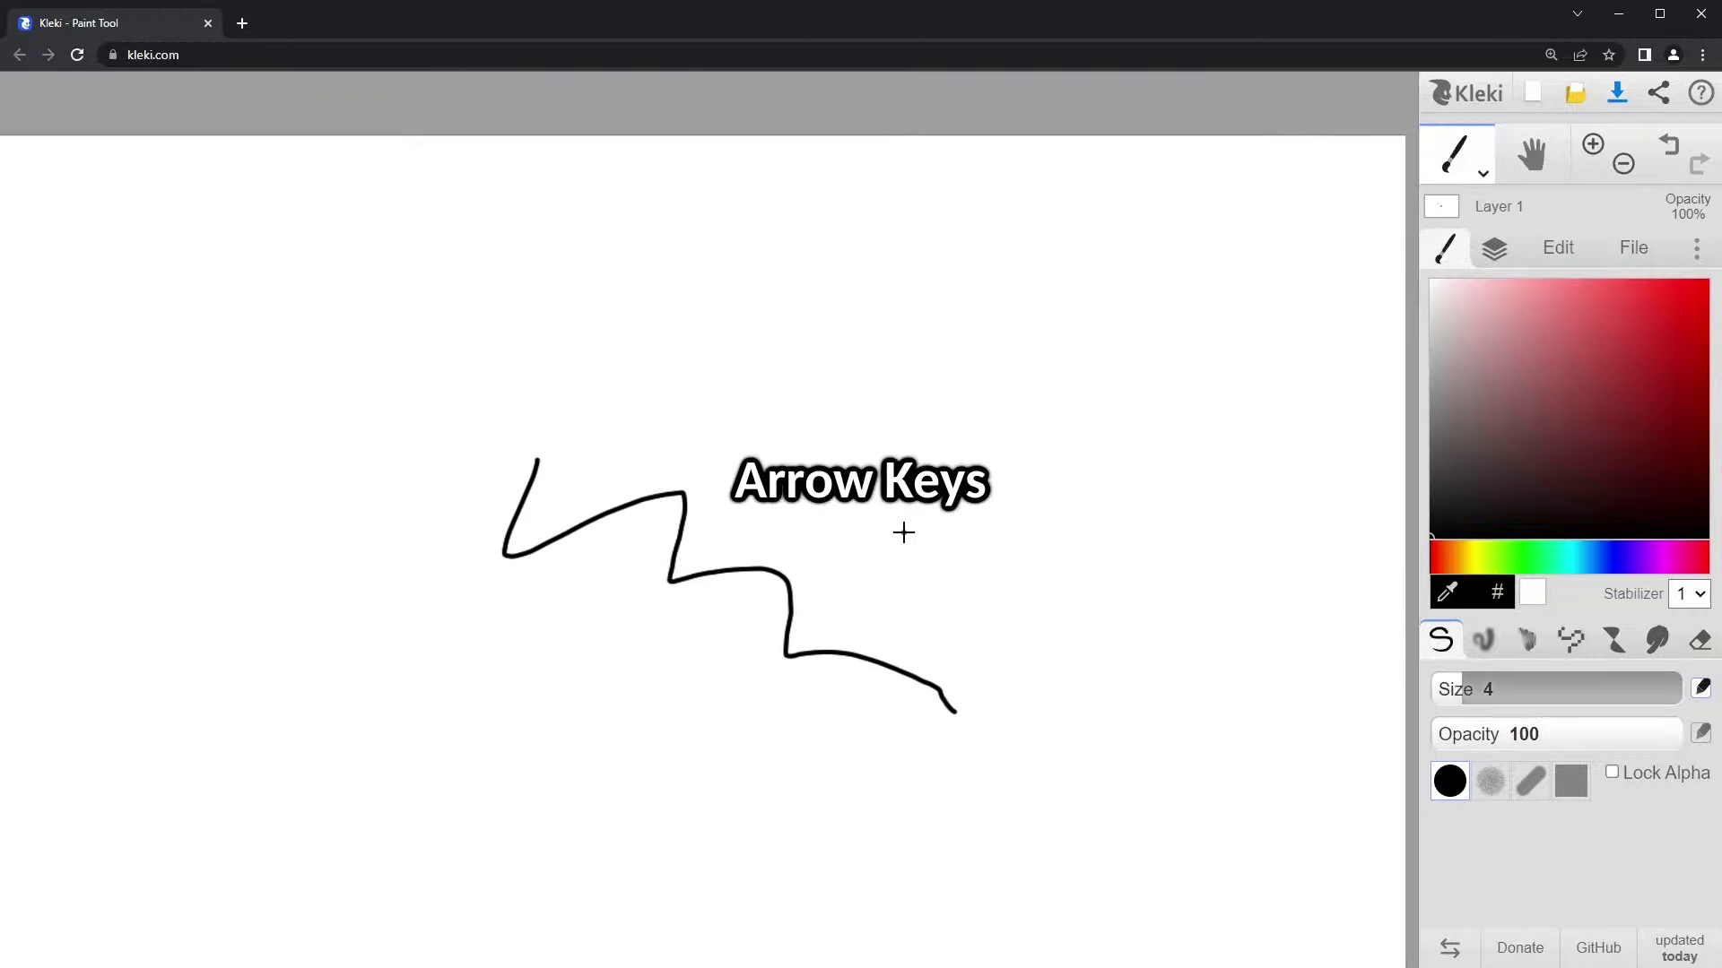
{"action": "key", "text": "Up"}
{"action": "key", "text": "Up"}
{"action": "key", "text": "Up"}
{"action": "key", "text": "Down"}
{"action": "key", "text": "Down"}
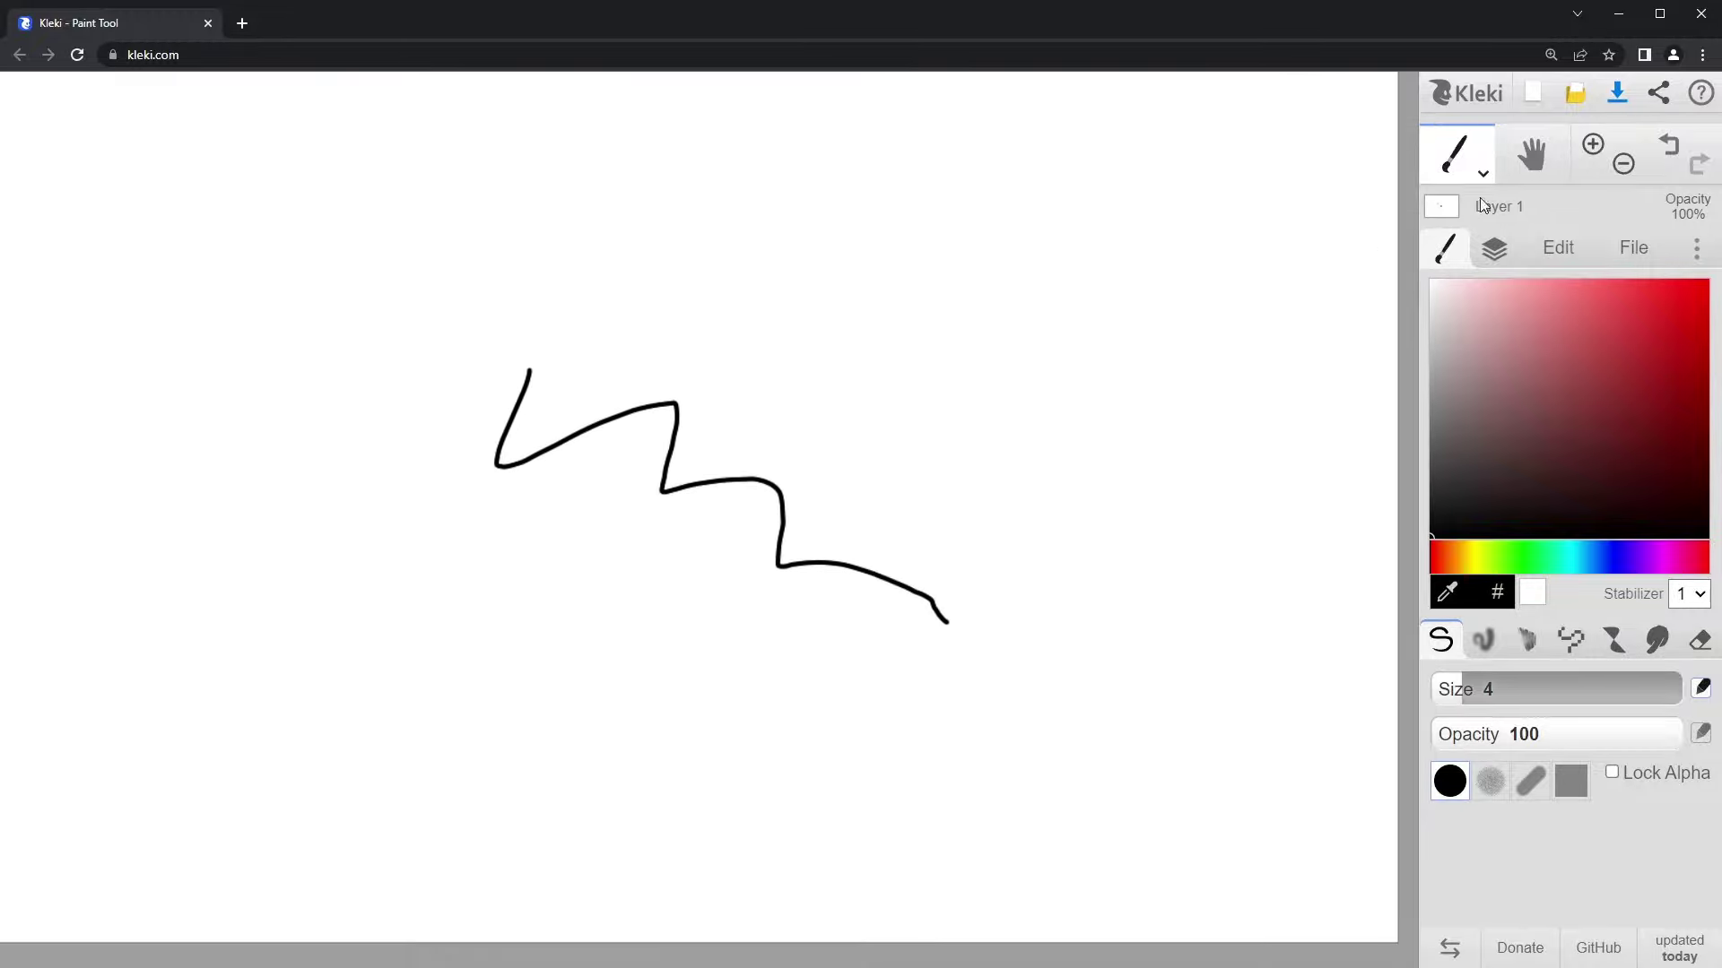
Step: With the Hand tool, rotate the canvas view clockwise in 15° increments and back to 0°
{"action": "left_click", "coordinate": [1531, 155]}
{"action": "left_click", "coordinate": [1535, 372]}
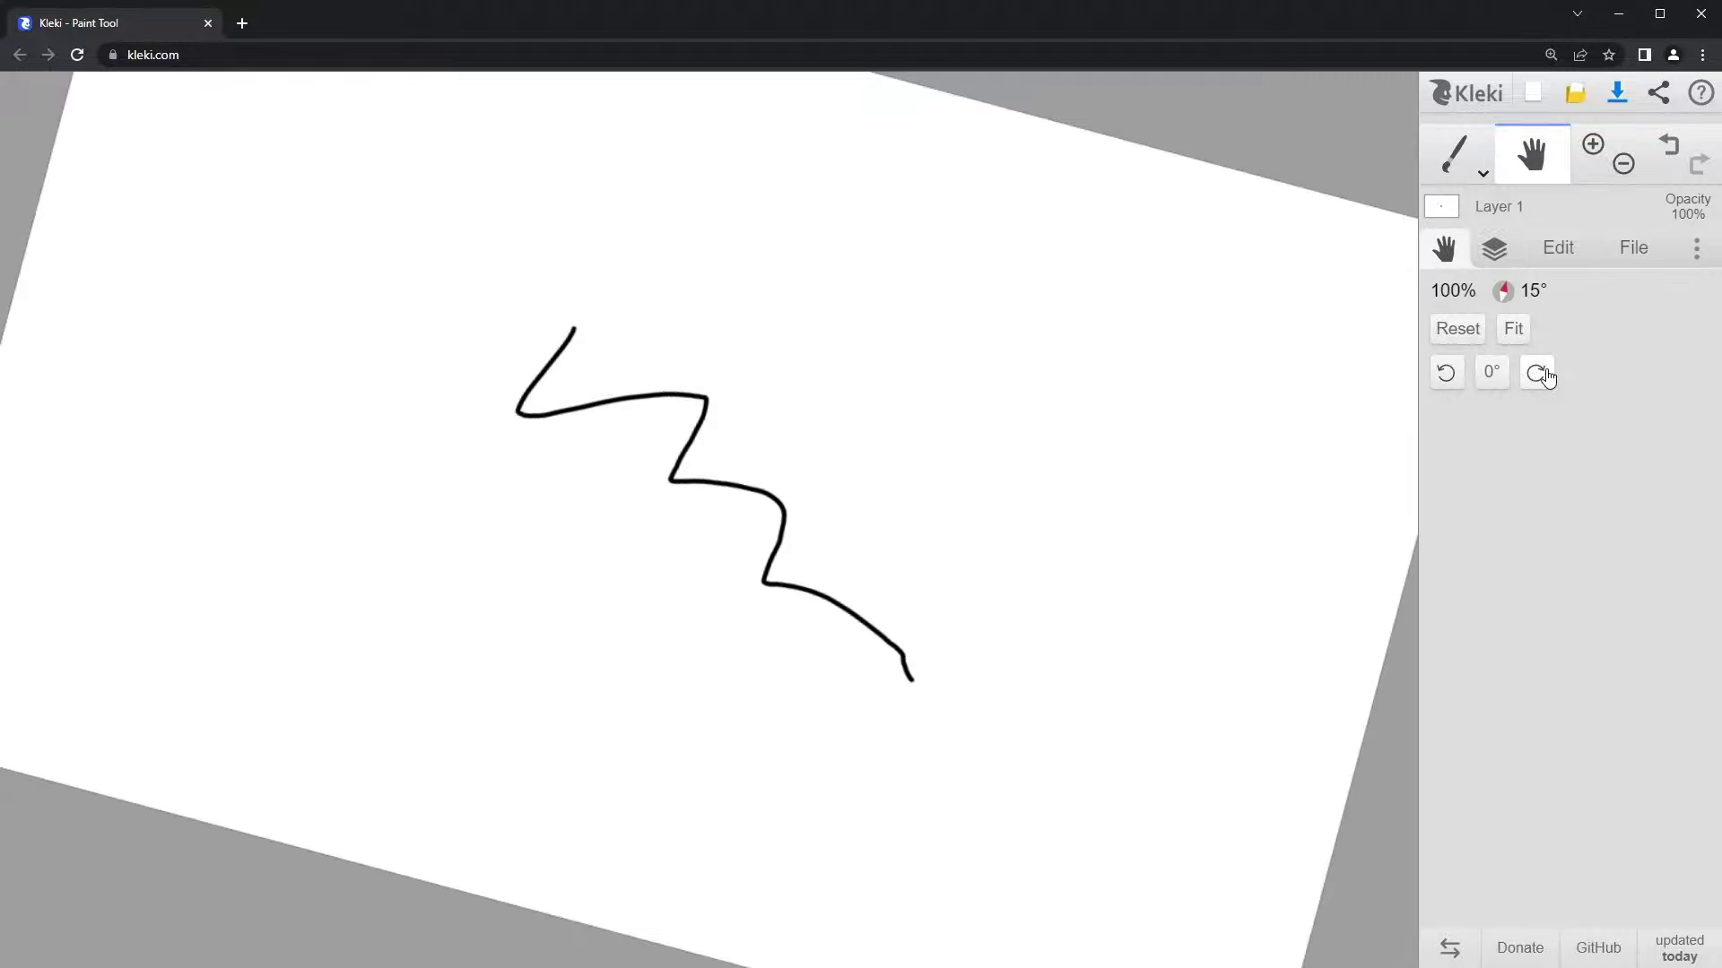
{"action": "left_click", "coordinate": [1535, 372]}
{"action": "left_click", "coordinate": [1535, 372]}
{"action": "left_click", "coordinate": [1445, 372]}
{"action": "left_click", "coordinate": [1446, 372]}
{"action": "left_click", "coordinate": [1447, 376]}
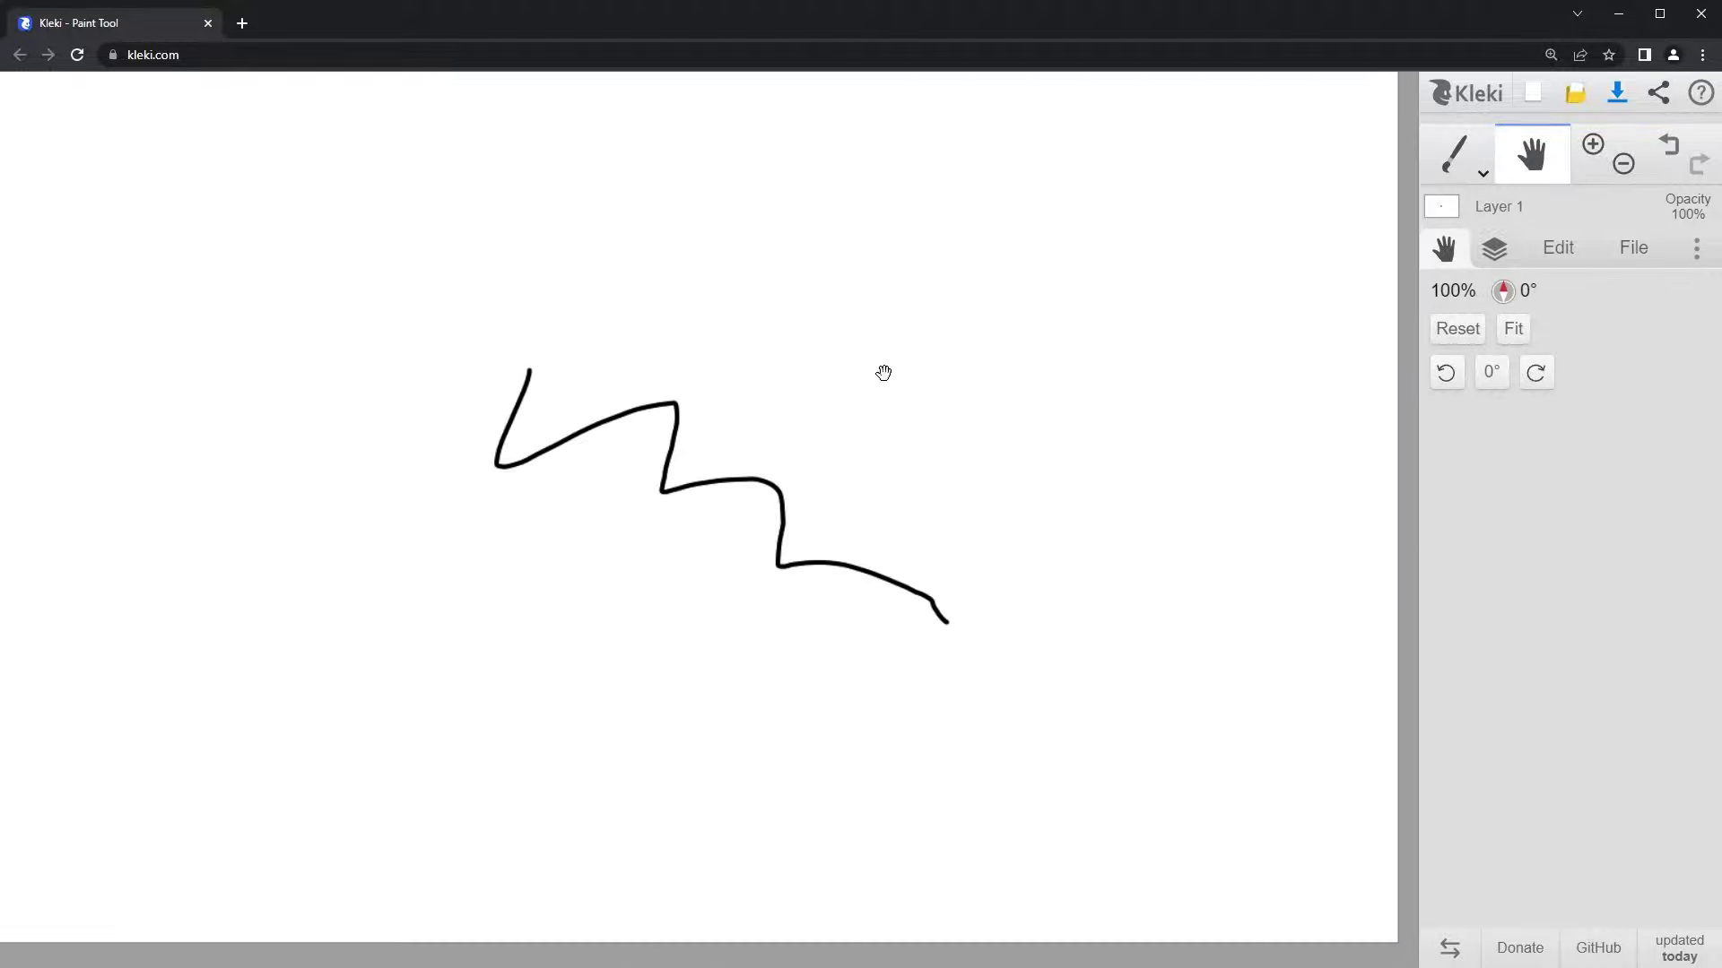
Step: Rotate the canvas view freely and in repeated 15° increments in both directions, returning it to 0°
{"action": "key", "text": "r"}
{"action": "left_click_drag", "start_coordinate": [885, 373], "coordinate": [811, 395]}
{"action": "key", "text": "r+Right"}
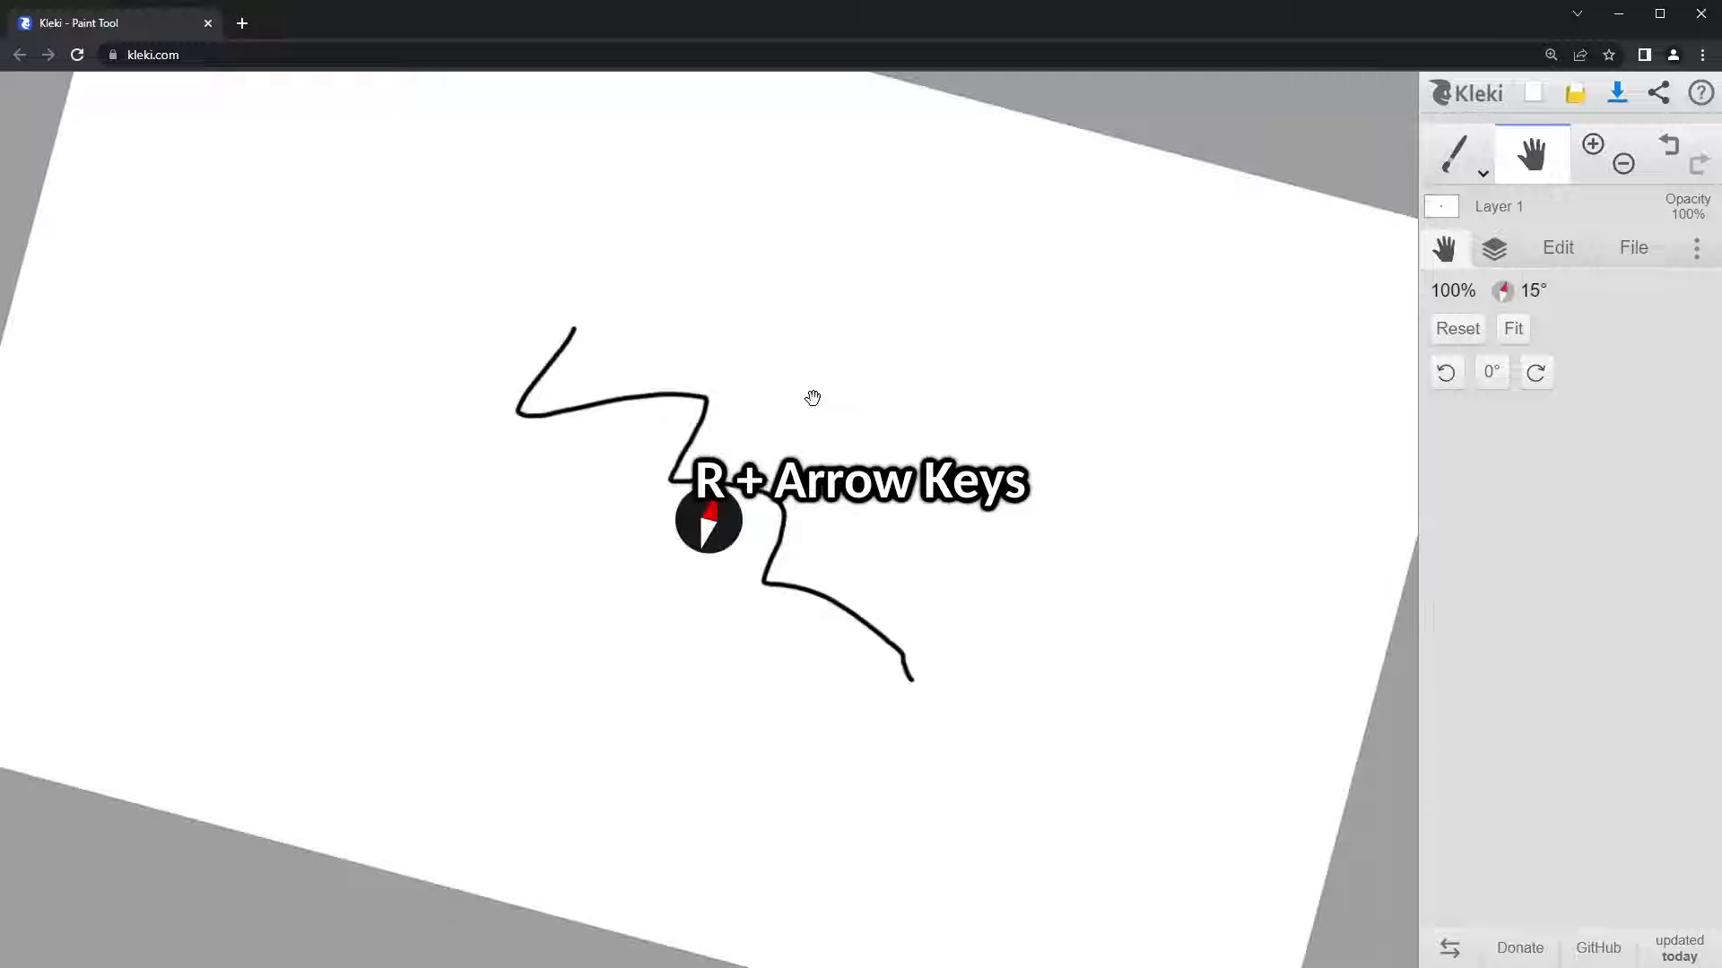
{"action": "key", "text": "r+Right"}
{"action": "key", "text": "r+Right"}
{"action": "key", "text": "r+Right"}
{"action": "key", "text": "r+Left"}
{"action": "key", "text": "r+Left"}
{"action": "key", "text": "r+Left"}
{"action": "key", "text": "r+Left"}
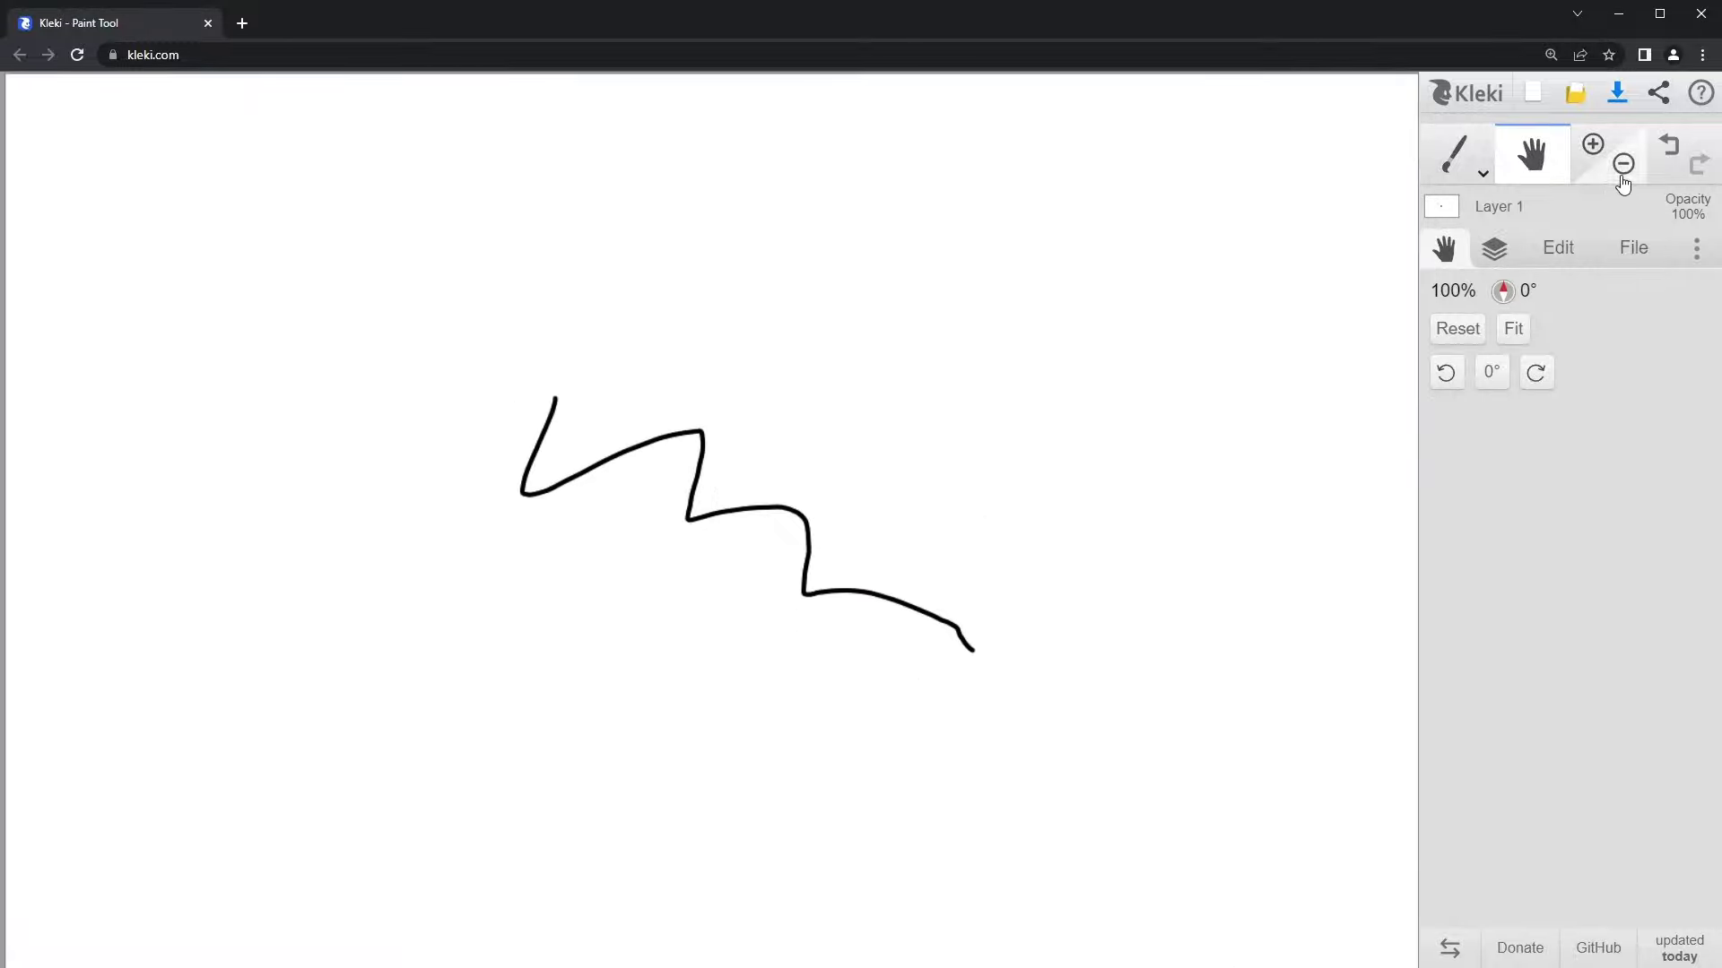
Step: Zoom the canvas out and in using the different zoom methods, and fit it back into the view
{"action": "left_click", "coordinate": [1623, 165]}
{"action": "left_click", "coordinate": [1623, 165]}
{"action": "left_click", "coordinate": [1593, 145]}
{"action": "left_click", "coordinate": [1593, 144]}
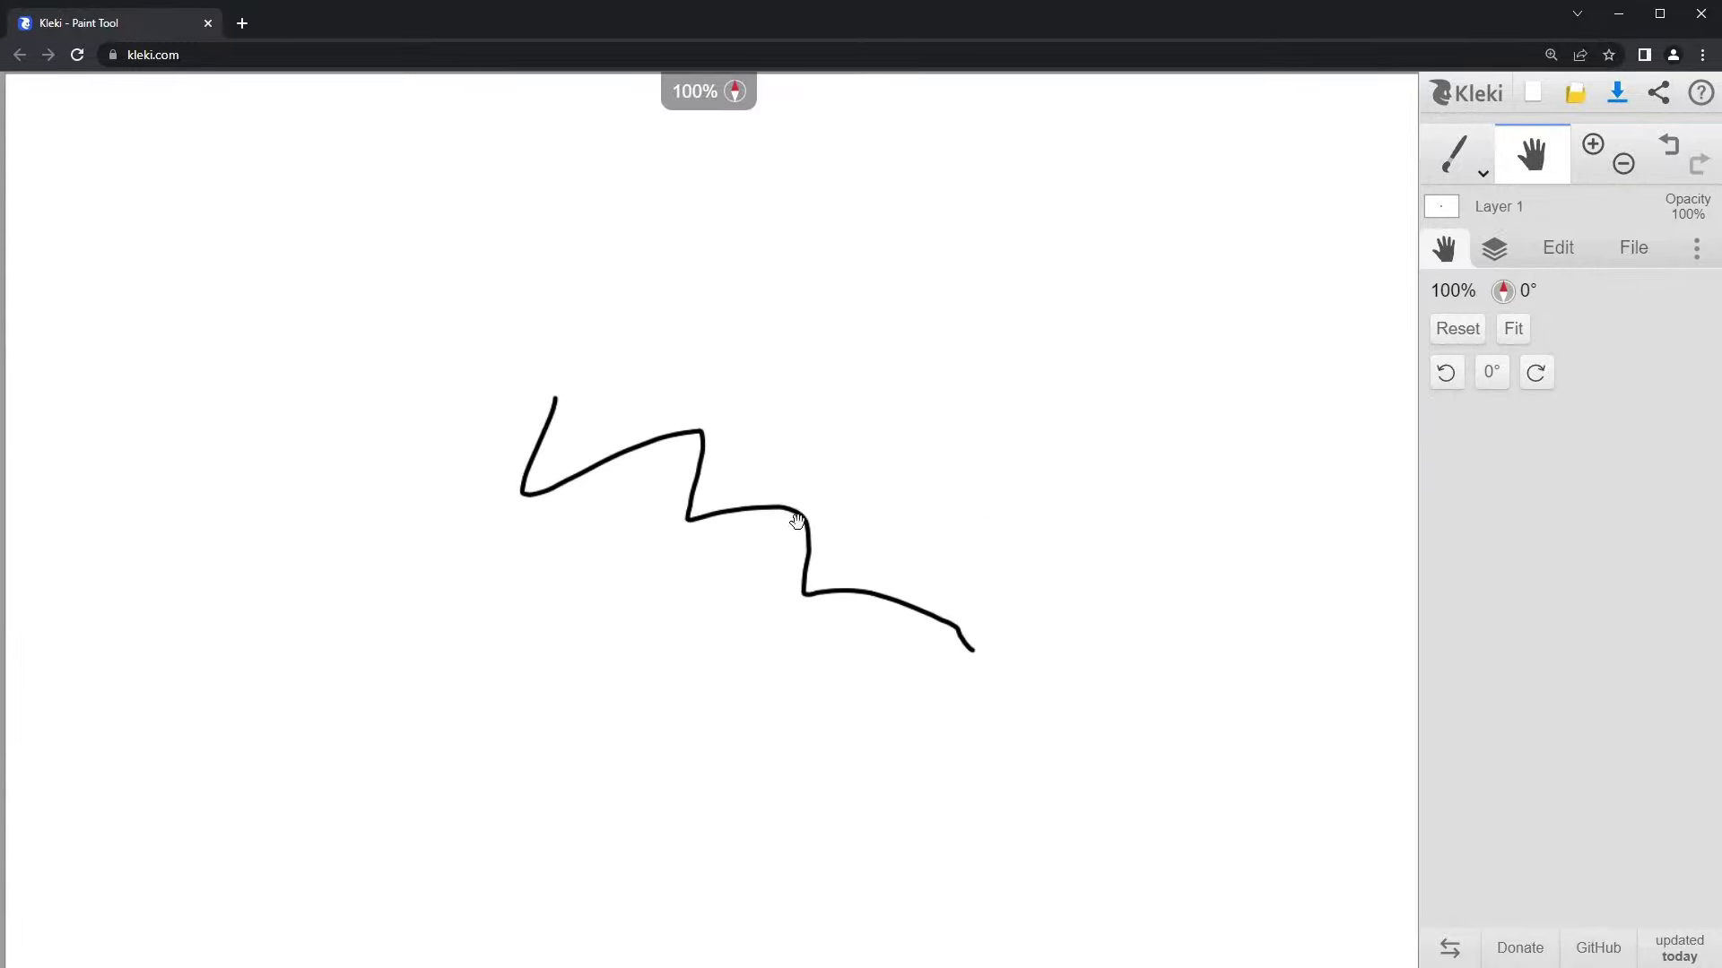
{"action": "scroll", "coordinate": [797, 521], "scroll_direction": "down", "scroll_amount": 6}
{"action": "scroll", "coordinate": [791, 516], "scroll_direction": "up", "scroll_amount": 7}
{"action": "scroll", "coordinate": [789, 521], "scroll_direction": "down", "scroll_amount": 3}
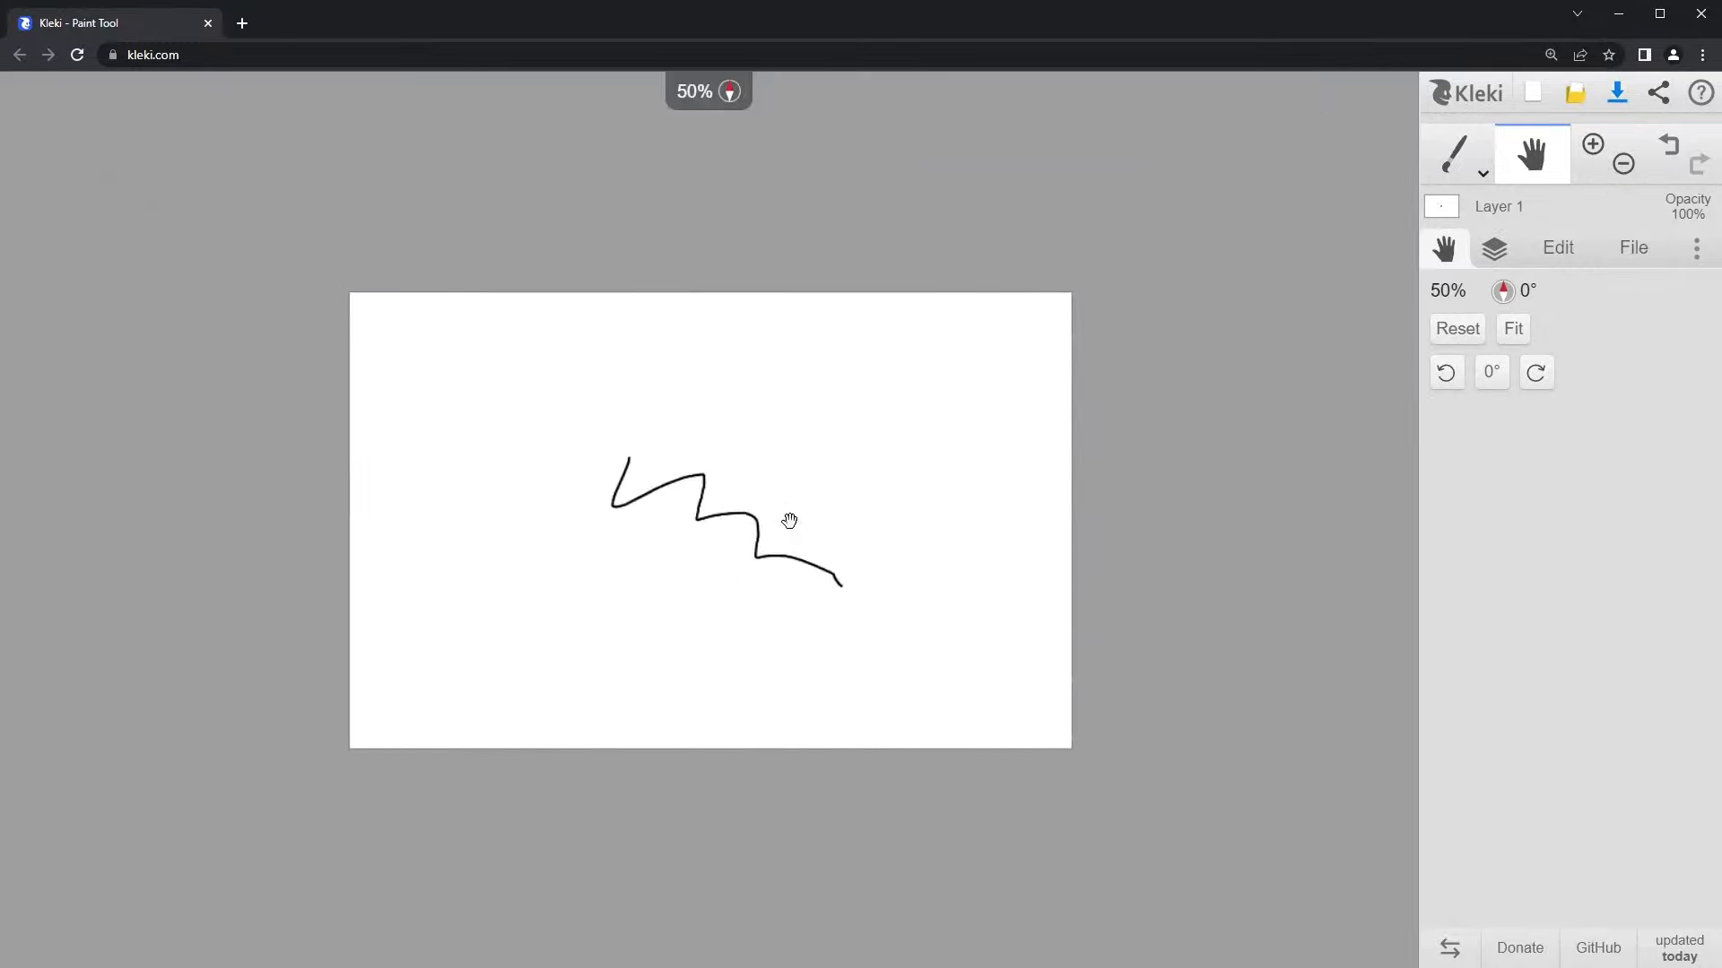
{"action": "key", "text": "minus"}
{"action": "key", "text": "plus"}
{"action": "key", "text": "plus"}
{"action": "key", "text": "plus"}
{"action": "key", "text": "plus"}
{"action": "key", "text": "plus"}
{"action": "key", "text": "z"}
{"action": "left_click_drag", "start_coordinate": [789, 520], "coordinate": [261, 584]}
{"action": "key", "text": "Home"}
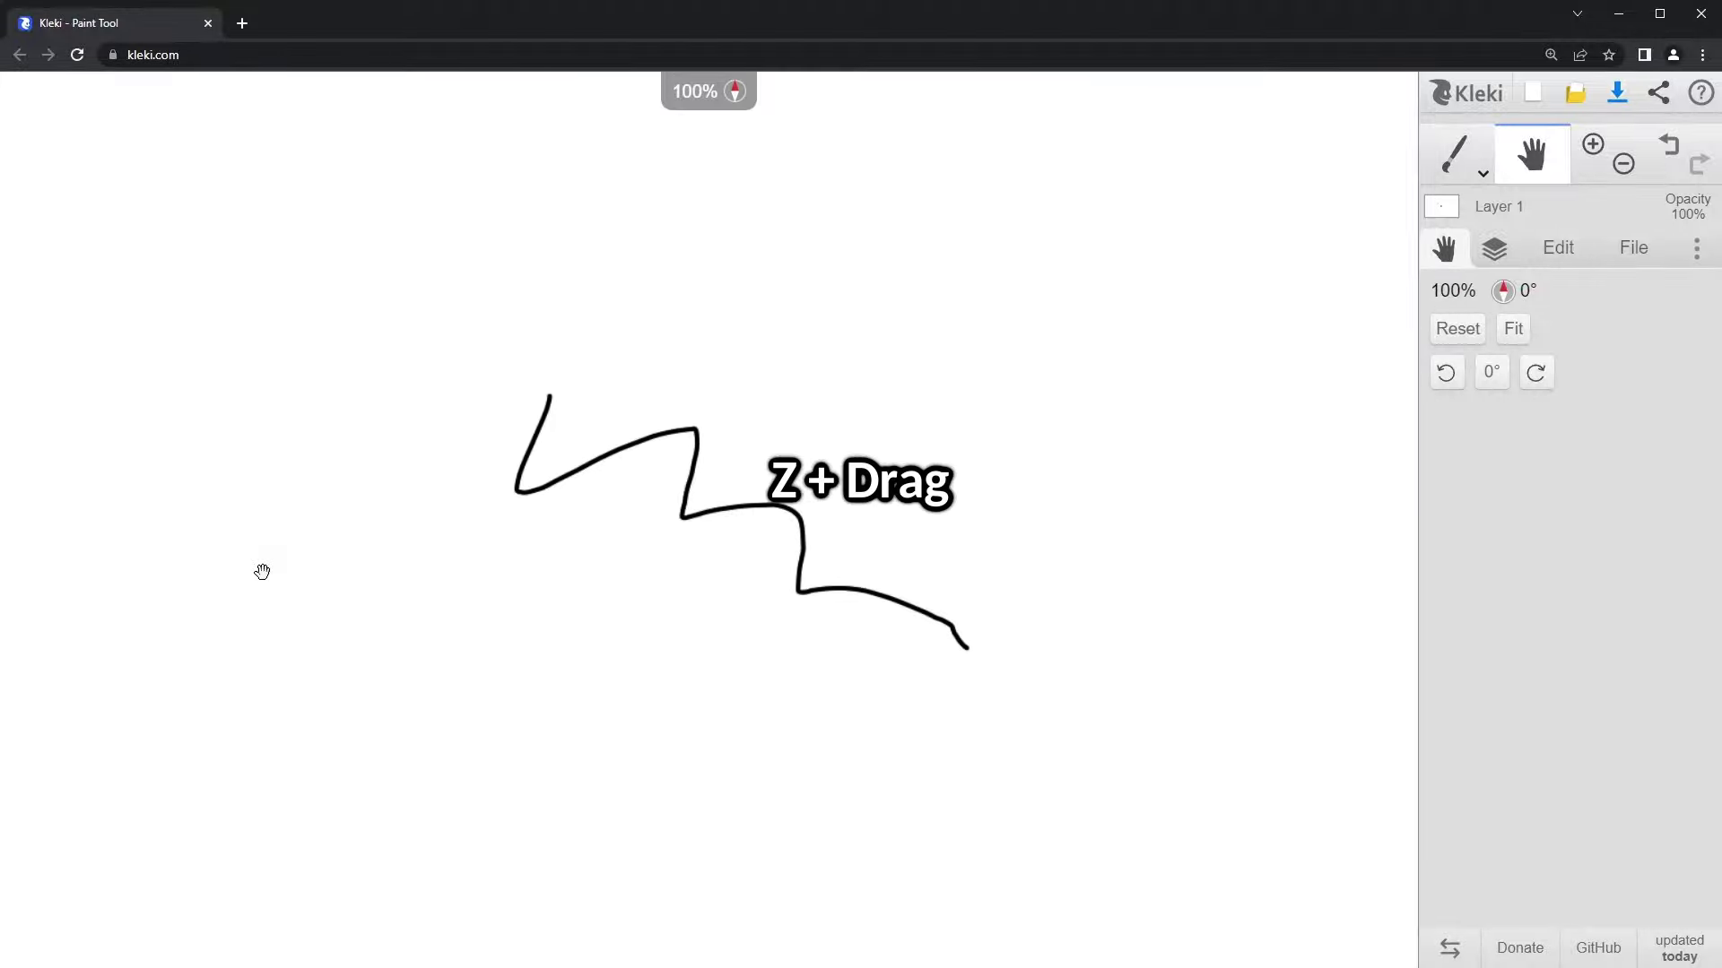
Step: Undo the black zigzag stroke and redo it
{"action": "key", "text": "ctrl+z"}
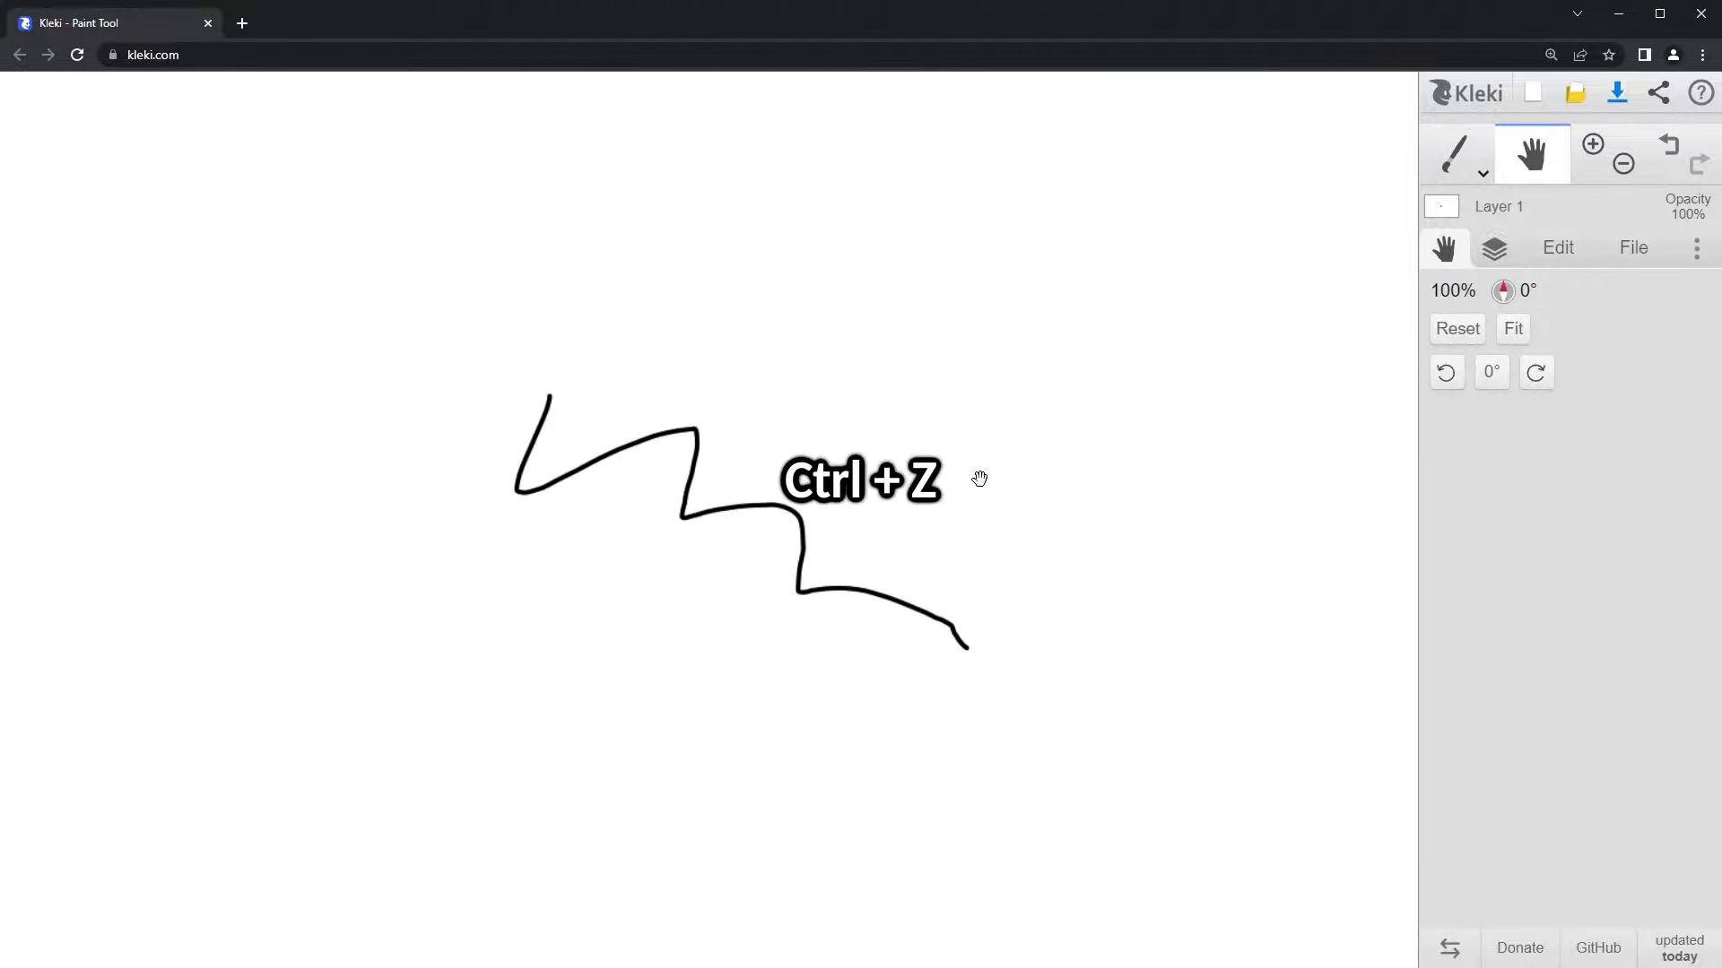
{"action": "key", "text": "ctrl+y"}
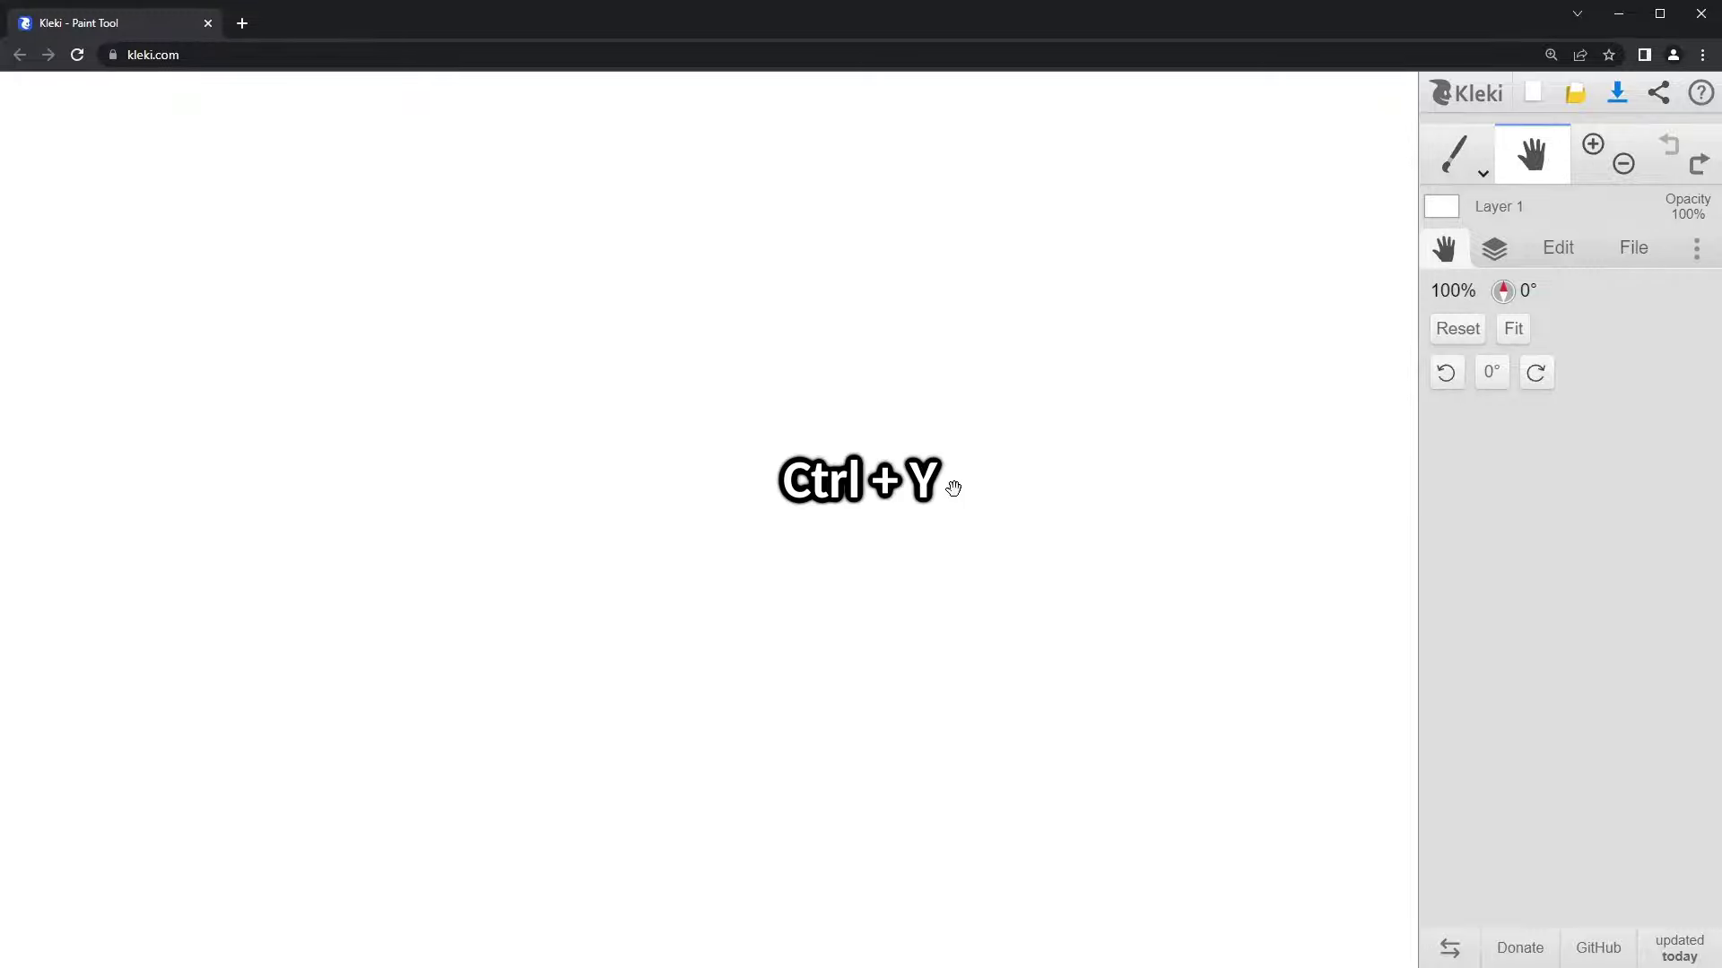
Step: Switch to the brush and sample its colour from the black zigzag stroke
{"action": "key", "text": "b"}
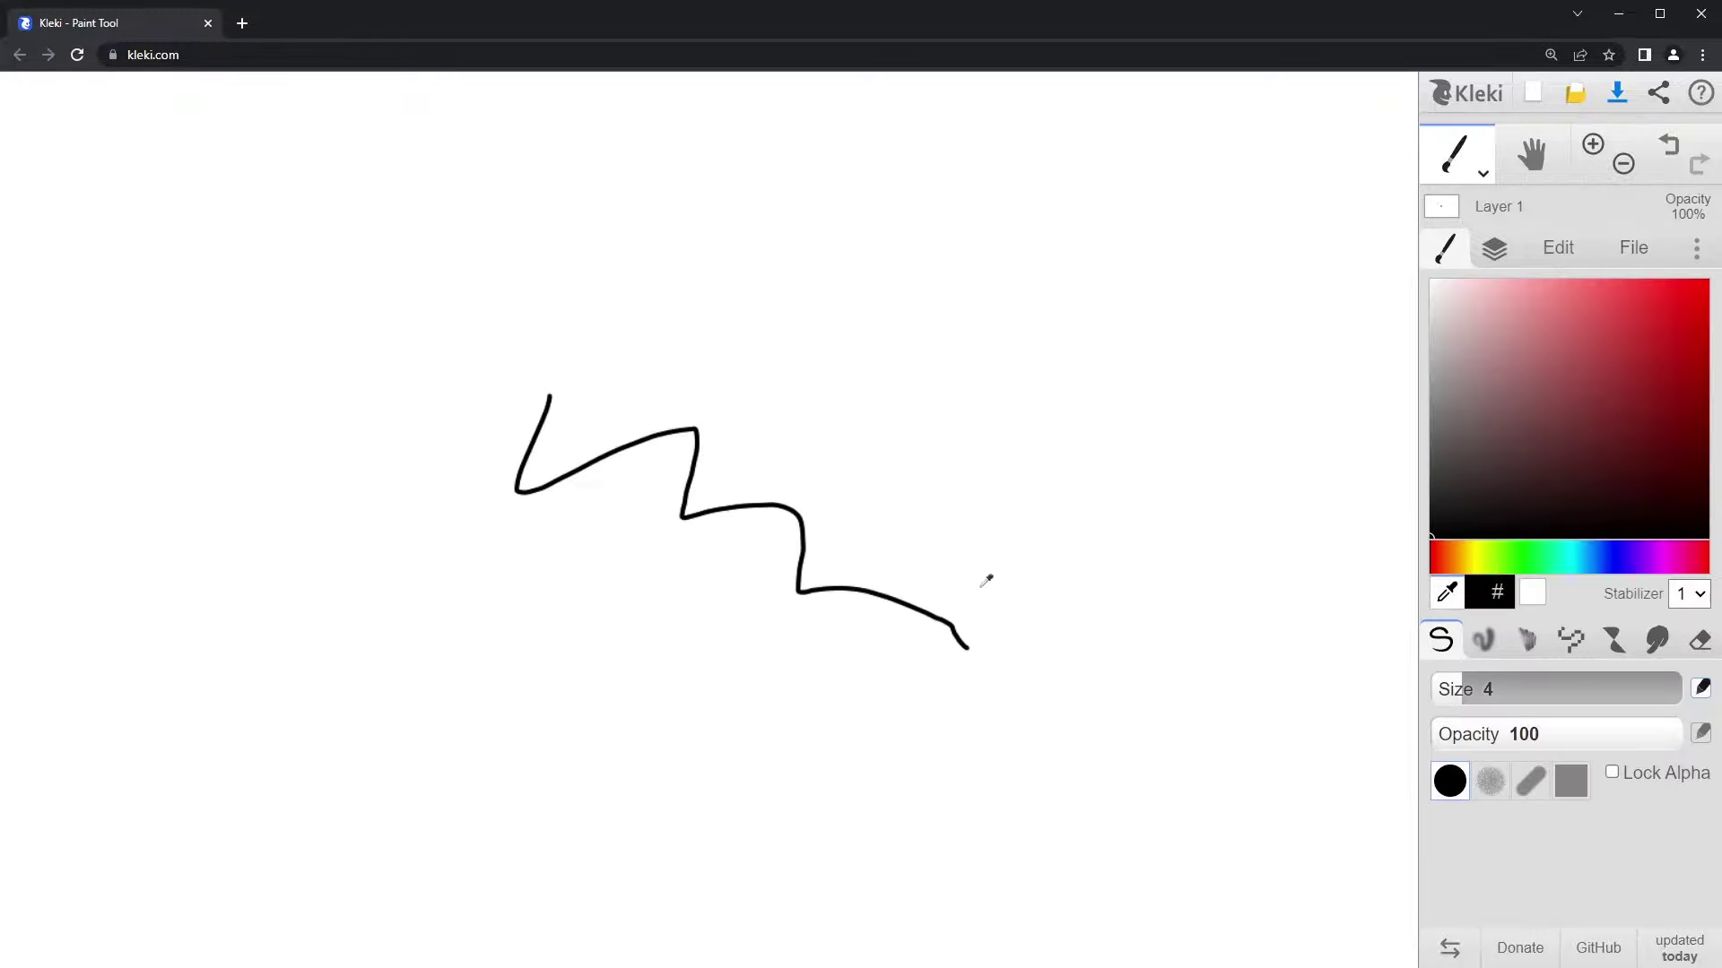
{"action": "left_click", "coordinate": [911, 611], "text": "alt"}
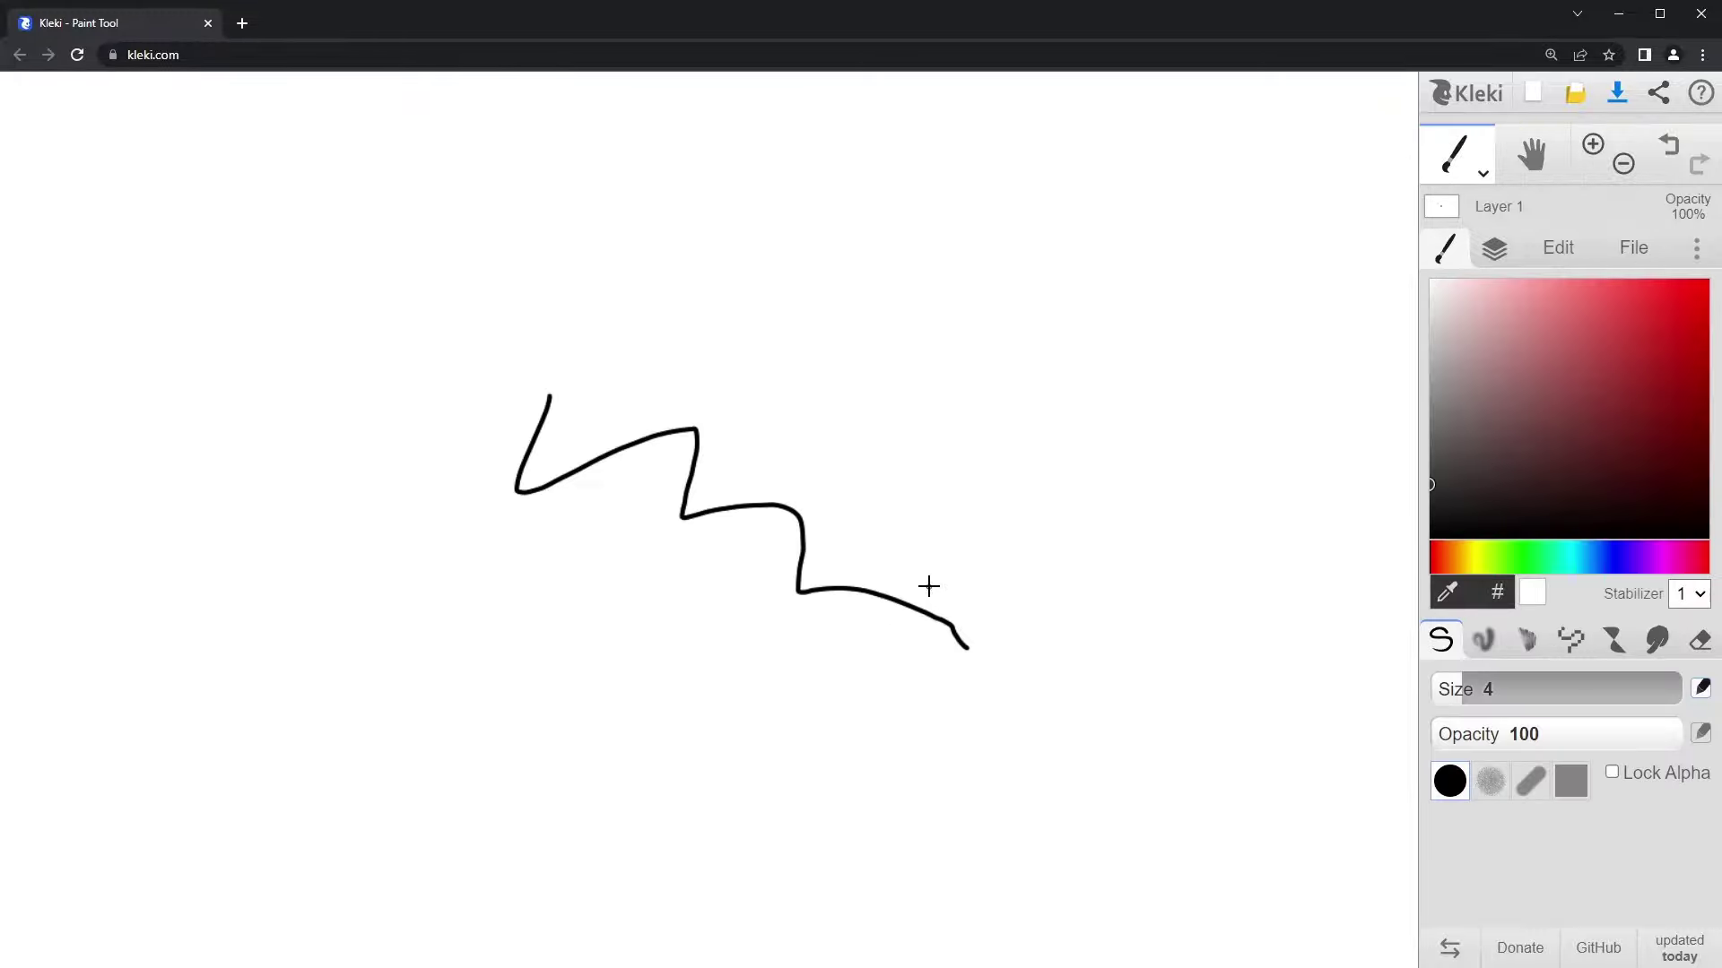
{"action": "mouse_move", "coordinate": [953, 573]}
{"action": "left_mouse_down", "text": "alt"}
{"action": "mouse_move", "coordinate": [913, 613]}
{"action": "mouse_move", "coordinate": [927, 598]}
{"action": "left_mouse_up", "text": "alt"}
{"action": "right_click", "coordinate": [906, 606]}
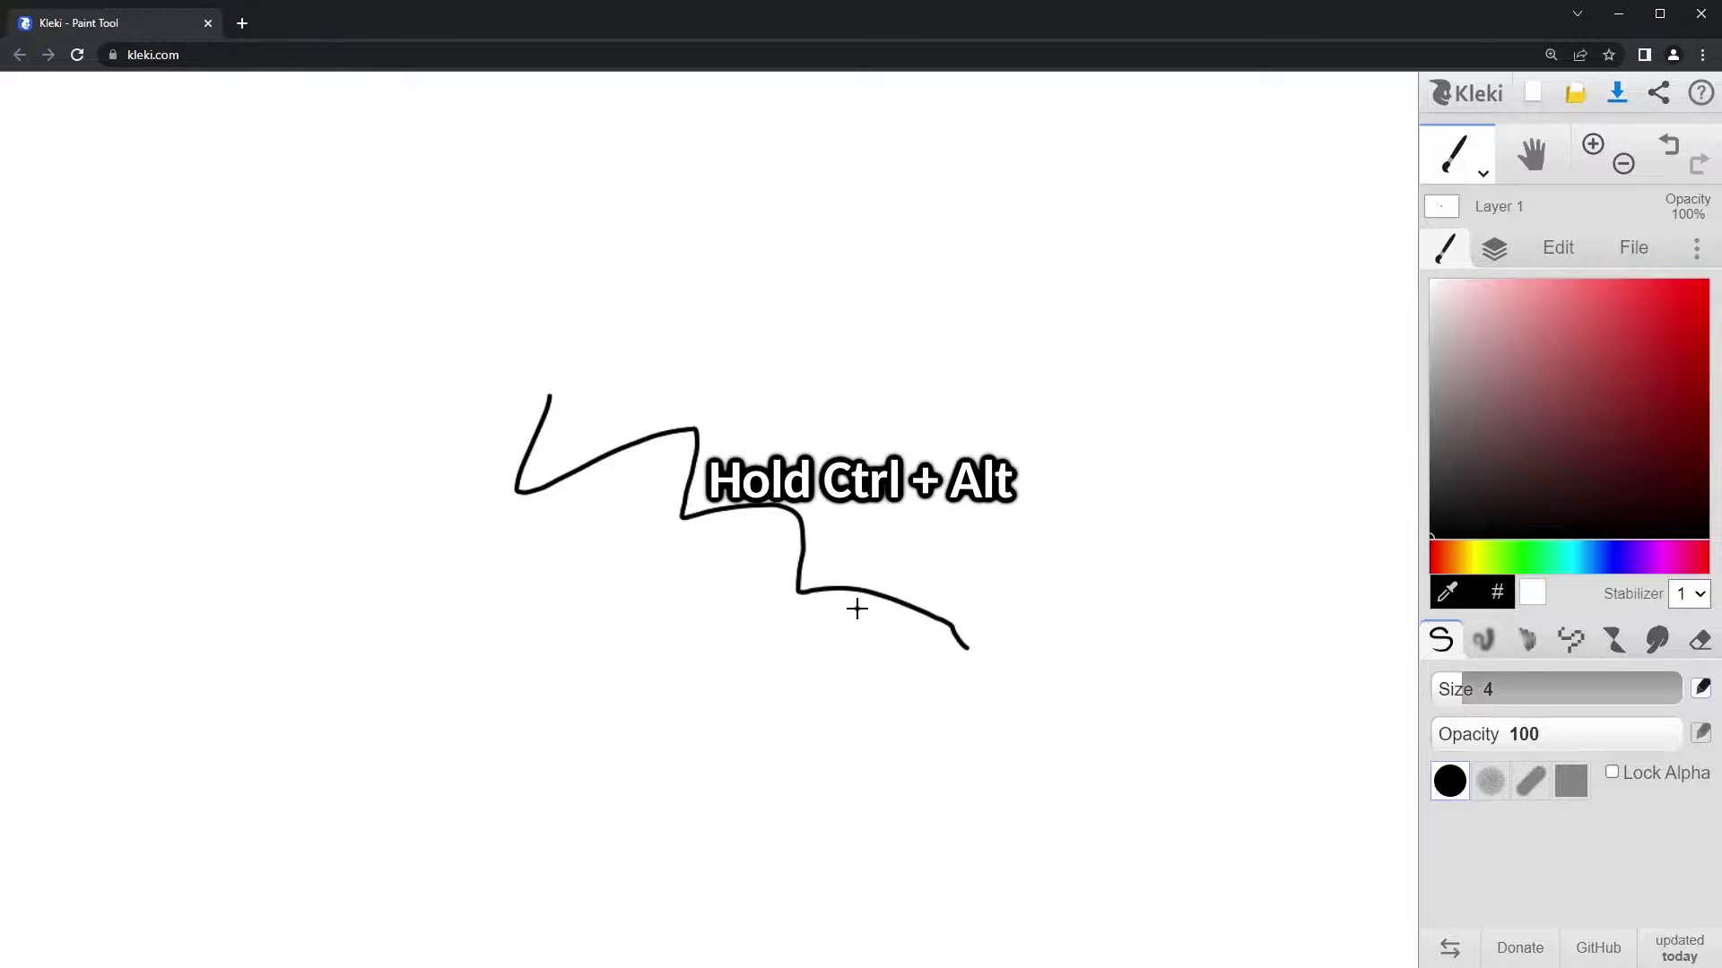
Step: Set the brush to dark purple, size 74 and opacity 15 with the on-canvas controls, and paint a zigzag stroke below the black line
{"action": "key", "text": "ctrl+alt"}
{"action": "left_click", "coordinate": [844, 566]}
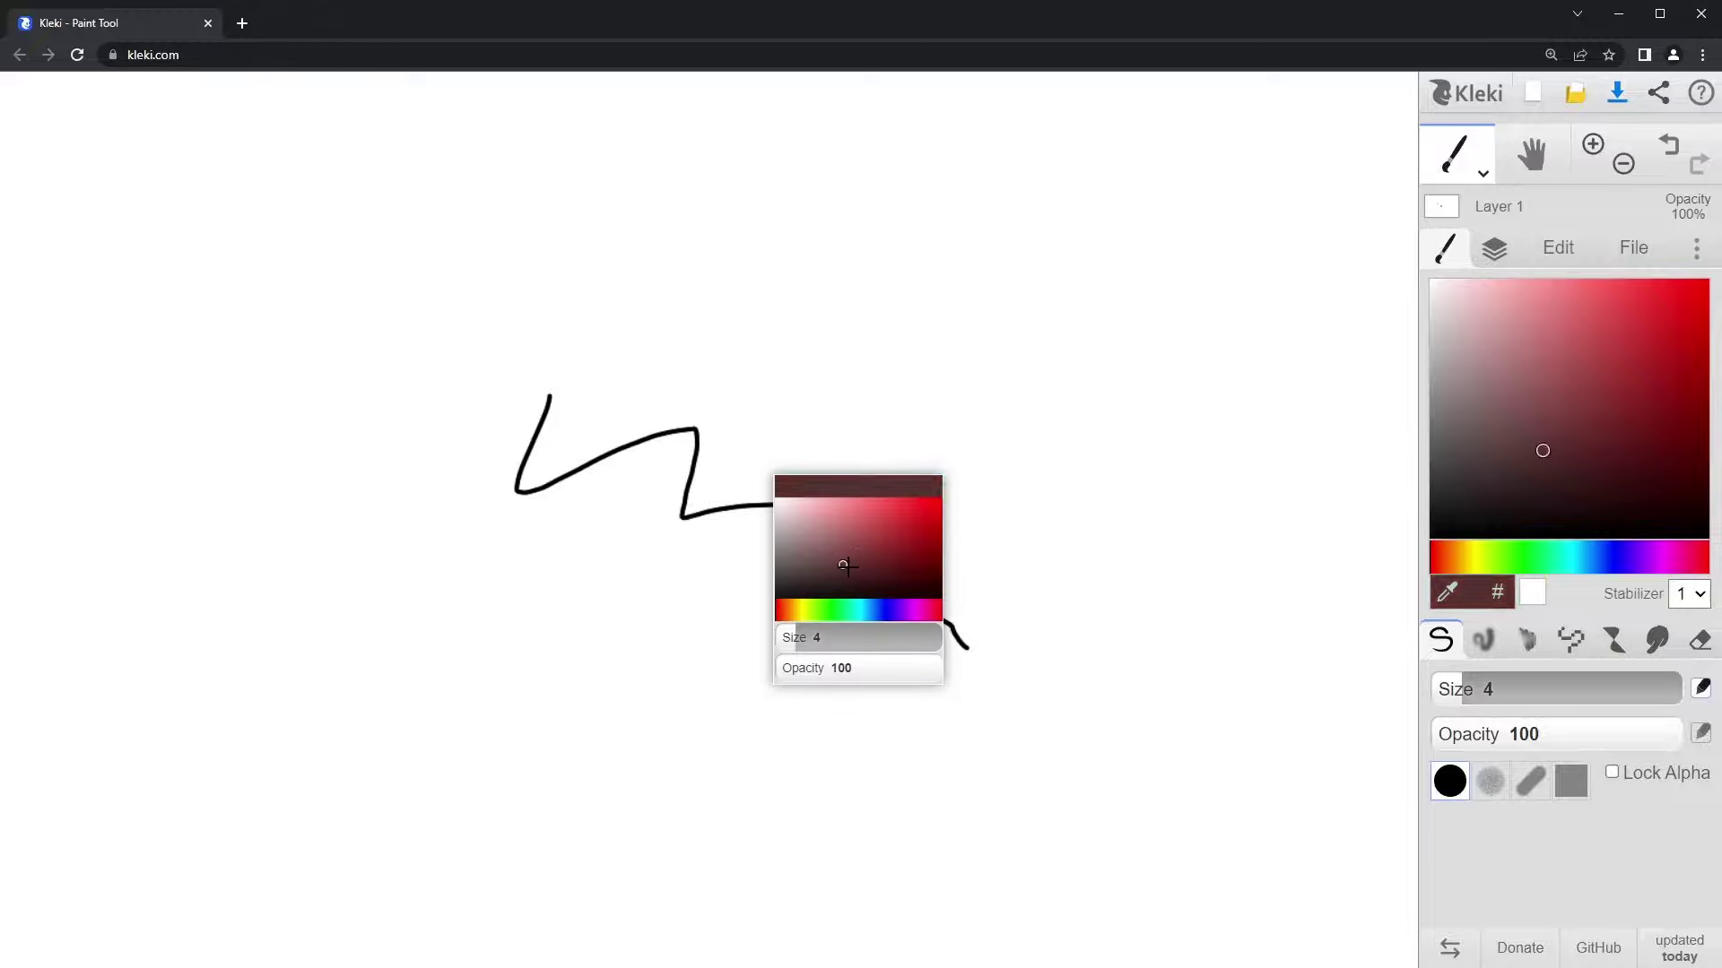
{"action": "left_click", "coordinate": [897, 611]}
{"action": "left_click_drag", "start_coordinate": [804, 636], "coordinate": [877, 640]}
{"action": "left_click_drag", "start_coordinate": [900, 666], "coordinate": [827, 668]}
{"action": "left_click_drag", "start_coordinate": [723, 527], "coordinate": [986, 762]}
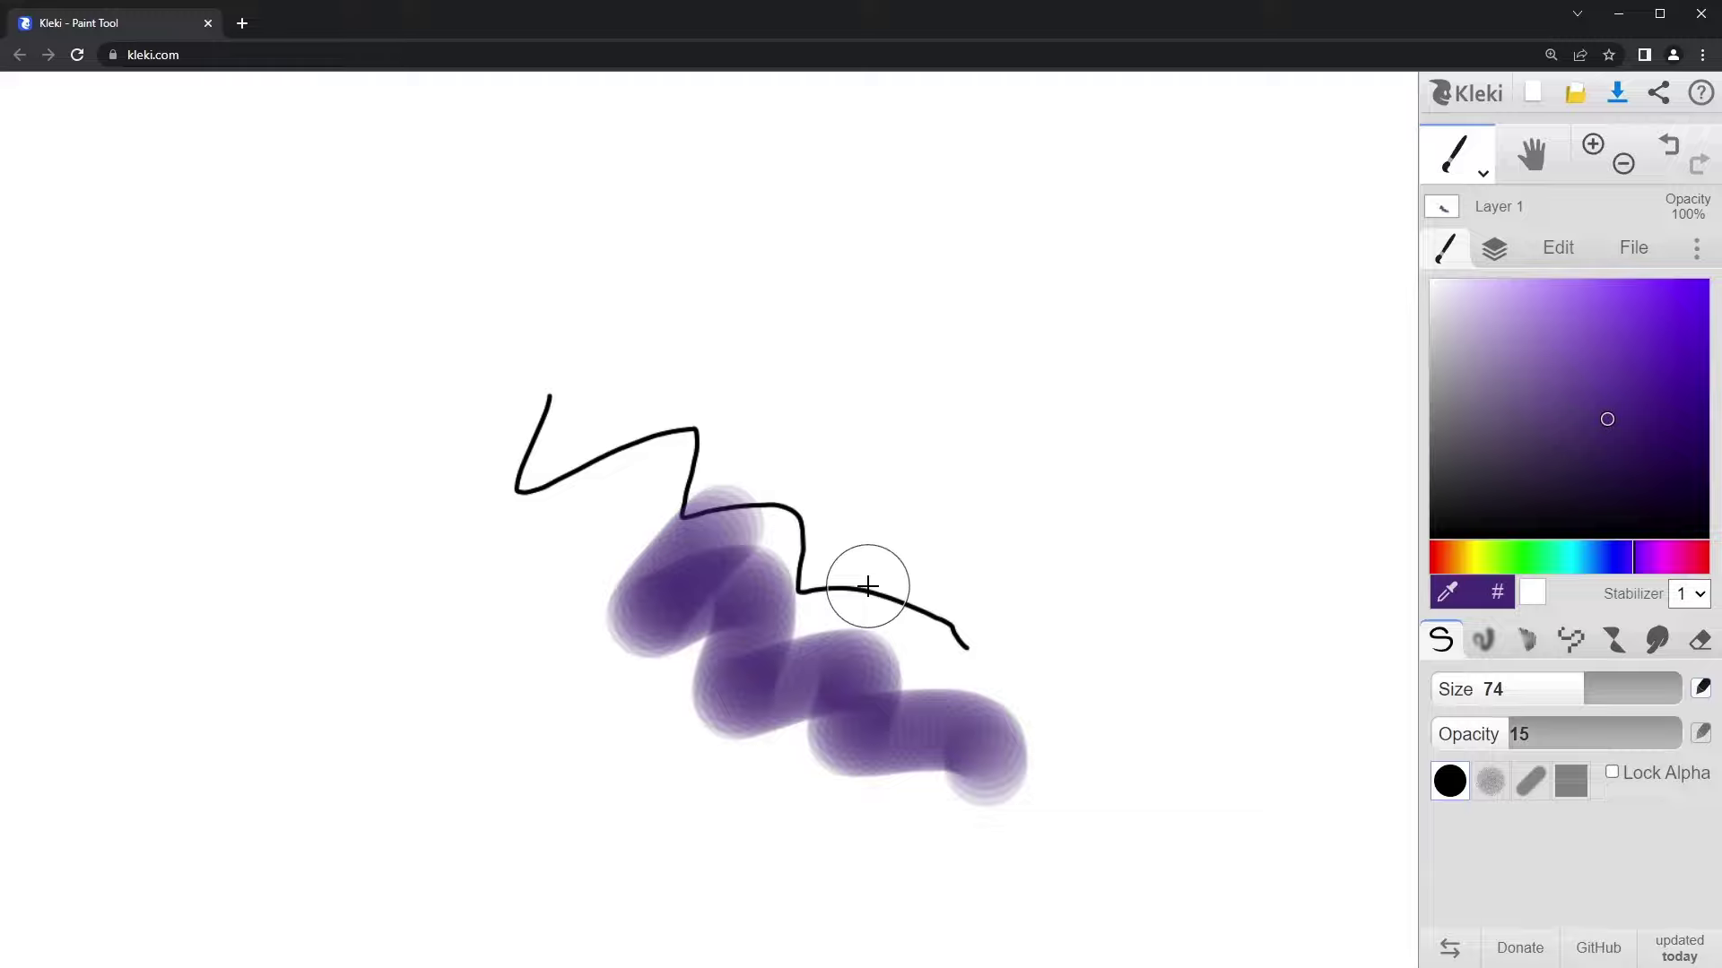
Step: Clear the contents of Layer 1 and undo the clearing
{"action": "key", "text": "Delete"}
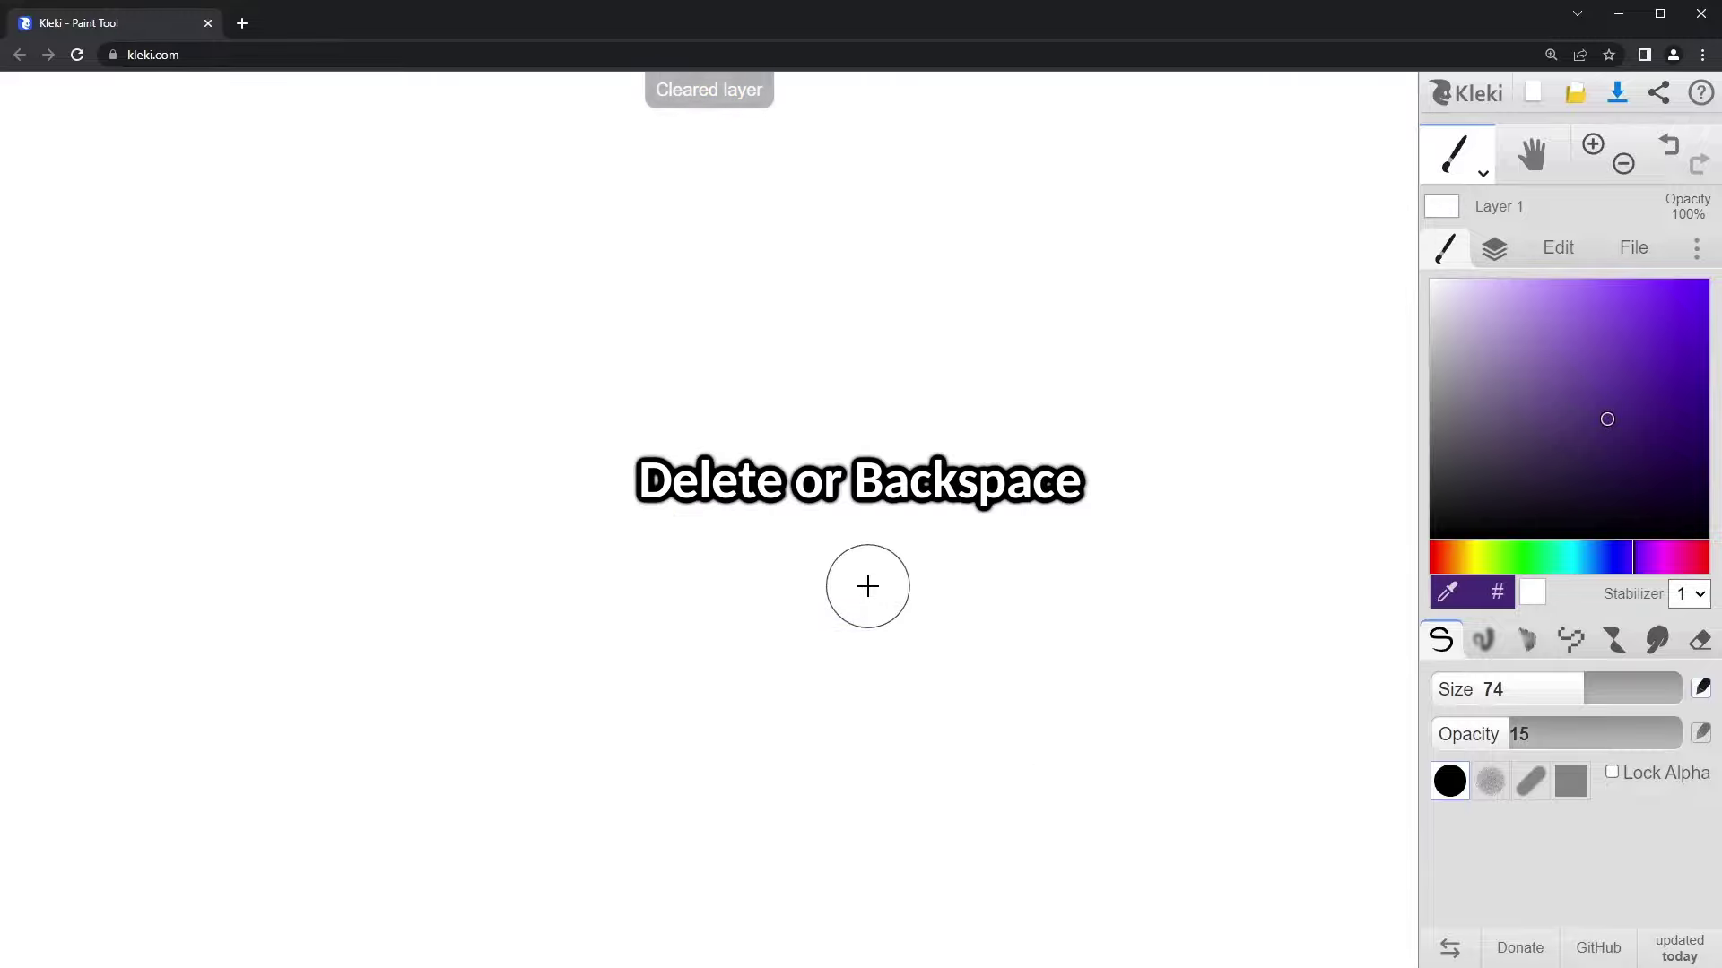
{"action": "key", "text": "ctrl+z"}
Step: Choose a lighter purple and fill the whole of Layer 1 with it
{"action": "left_click", "coordinate": [1572, 307]}
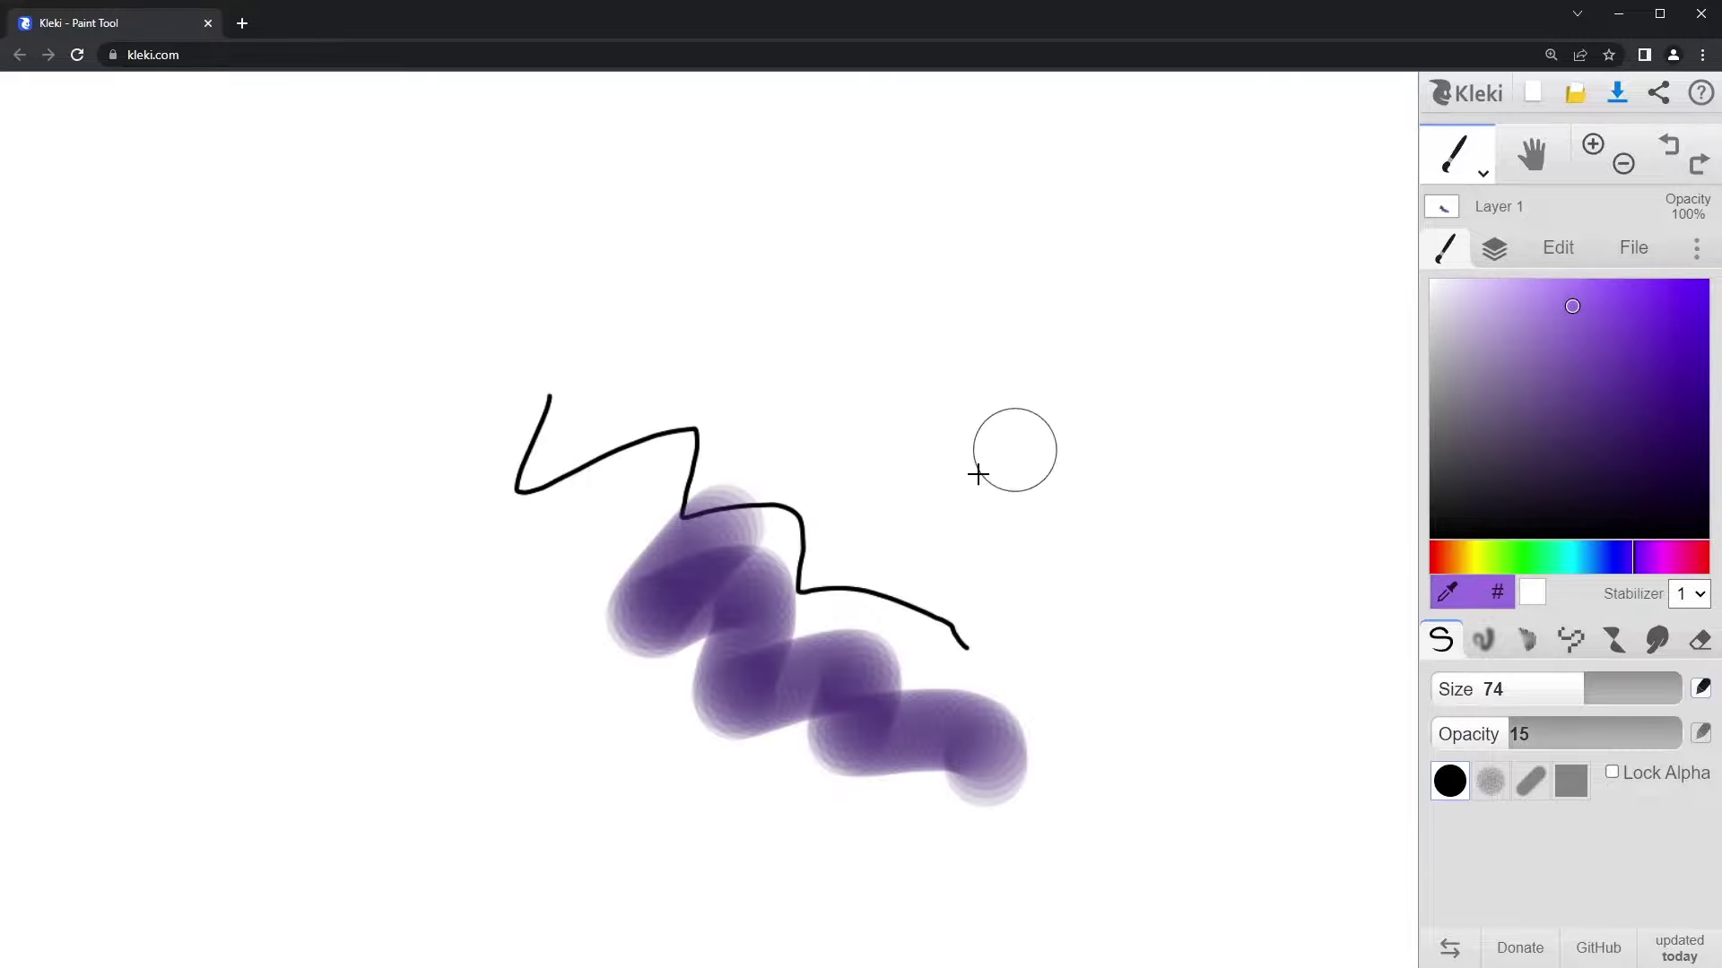
{"action": "key", "text": "Return"}
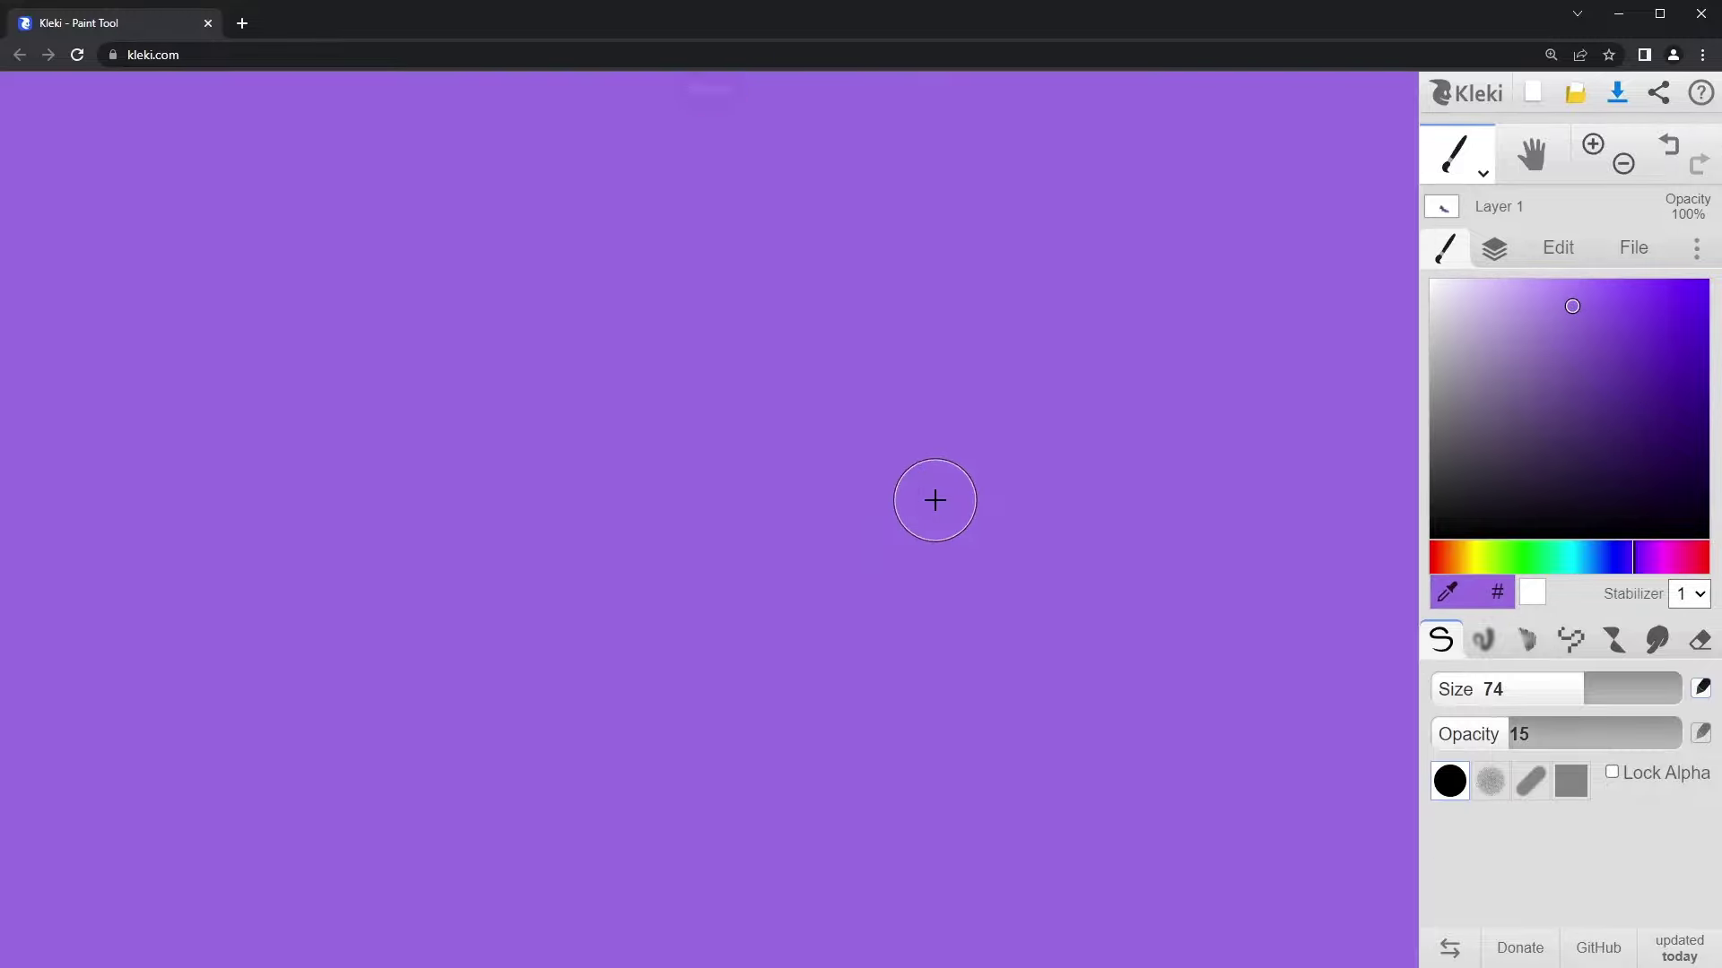
Step: Save the purple image as a PNG file and store it to Browser Storage
{"action": "key", "text": "ctrl+s"}
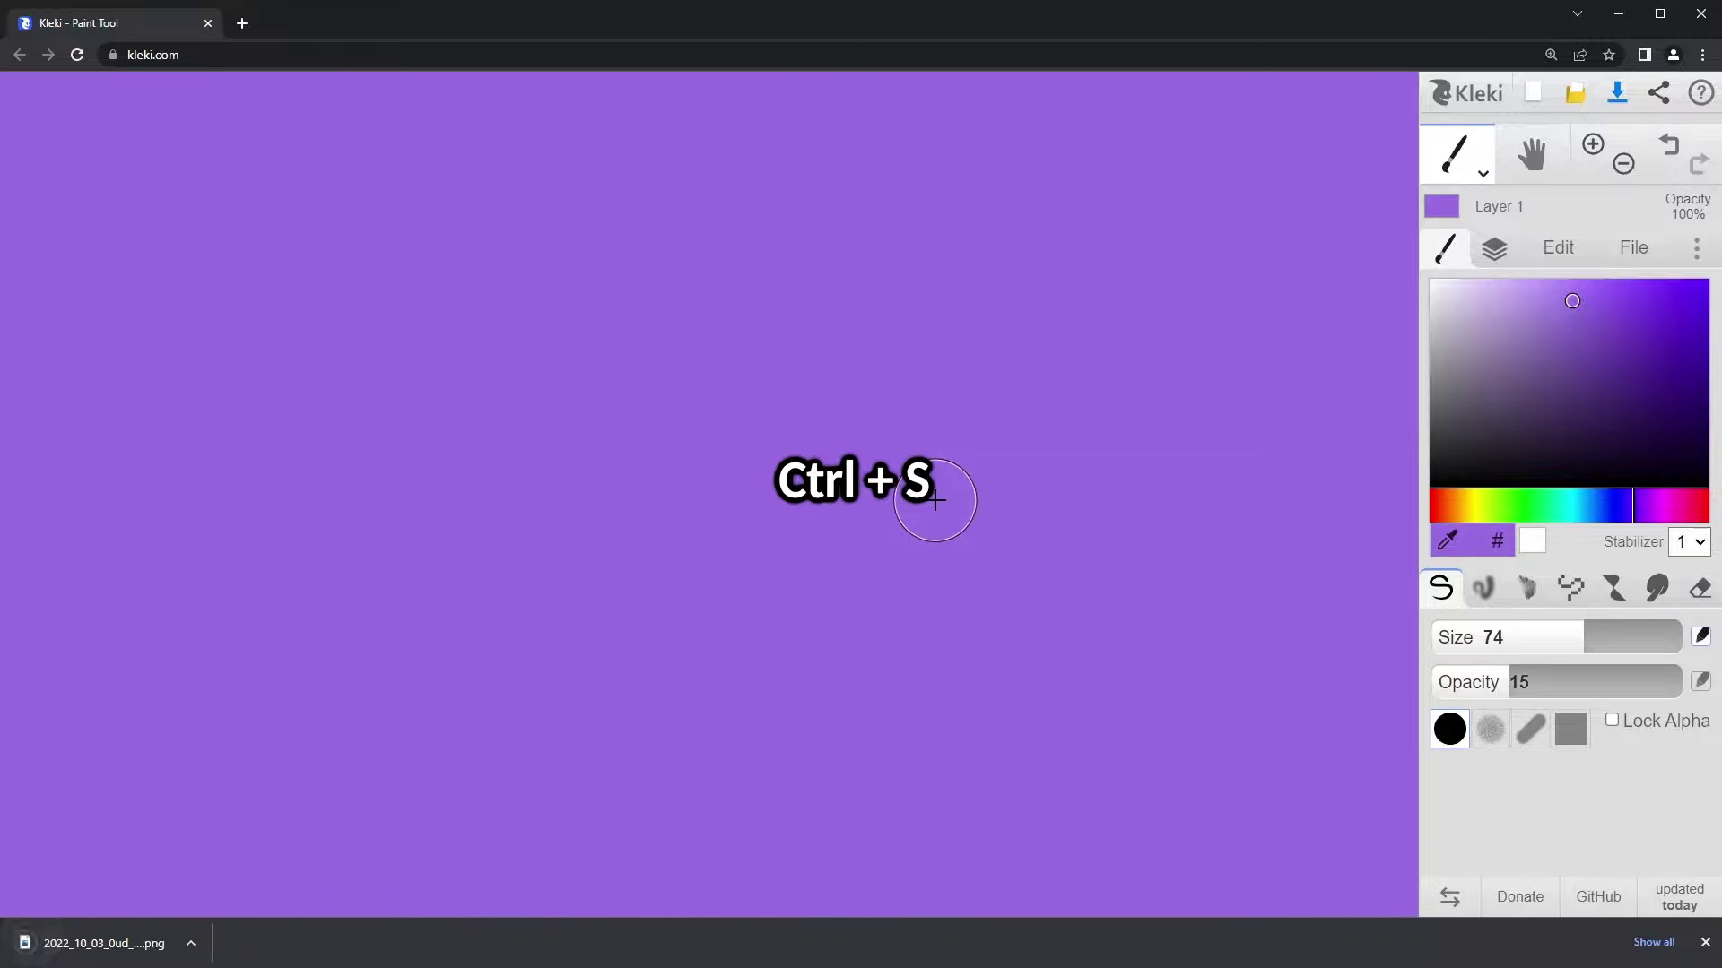
{"action": "key", "text": "ctrl+shift+s"}
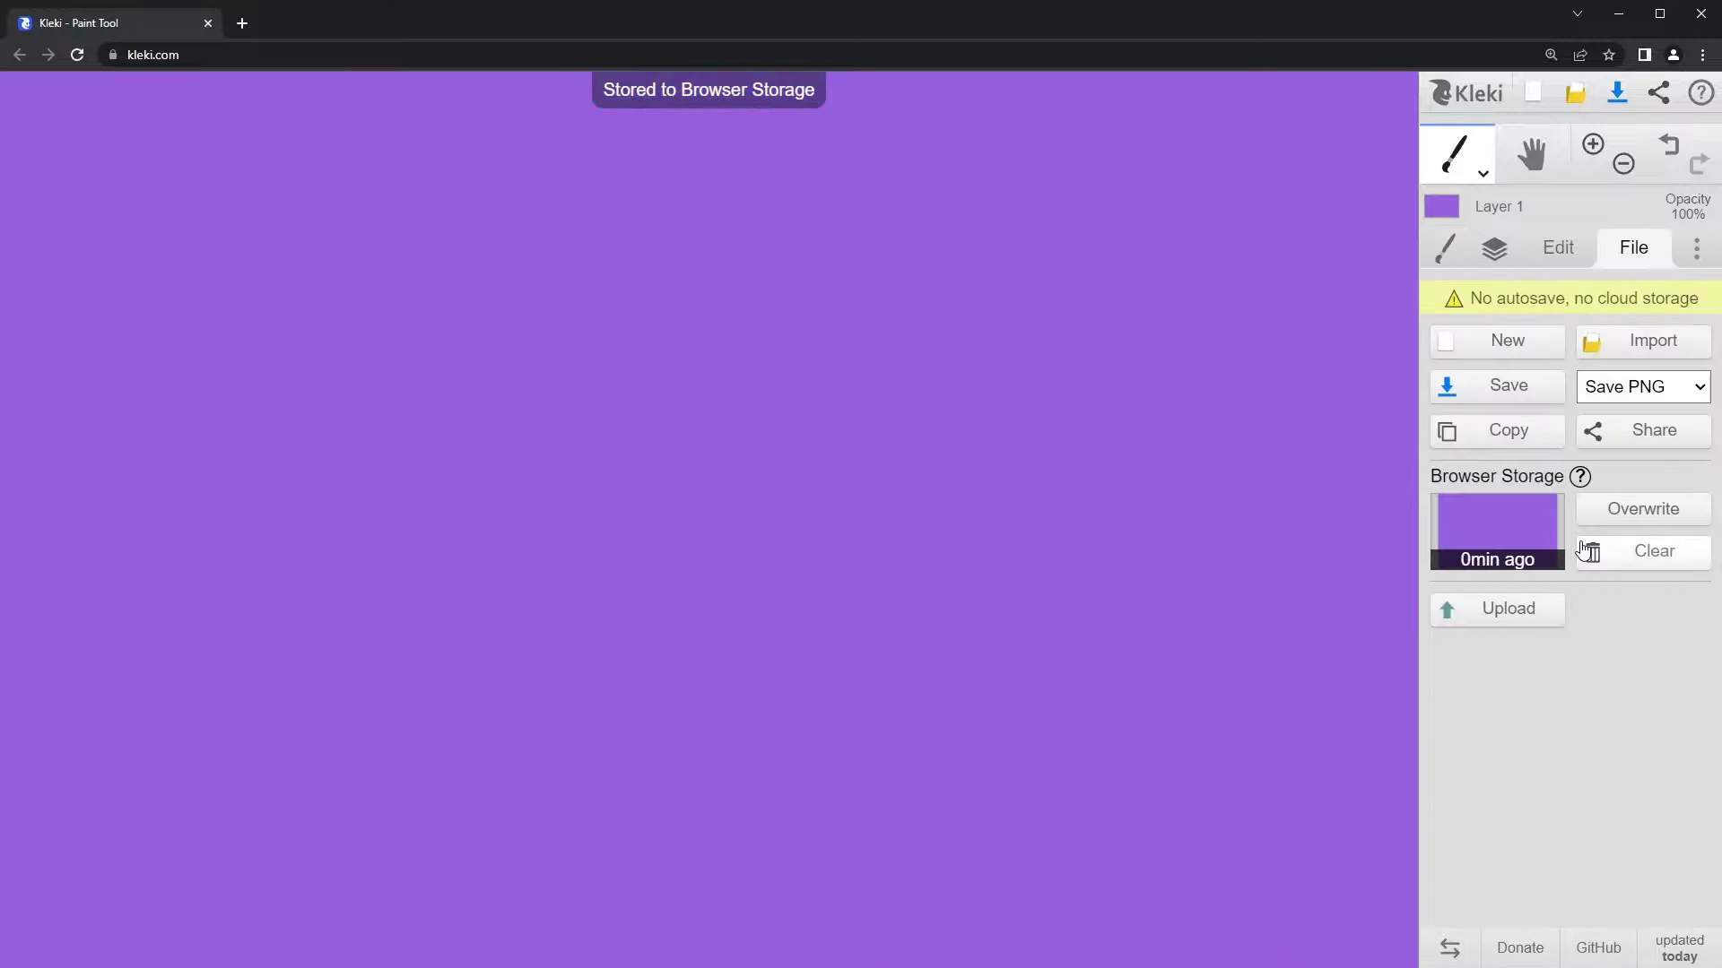
Step: Open the help page, expand the full list of shortcuts and read through to the touch gestures
{"action": "left_click", "coordinate": [1700, 93]}
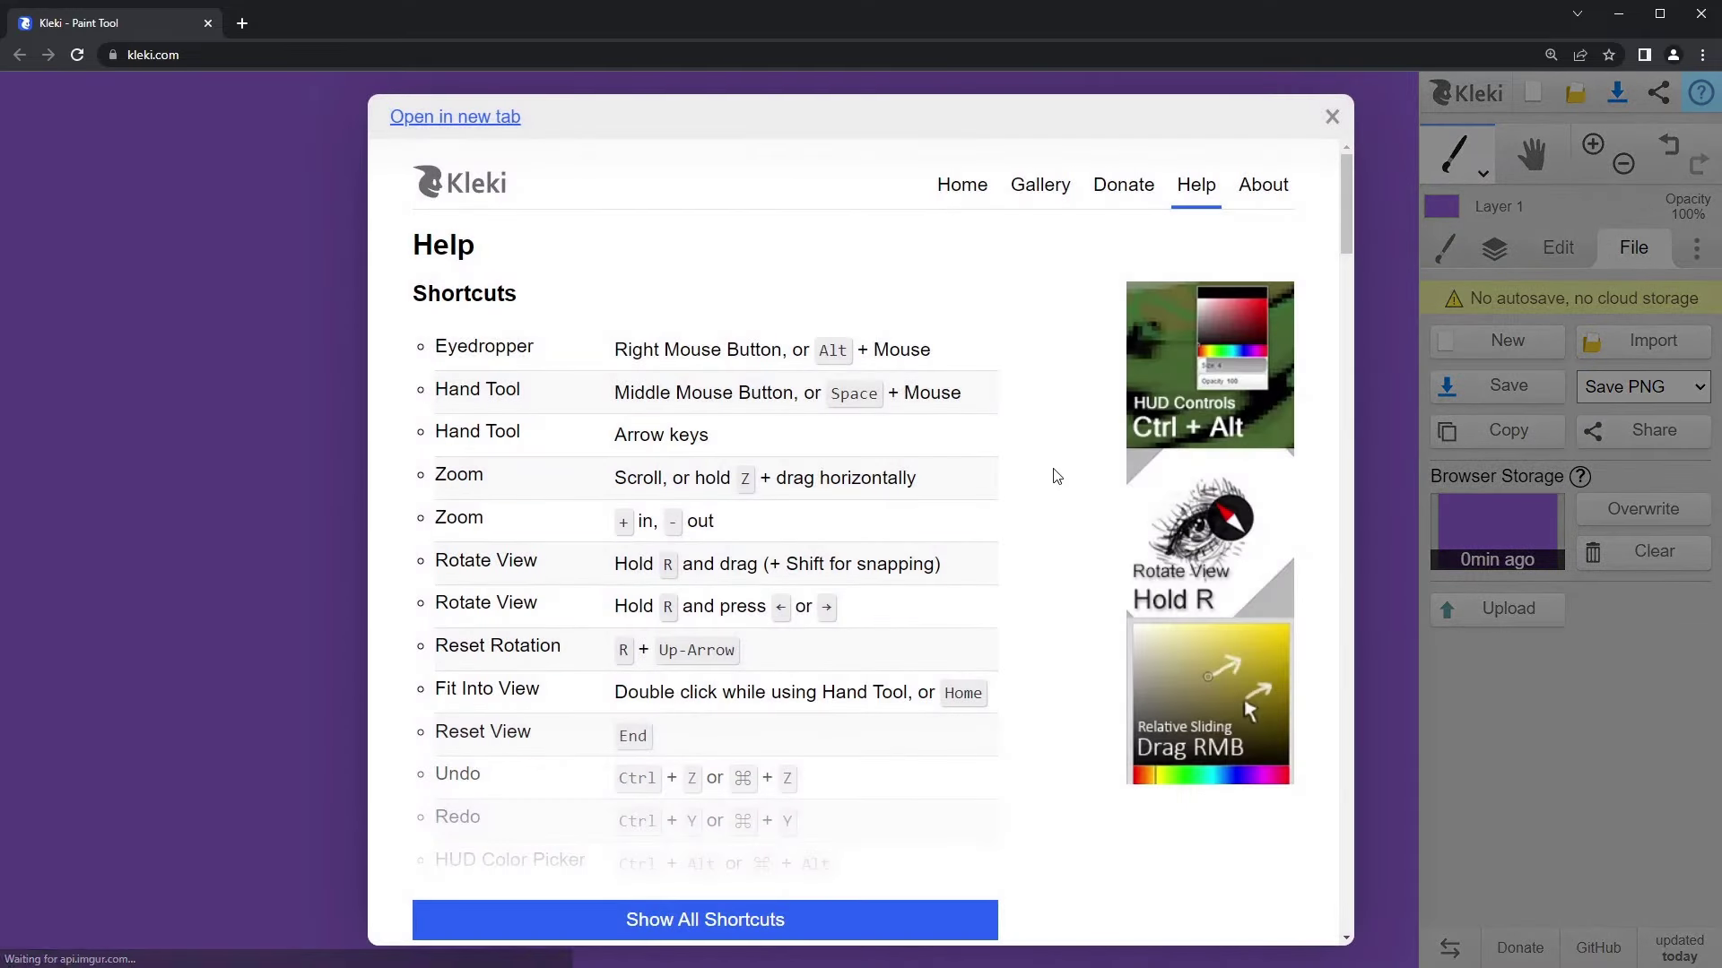
{"action": "scroll", "coordinate": [1056, 476], "scroll_direction": "down", "scroll_amount": 1}
{"action": "left_click", "coordinate": [789, 830]}
{"action": "scroll", "coordinate": [1013, 538], "scroll_direction": "down", "scroll_amount": 8}
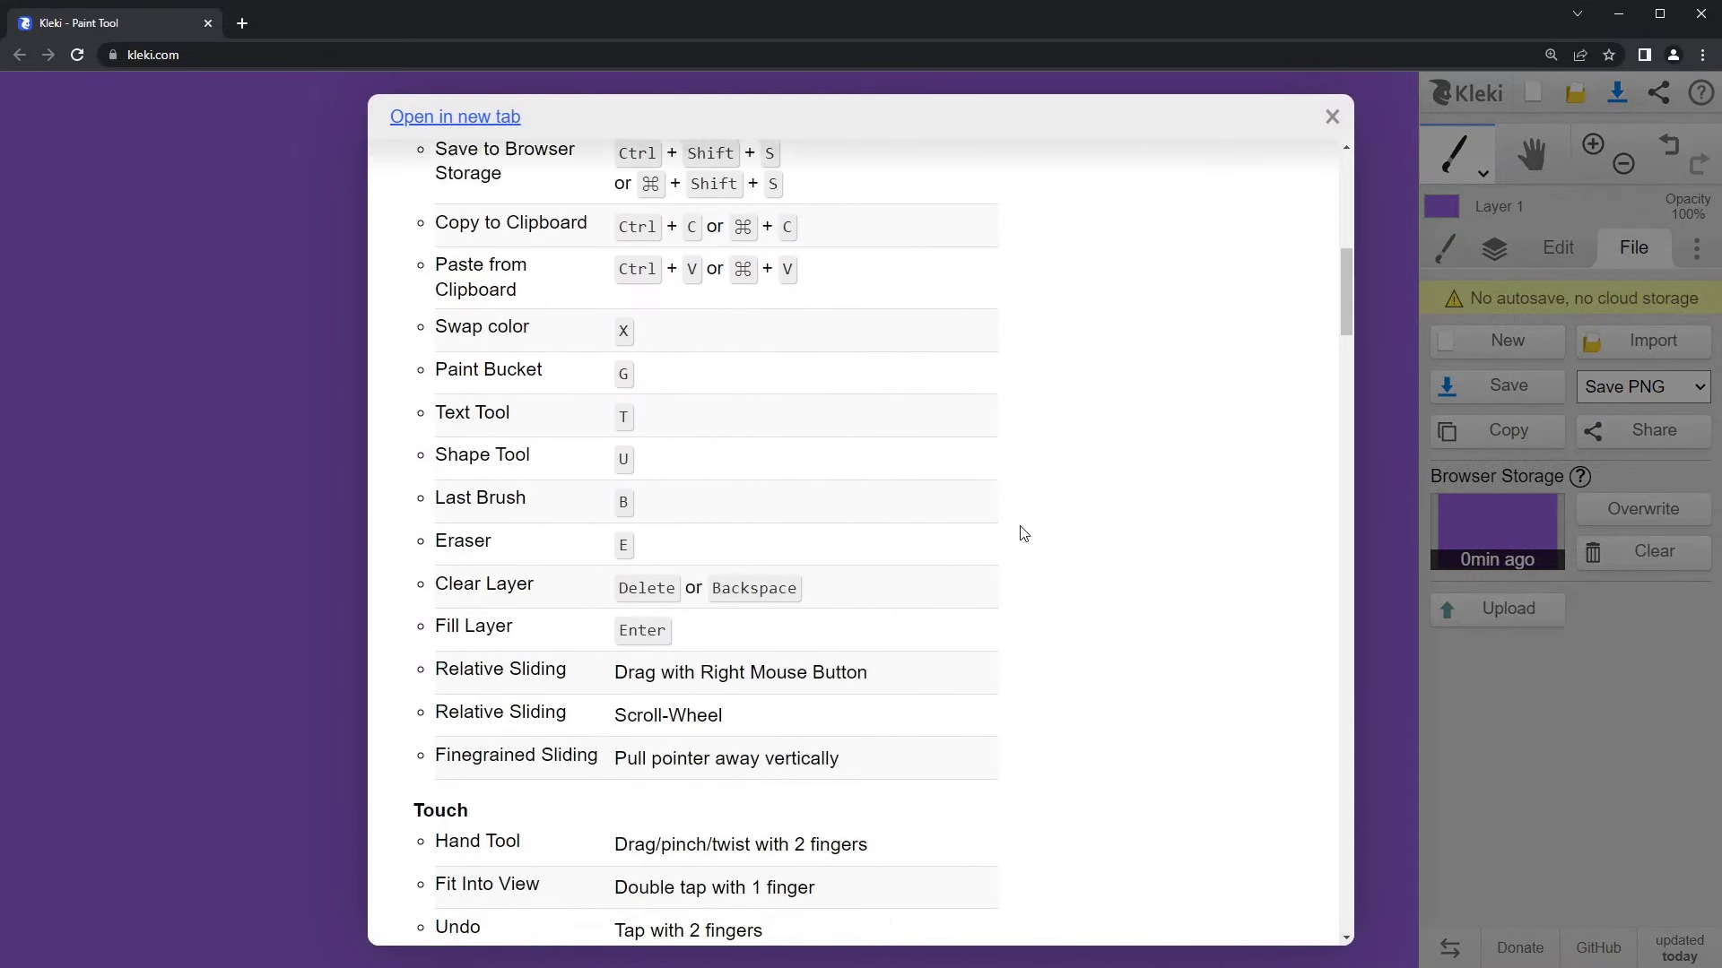
{"action": "scroll", "coordinate": [1023, 534], "scroll_direction": "down", "scroll_amount": 4}
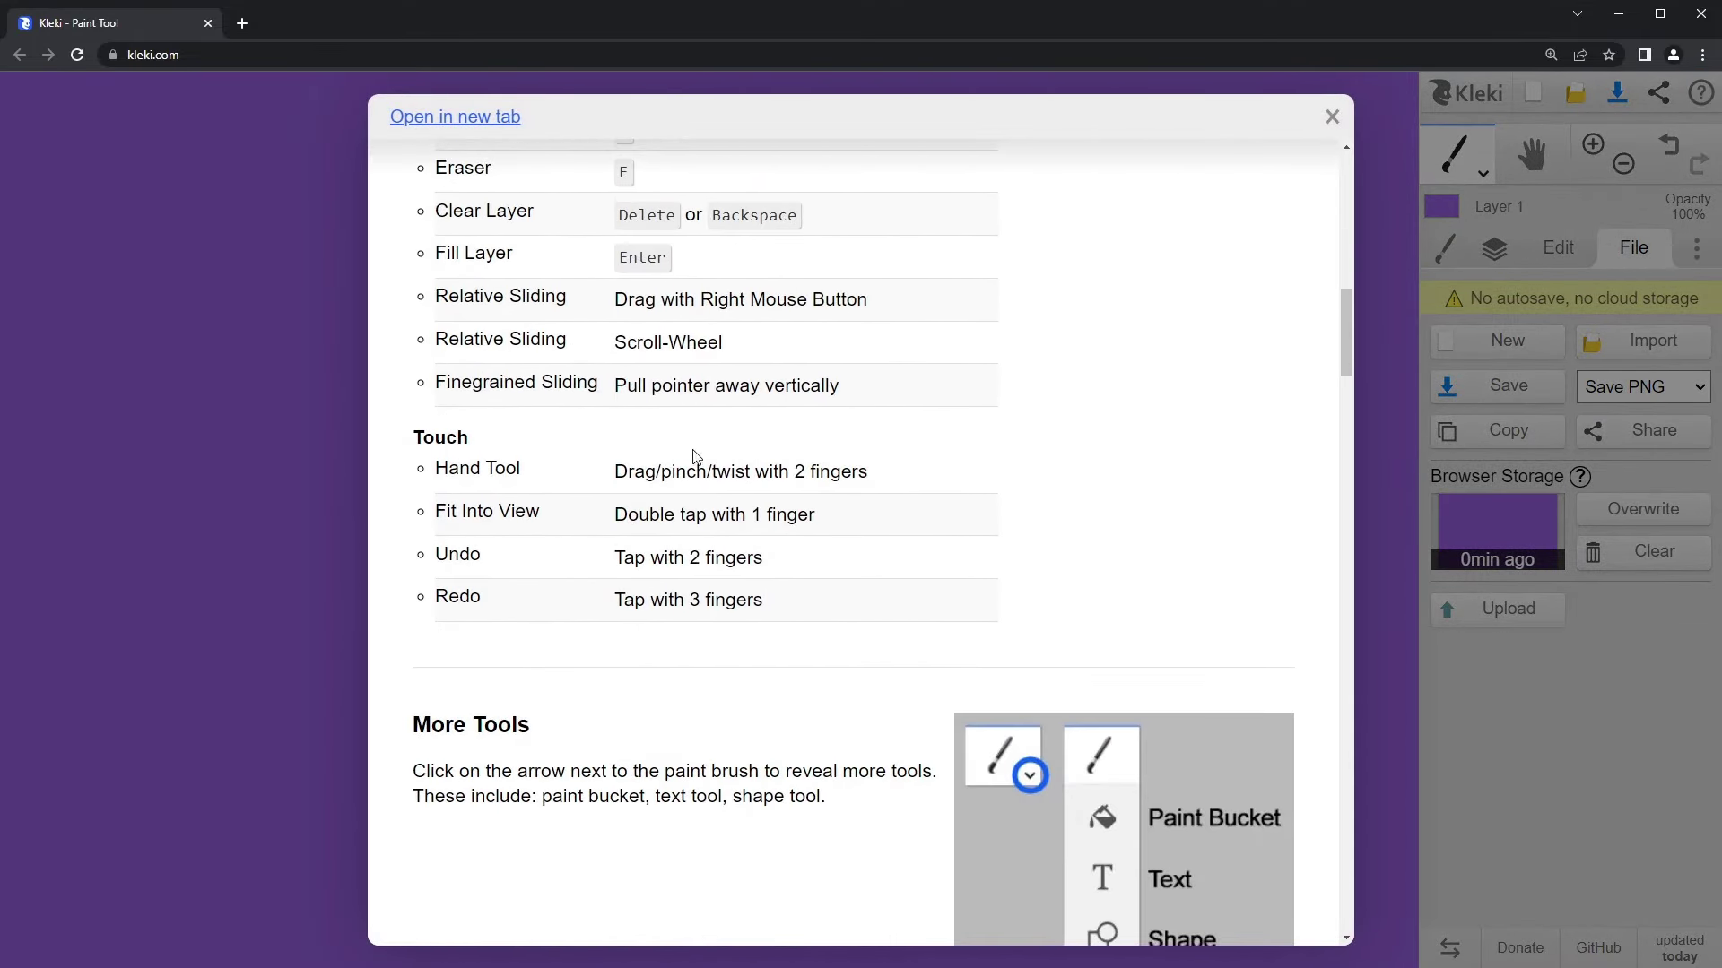